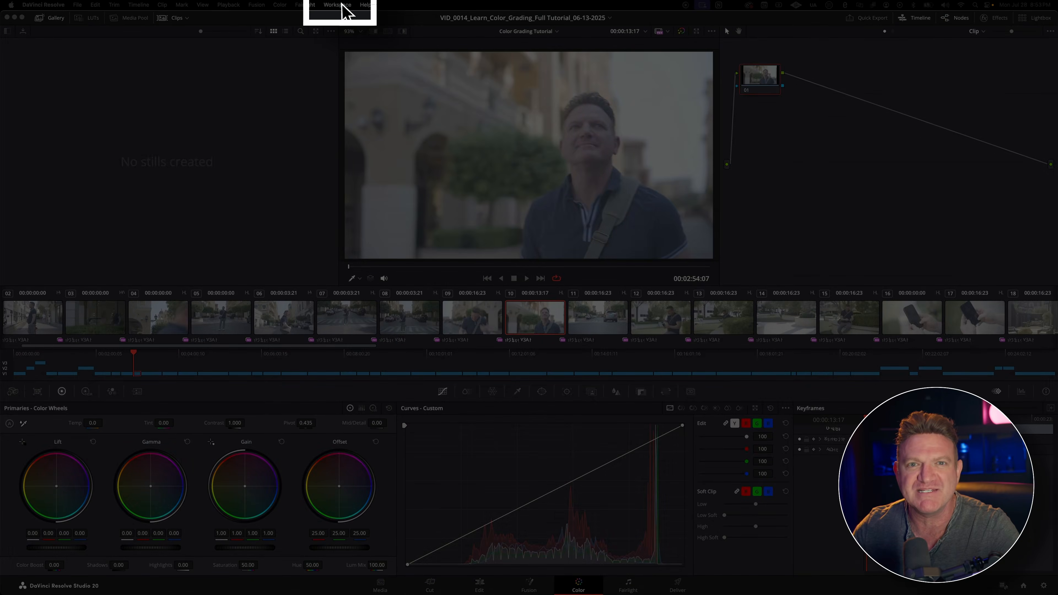
Step: Reset the workspace's UI layout to its default arrangement
{"action": "left_click", "coordinate": [339, 5]}
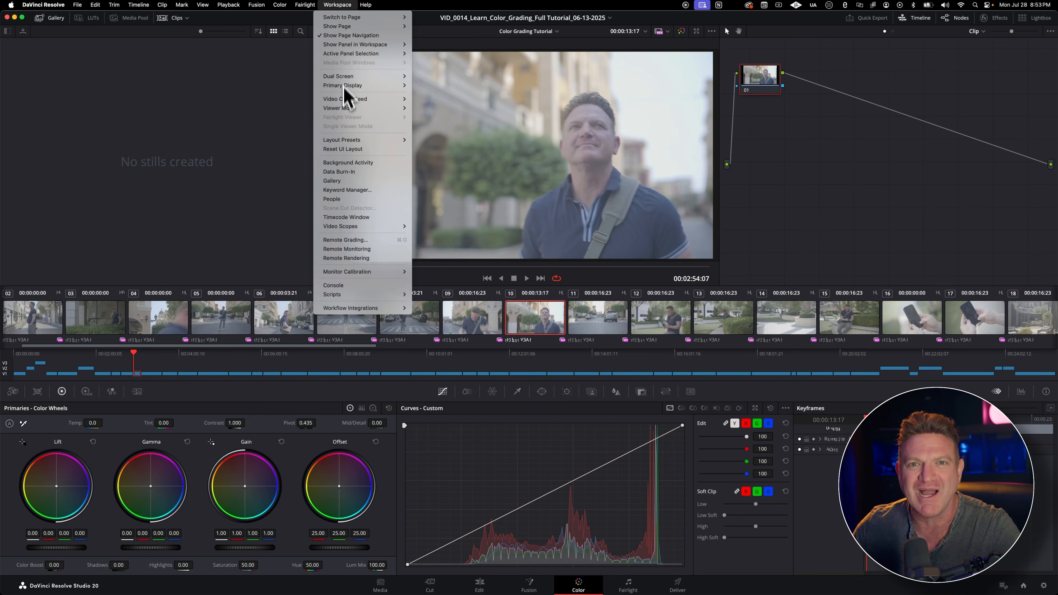
{"action": "left_click", "coordinate": [342, 149]}
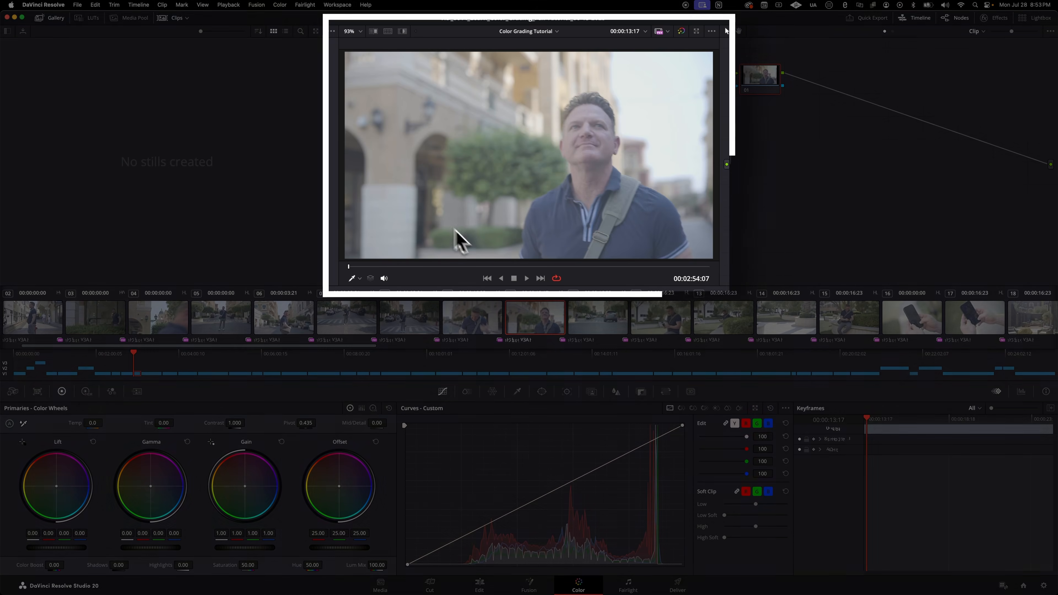
Step: Play and stop clip 10 in the viewer with loop playback enabled to review the transport controls
{"action": "key", "text": "space"}
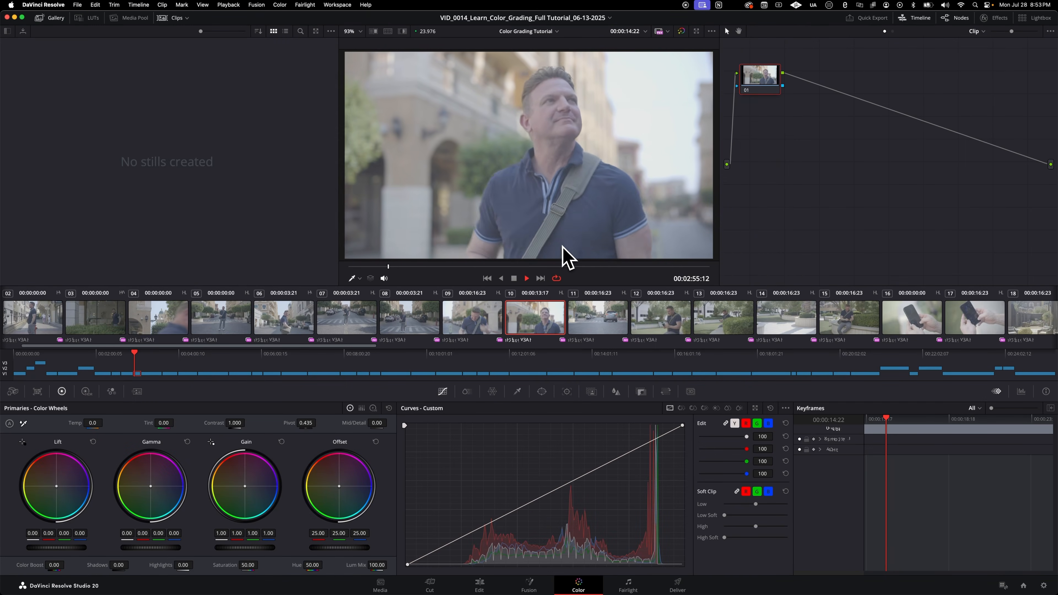
{"action": "key", "text": "space"}
{"action": "left_click", "coordinate": [556, 278]}
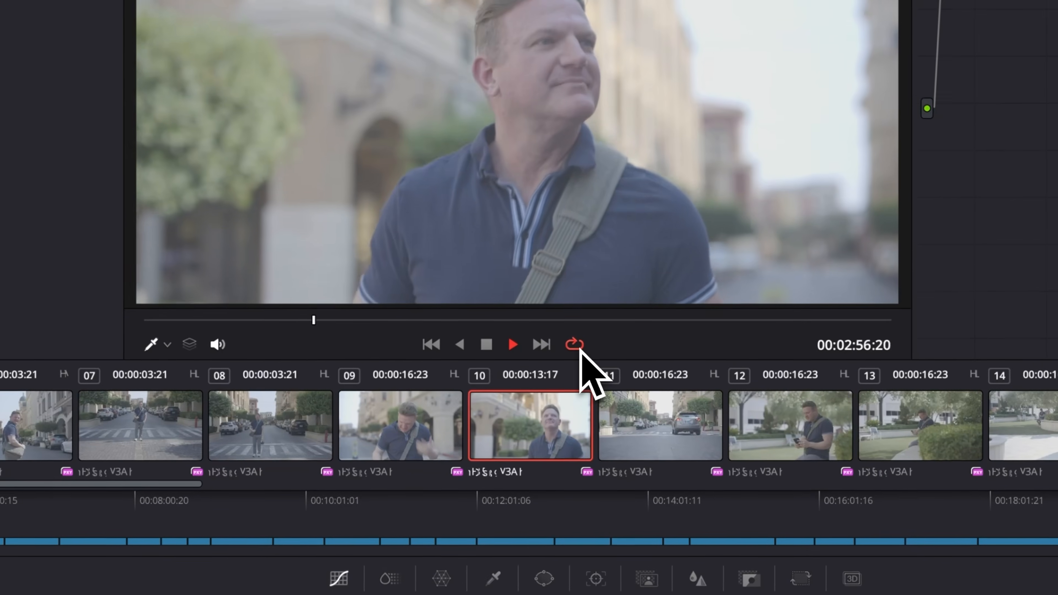
{"action": "key", "text": "space"}
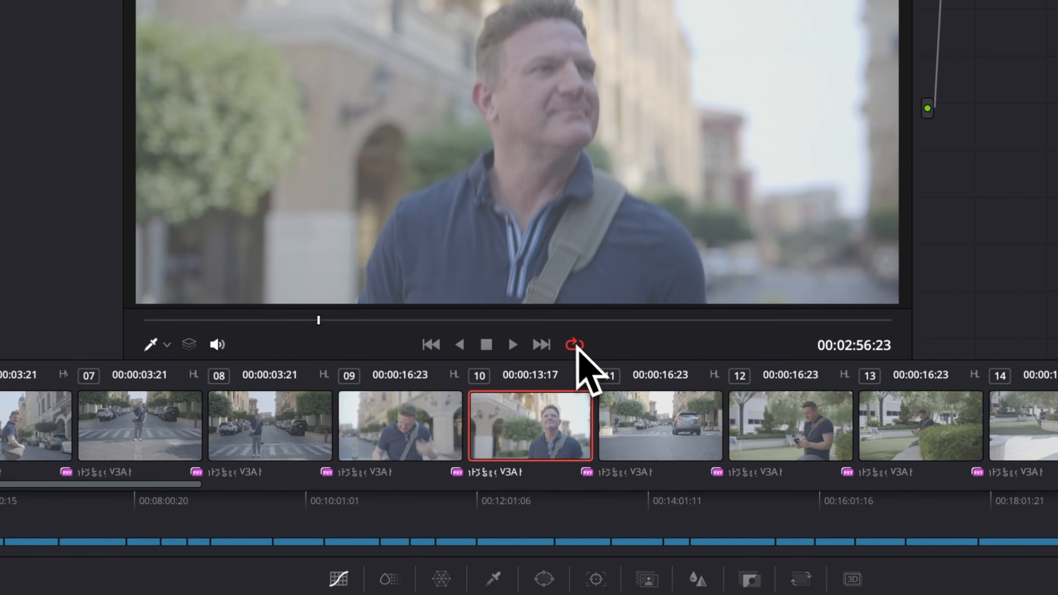
{"action": "left_click", "coordinate": [519, 349]}
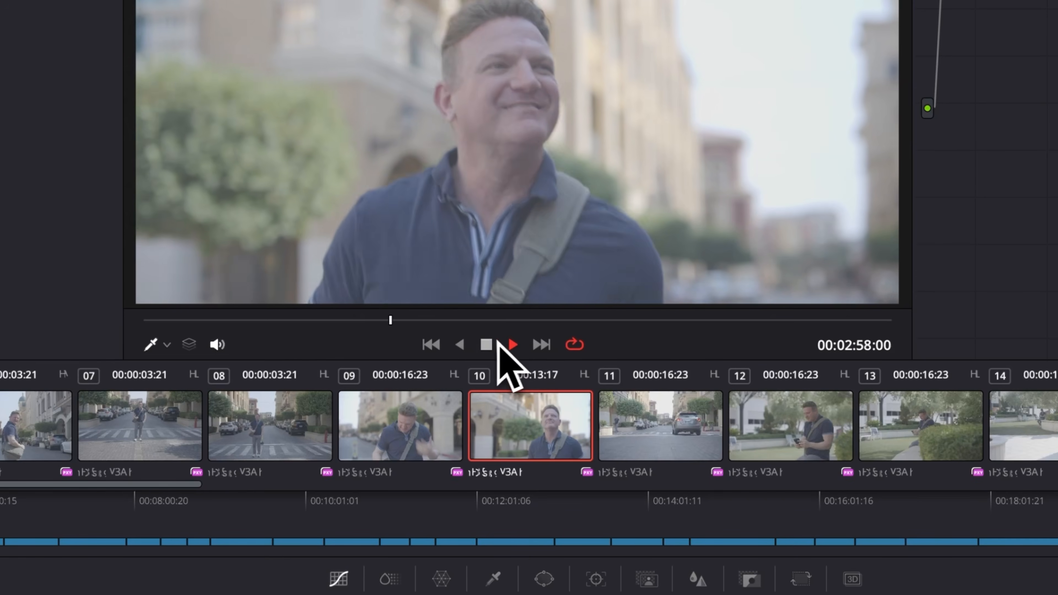
{"action": "left_click", "coordinate": [488, 348]}
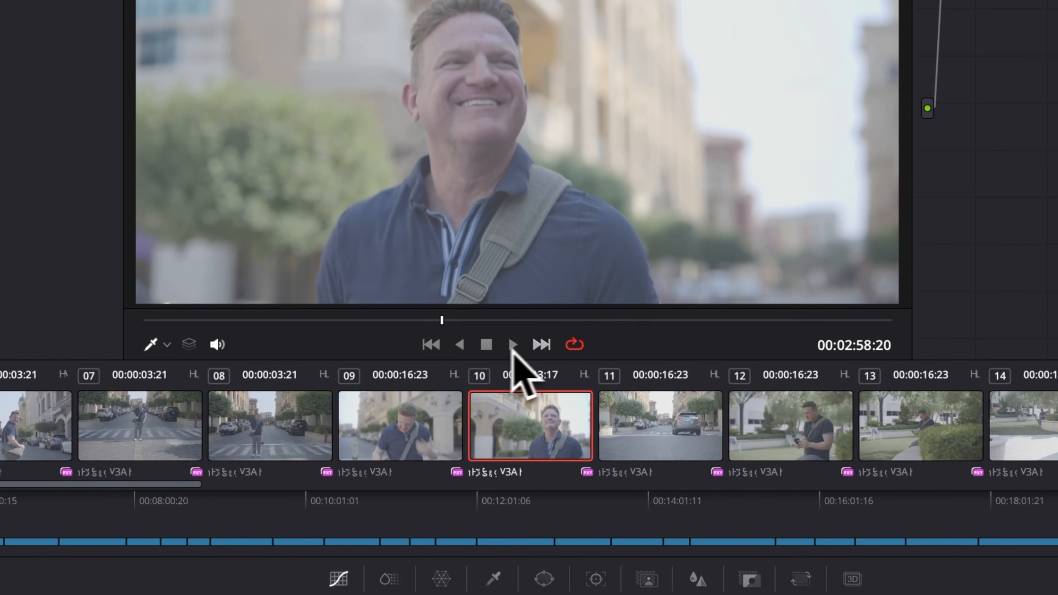
{"action": "left_click", "coordinate": [573, 346]}
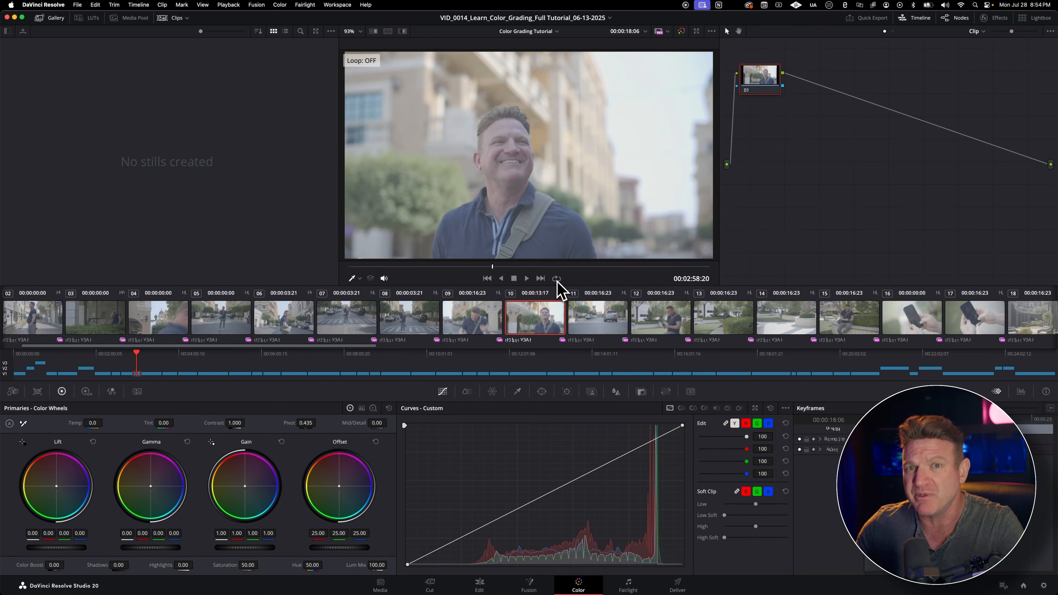
{"action": "left_click", "coordinate": [559, 289]}
{"action": "key", "text": "space"}
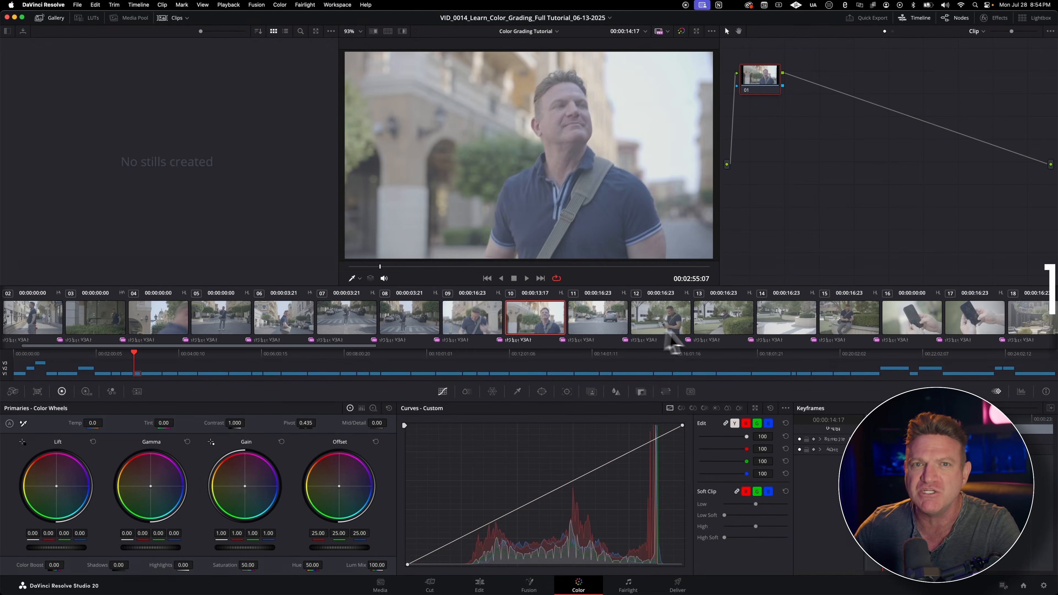
Step: Preview clips 13, 07 and 04 through their thumbnails, ending on clip 06
{"action": "left_click", "coordinate": [704, 336]}
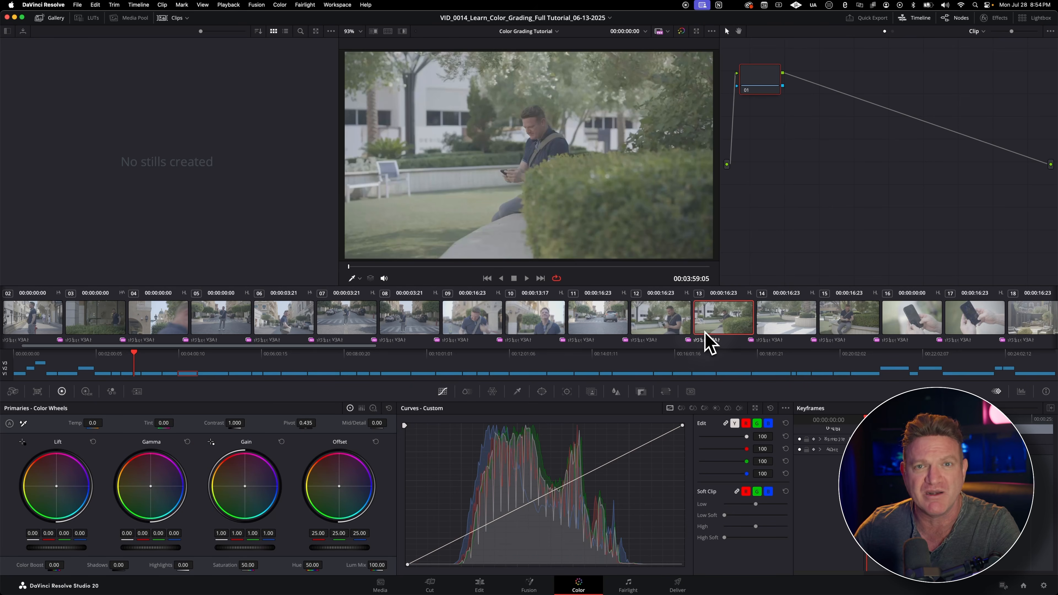
{"action": "left_click", "coordinate": [329, 333]}
{"action": "left_click", "coordinate": [165, 330]}
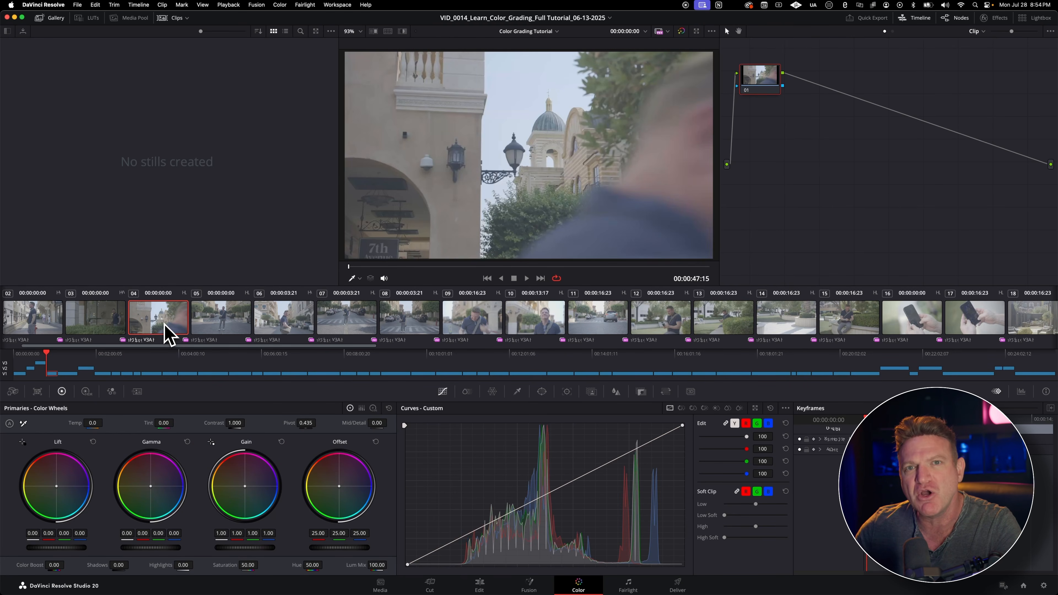
{"action": "left_click", "coordinate": [275, 331]}
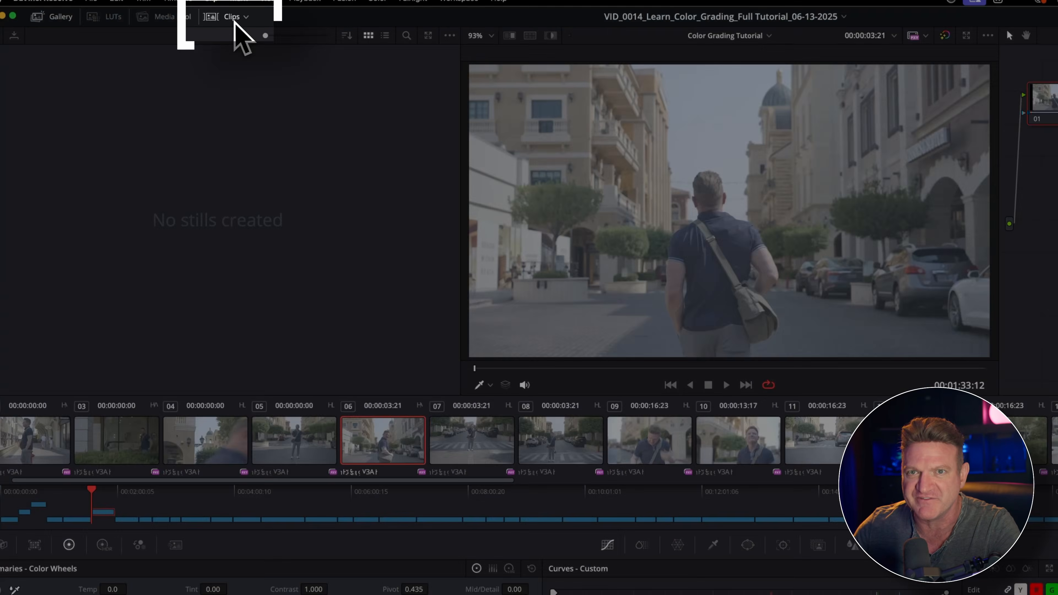
Step: Look through the thumbnail timeline's clip filter options and keep the filter on All Clips
{"action": "left_click", "coordinate": [235, 20]}
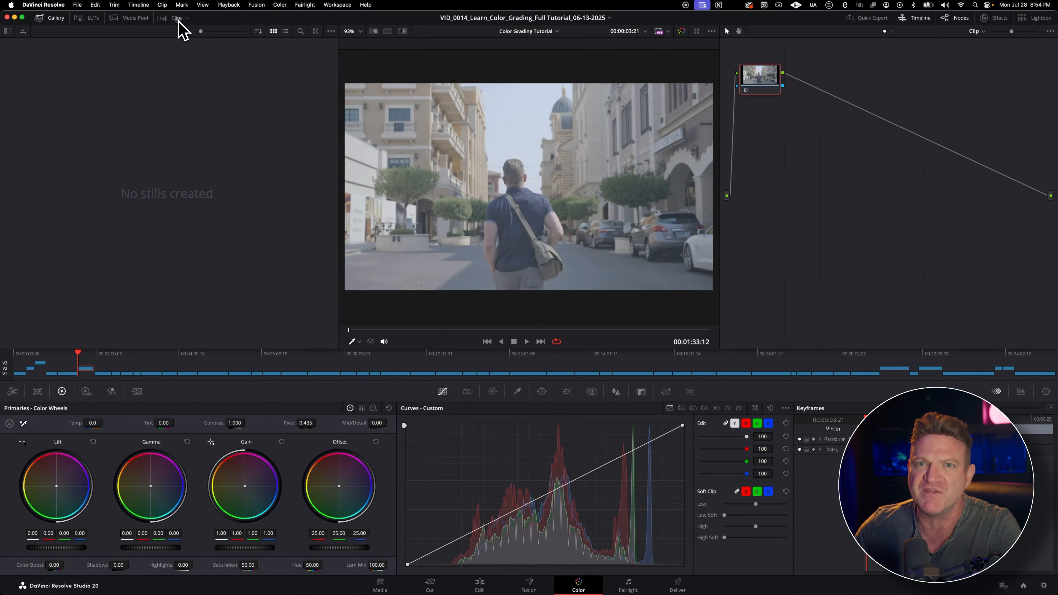
{"action": "left_click", "coordinate": [179, 20]}
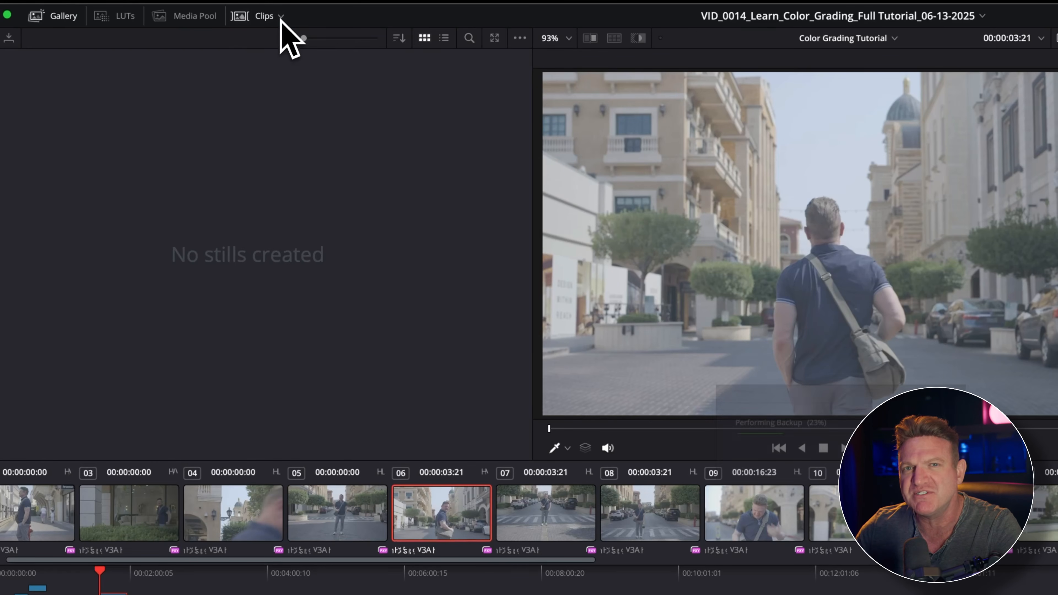
{"action": "left_click", "coordinate": [187, 19]}
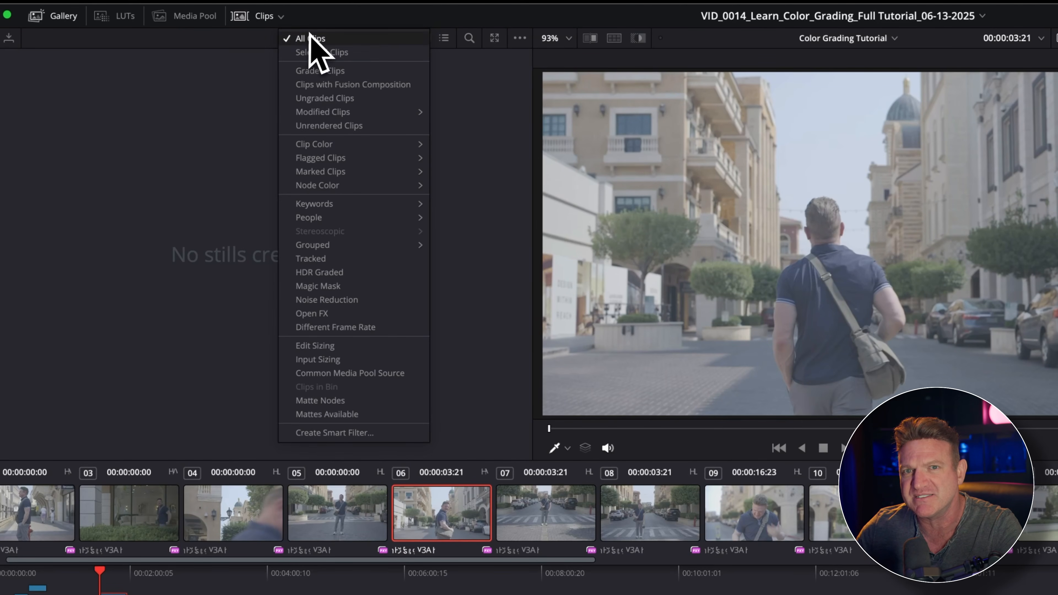
{"action": "mouse_move", "coordinate": [309, 171]}
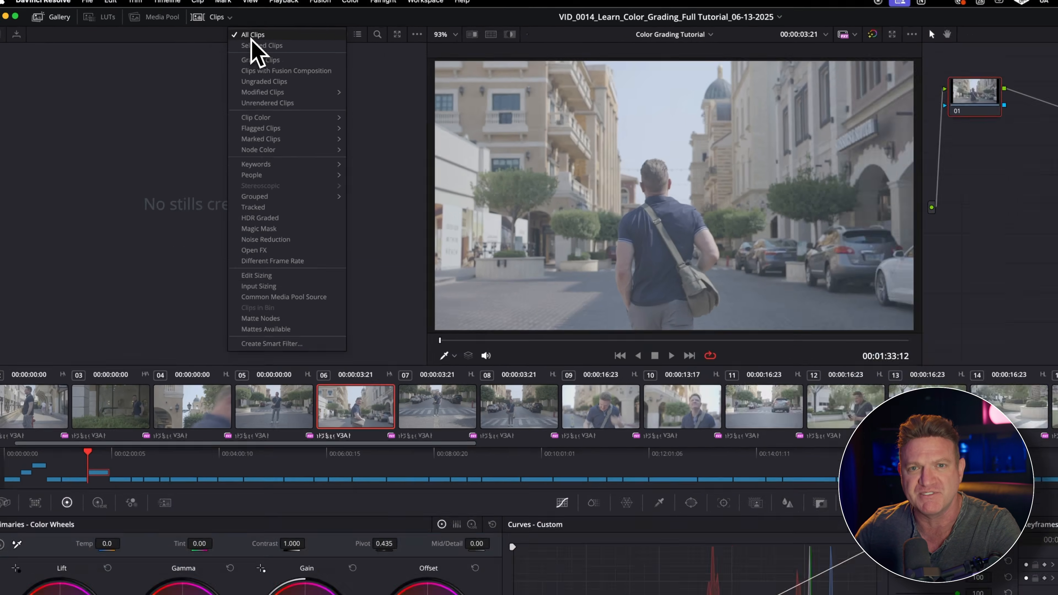
{"action": "left_click", "coordinate": [309, 40]}
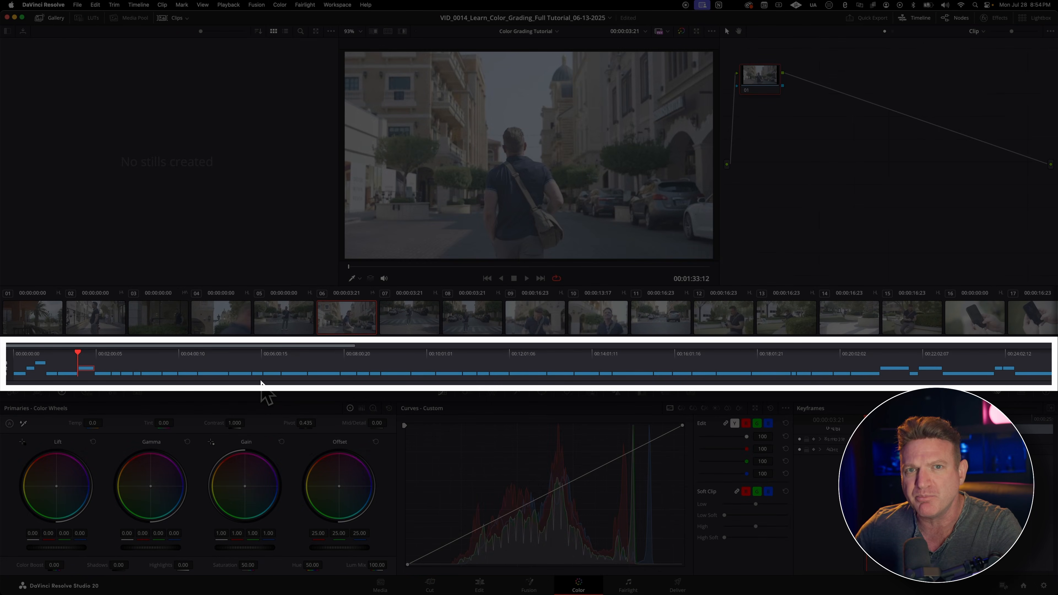
Step: Examine the mini timeline and select clip 05 on track V1
{"action": "left_click_drag", "start_coordinate": [76, 360], "coordinate": [601, 366]}
{"action": "left_click", "coordinate": [86, 369]}
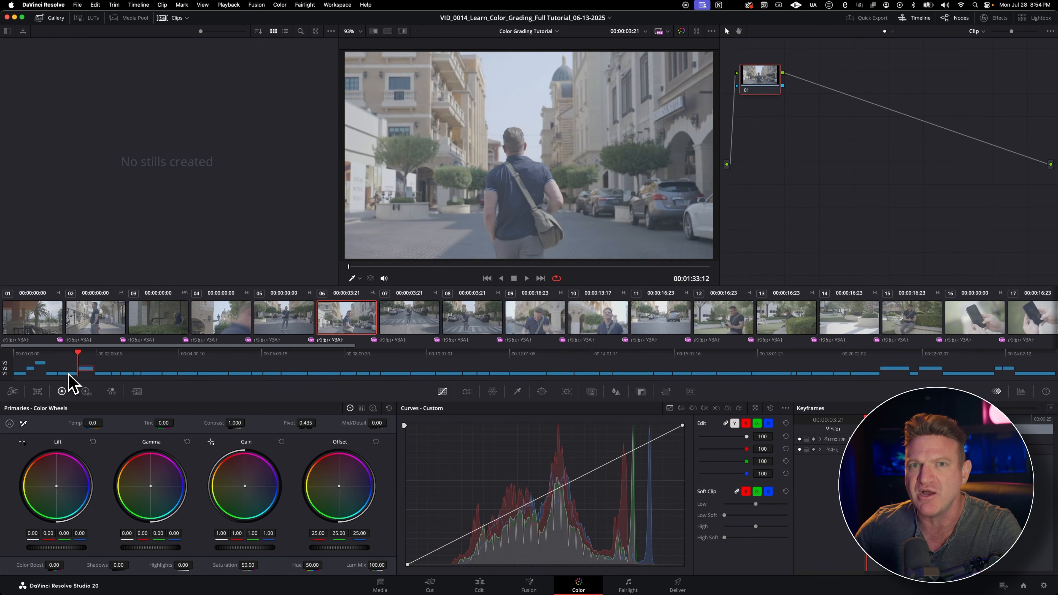
{"action": "left_click", "coordinate": [65, 369]}
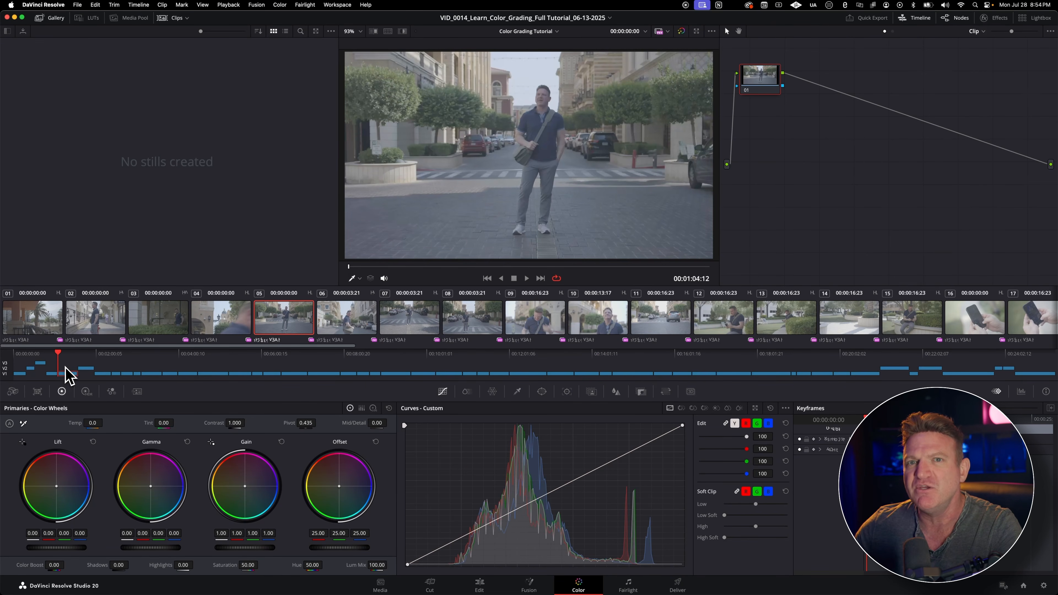
Step: Disable video tracks V1 and V3 in the mini timeline and enable them again
{"action": "left_click", "coordinate": [5, 373]}
{"action": "left_click", "coordinate": [6, 367]}
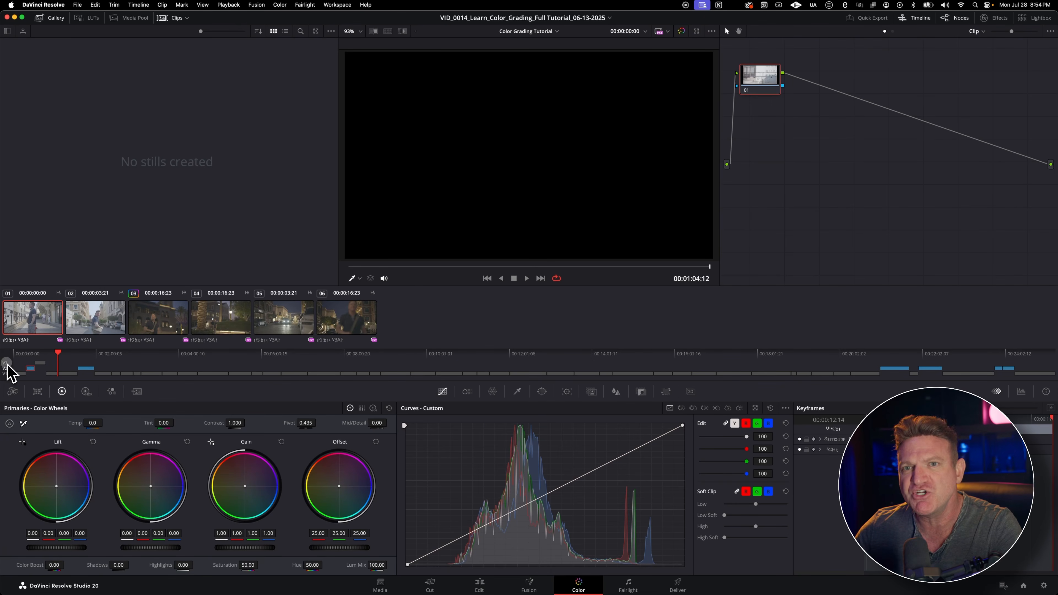
{"action": "left_click", "coordinate": [5, 367]}
{"action": "left_click", "coordinate": [6, 374]}
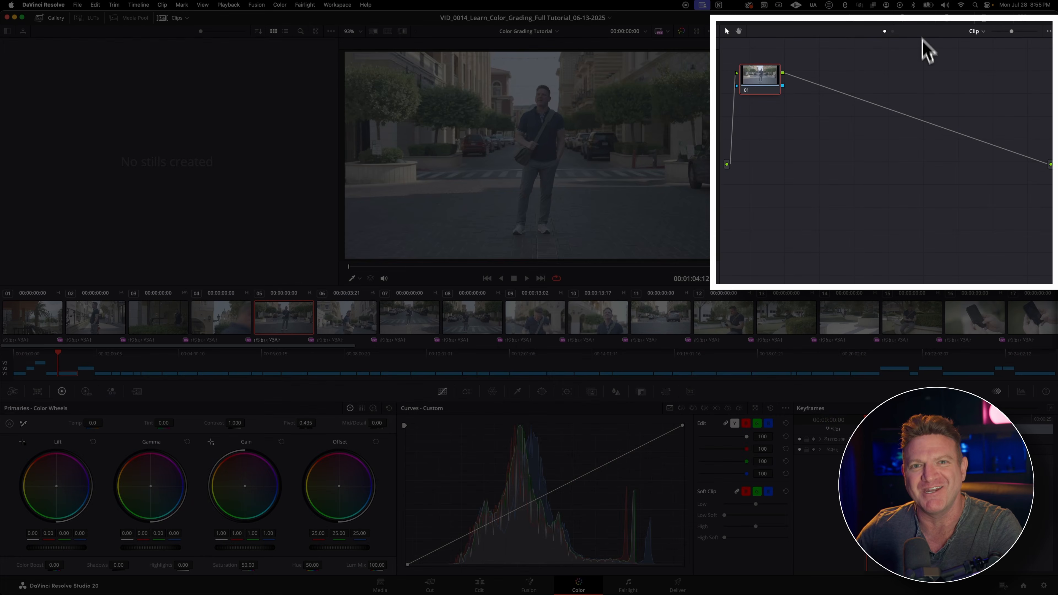
Step: Reposition node 01 in the node graph, in line with the source input and closer to it
{"action": "left_click_drag", "start_coordinate": [768, 88], "coordinate": [869, 166]}
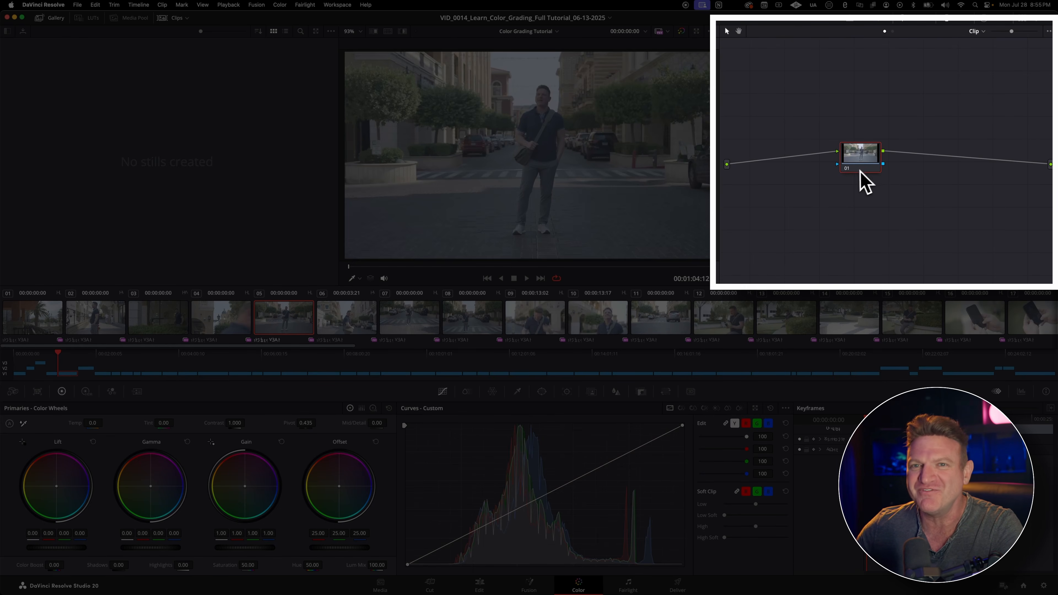
{"action": "left_click_drag", "start_coordinate": [874, 162], "coordinate": [805, 172]}
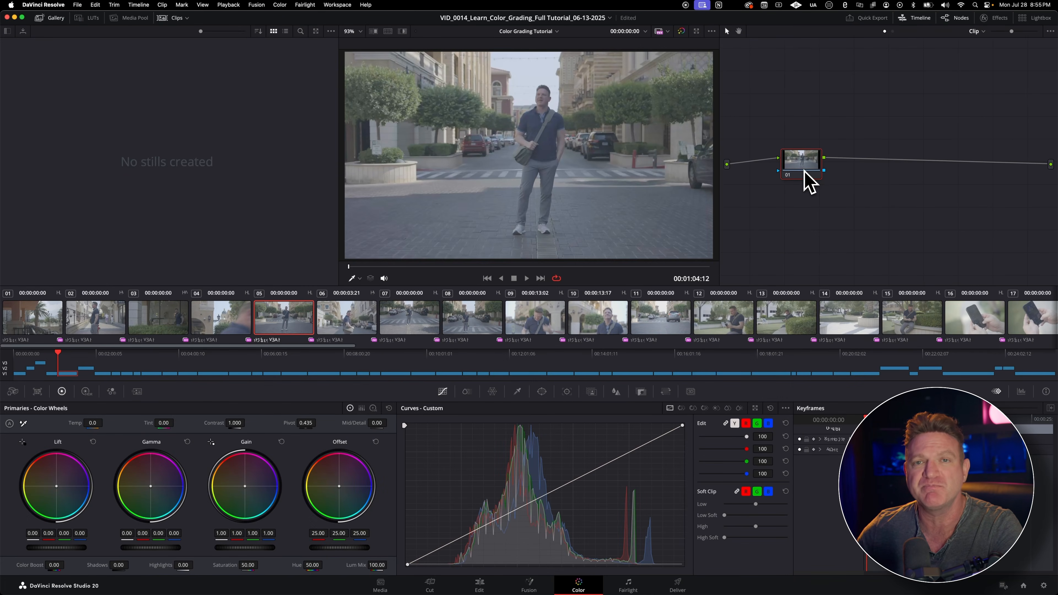
Step: Add two serial nodes after node 01 and delete them both
{"action": "key", "text": "alt+s"}
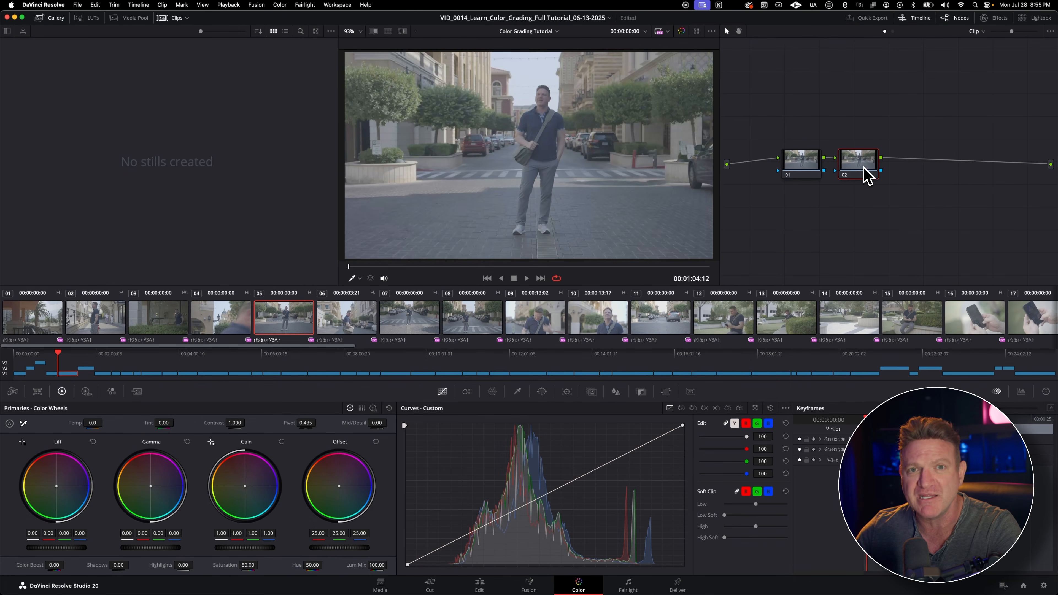
{"action": "key", "text": "alt+s"}
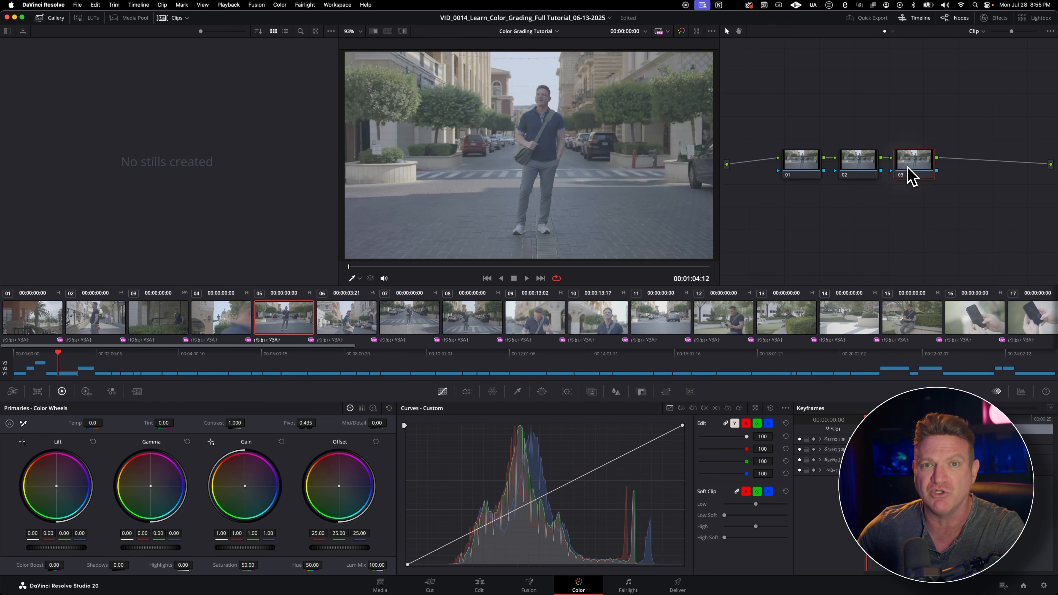
{"action": "key", "text": "Delete"}
{"action": "key", "text": "Delete"}
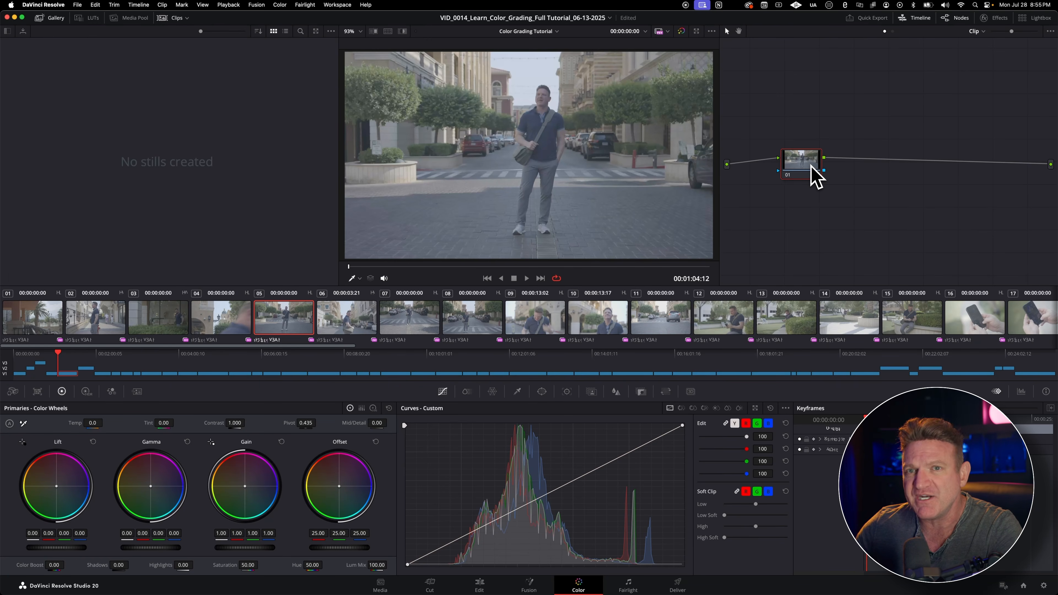
Step: Add serial node 02 from node 01's options, append serial node 03, and remove both nodes
{"action": "right_click", "coordinate": [815, 175]}
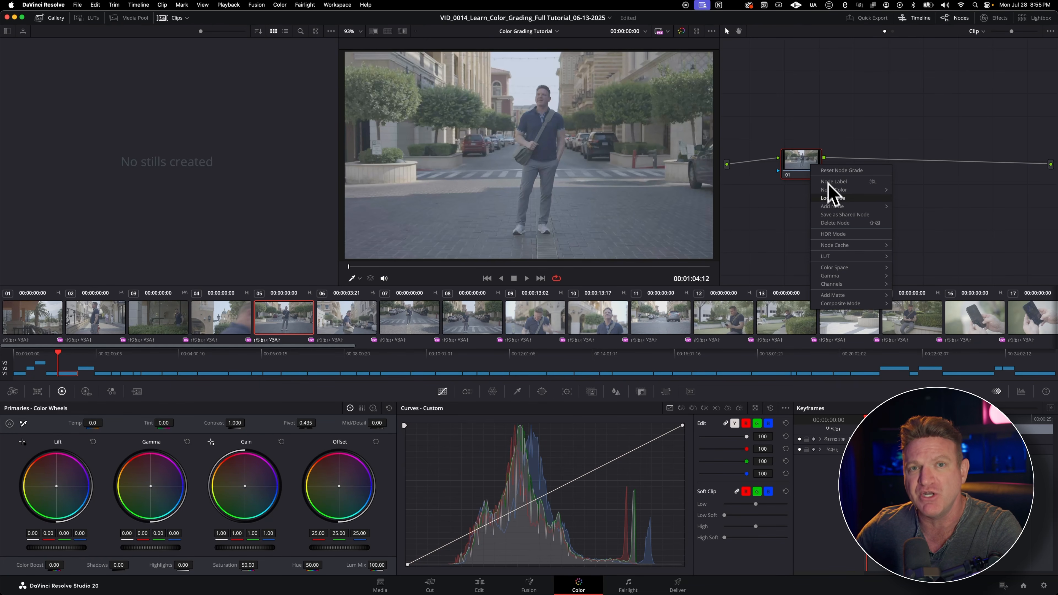
{"action": "mouse_move", "coordinate": [836, 209]}
{"action": "left_click", "coordinate": [906, 207]}
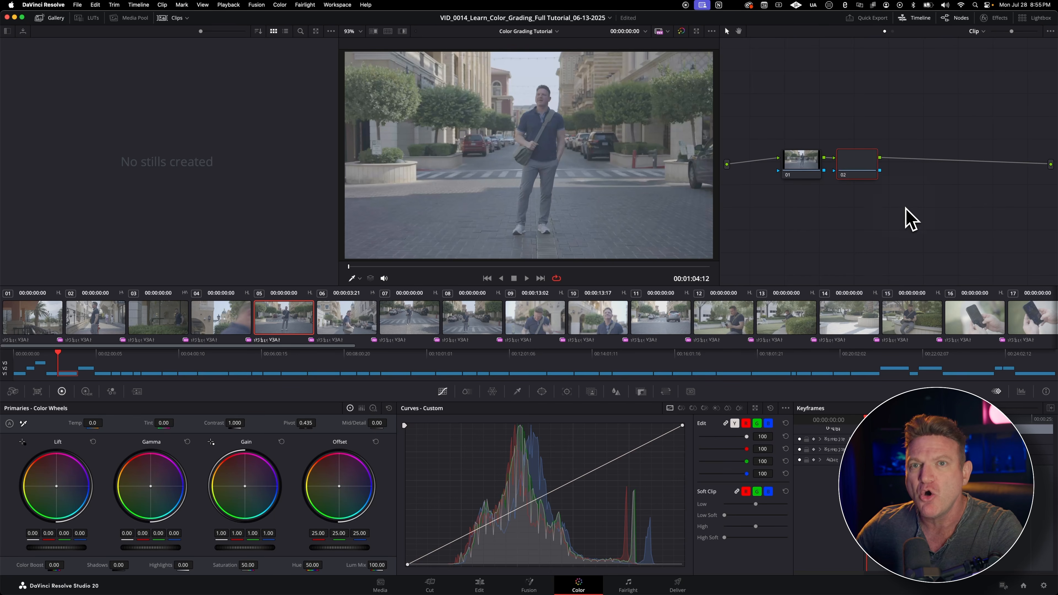
{"action": "key", "text": "alt+s"}
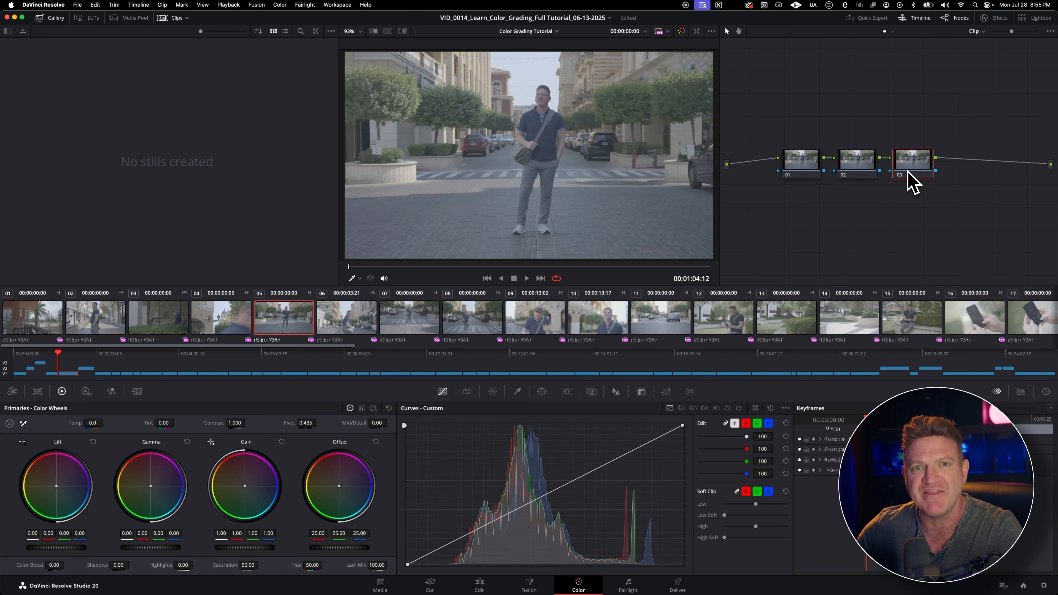
{"action": "key", "text": "Delete"}
{"action": "key", "text": "Delete"}
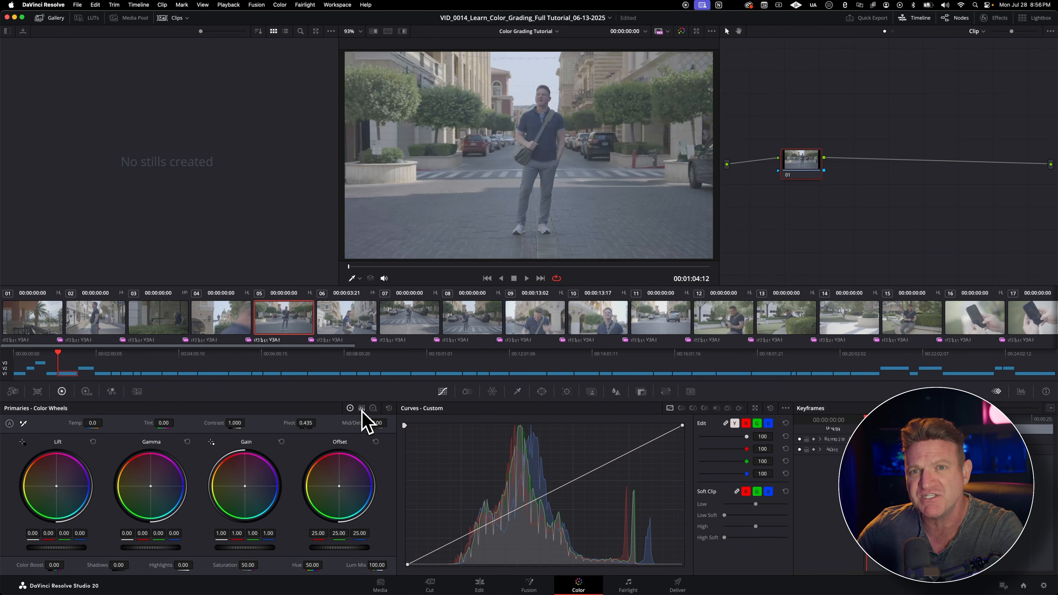
Step: View the primaries as Color Bars and Log Wheels, and examine the Camera Raw palette
{"action": "left_click", "coordinate": [362, 408]}
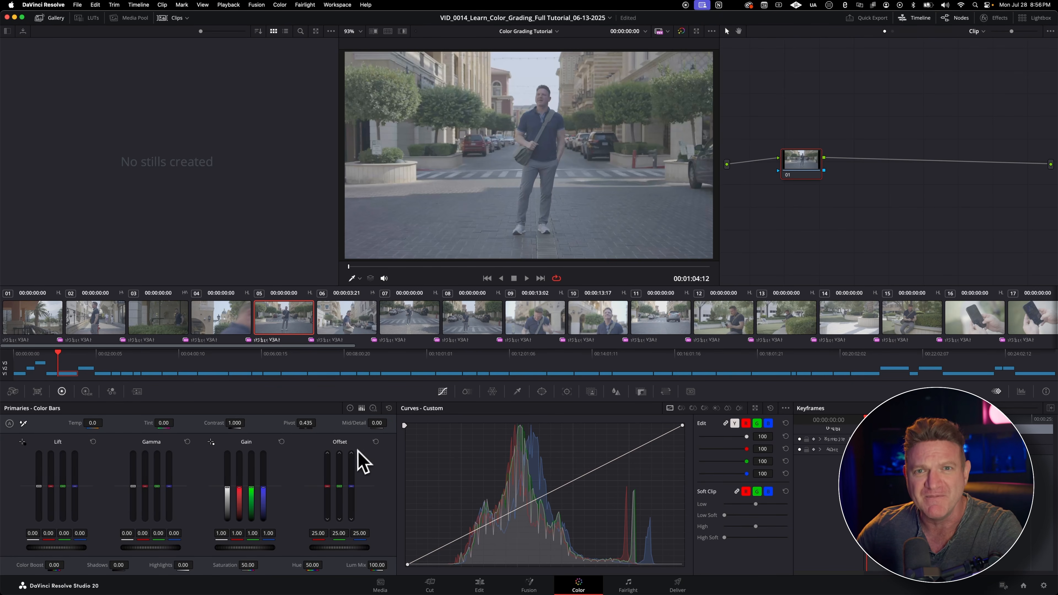
{"action": "left_click", "coordinate": [374, 408]}
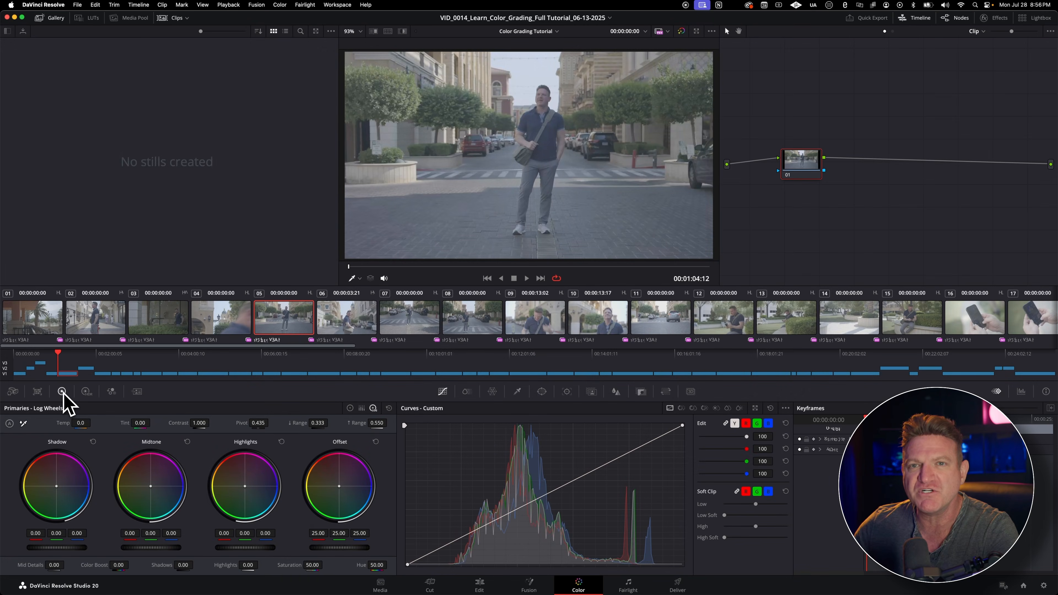
{"action": "left_click", "coordinate": [14, 391]}
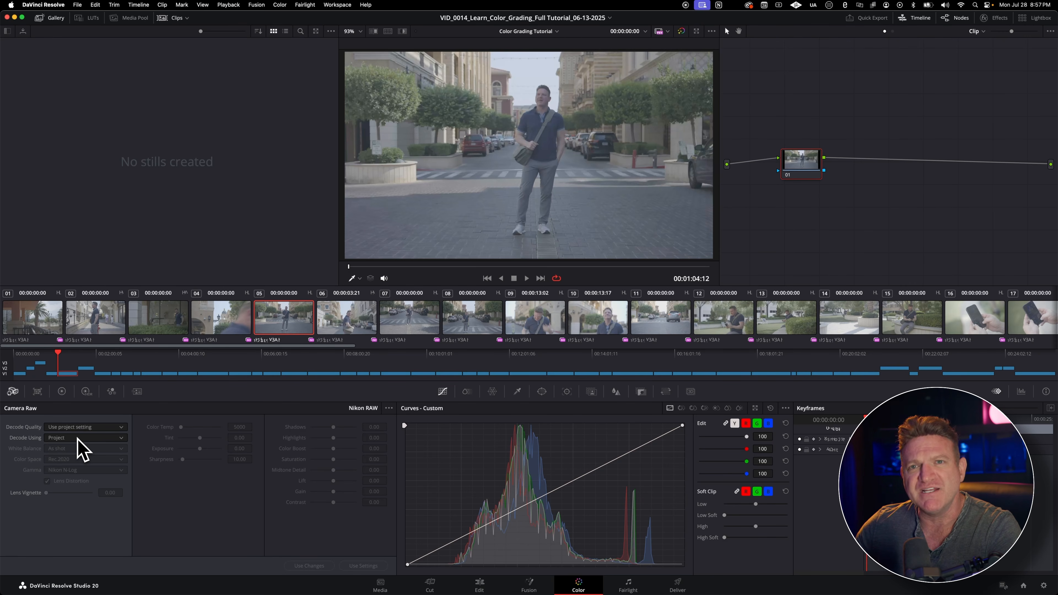
Step: Open the Color Match palette and set its reference chart to X-Rite ColorChecker Classic
{"action": "left_click", "coordinate": [38, 393]}
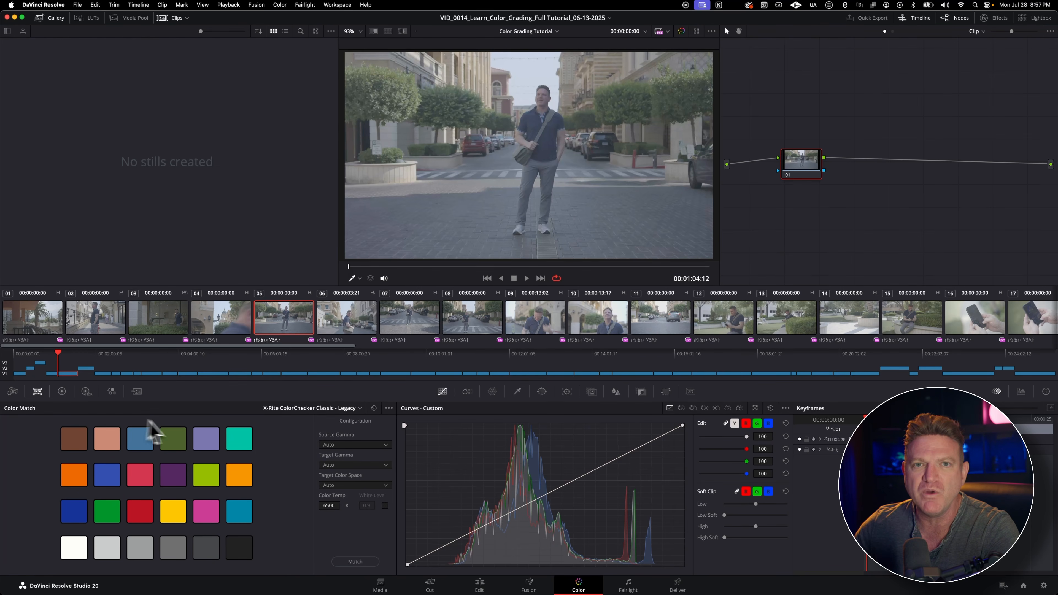
{"action": "left_click", "coordinate": [310, 409]}
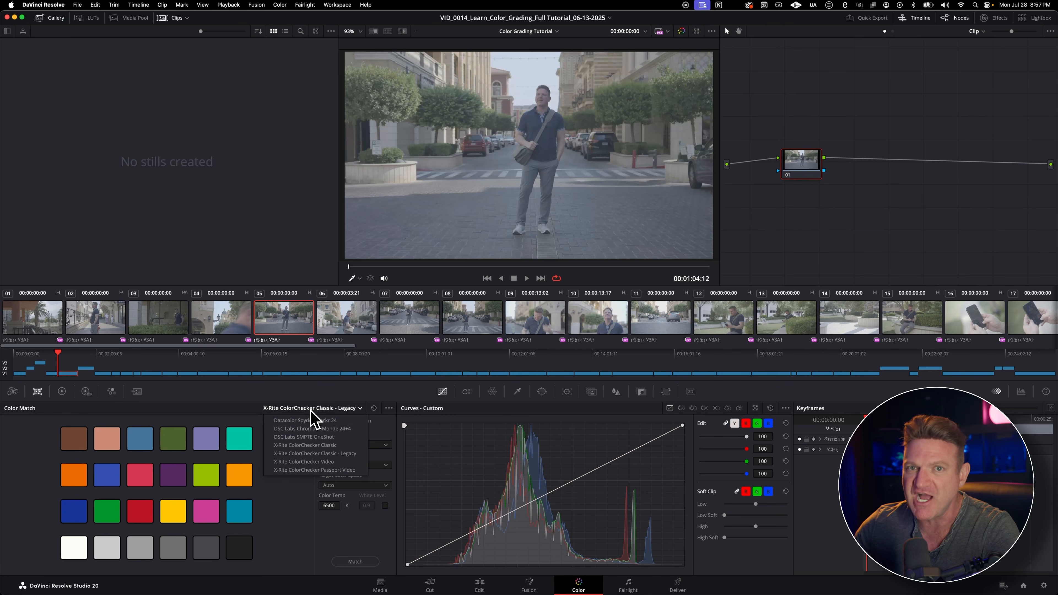
{"action": "left_click", "coordinate": [309, 445]}
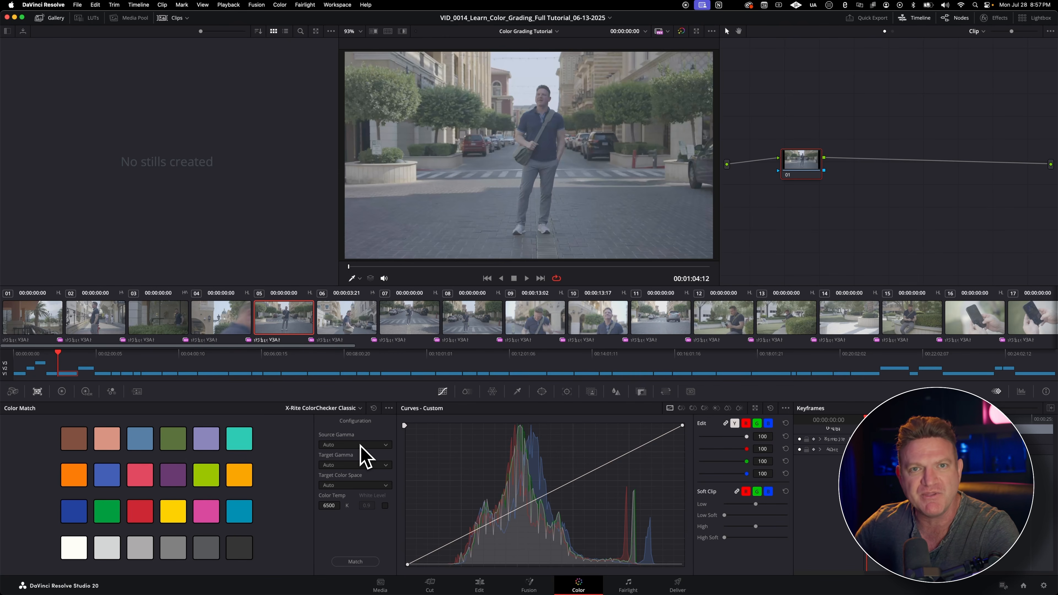
{"action": "left_click", "coordinate": [355, 409]}
{"action": "left_click", "coordinate": [332, 386]}
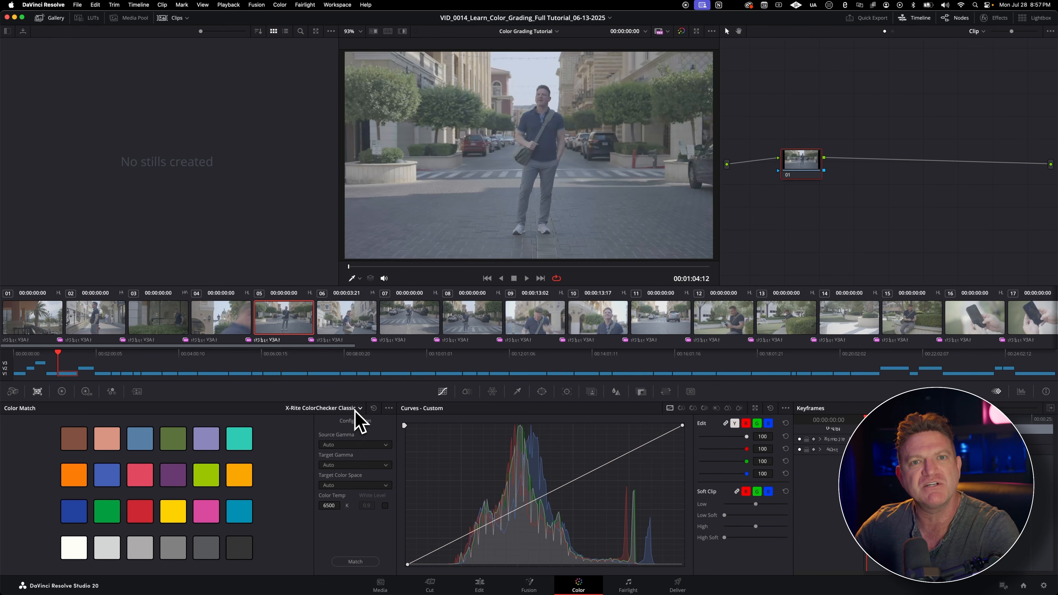
Step: Check the Target Gamma options in Color Match, and open the High Dynamic Range color wheels
{"action": "left_click", "coordinate": [351, 464]}
{"action": "left_click", "coordinate": [350, 471]}
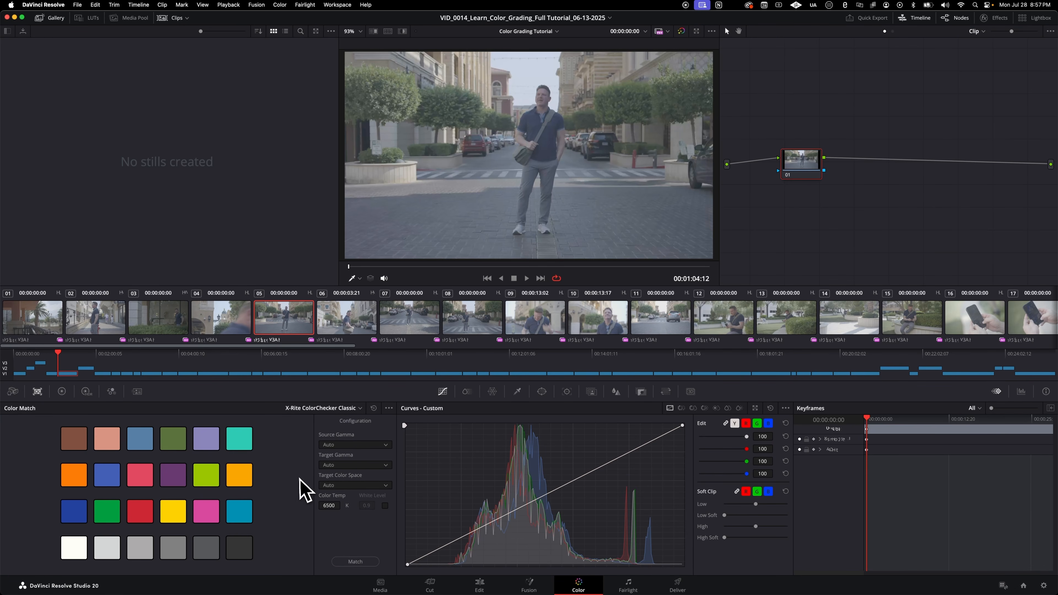
{"action": "left_click", "coordinate": [85, 392]}
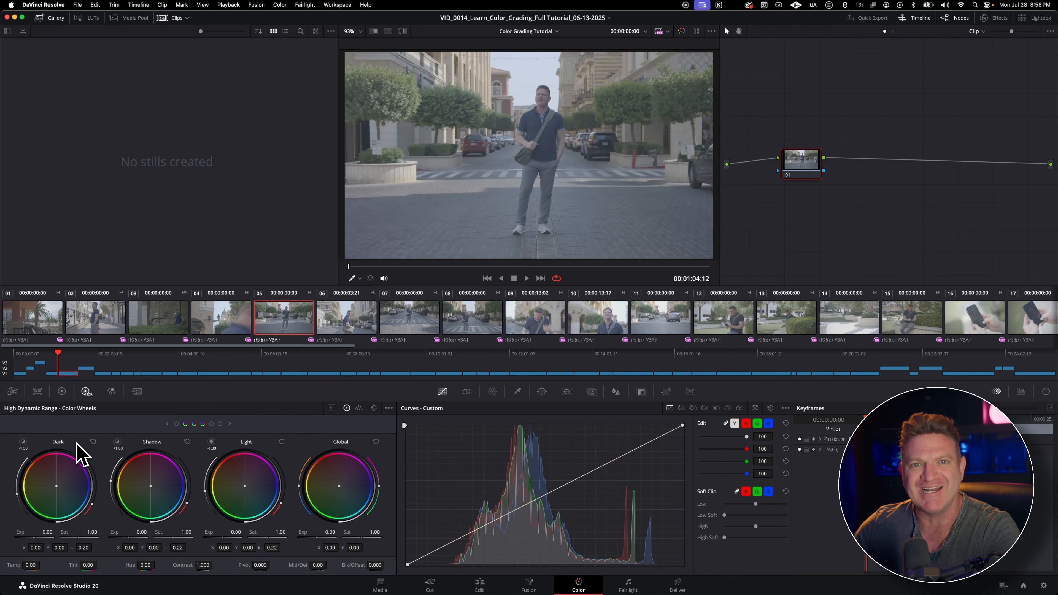
Step: In the RGB Mixer, set green in the Red Output to -0.08 and blue in the Blue Output to 0.73
{"action": "left_click", "coordinate": [111, 391]}
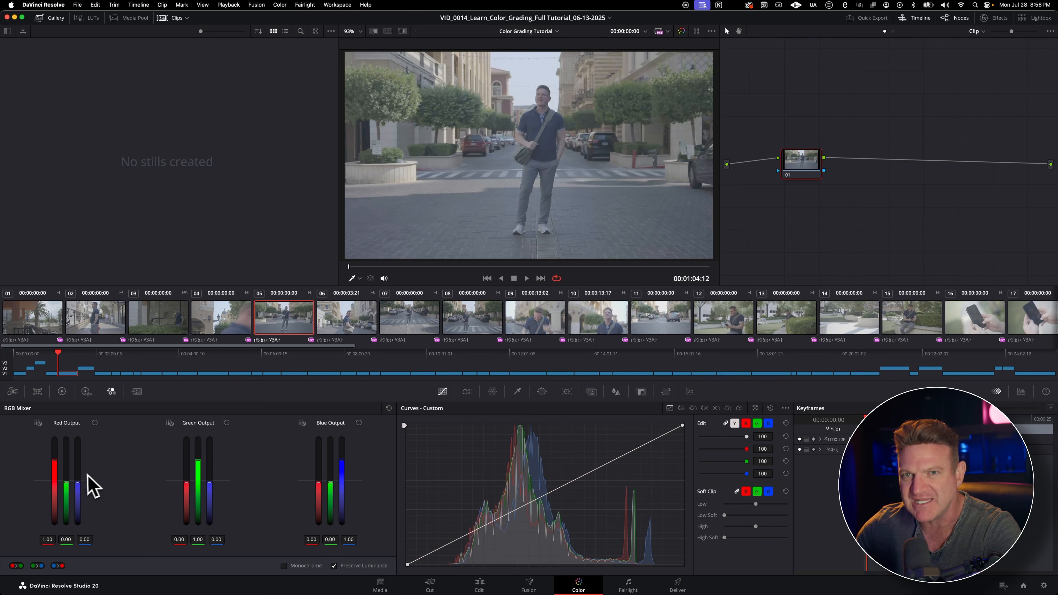
{"action": "left_click_drag", "start_coordinate": [67, 485], "coordinate": [66, 484]}
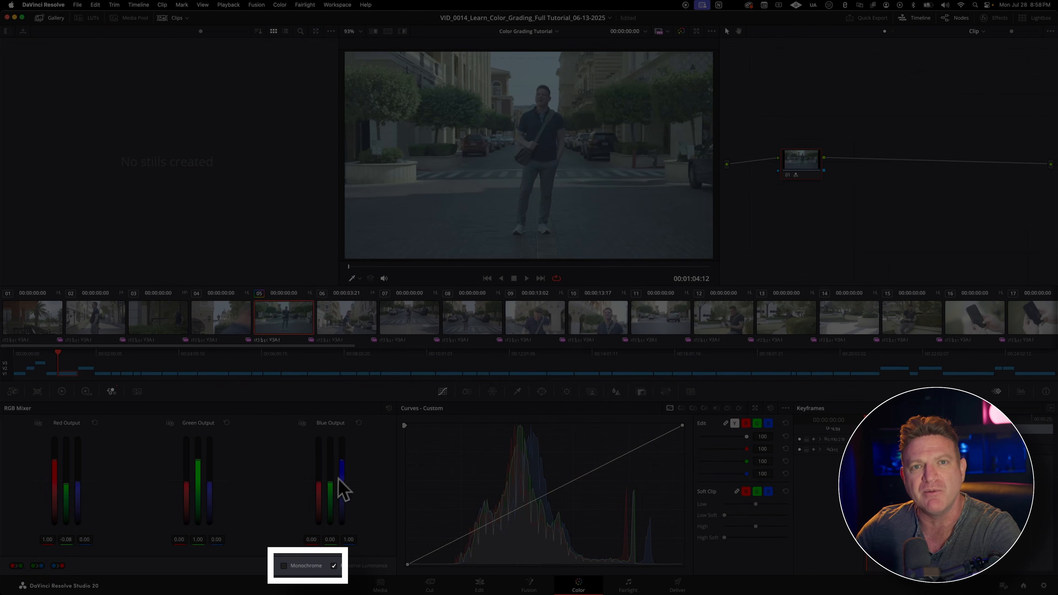
{"action": "mouse_move", "coordinate": [339, 479]}
{"action": "left_mouse_down"}
{"action": "mouse_move", "coordinate": [341, 457]}
{"action": "mouse_move", "coordinate": [341, 466]}
{"action": "left_mouse_up"}
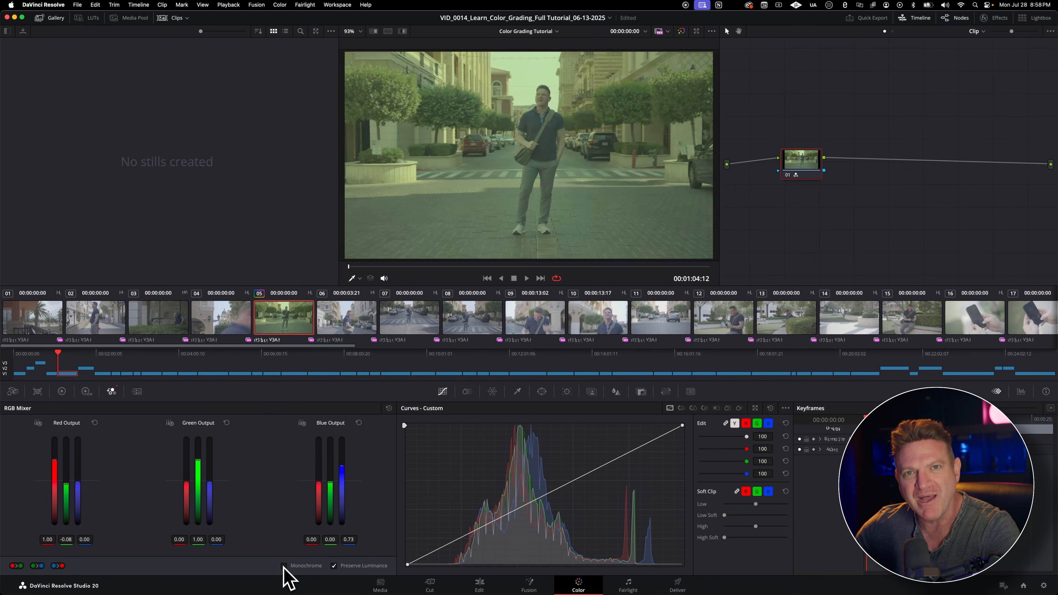
Step: Preview the RGB Mixer's Monochrome option, turn it off again, and reset the Blue Output
{"action": "left_click", "coordinate": [284, 566]}
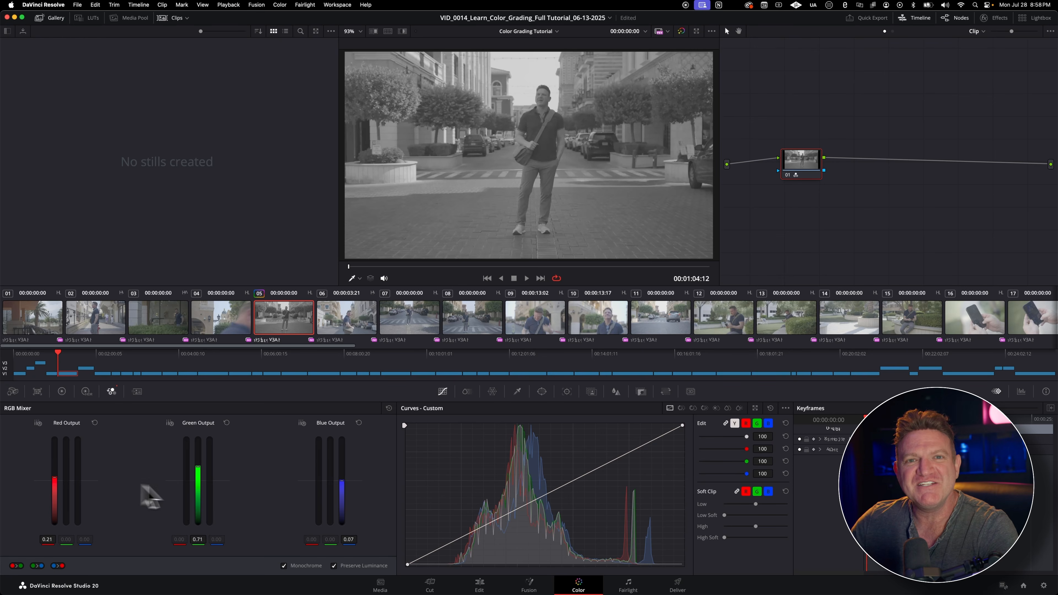
{"action": "left_click", "coordinate": [284, 565]}
{"action": "left_click", "coordinate": [359, 423]}
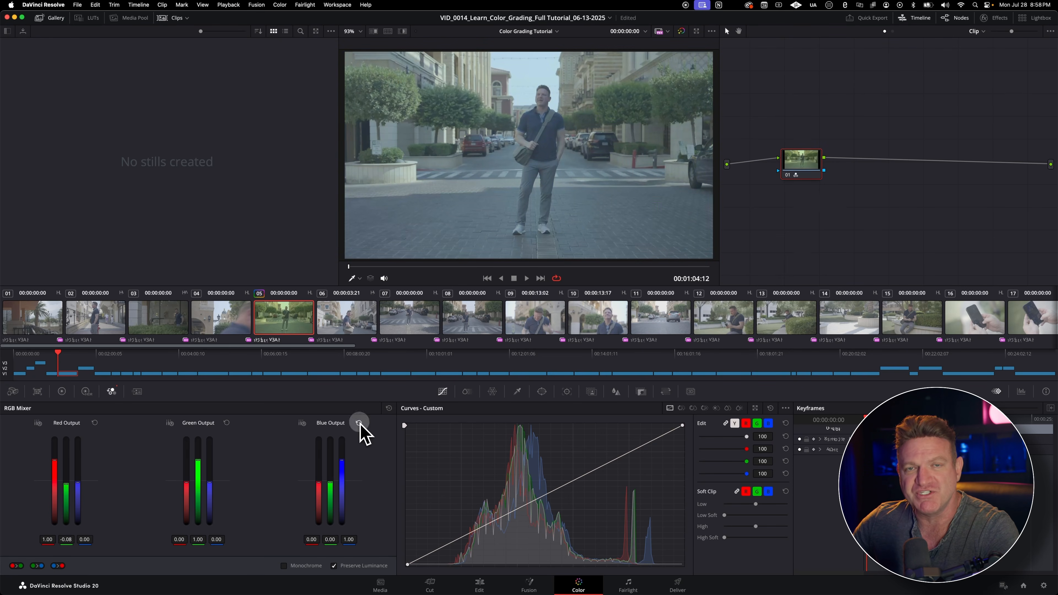
Step: Open the Motion Effects palette and examine the Temporal NR frame count options
{"action": "left_click", "coordinate": [145, 396]}
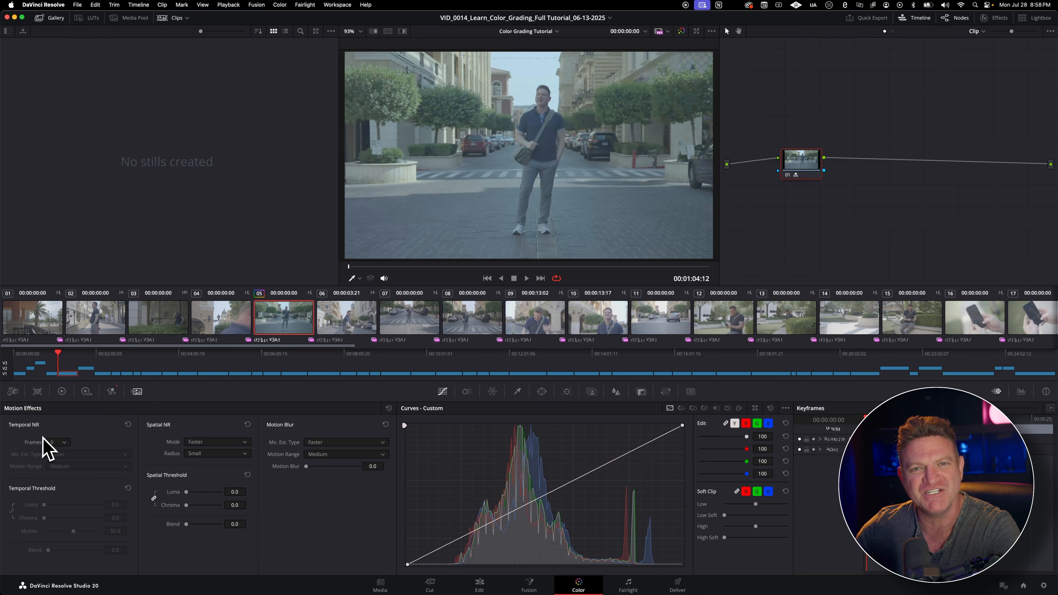
{"action": "left_click", "coordinate": [57, 442]}
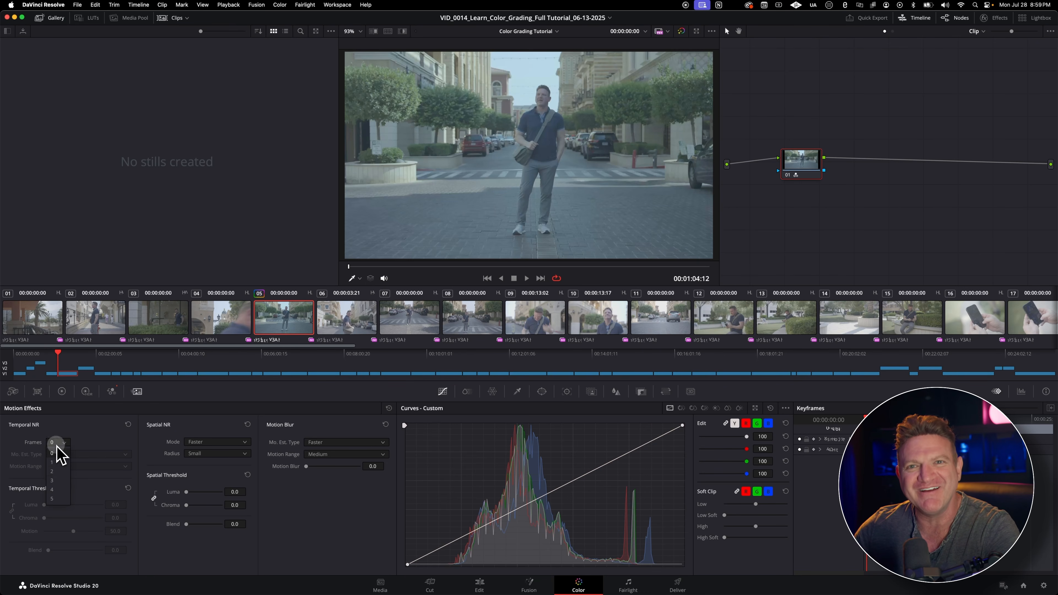
{"action": "left_click", "coordinate": [96, 443]}
Step: Try adding Motion Blur to the clip with the motion estimation type set to Better
{"action": "left_click", "coordinate": [331, 442]}
{"action": "left_click", "coordinate": [329, 459]}
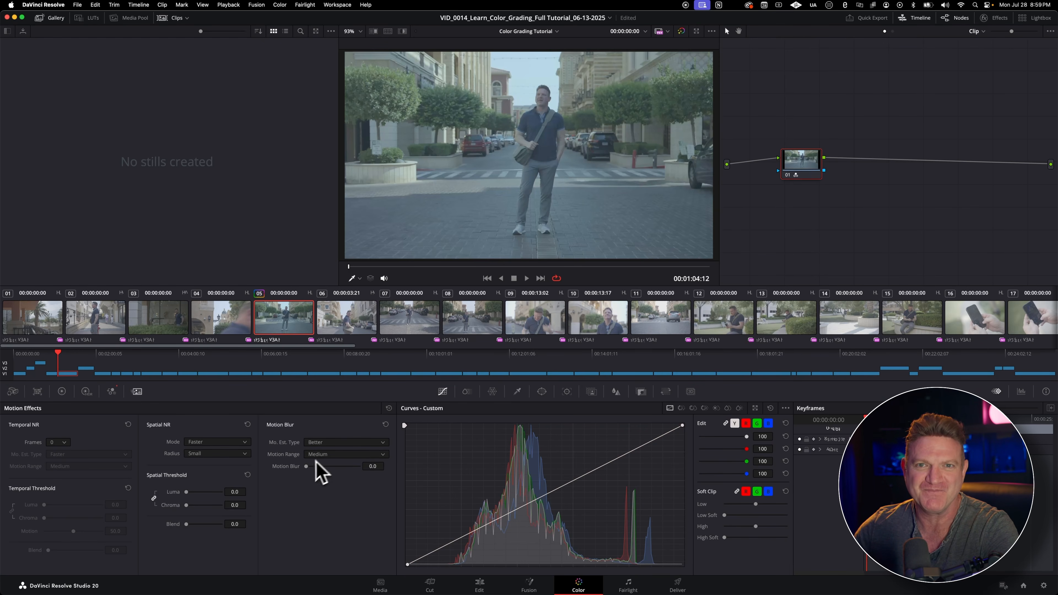
{"action": "left_click_drag", "start_coordinate": [307, 466], "coordinate": [343, 469]}
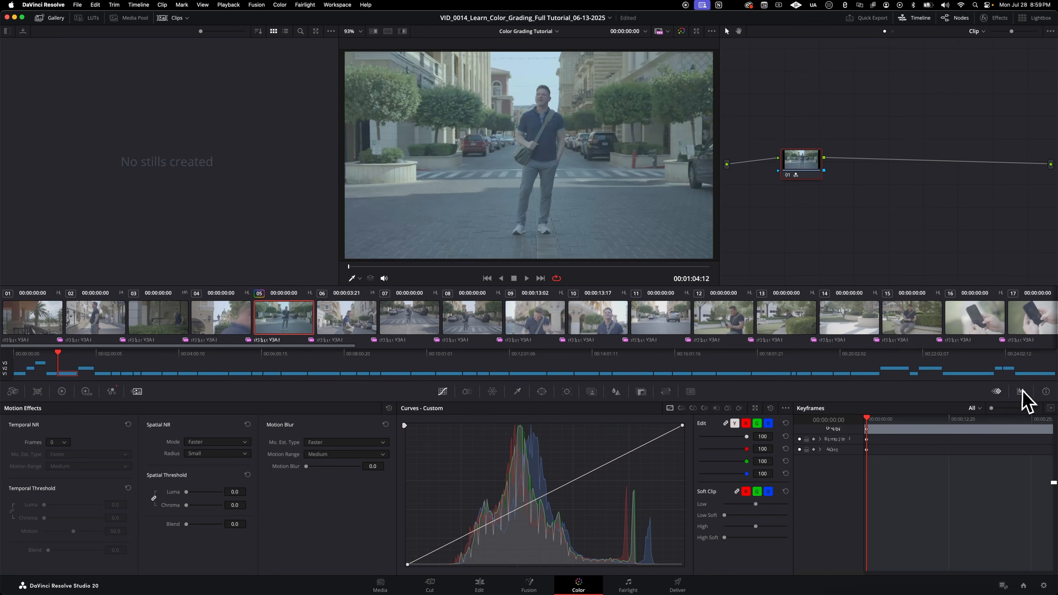
Step: Display the video scopes, view the Waveform, Vectorscope and Parade in turn, and settle on the Waveform
{"action": "left_click", "coordinate": [1021, 392]}
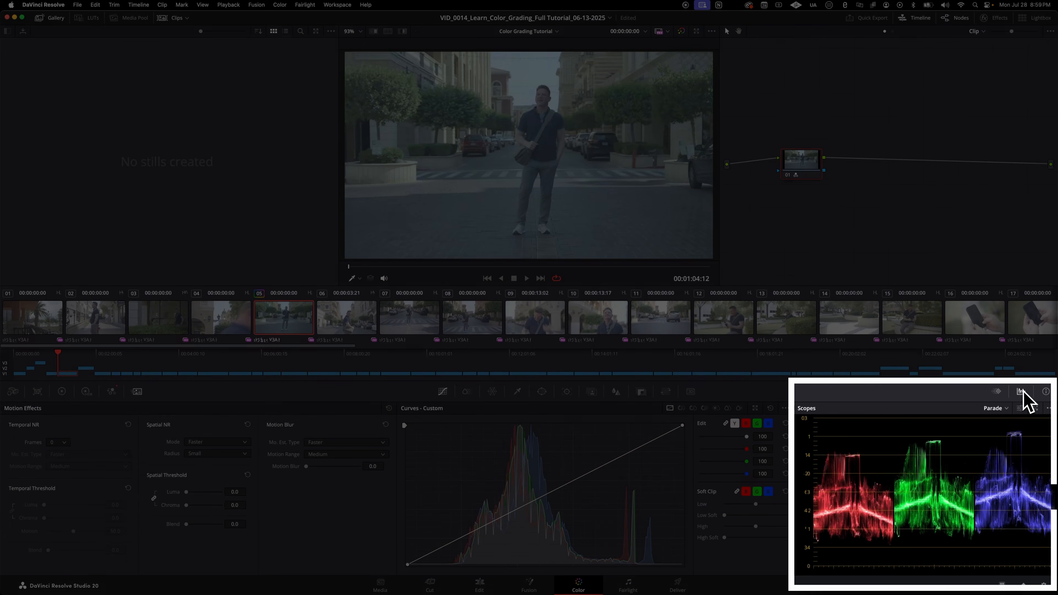
{"action": "left_click", "coordinate": [1005, 408]}
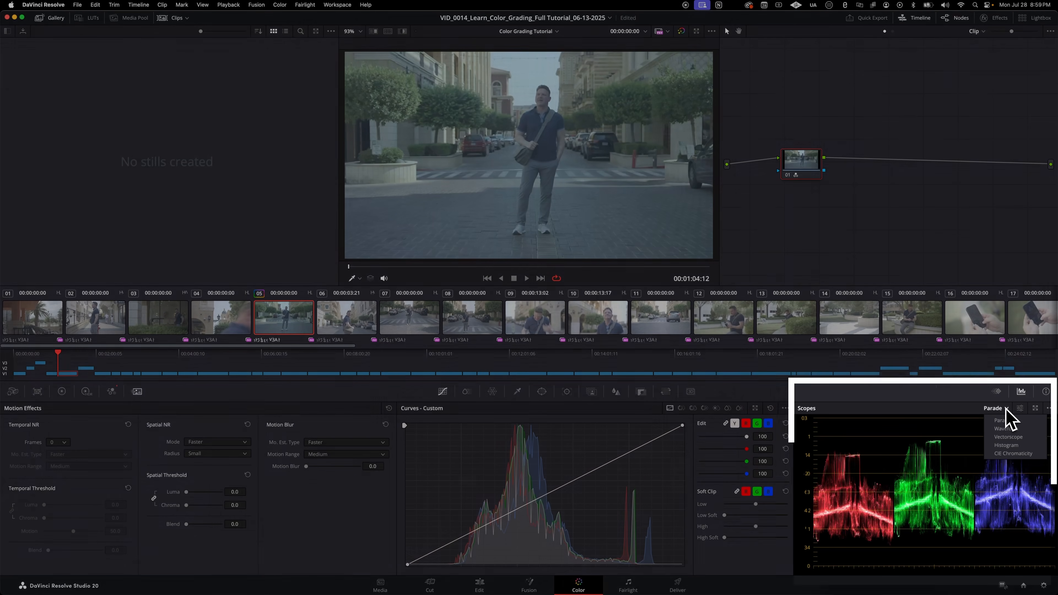
{"action": "left_click", "coordinate": [1005, 429]}
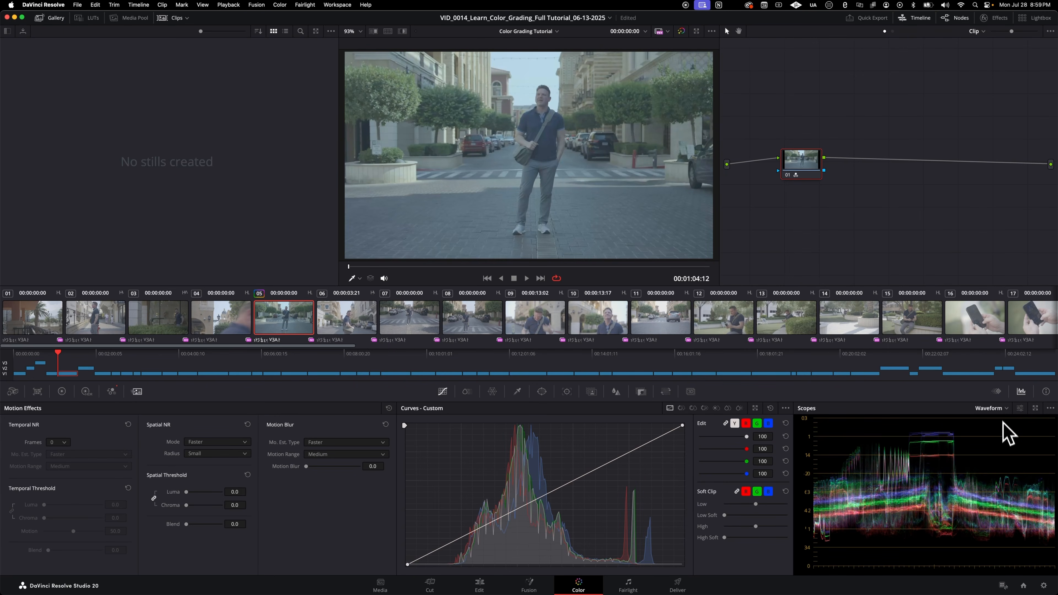
{"action": "left_click", "coordinate": [1005, 408]}
{"action": "left_click", "coordinate": [1001, 437]}
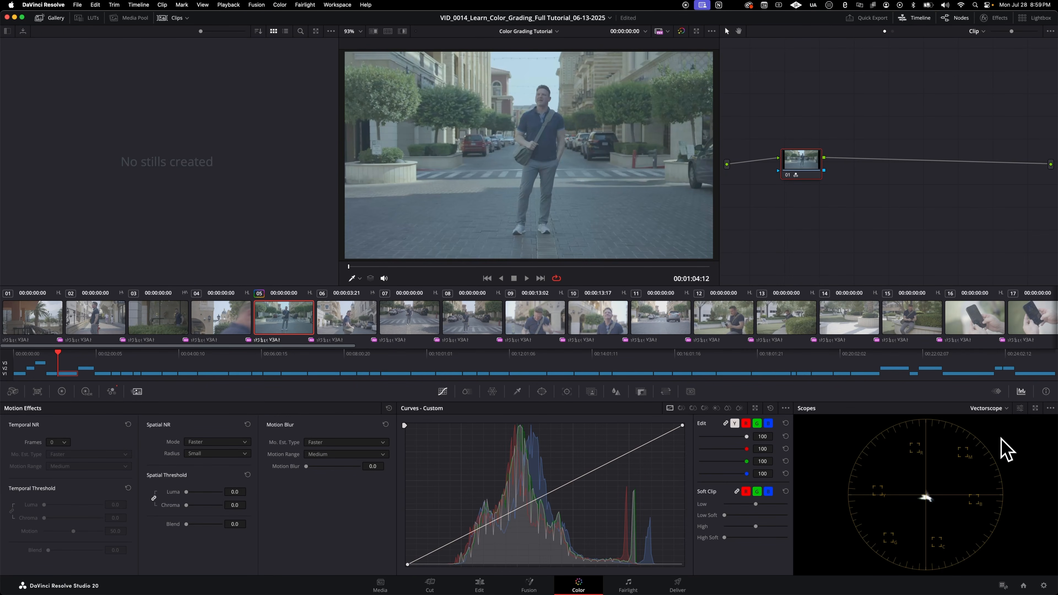
{"action": "left_click", "coordinate": [997, 411]}
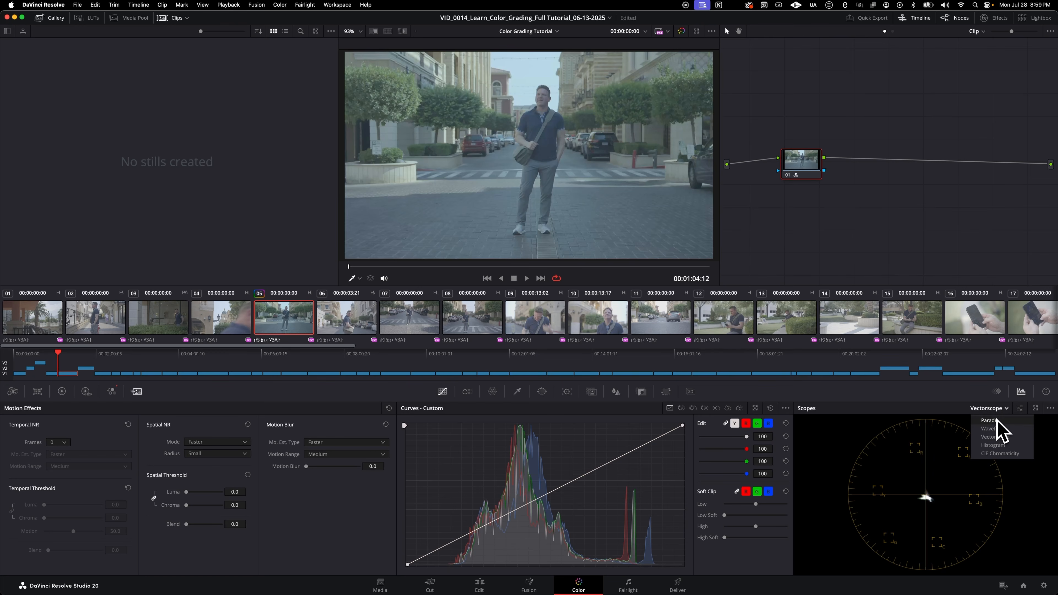
{"action": "left_click", "coordinate": [997, 421]}
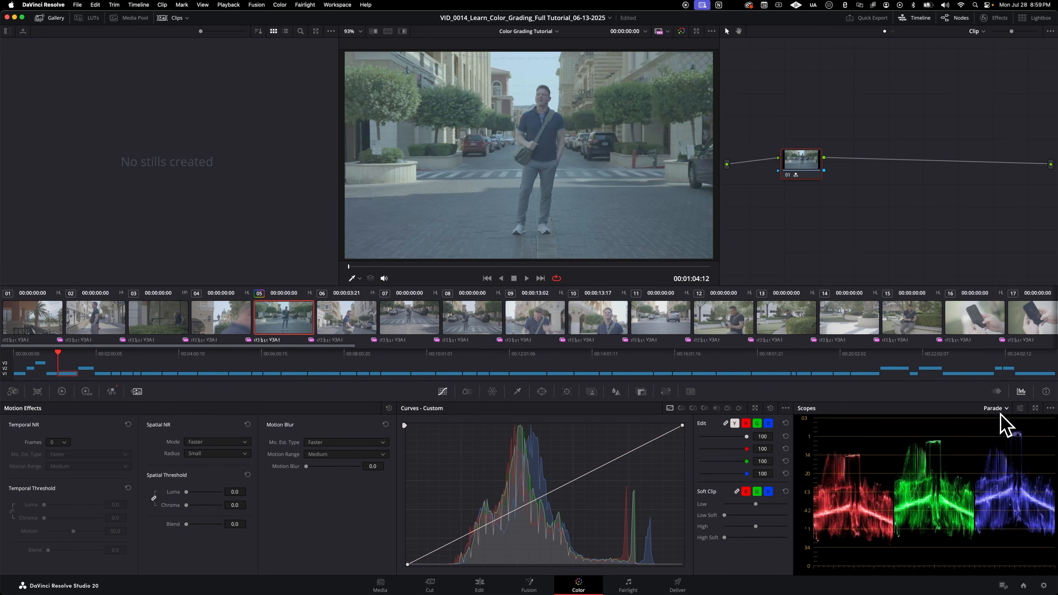
{"action": "left_click", "coordinate": [1001, 412]}
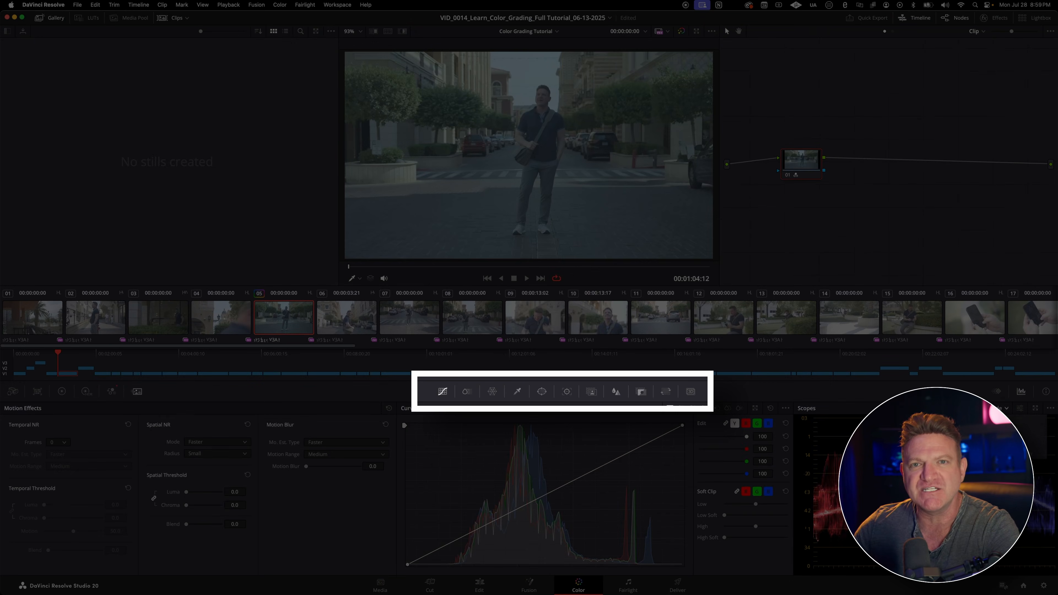
{"action": "left_click", "coordinate": [1004, 429]}
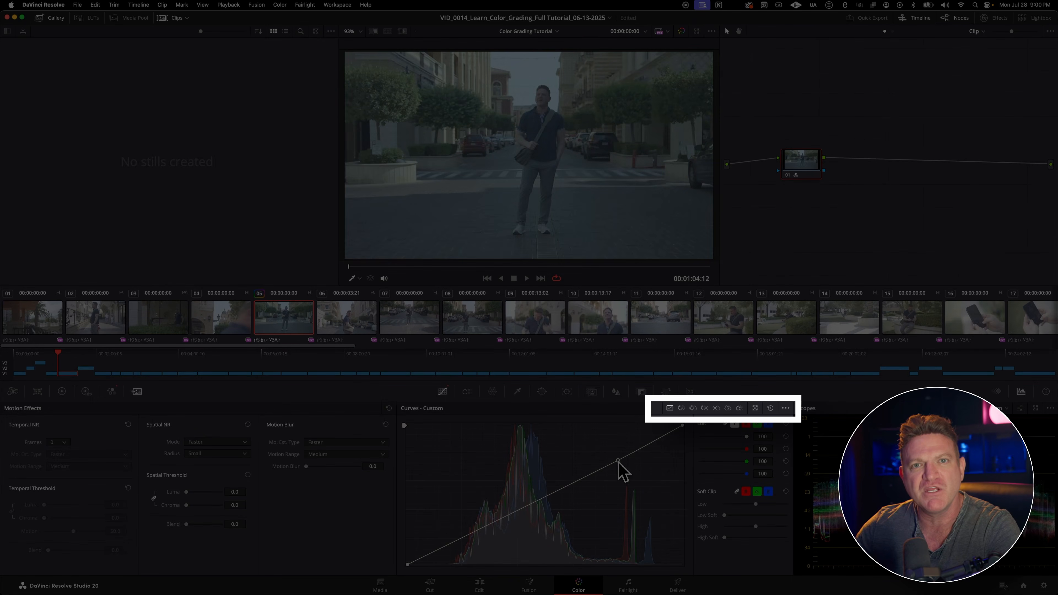
Step: Shape the custom curve into a gentle S by raising a highlight point and lowering a shadow point
{"action": "left_click_drag", "start_coordinate": [618, 461], "coordinate": [612, 449]}
{"action": "left_click_drag", "start_coordinate": [512, 510], "coordinate": [513, 517]}
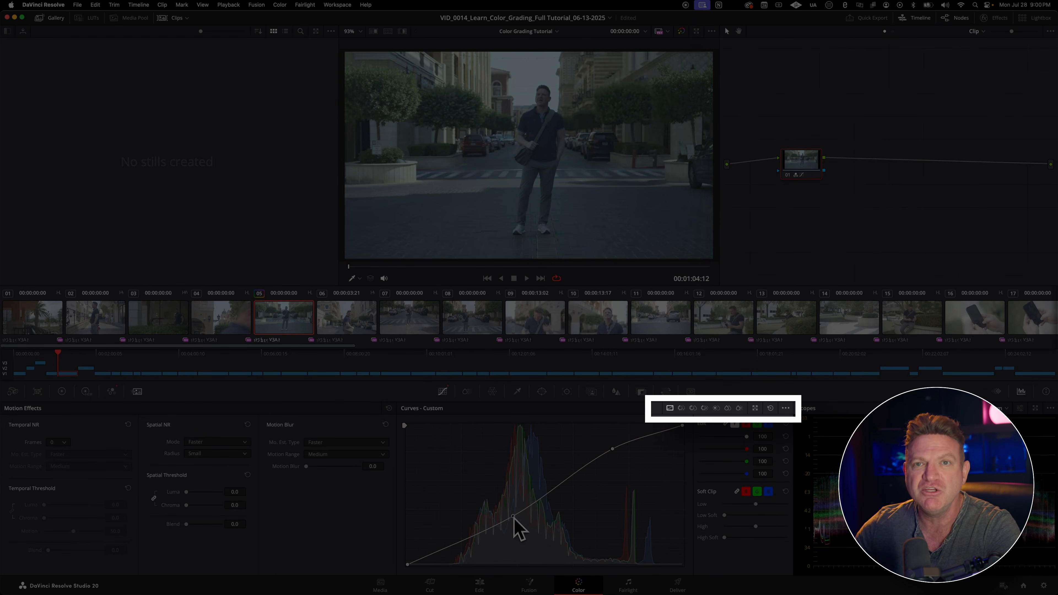
Step: Look through the curve modes from Hue Vs Hue to Sat Vs Lum, and open the ColorSlice palette
{"action": "left_click", "coordinate": [693, 408]}
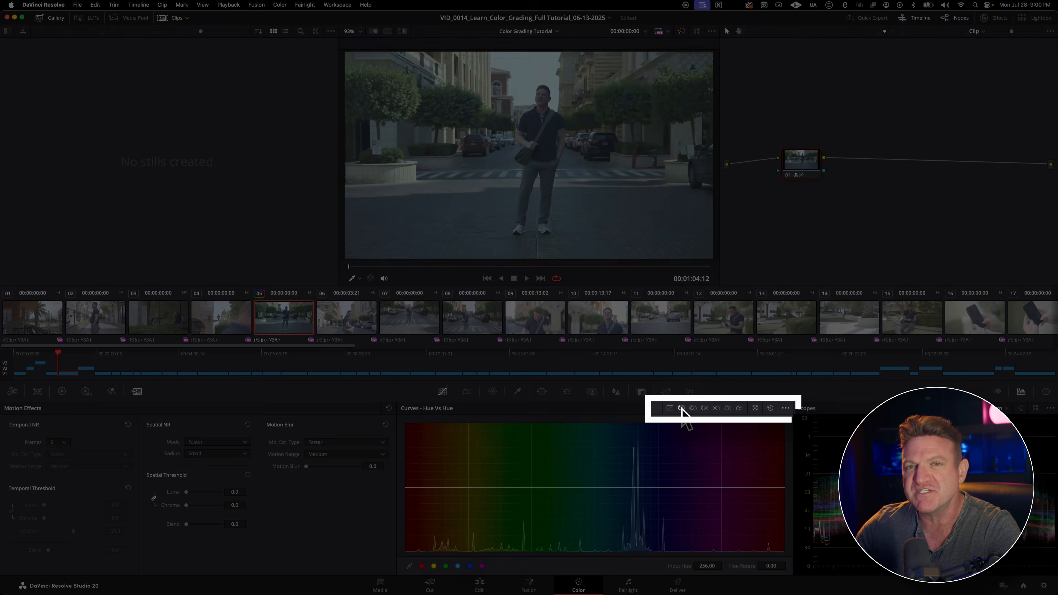
{"action": "left_click", "coordinate": [704, 408]}
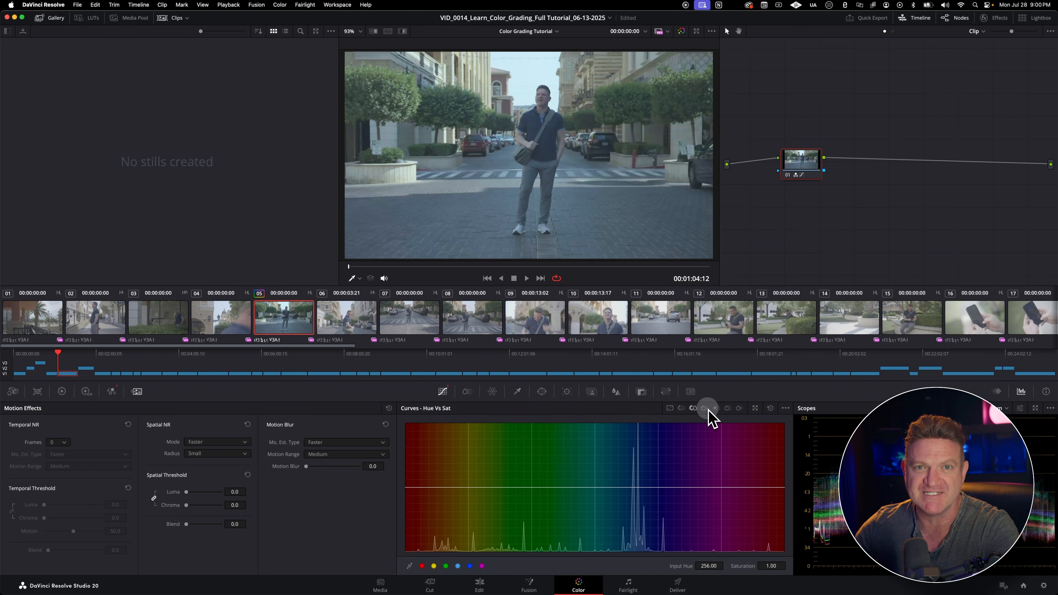
{"action": "left_click", "coordinate": [716, 408]}
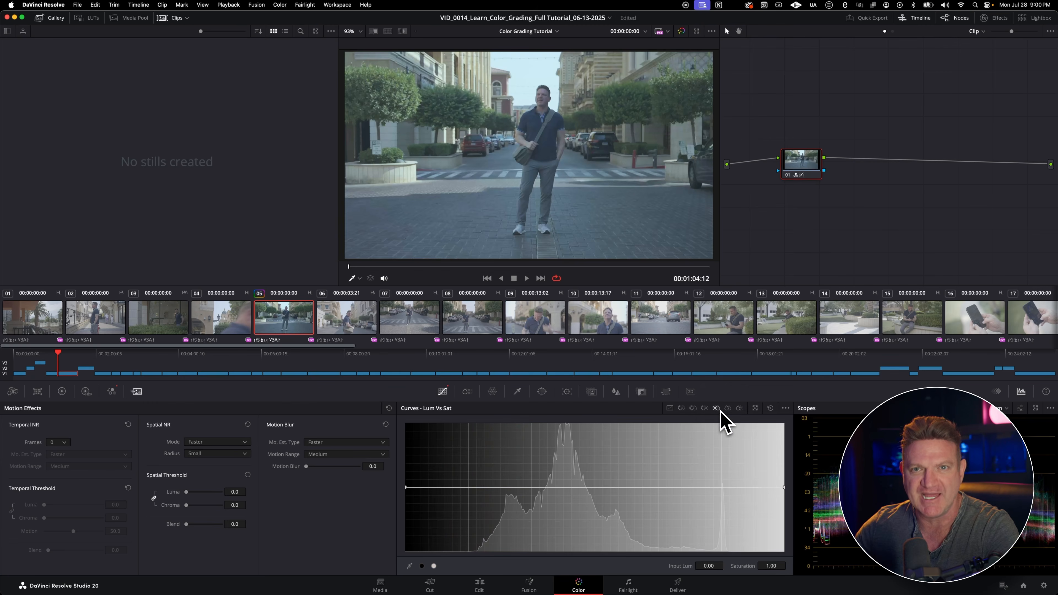
{"action": "left_click", "coordinate": [727, 408]}
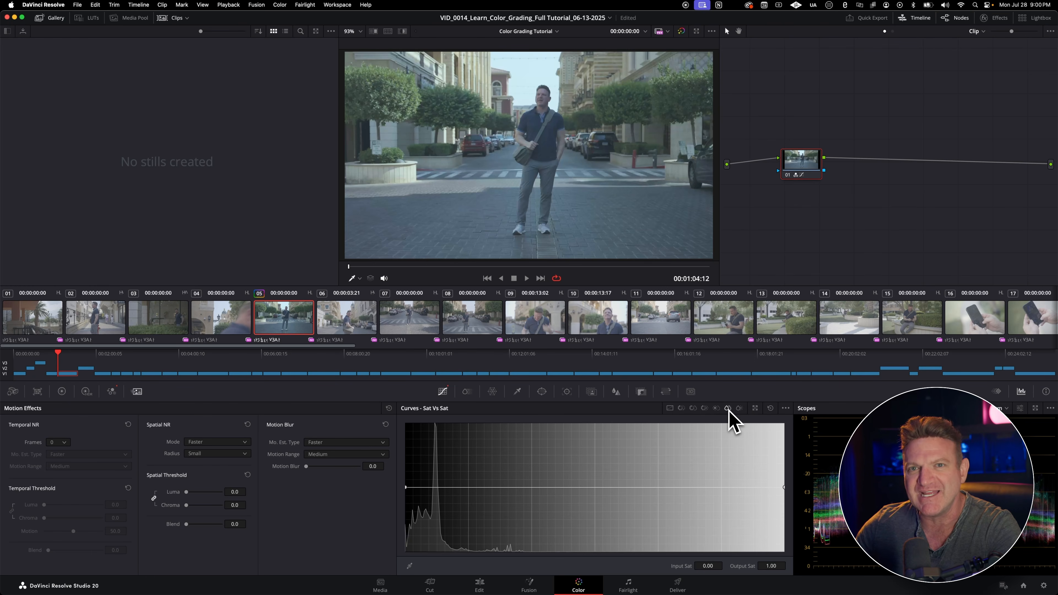
{"action": "left_click", "coordinate": [739, 408]}
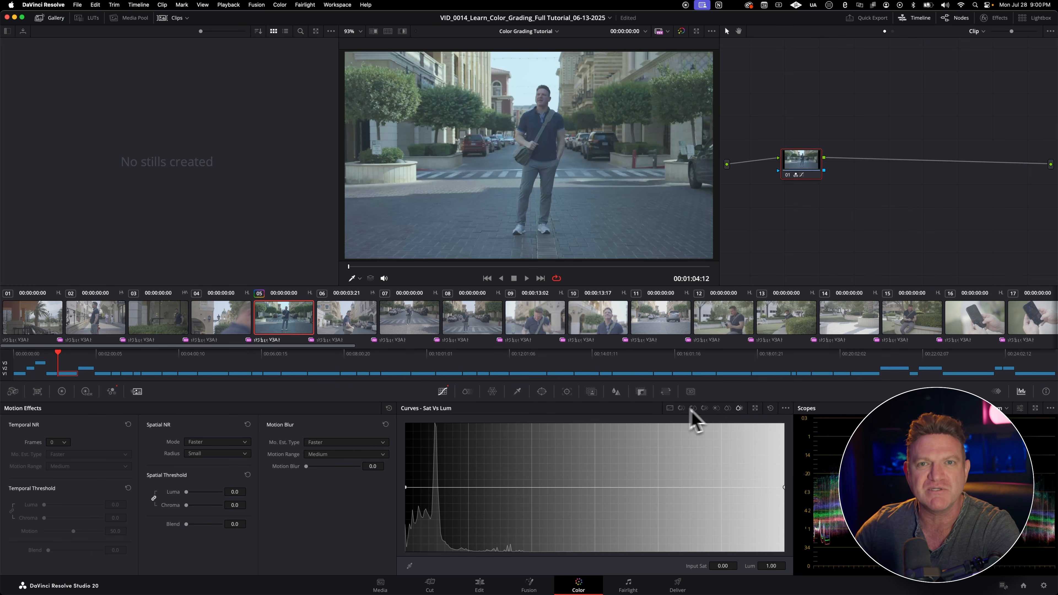
{"action": "left_click", "coordinate": [727, 409]}
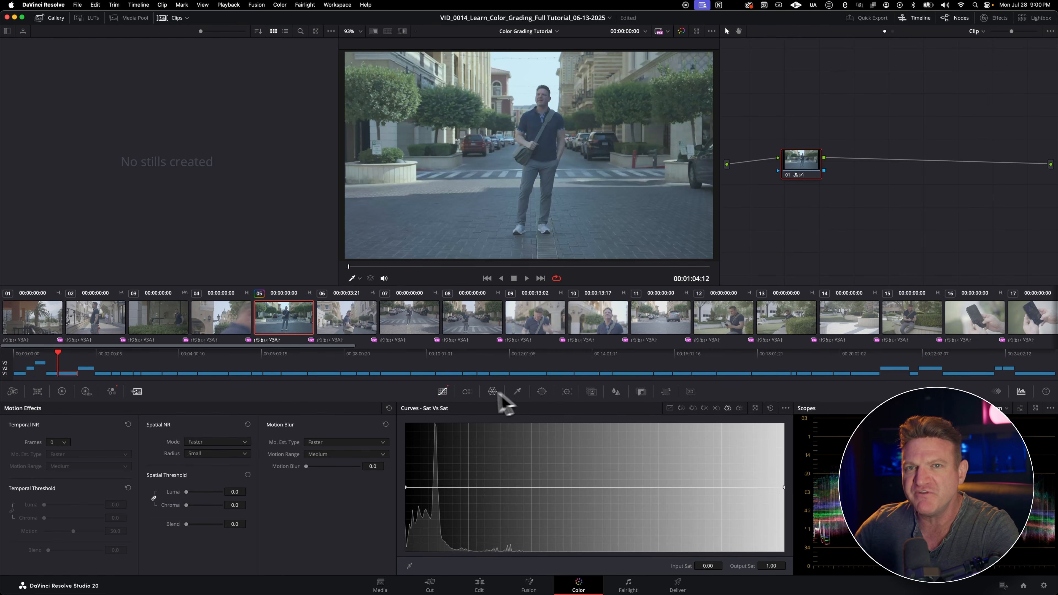
{"action": "left_click", "coordinate": [467, 392]}
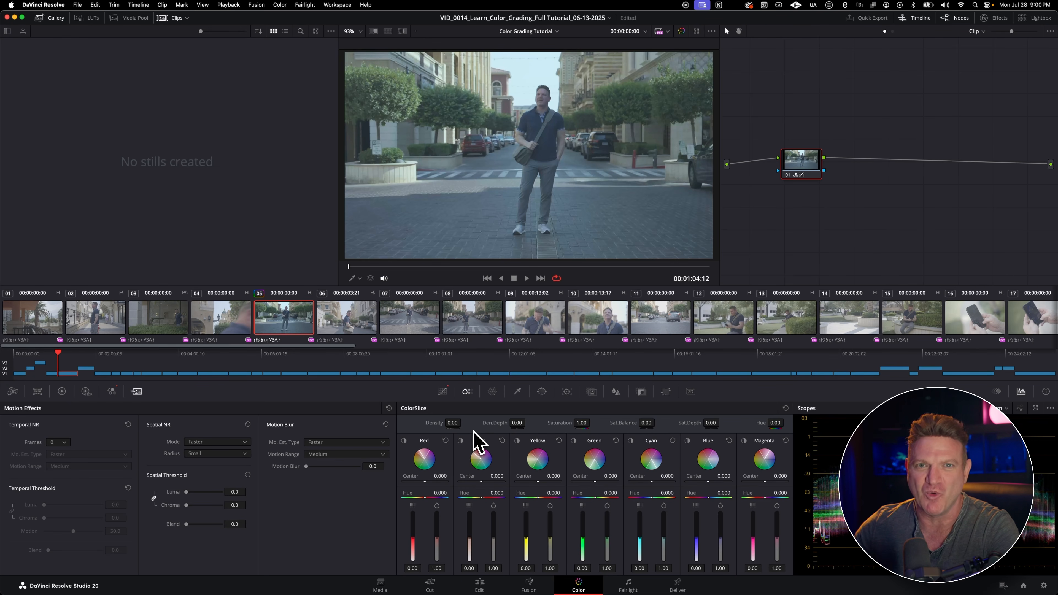
Step: In the Color Warper's Hue - Saturation view, sample a colour from the man's clothing and warp a grid point near the centre
{"action": "left_click", "coordinate": [491, 392]}
{"action": "left_click", "coordinate": [727, 408]}
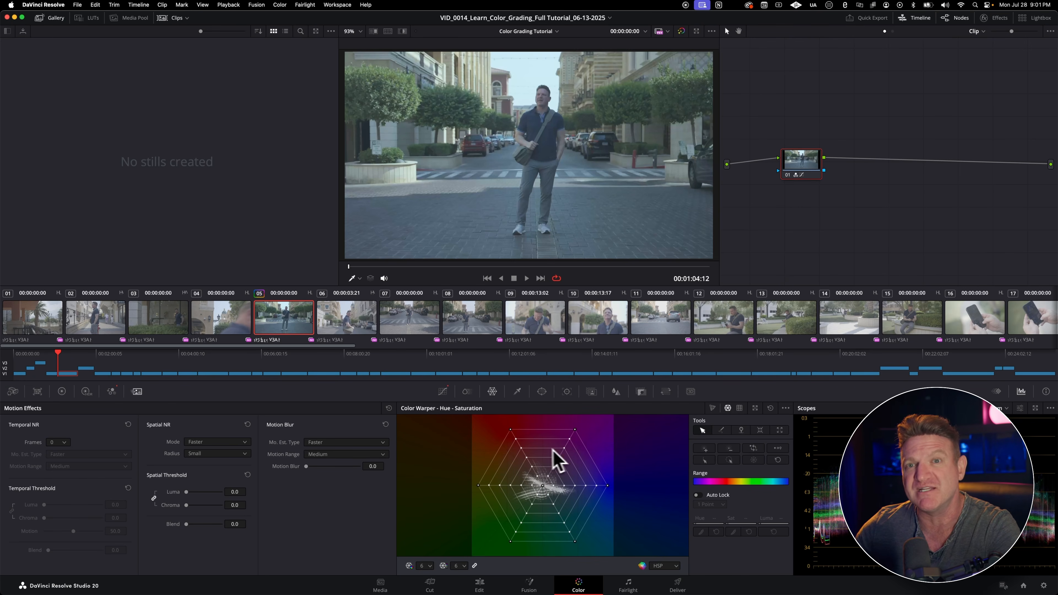
{"action": "left_click", "coordinate": [522, 182]}
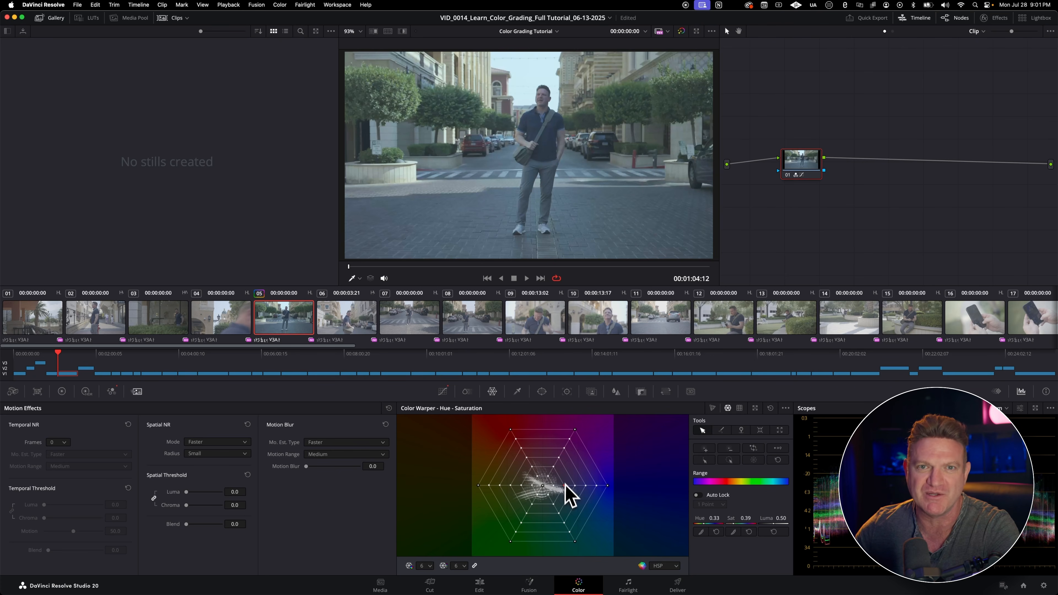
{"action": "left_click_drag", "start_coordinate": [543, 471], "coordinate": [562, 490]}
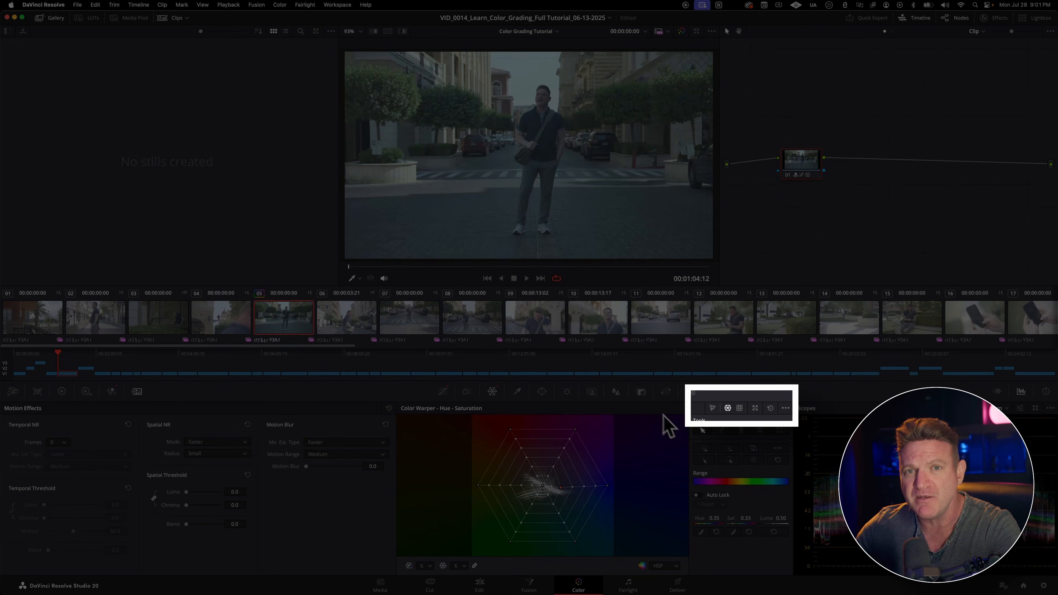
Step: View the Color Warper's Chroma Warp and Chroma - Luma modes, and return to Chroma Warp
{"action": "left_click", "coordinate": [712, 409]}
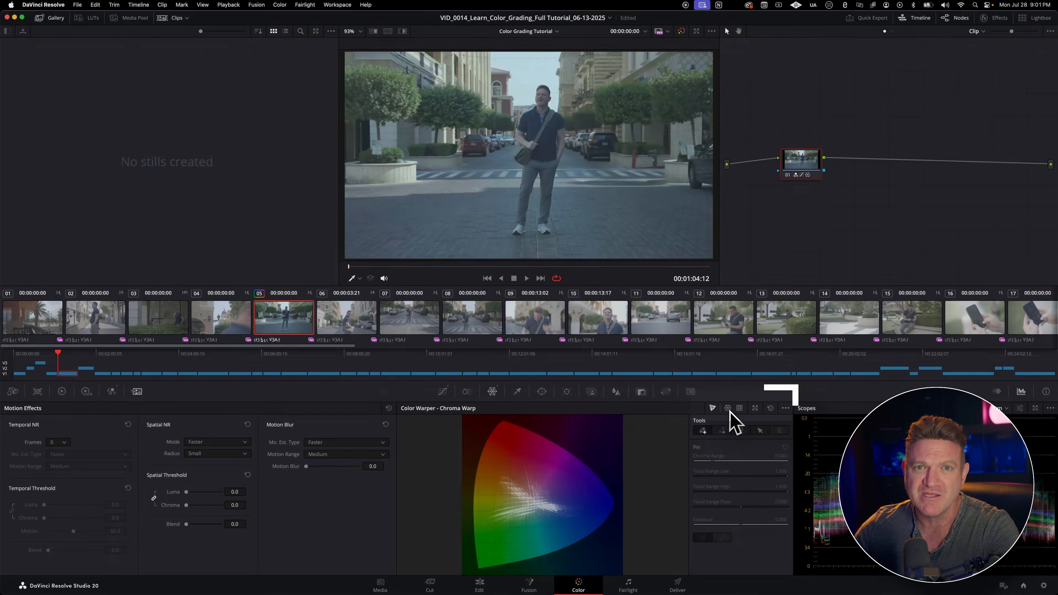
{"action": "left_click", "coordinate": [739, 407]}
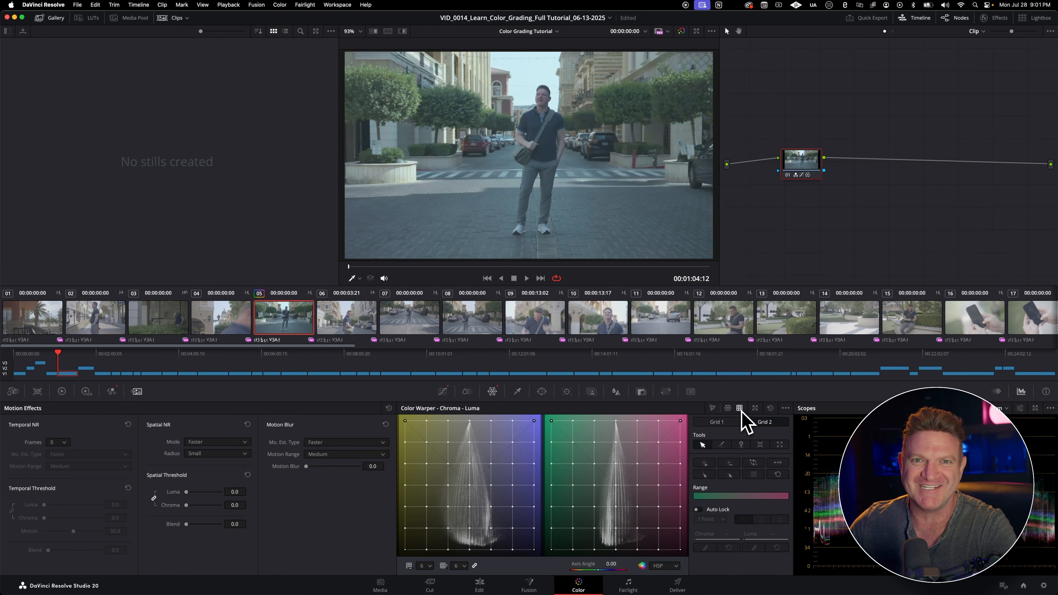
{"action": "left_click", "coordinate": [712, 408]}
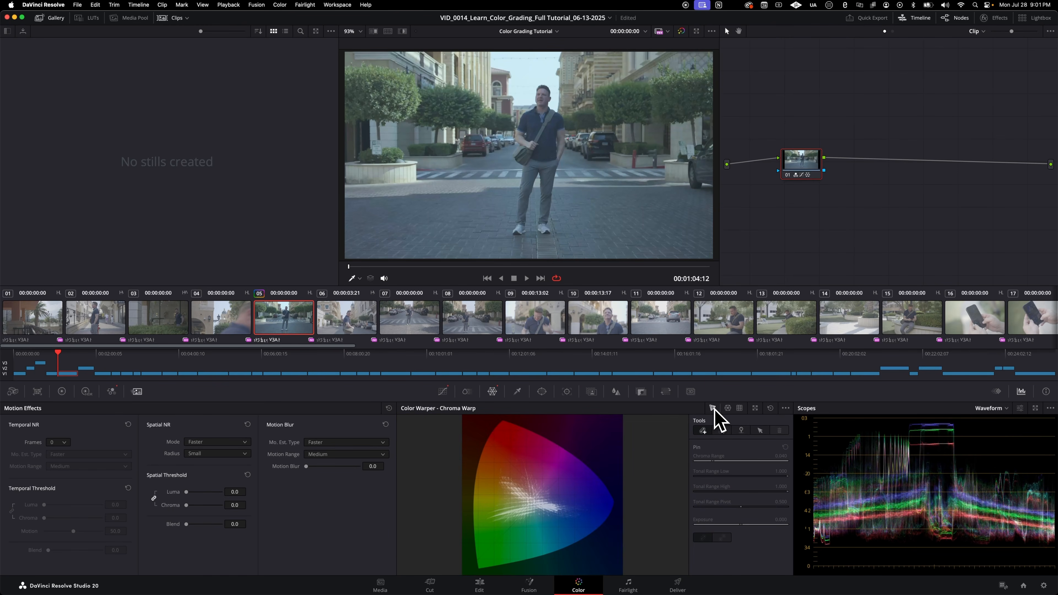
Step: Open the HSL Qualifier and sample the man's head in the viewer
{"action": "left_click", "coordinate": [517, 392]}
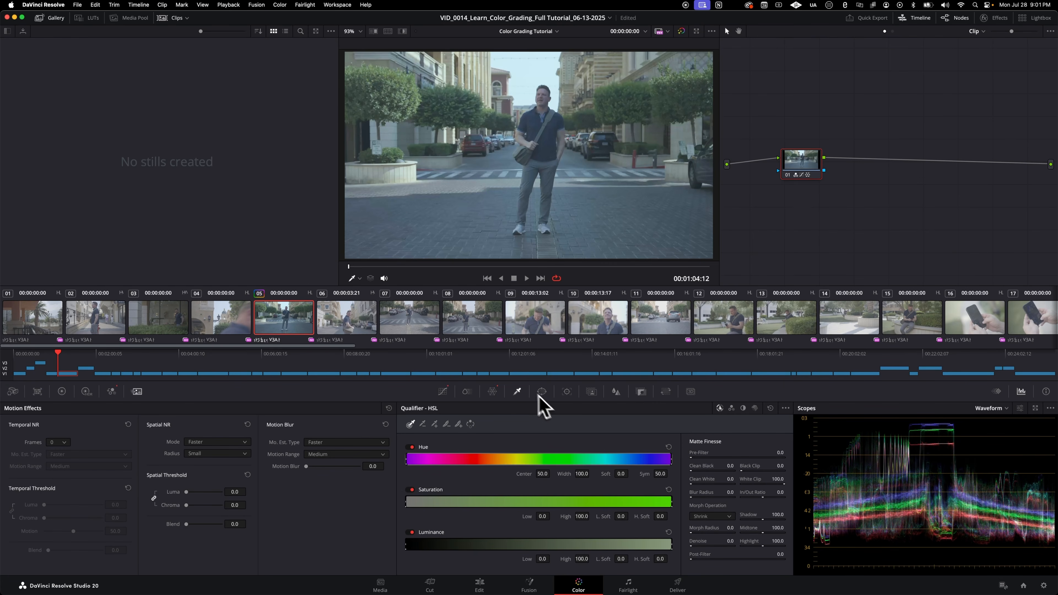
{"action": "left_click", "coordinate": [538, 92]}
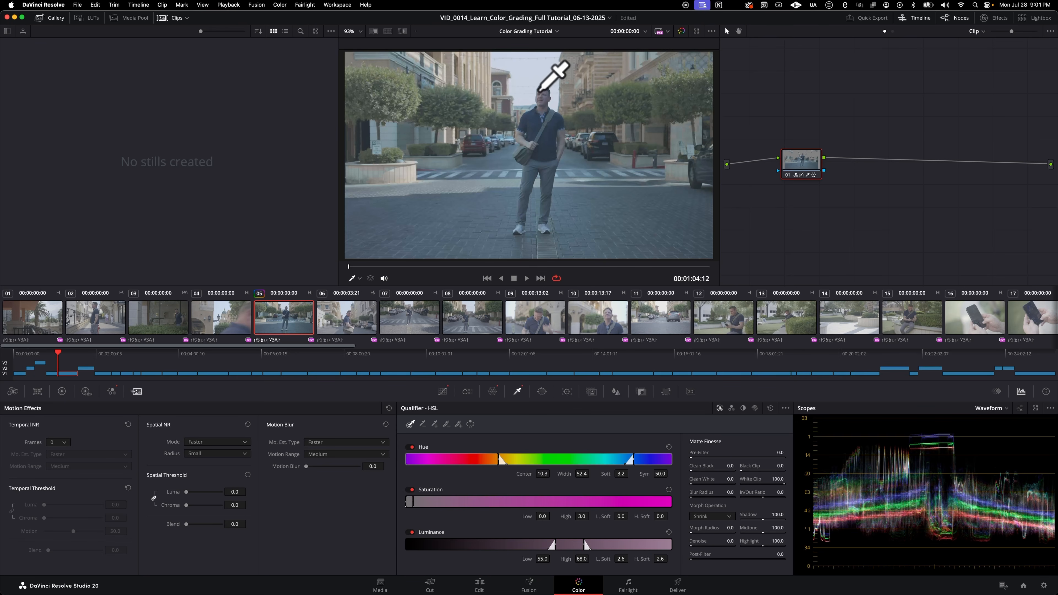
Step: Show the Qualifier highlight in the viewer, resample the sky above the man's head, and turn the highlight off
{"action": "key", "text": "shift+h"}
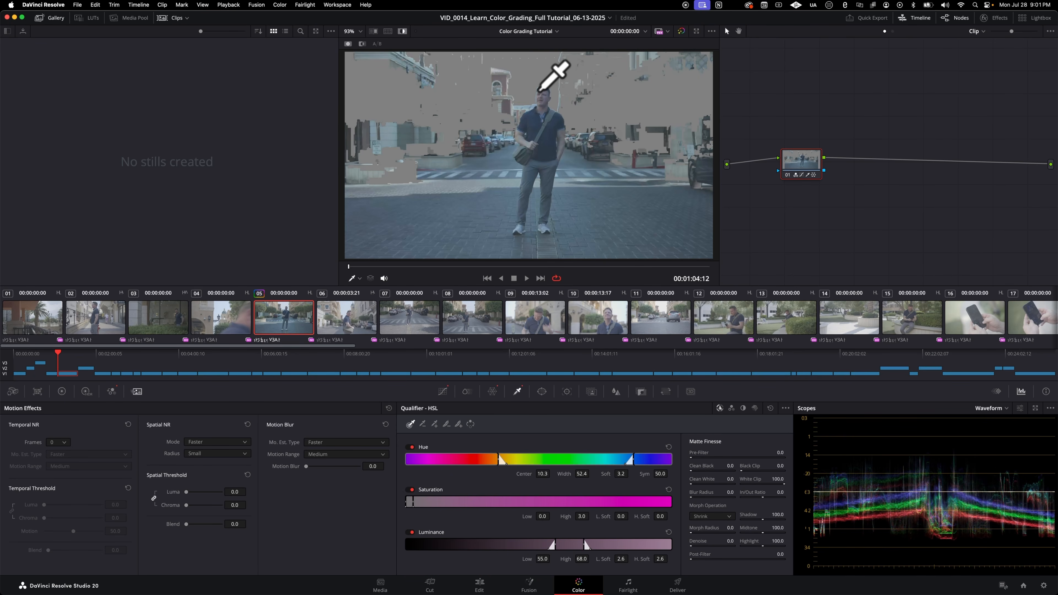
{"action": "left_click", "coordinate": [541, 62]}
{"action": "left_click", "coordinate": [485, 234]}
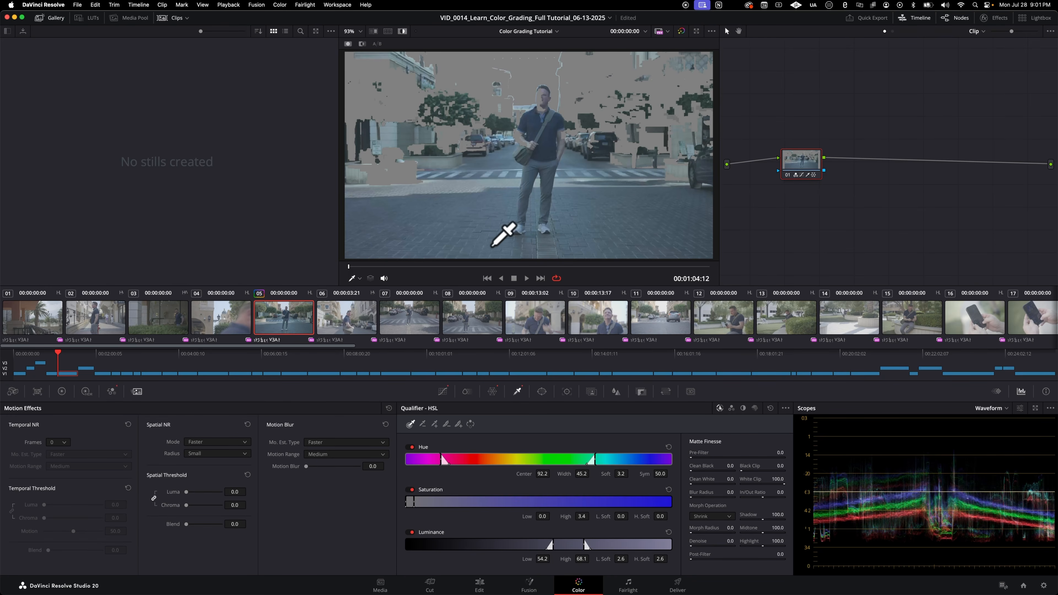
{"action": "key", "text": "shift+h"}
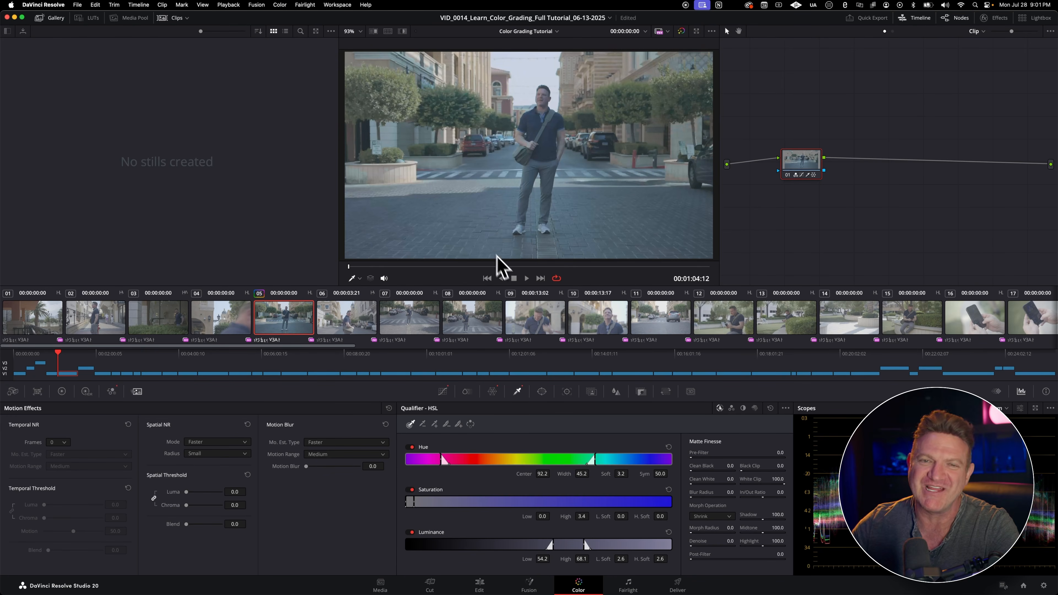
Step: In the Window palette, try the linear, circle and polygon windows on the clip, switching each one off
{"action": "left_click", "coordinate": [541, 391]}
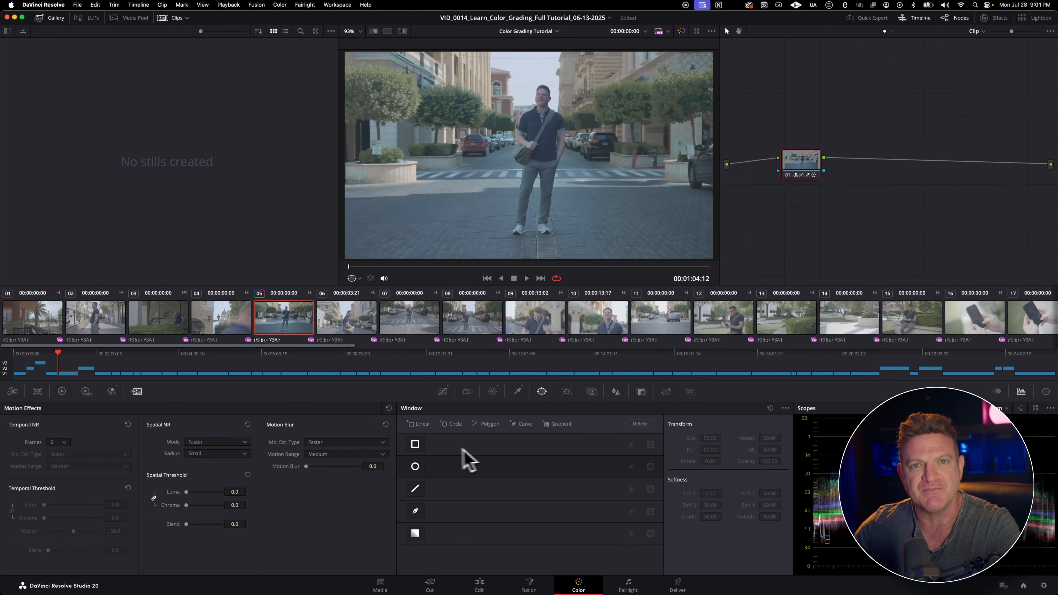
{"action": "left_click", "coordinate": [415, 445]}
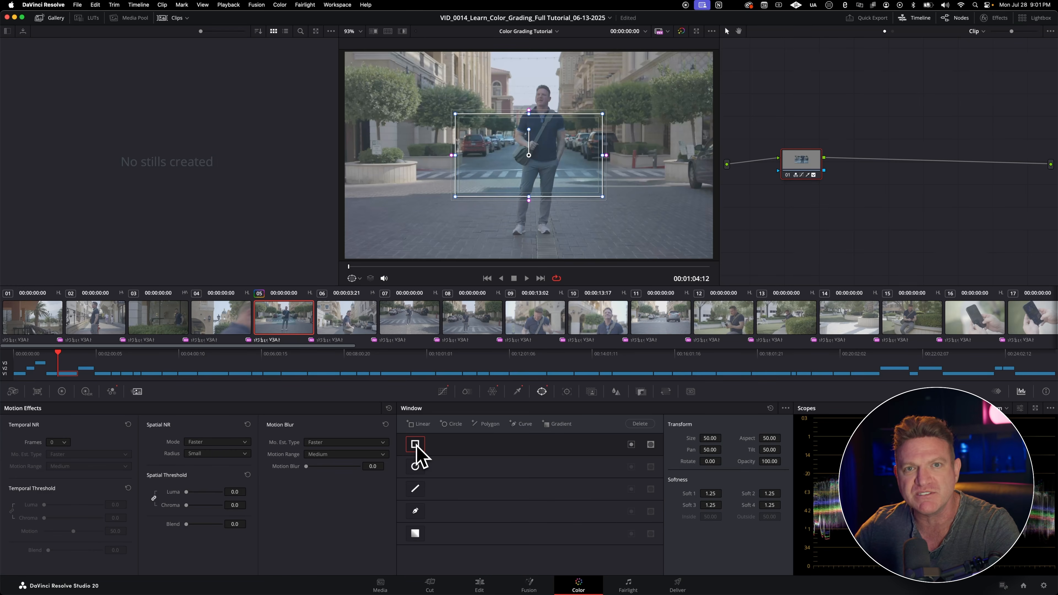
{"action": "left_click", "coordinate": [415, 466]}
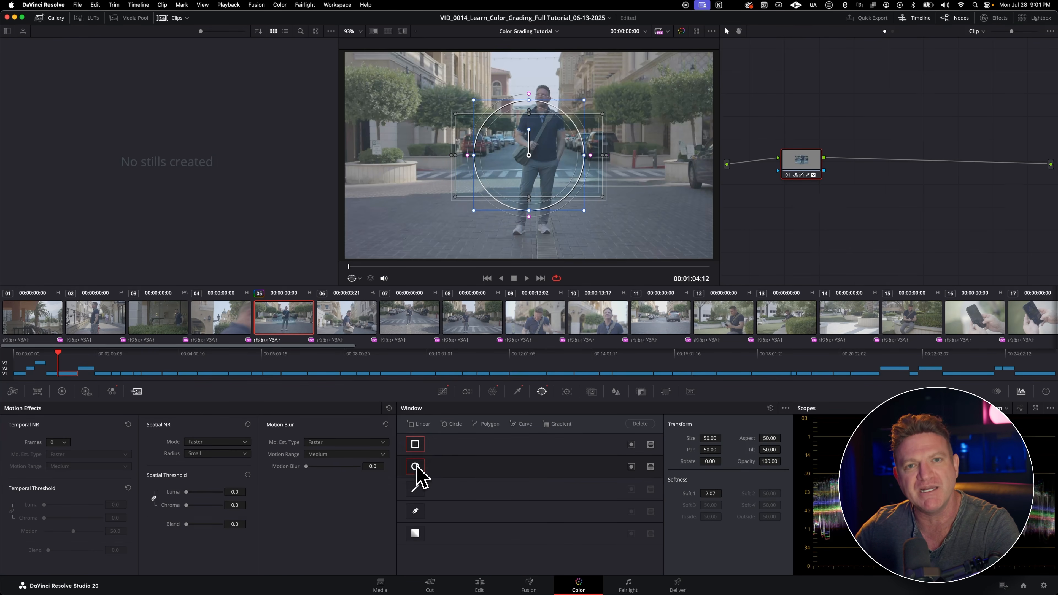
{"action": "left_click", "coordinate": [416, 445]}
{"action": "left_click", "coordinate": [416, 465]}
{"action": "left_click", "coordinate": [415, 490]}
{"action": "left_click", "coordinate": [418, 491]}
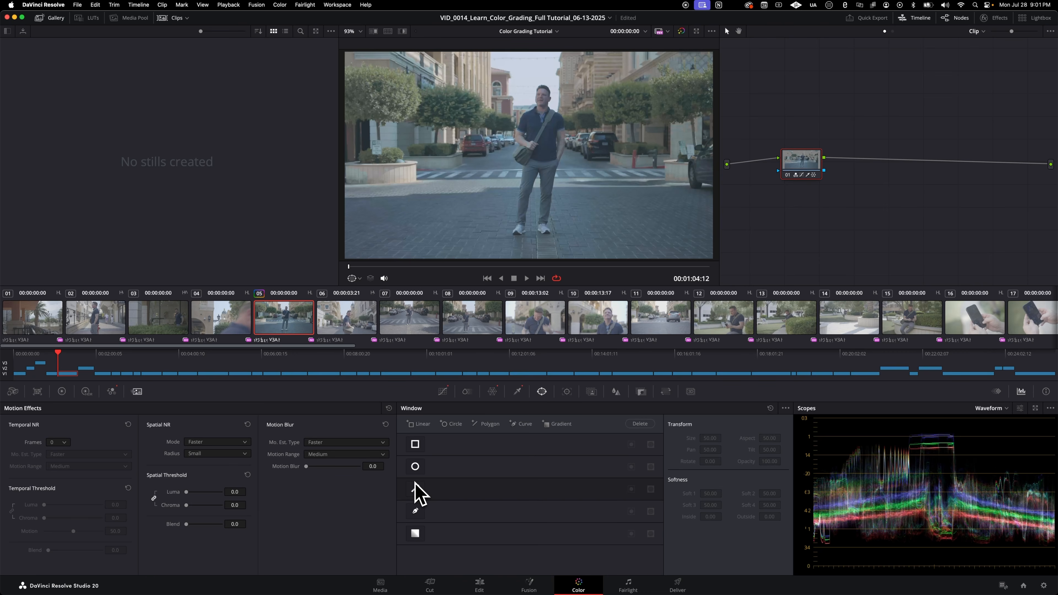
Step: Open the Tracker palette and view its FX and Window modes
{"action": "left_click", "coordinate": [567, 393]}
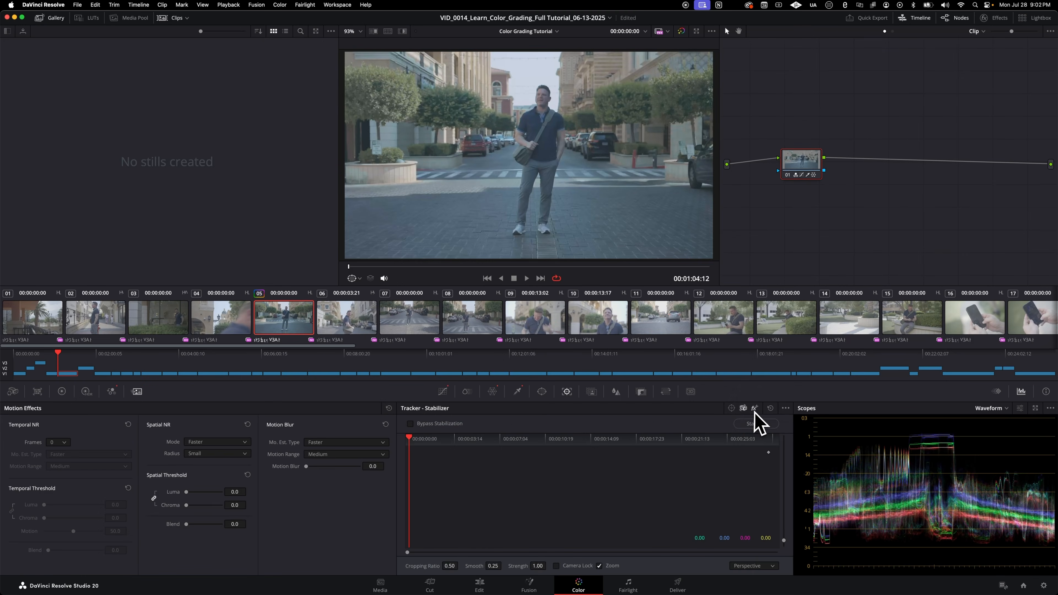
{"action": "left_click", "coordinate": [755, 409]}
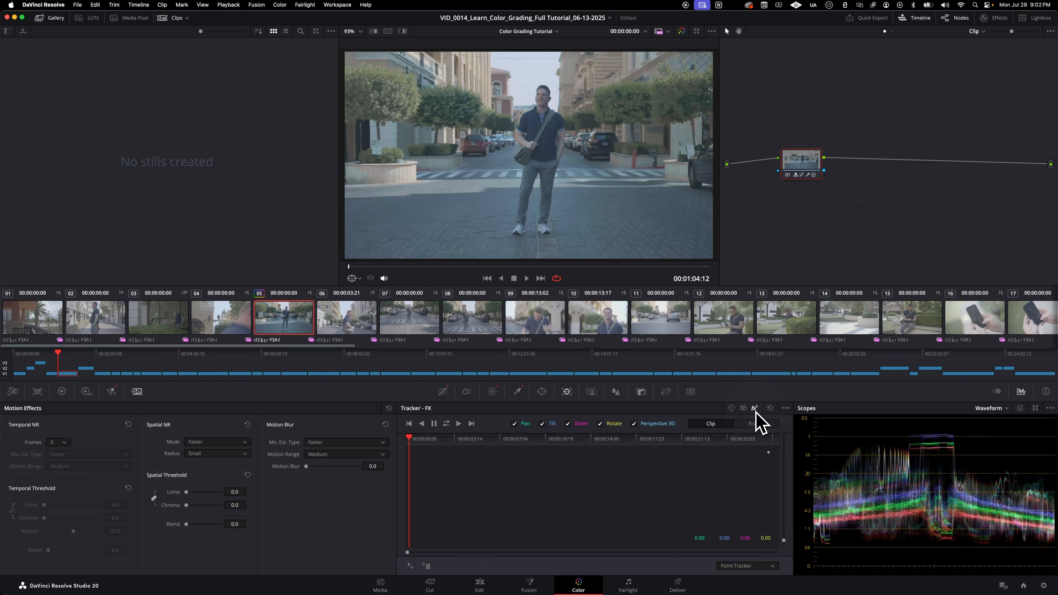
{"action": "left_click", "coordinate": [732, 409]}
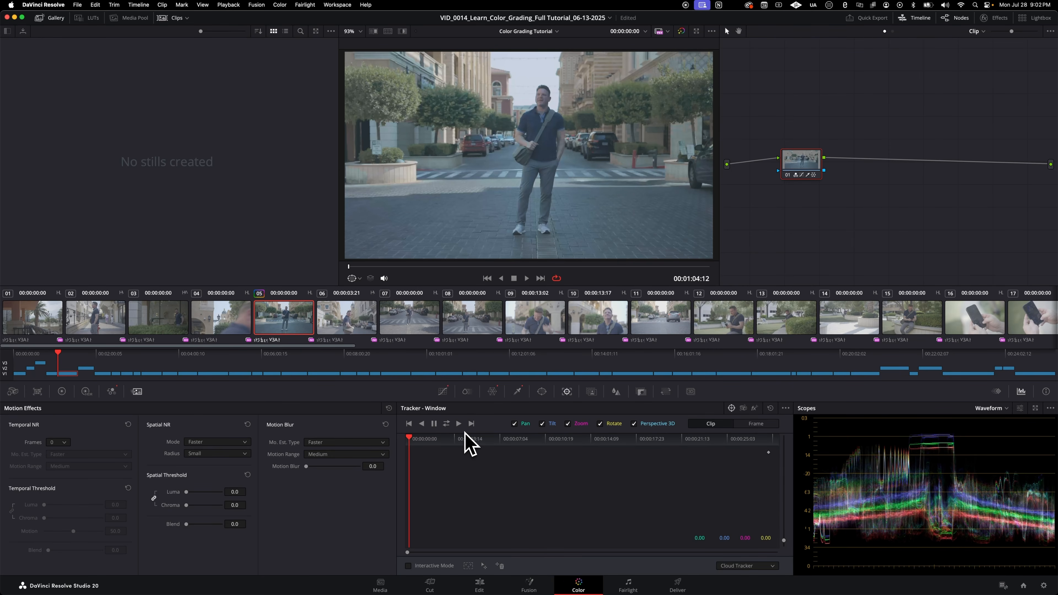
Step: Try stabilizing the clip in the Tracker's Stabilizer mode, cancel the analysis, and switch to FX mode
{"action": "left_click", "coordinate": [743, 409]}
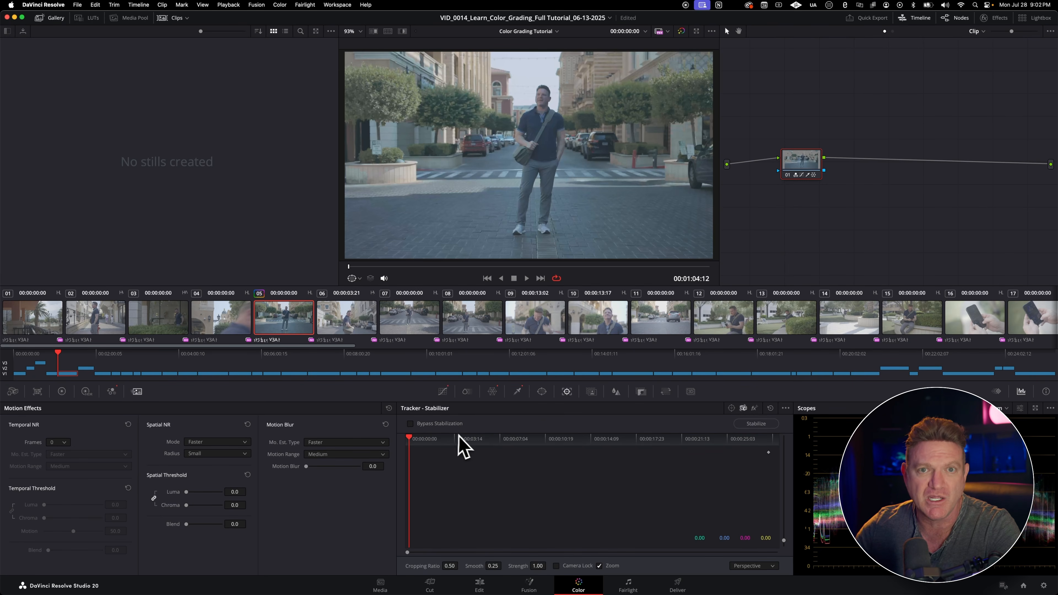
{"action": "left_click", "coordinate": [754, 424]}
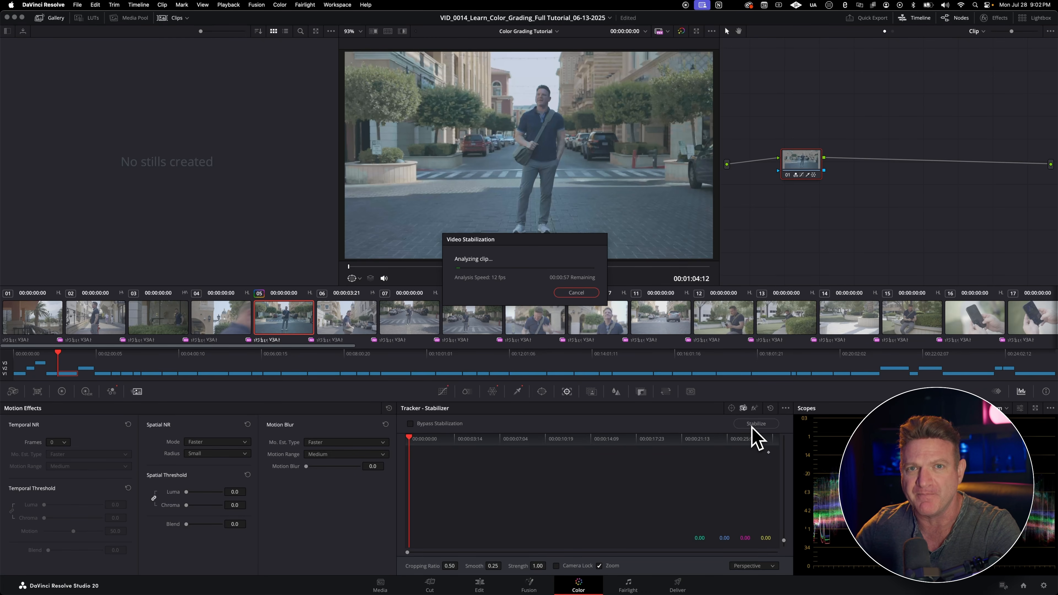
{"action": "left_click", "coordinate": [572, 295]}
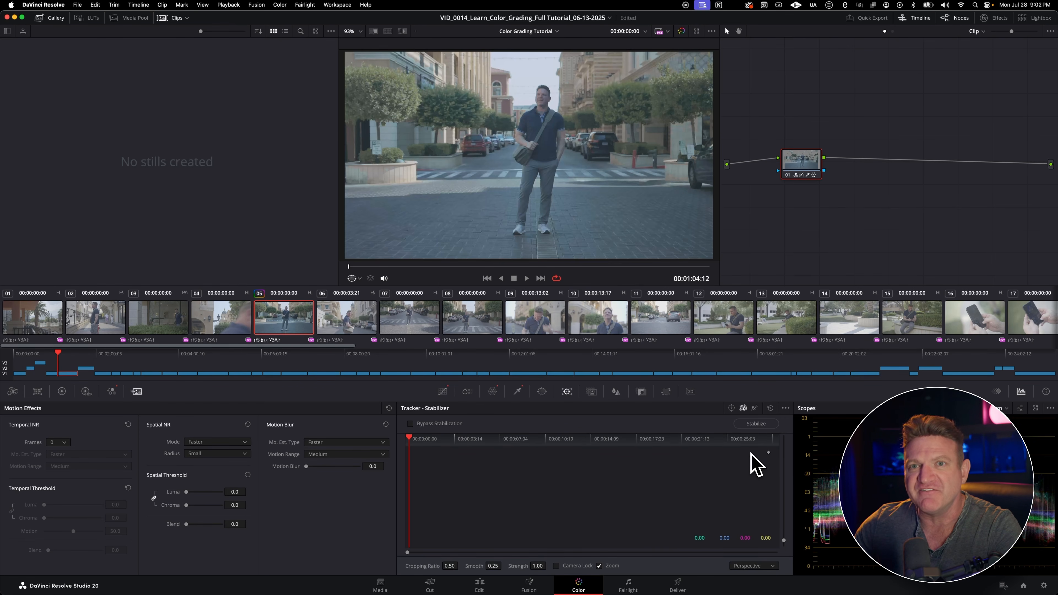
{"action": "left_click", "coordinate": [755, 408]}
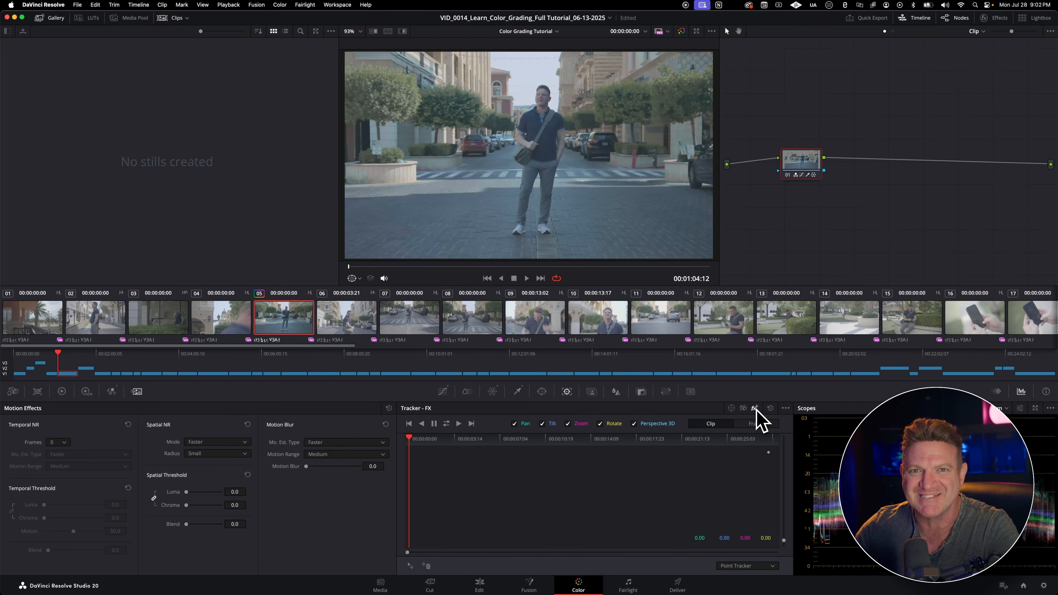
Step: Create an AI Magic Mask of the man with points on his shirt, face and hip area, and turn the highlight off
{"action": "left_click", "coordinate": [591, 392]}
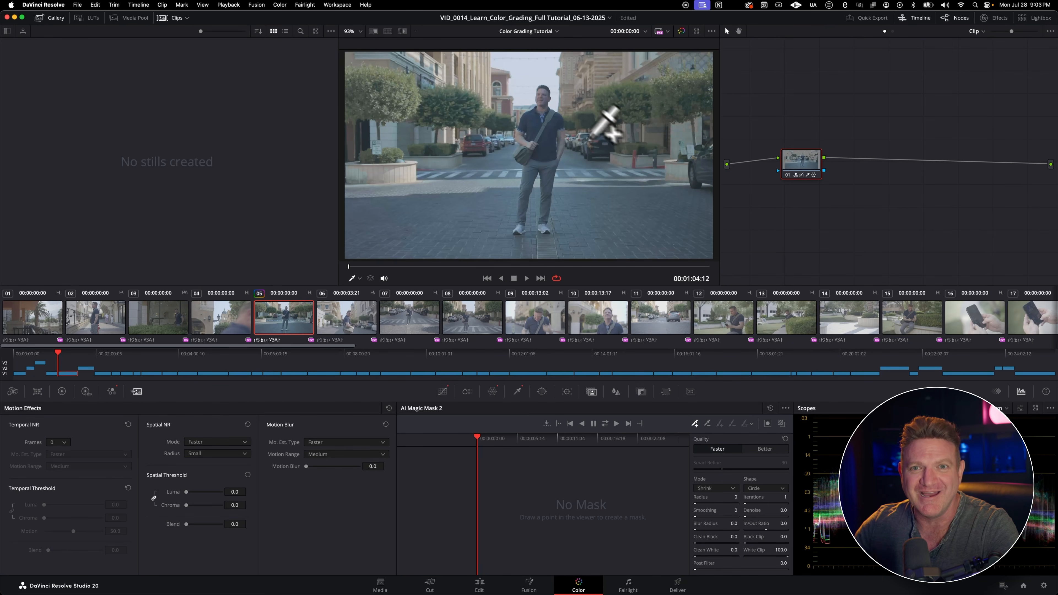
{"action": "left_click", "coordinate": [544, 117]}
{"action": "left_click", "coordinate": [542, 101]}
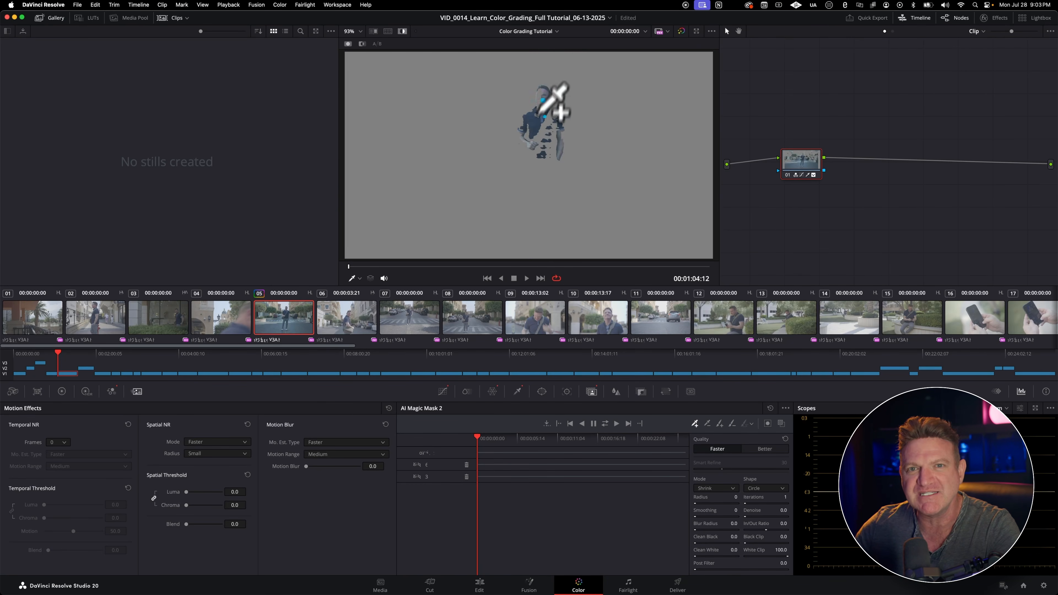
{"action": "left_click", "coordinate": [529, 167]}
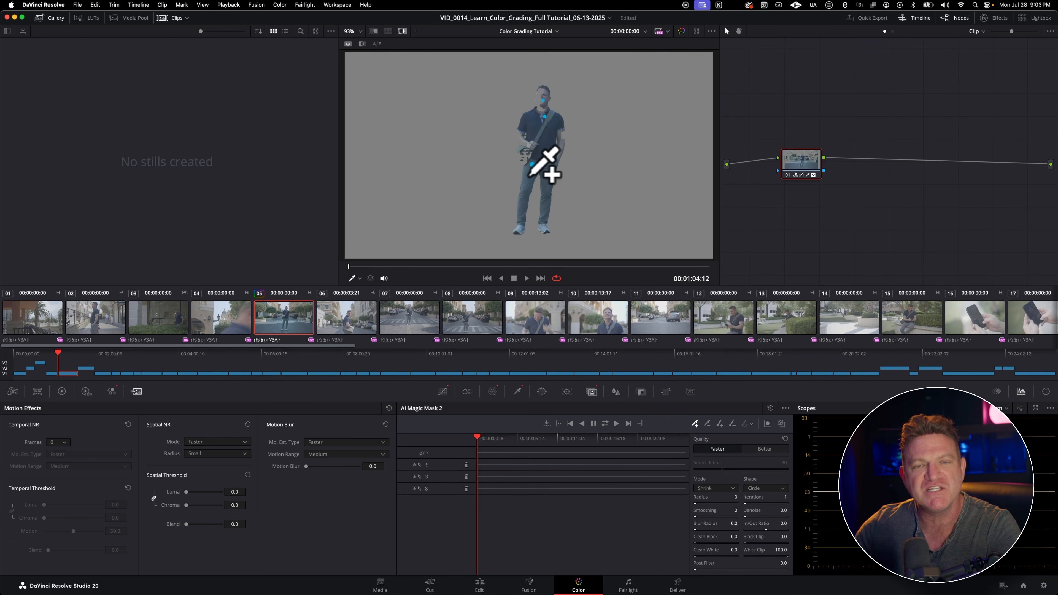
{"action": "key", "text": "shift+h"}
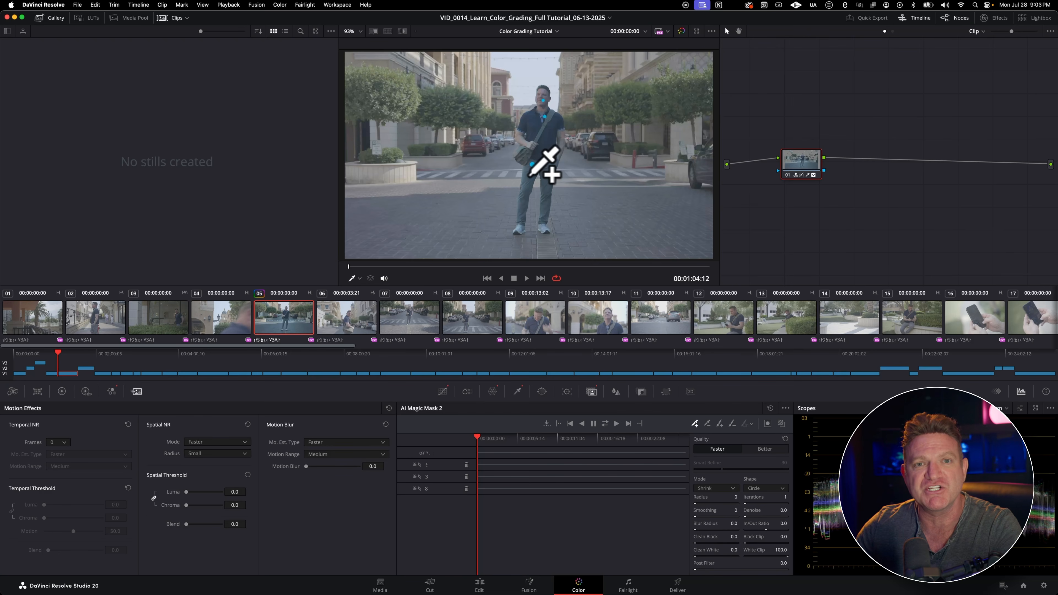
Step: In the Mist palette, set the radius to 0.49 and the H/V ratio to 0.47, view Blur mode, and return to Mist
{"action": "left_click", "coordinate": [614, 391]}
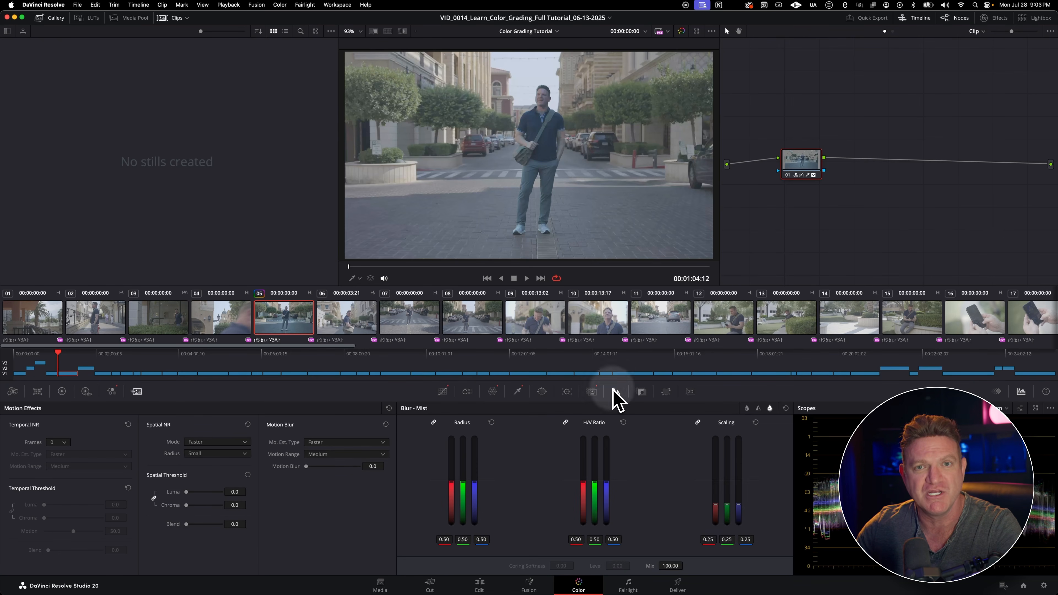
{"action": "mouse_move", "coordinate": [477, 491]}
{"action": "left_mouse_down"}
{"action": "mouse_move", "coordinate": [474, 458]}
{"action": "mouse_move", "coordinate": [474, 511]}
{"action": "mouse_move", "coordinate": [475, 492]}
{"action": "left_mouse_up"}
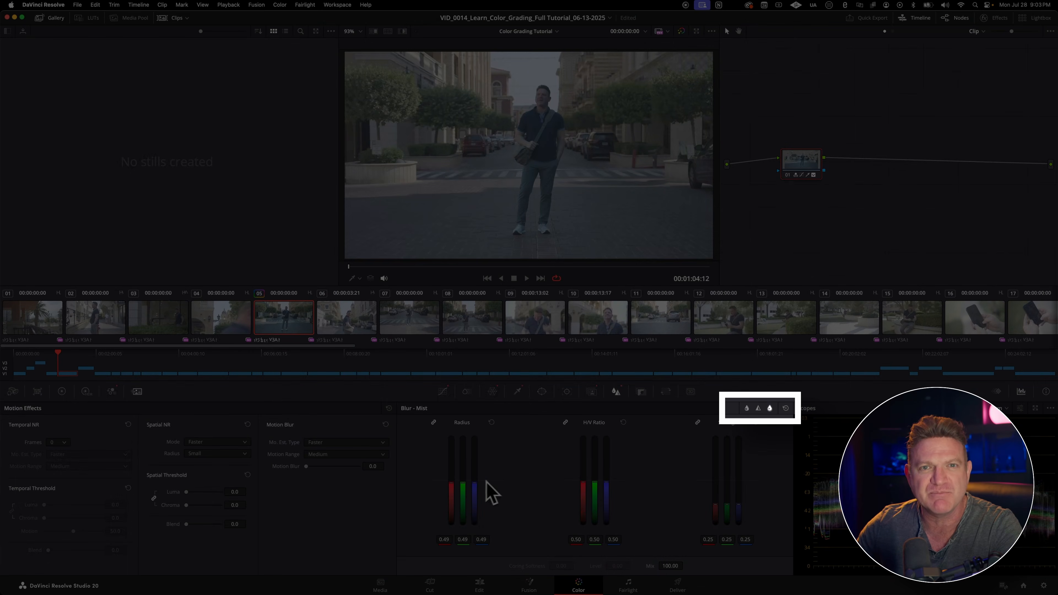
{"action": "left_click_drag", "start_coordinate": [594, 484], "coordinate": [591, 494]}
{"action": "left_click", "coordinate": [747, 408]}
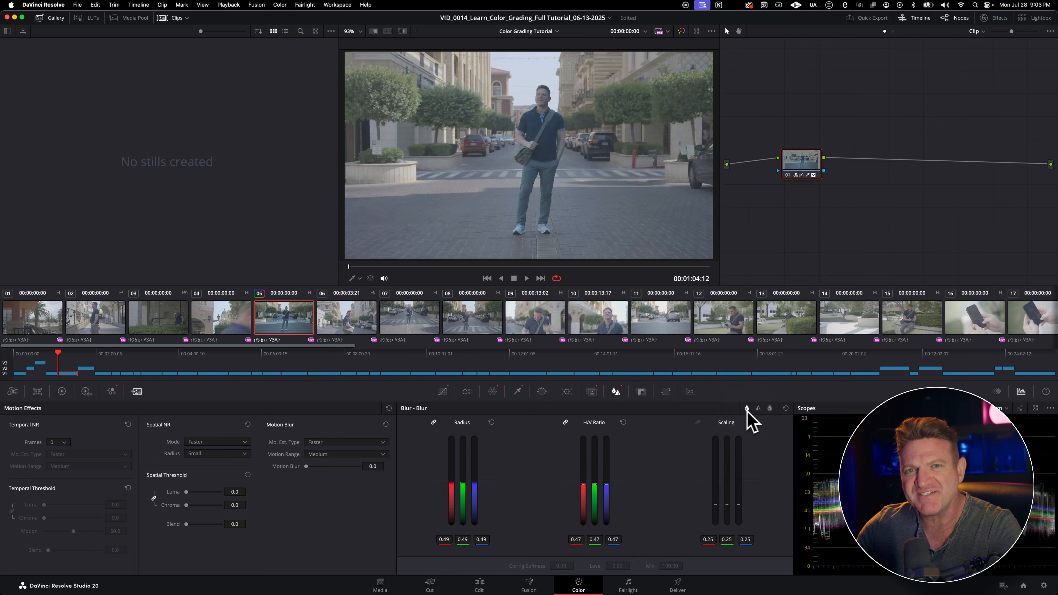
{"action": "left_click", "coordinate": [769, 408]}
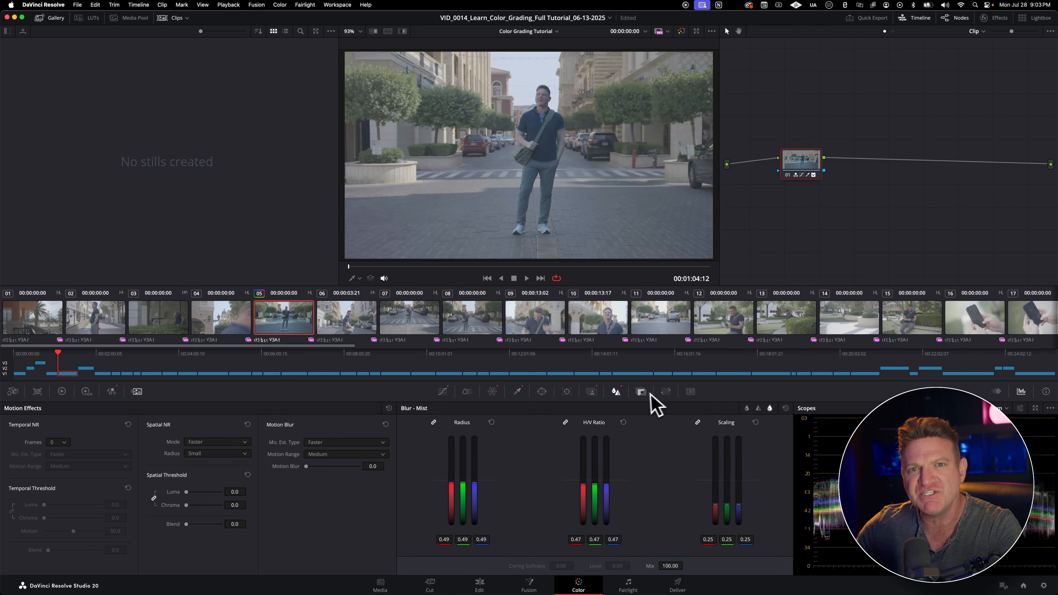
Step: Open the Key palette and raise the key output gain to 1.068
{"action": "left_click", "coordinate": [642, 392]}
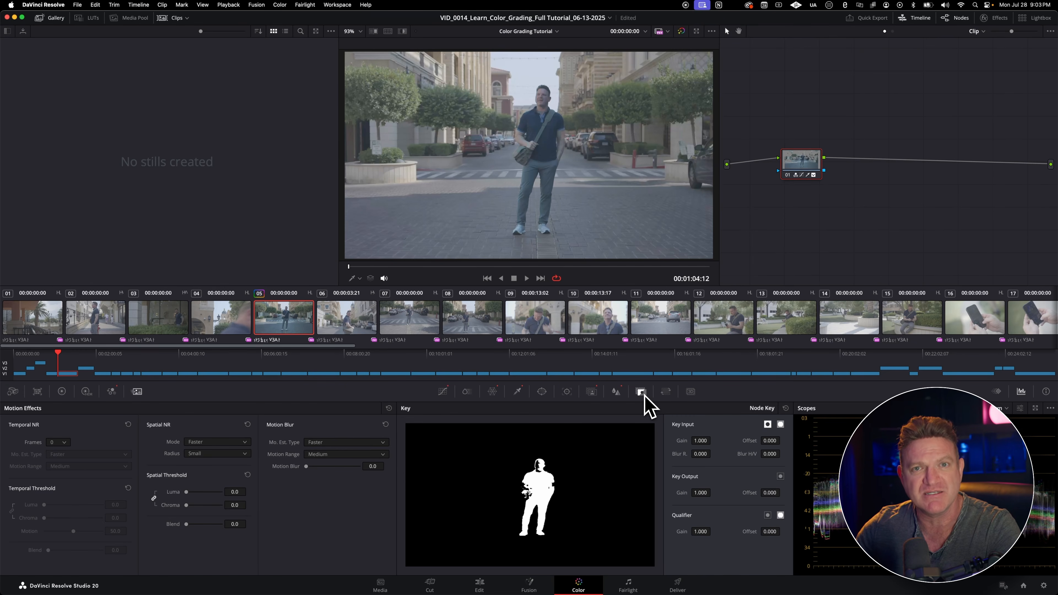
{"action": "mouse_move", "coordinate": [700, 492]}
{"action": "left_mouse_down"}
{"action": "mouse_move", "coordinate": [664, 492]}
{"action": "mouse_move", "coordinate": [709, 493]}
{"action": "mouse_move", "coordinate": [710, 504]}
{"action": "left_mouse_up"}
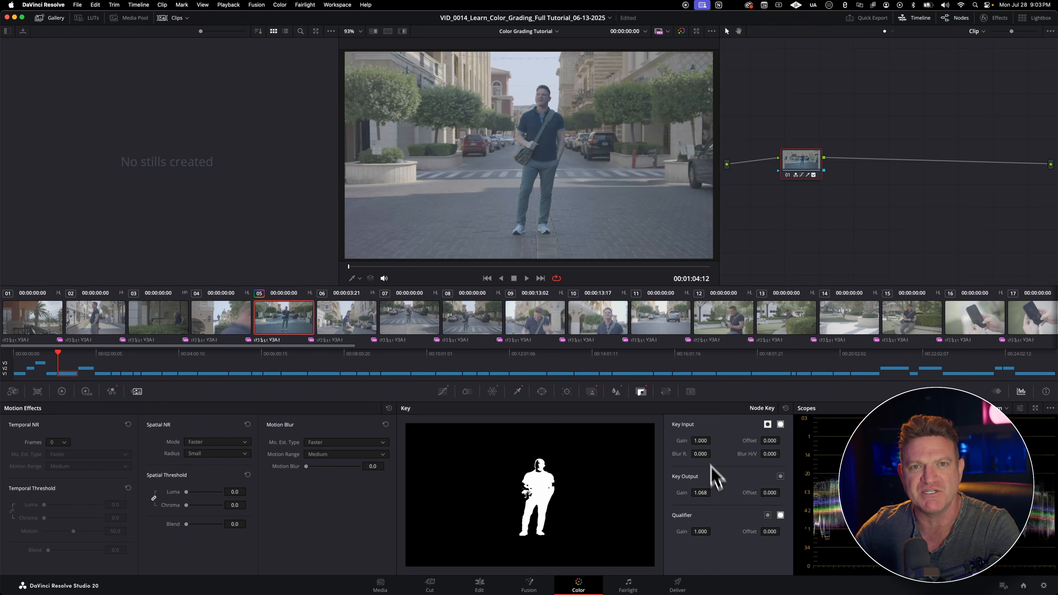
Step: Reframe the clip in Input Sizing with pan 14.656, zoom 1.538 and rotation -4.122
{"action": "left_click", "coordinate": [667, 393]}
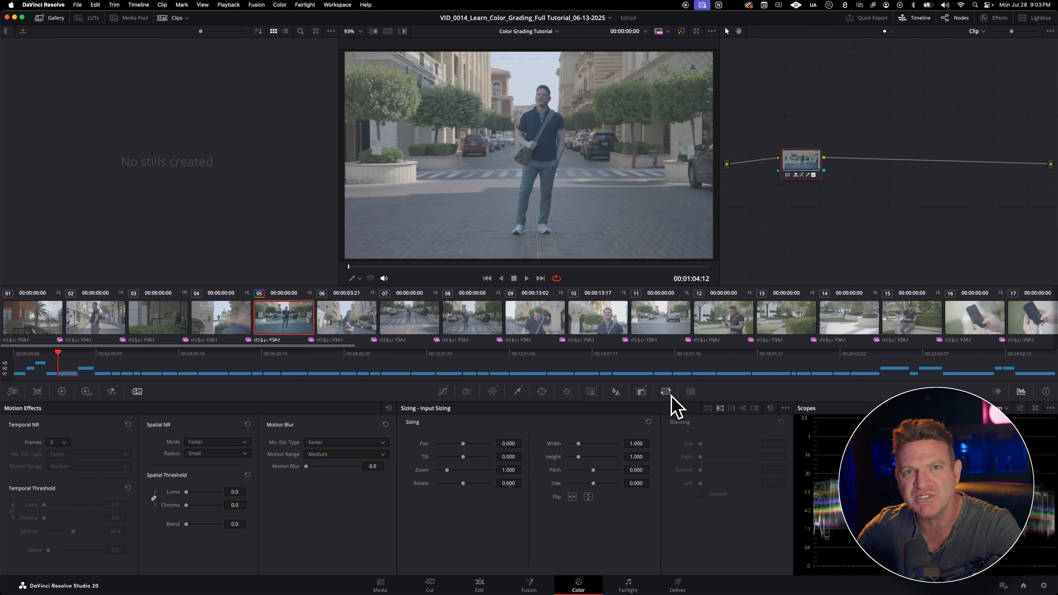
{"action": "left_click_drag", "start_coordinate": [447, 470], "coordinate": [463, 486]}
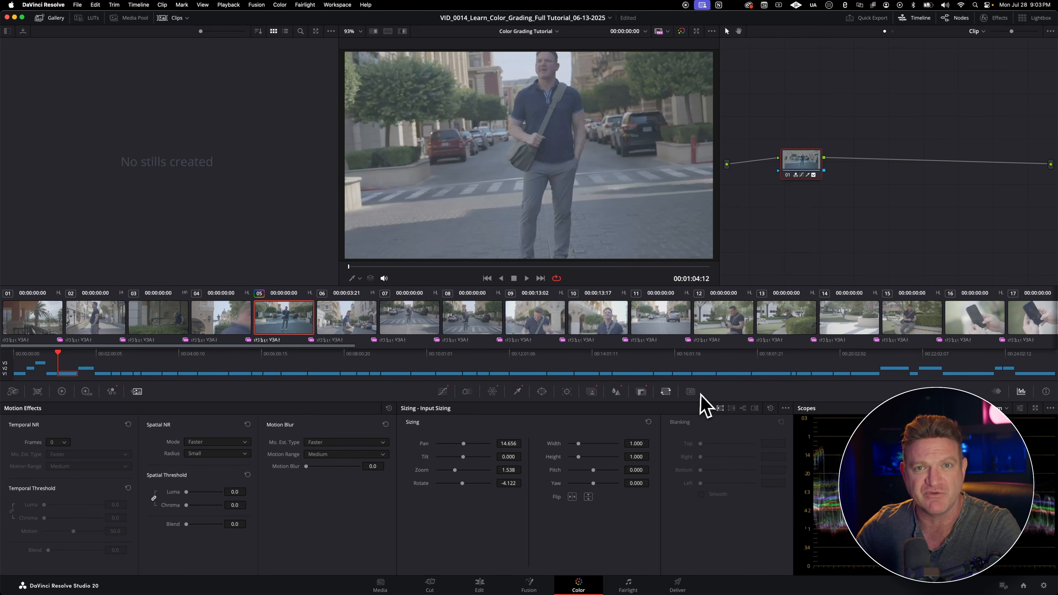
{"action": "left_click", "coordinate": [691, 392]}
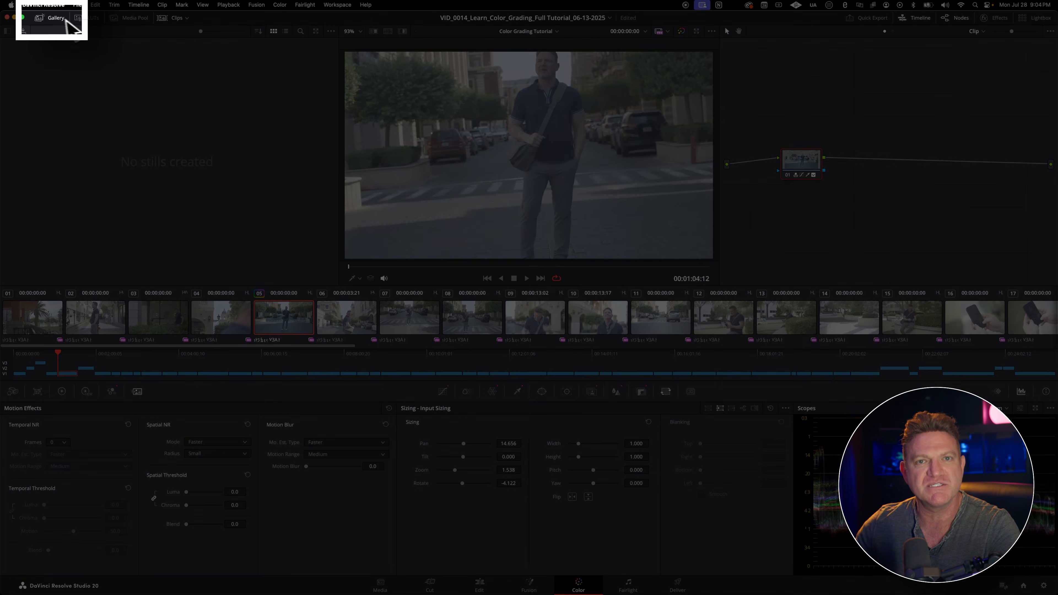
Step: Hide and reshow the Gallery, reveal its album list, and look through the stills in PowerGrade 1
{"action": "left_click", "coordinate": [57, 19]}
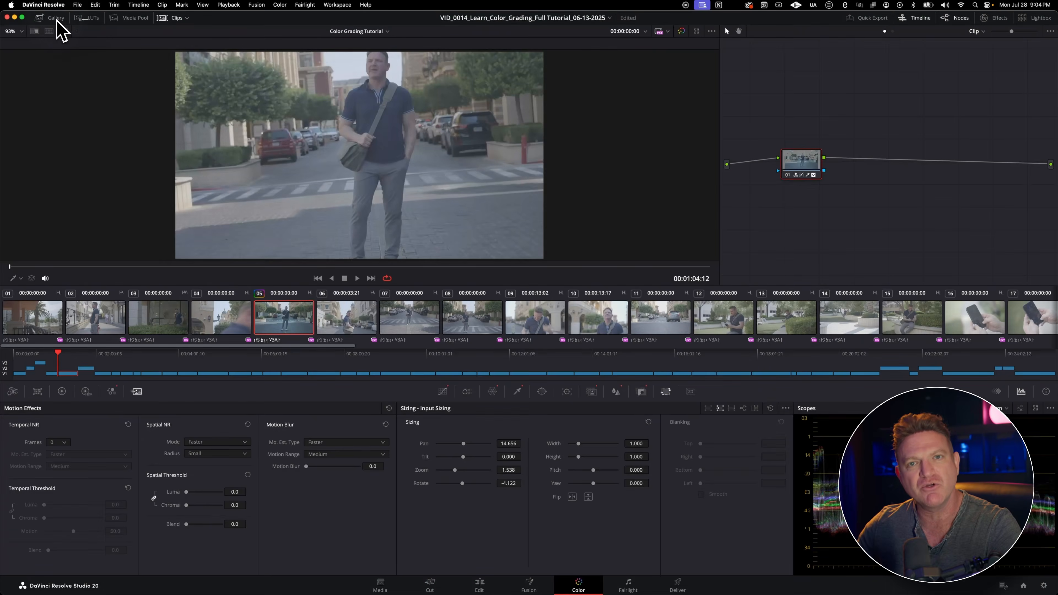
{"action": "left_click", "coordinate": [56, 19]}
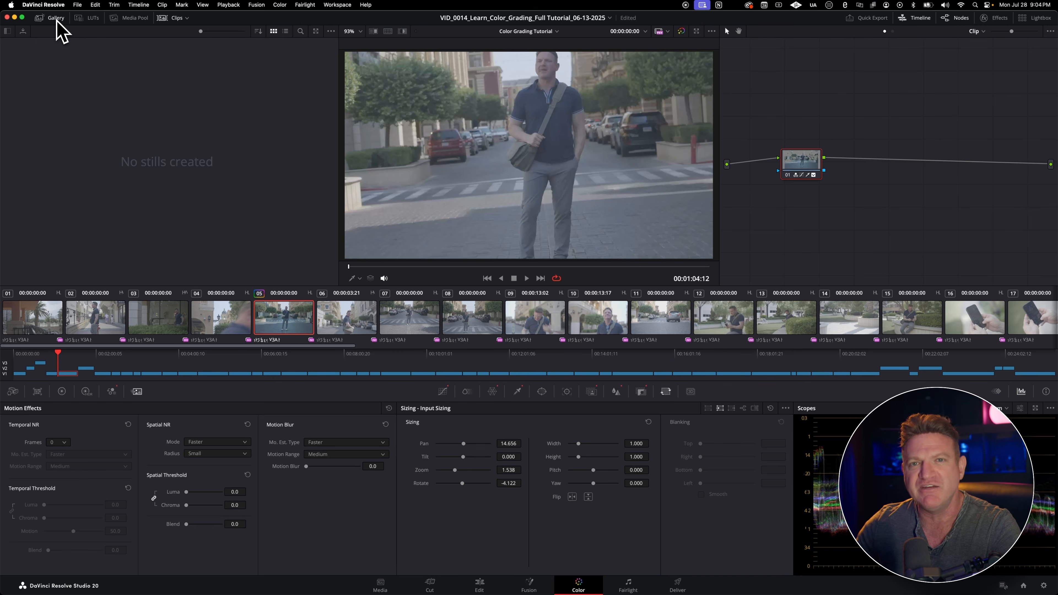
{"action": "left_click", "coordinate": [8, 31]}
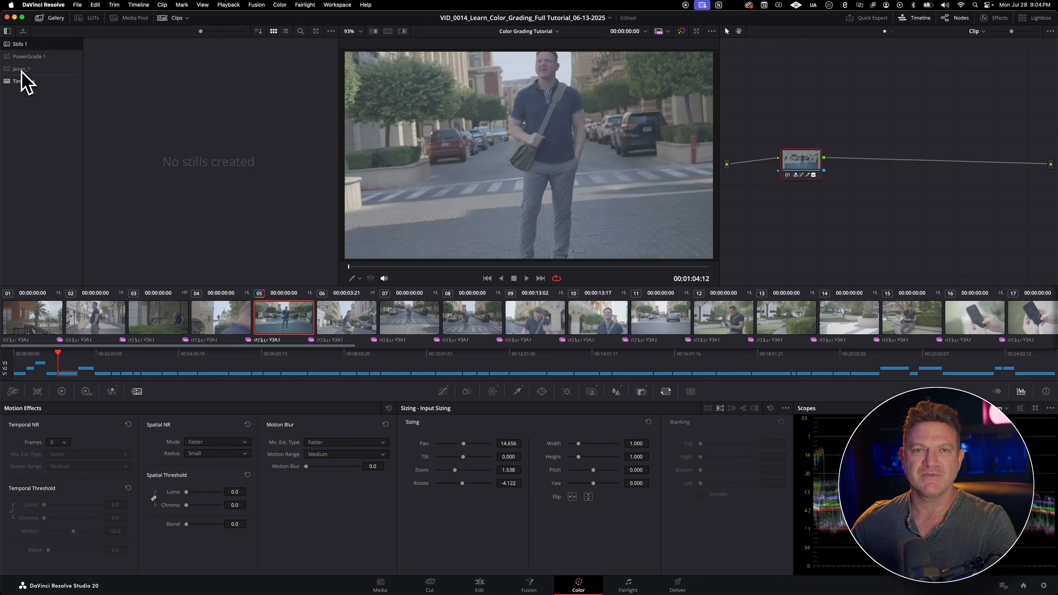
{"action": "left_click", "coordinate": [22, 58]}
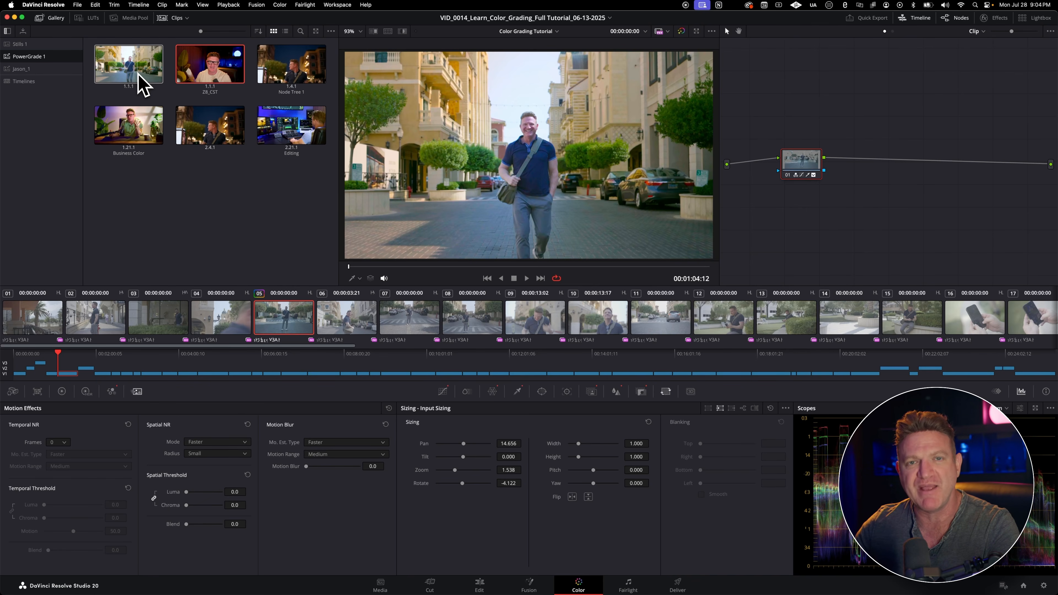
Step: Open the LUT browser and look through the ACES, Cinematic Essentials, DJI and Film Looks folders
{"action": "left_click", "coordinate": [94, 19]}
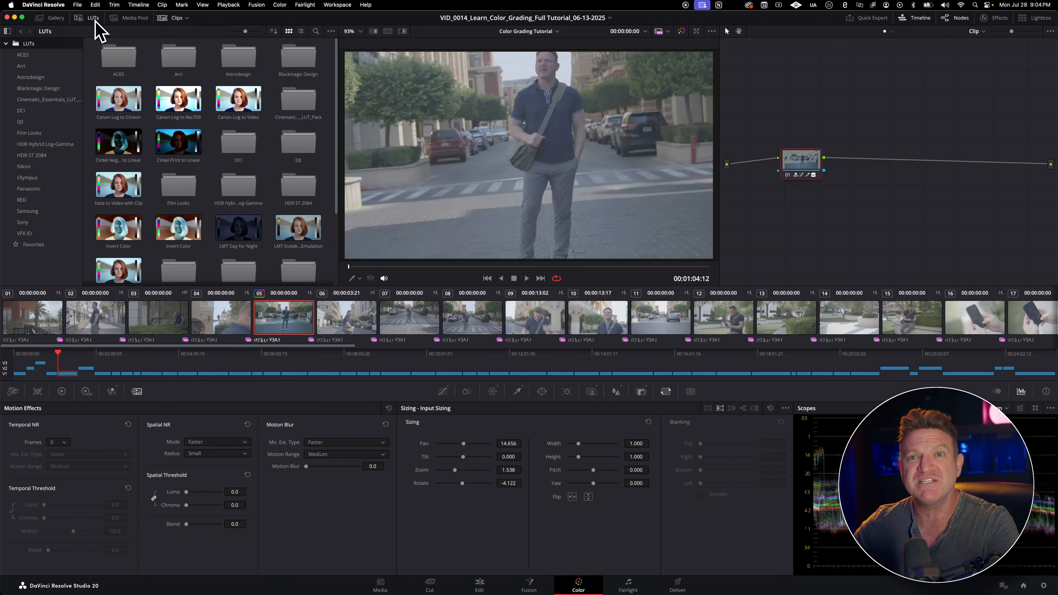
{"action": "left_click", "coordinate": [42, 76]}
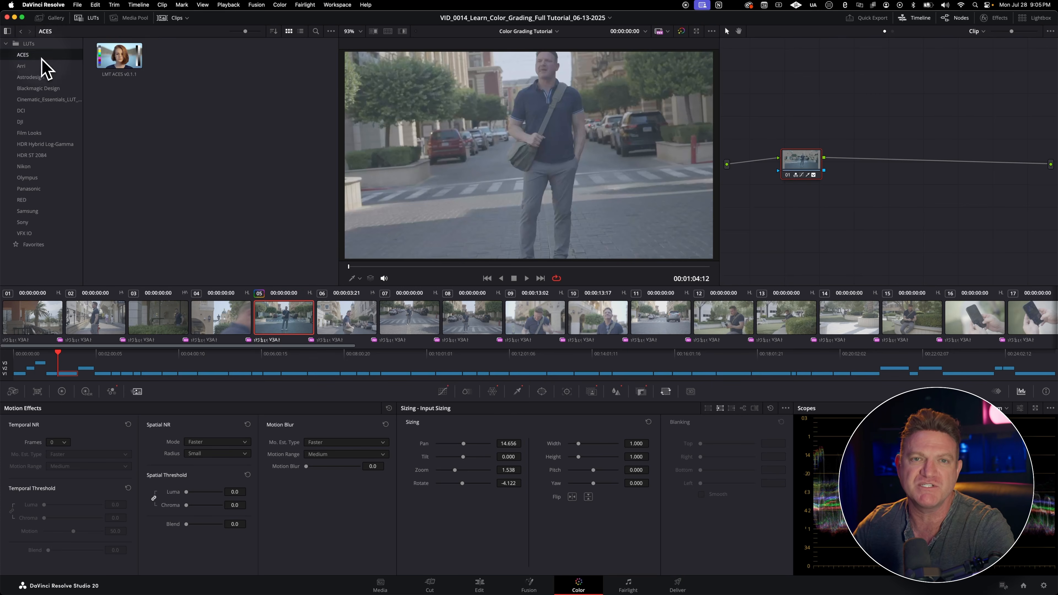
{"action": "left_click", "coordinate": [40, 99]}
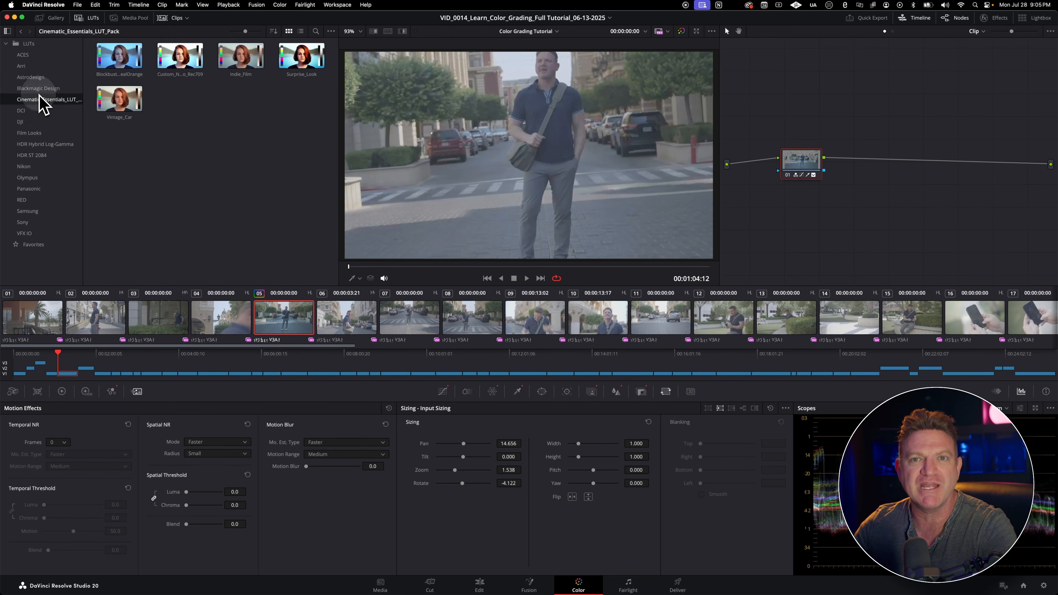
{"action": "left_click", "coordinate": [32, 121]}
{"action": "left_click", "coordinate": [31, 133]}
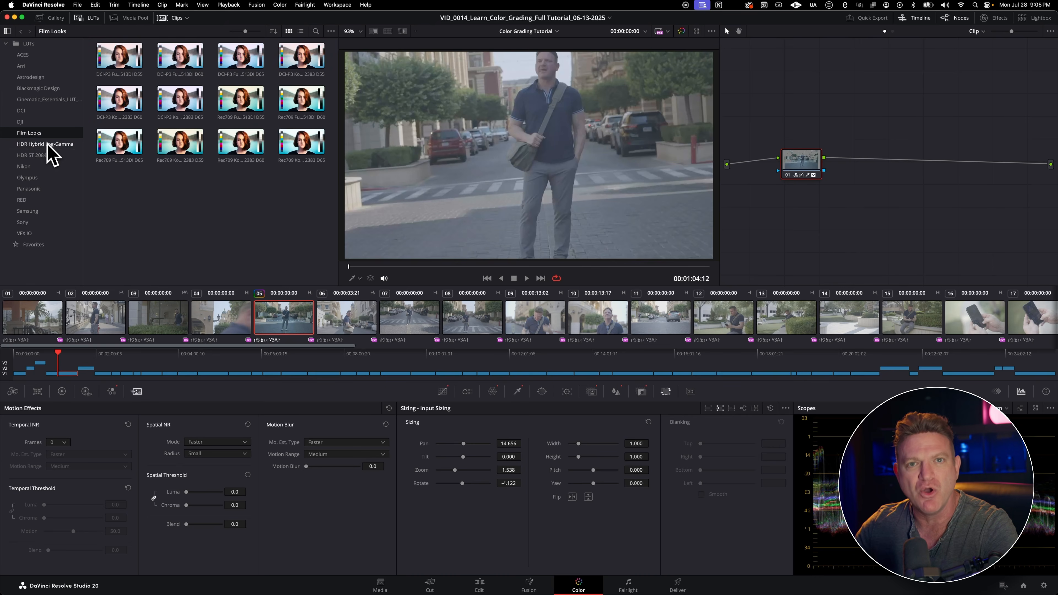
Step: Look through the HDR Hybrid Log-Gamma, HDR ST 2084, Olympus and Nikon LUT folders
{"action": "left_click", "coordinate": [47, 144]}
{"action": "left_click", "coordinate": [35, 156]}
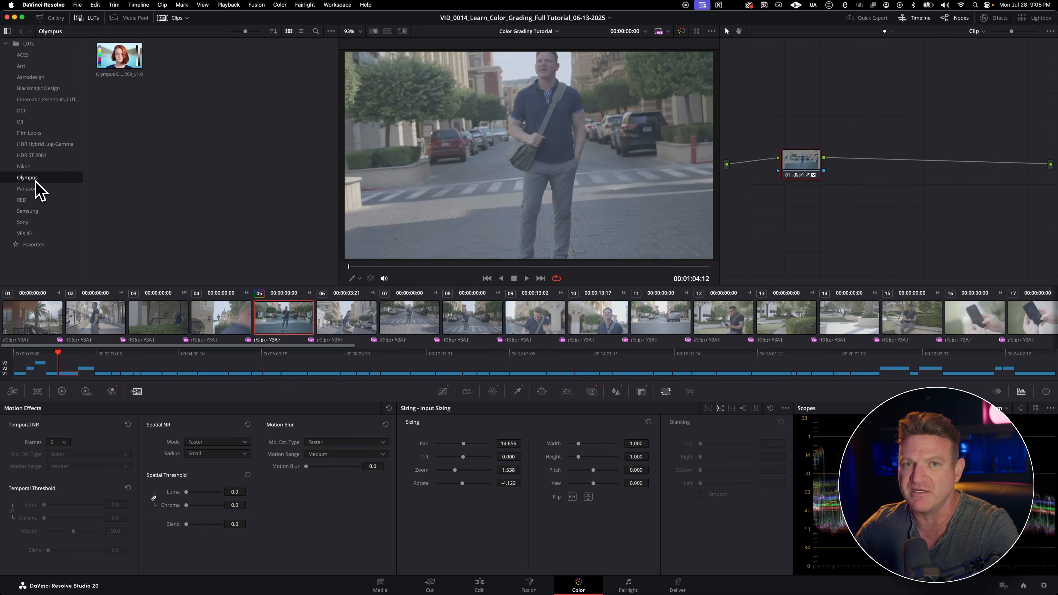
{"action": "left_click", "coordinate": [31, 167]}
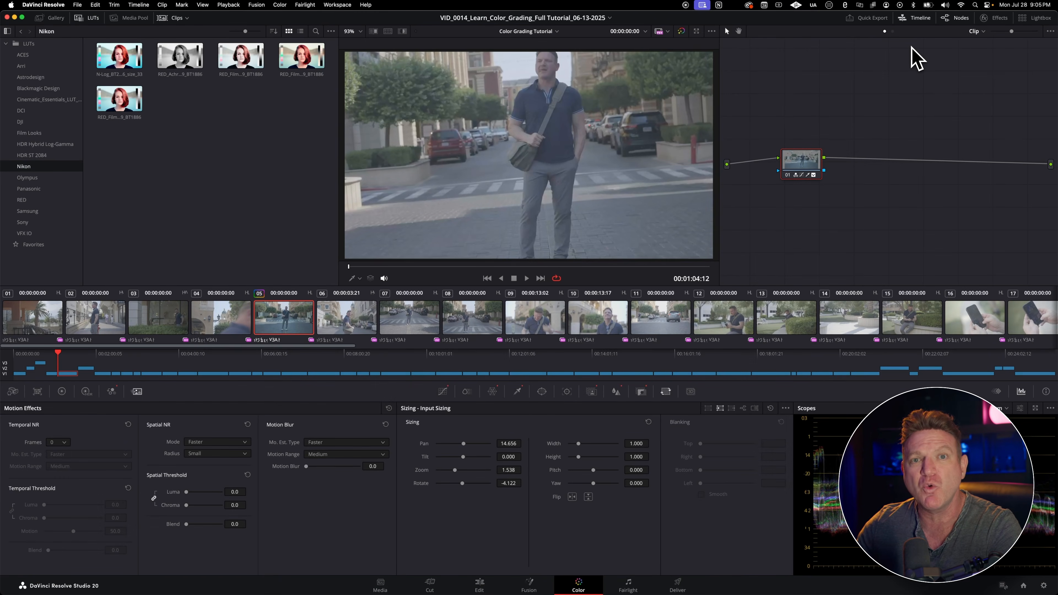
Step: Review the Quick Export render presets and close the dialog without exporting
{"action": "left_click", "coordinate": [880, 21]}
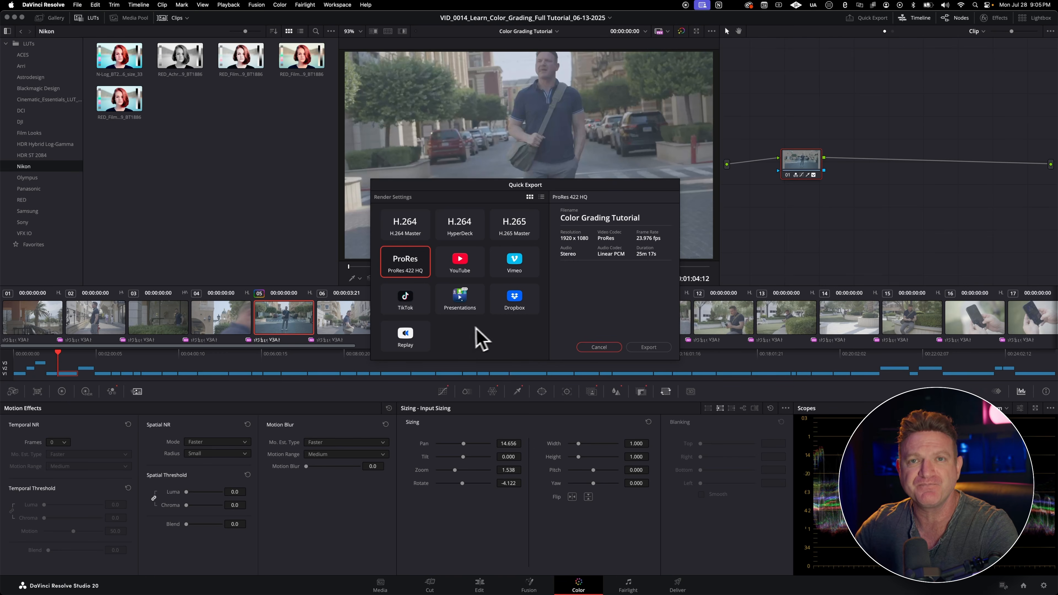
{"action": "left_click", "coordinate": [597, 348]}
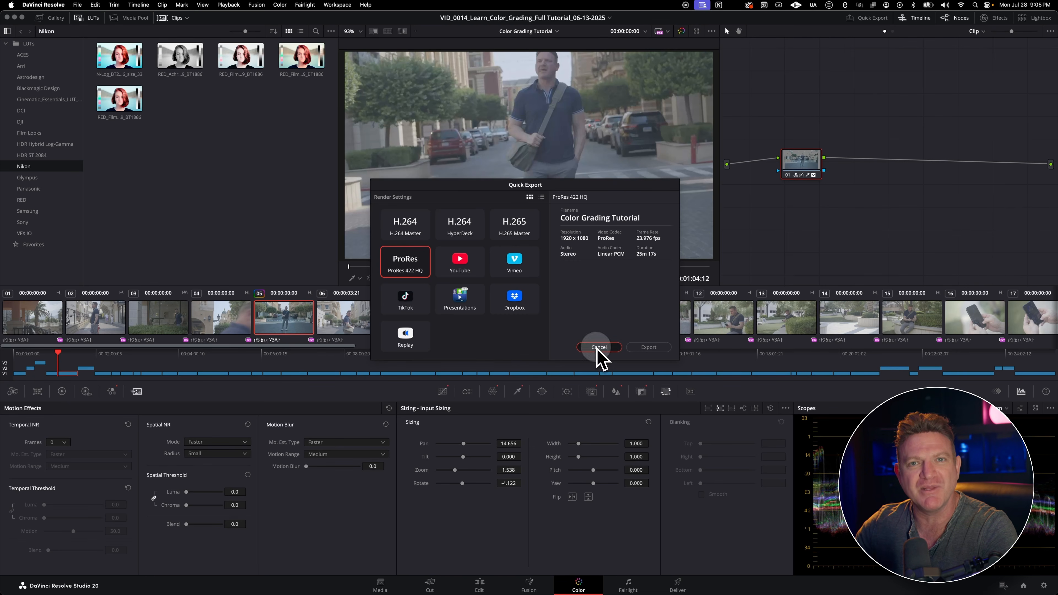
Step: Toggle the mini timeline beneath the clip thumbnails and leave it hidden
{"action": "left_click", "coordinate": [915, 22]}
{"action": "left_click", "coordinate": [916, 21]}
{"action": "left_click", "coordinate": [915, 21]}
{"action": "left_click", "coordinate": [916, 21]}
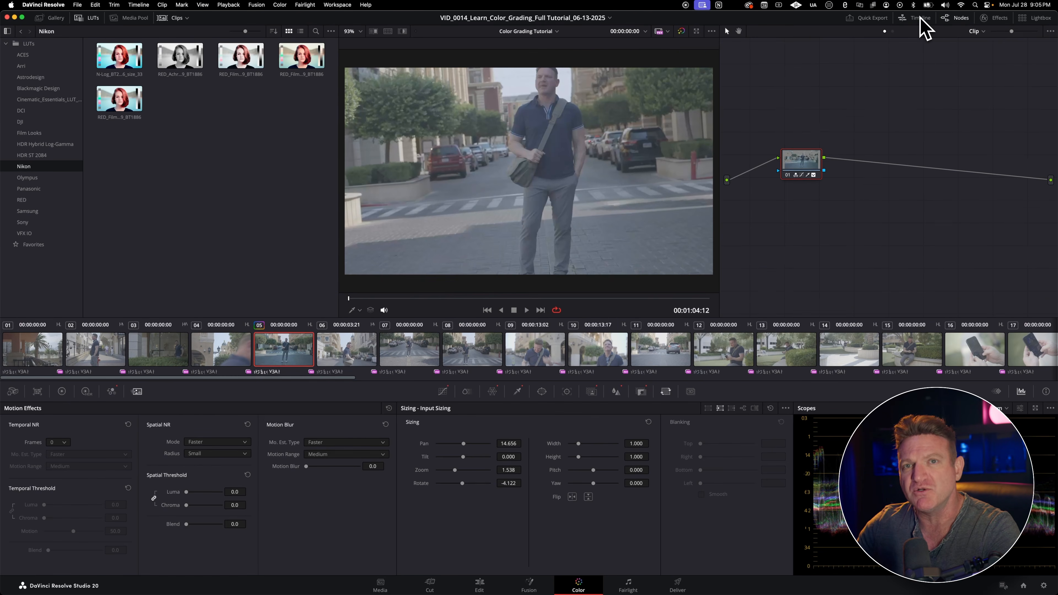
Step: Hide and reshow the node editor, and reposition node 01 of clip 05 within the graph
{"action": "left_click", "coordinate": [960, 19]}
{"action": "left_click", "coordinate": [960, 19]}
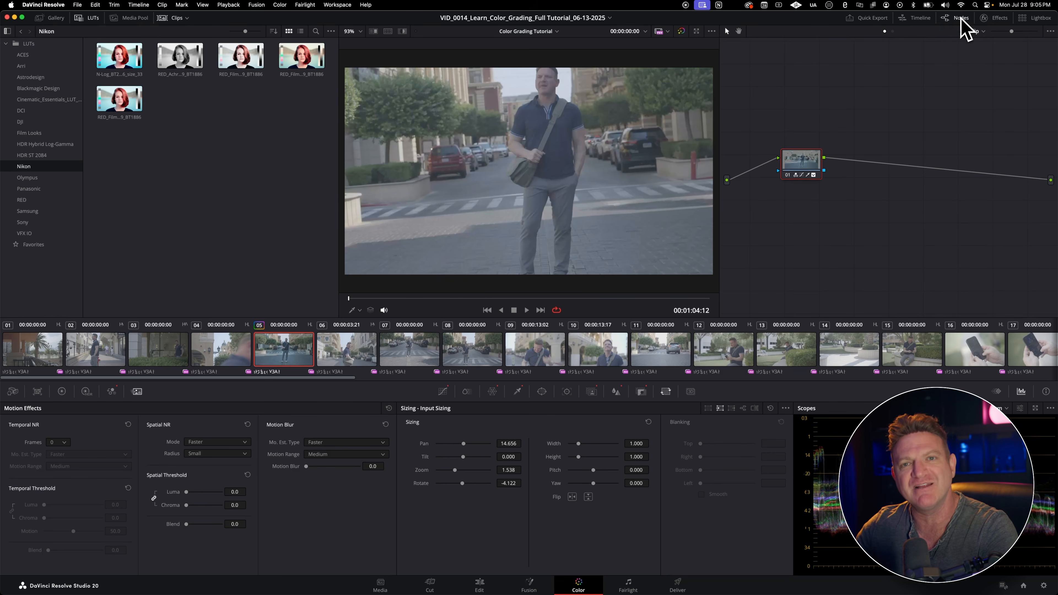
{"action": "left_click_drag", "start_coordinate": [798, 156], "coordinate": [823, 166]}
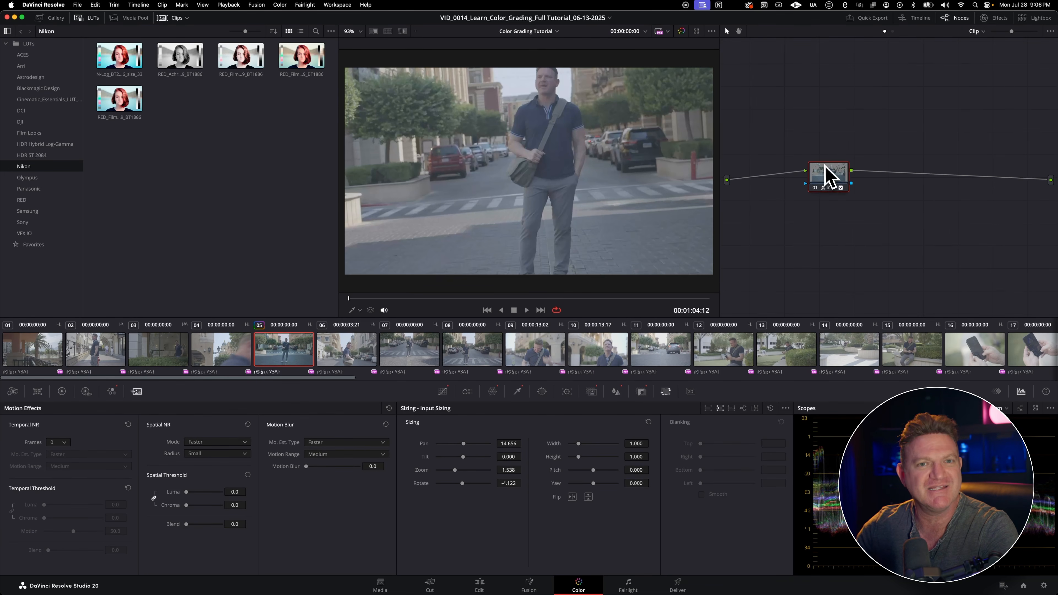
{"action": "left_click", "coordinate": [959, 20]}
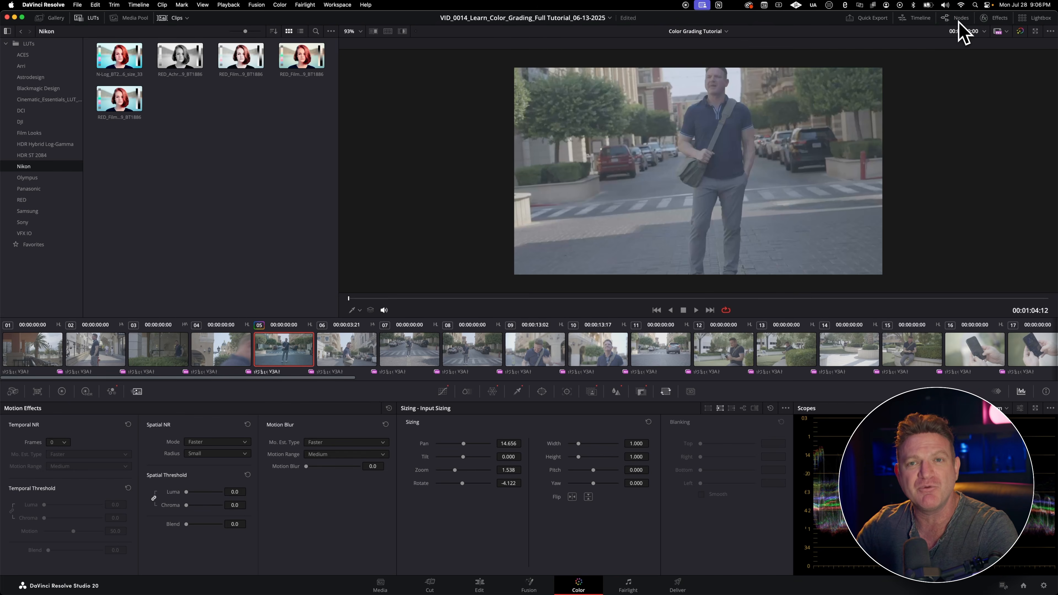
{"action": "left_click", "coordinate": [960, 18]}
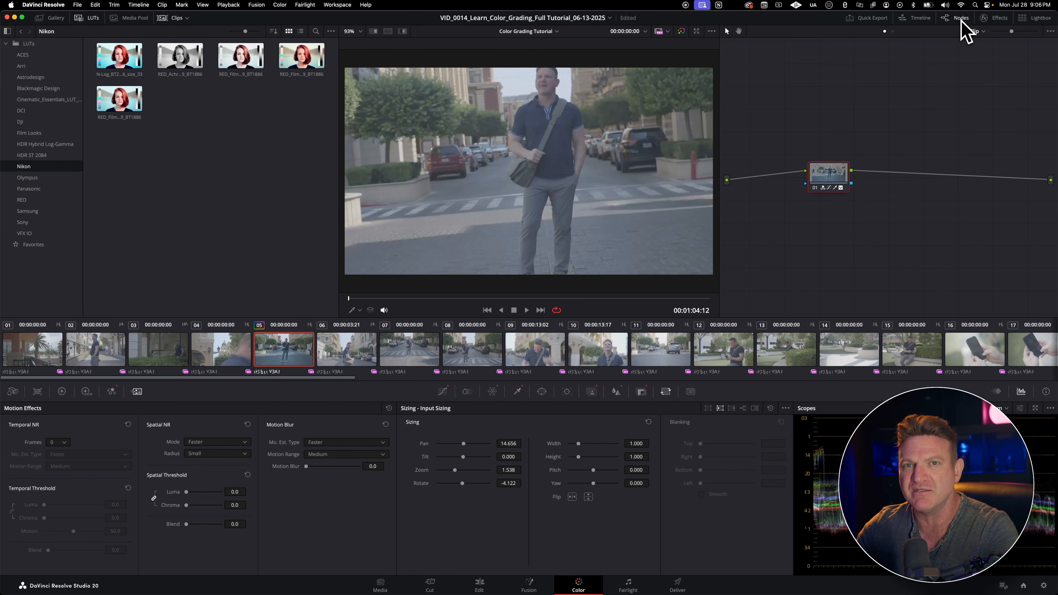
{"action": "left_click_drag", "start_coordinate": [843, 180], "coordinate": [837, 182]}
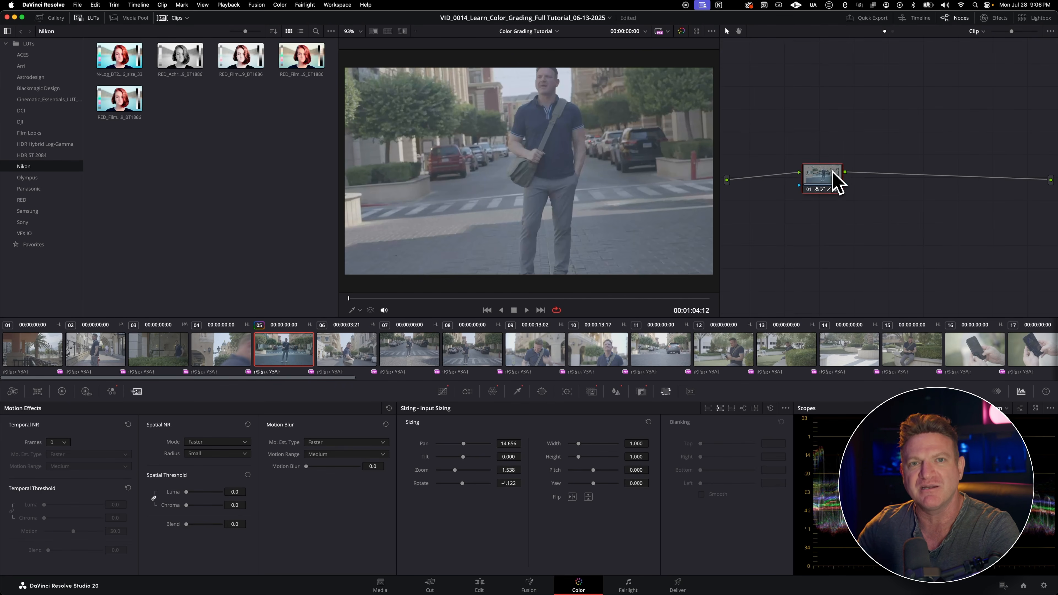
Step: View clips 10 and 08 from the clip thumbnails, and return to clip 05
{"action": "left_click", "coordinate": [597, 350]}
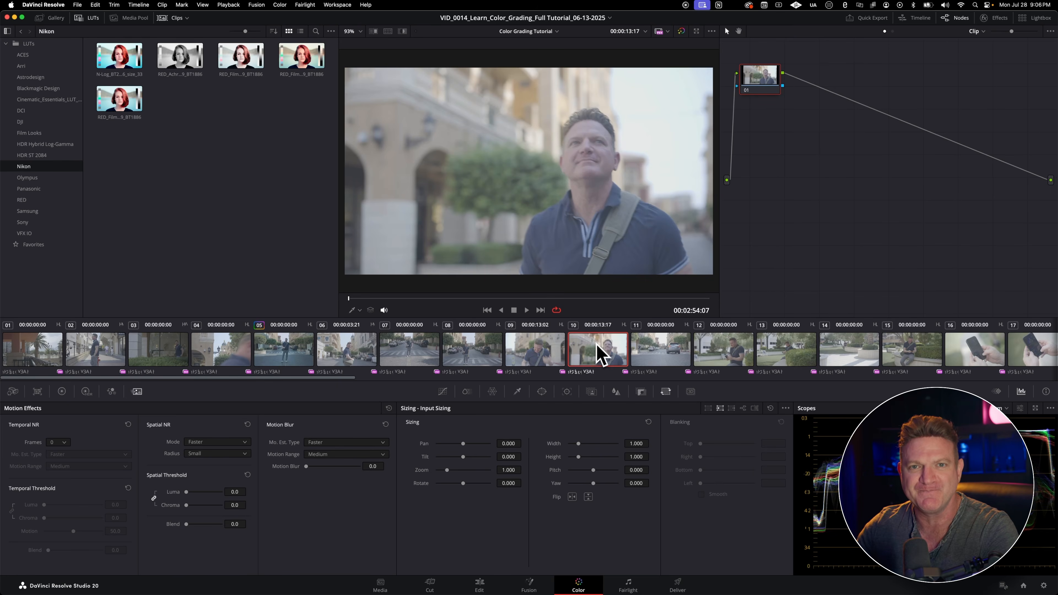
{"action": "left_click", "coordinate": [456, 354]}
{"action": "left_click", "coordinate": [303, 360]}
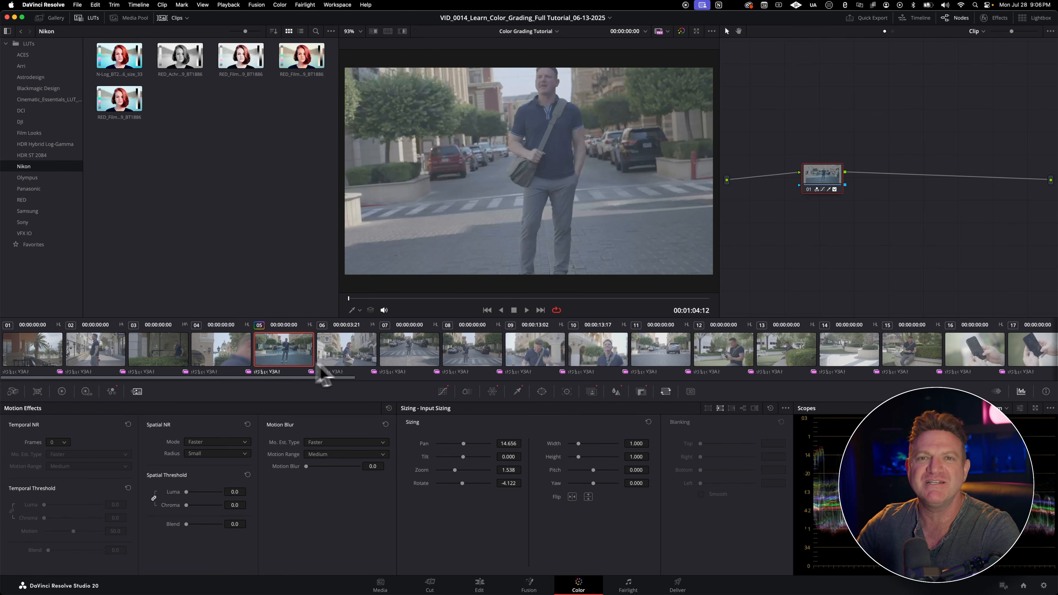
Step: Open the Effects library and browse the Resolve FX and BCC categories, returning to the start of the list
{"action": "left_click", "coordinate": [998, 18]}
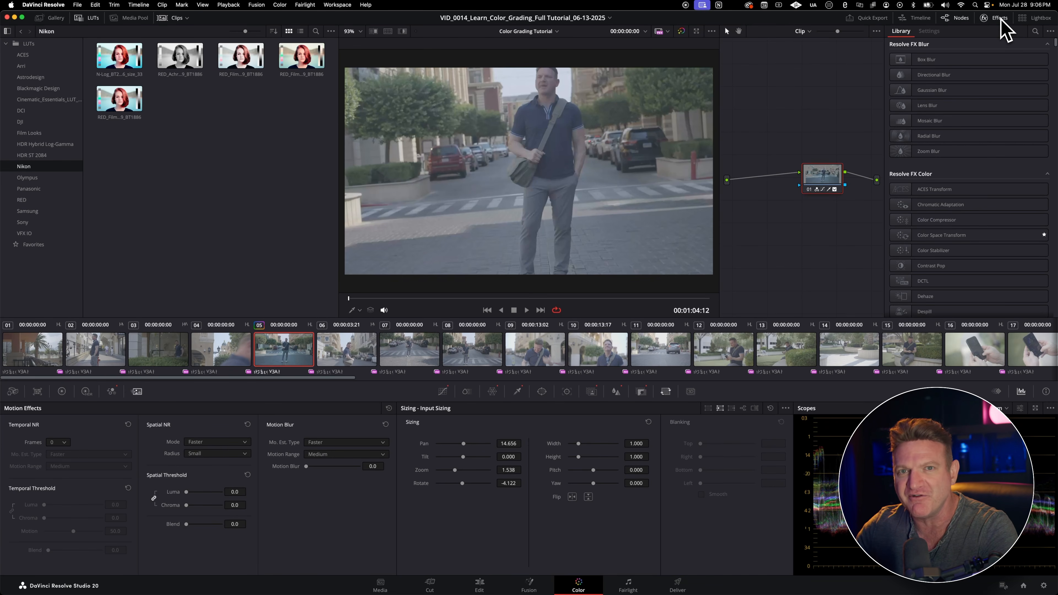
{"action": "scroll", "coordinate": [979, 106], "scroll_direction": "down", "scroll_amount": 5}
{"action": "scroll", "coordinate": [979, 109], "scroll_direction": "down", "scroll_amount": 6}
{"action": "scroll", "coordinate": [978, 109], "scroll_direction": "down", "scroll_amount": 7}
{"action": "scroll", "coordinate": [978, 109], "scroll_direction": "down", "scroll_amount": 8}
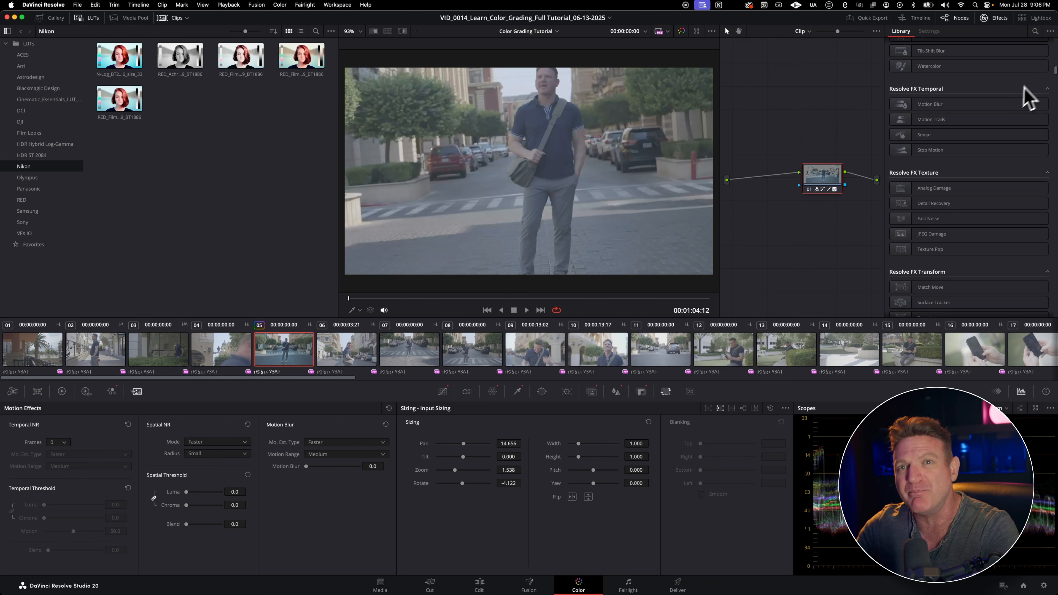
{"action": "left_click_drag", "start_coordinate": [1055, 72], "coordinate": [1054, 105]}
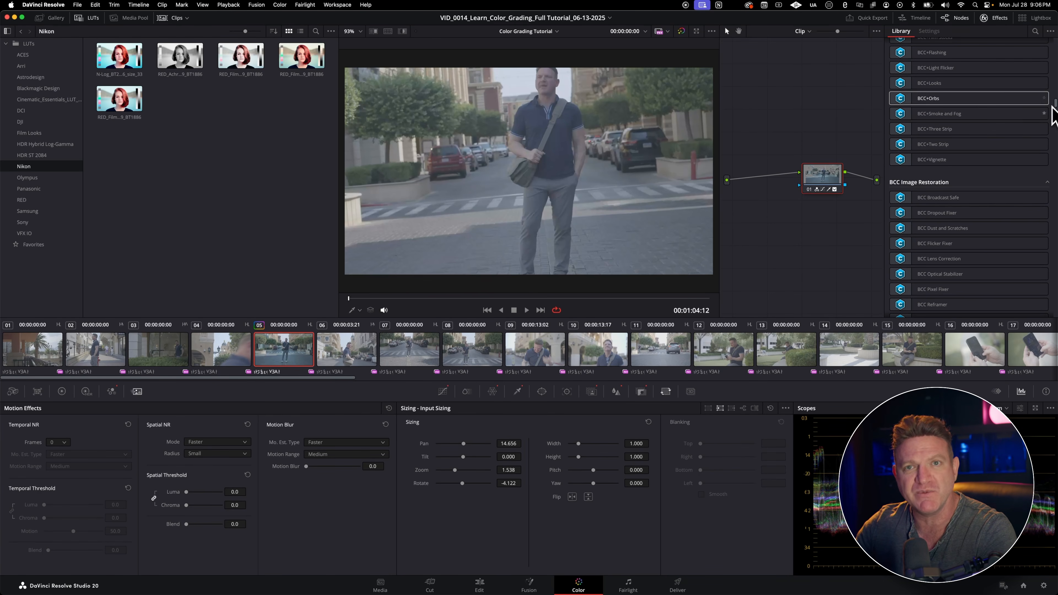
{"action": "left_click_drag", "start_coordinate": [1054, 109], "coordinate": [1055, 42]}
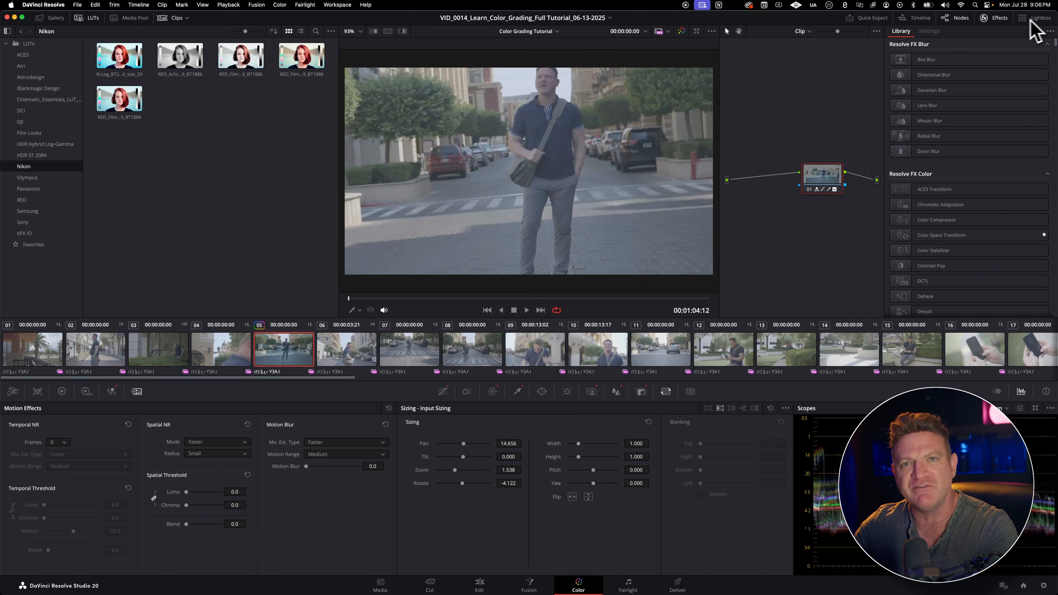
Step: Open the Lightbox to view all timeline clips and adjust the thumbnail size
{"action": "left_click", "coordinate": [1041, 21]}
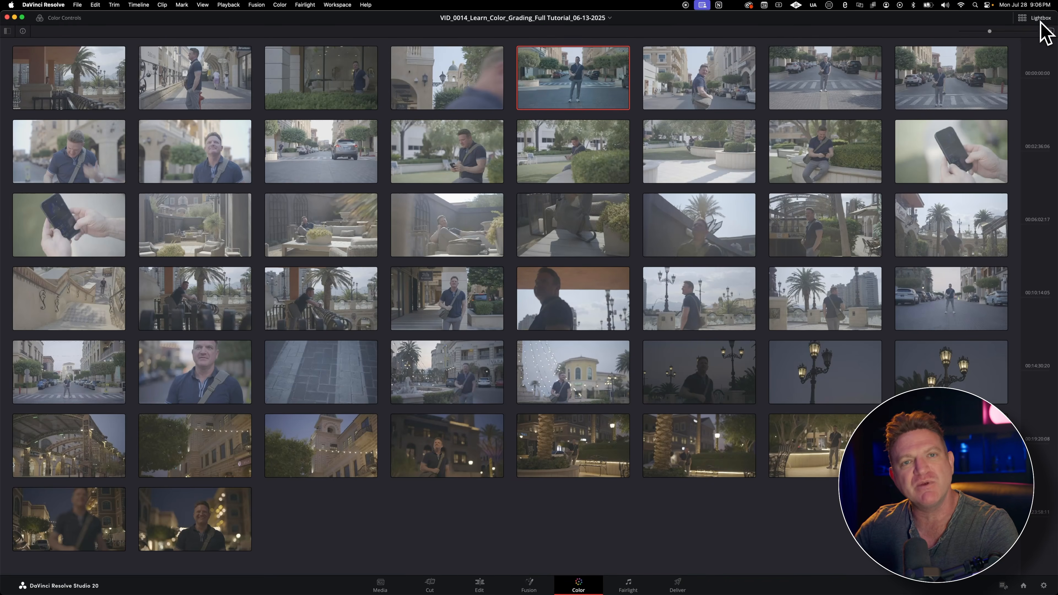
{"action": "mouse_move", "coordinate": [990, 32]}
{"action": "left_mouse_down"}
{"action": "mouse_move", "coordinate": [1032, 37]}
{"action": "mouse_move", "coordinate": [964, 43]}
{"action": "mouse_move", "coordinate": [976, 45]}
{"action": "left_mouse_up"}
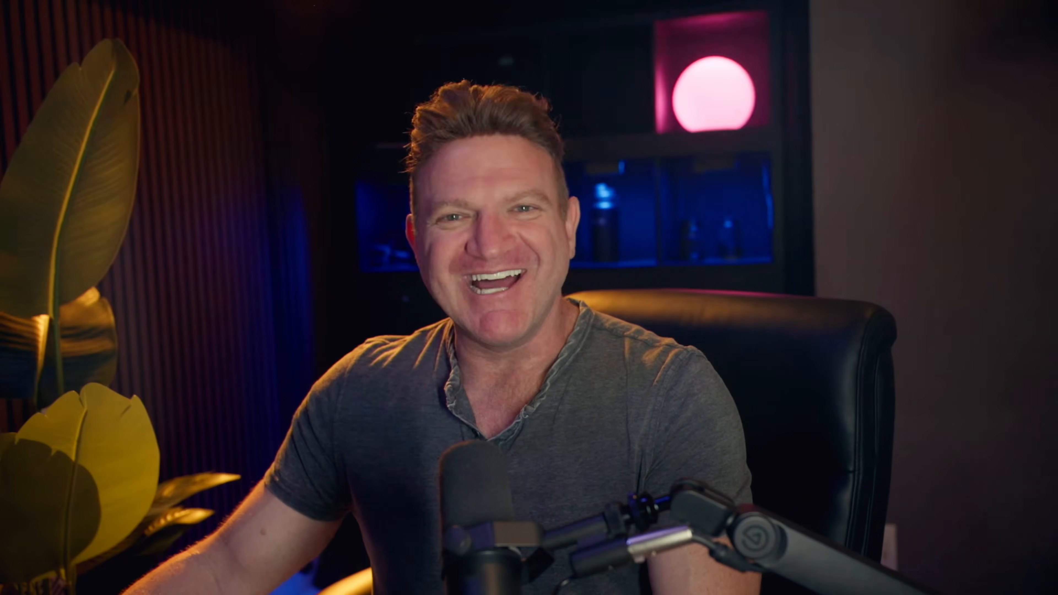
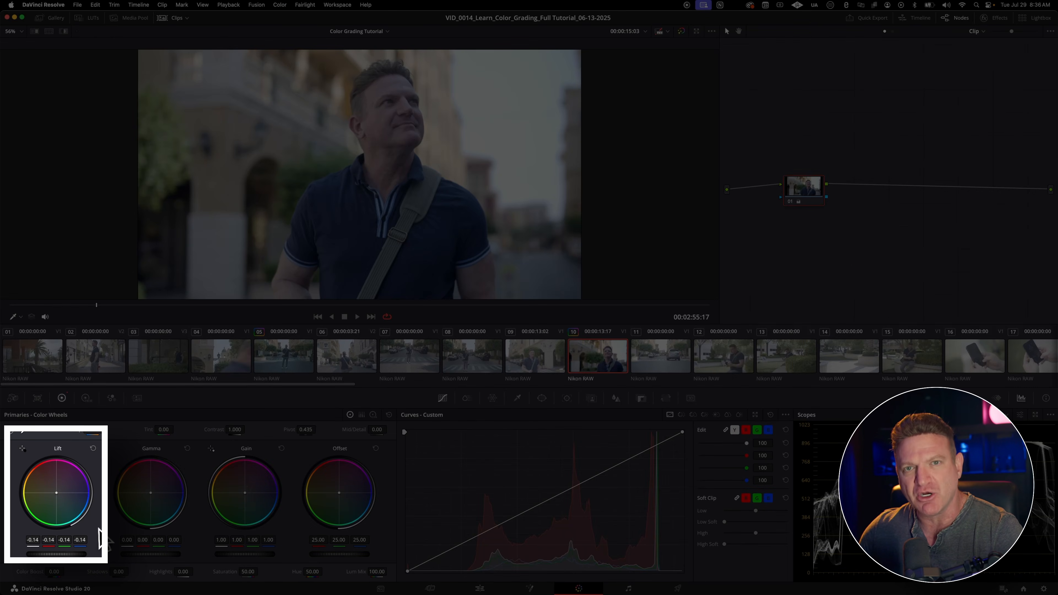
Step: Try darkening clip 10's Lift to -0.21 and raising it to -0.13, and reset the Lift wheel
{"action": "left_click_drag", "start_coordinate": [68, 558], "coordinate": [50, 558]}
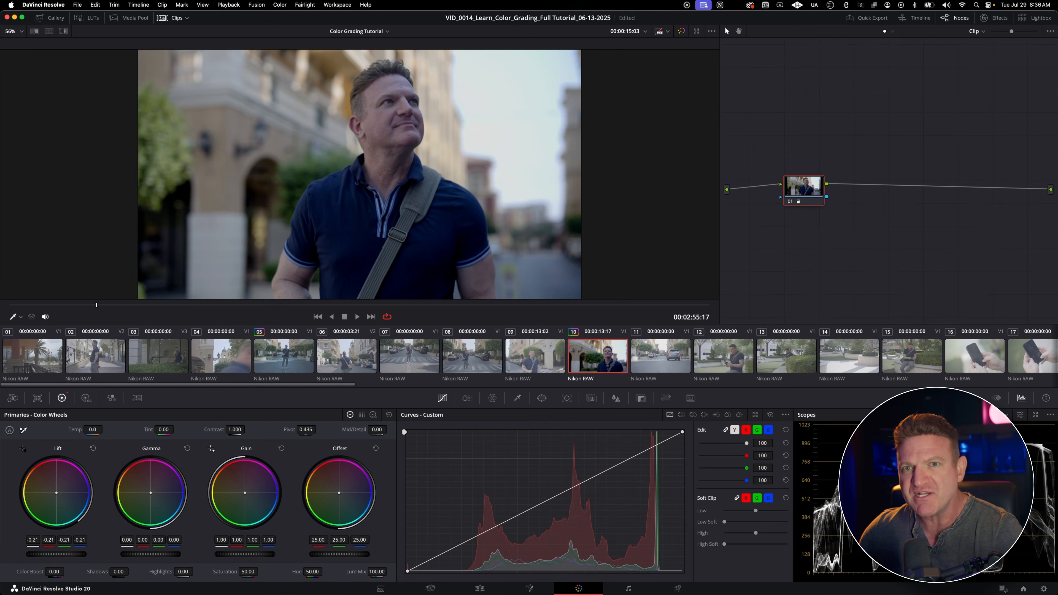
{"action": "left_click_drag", "start_coordinate": [50, 558], "coordinate": [70, 559]}
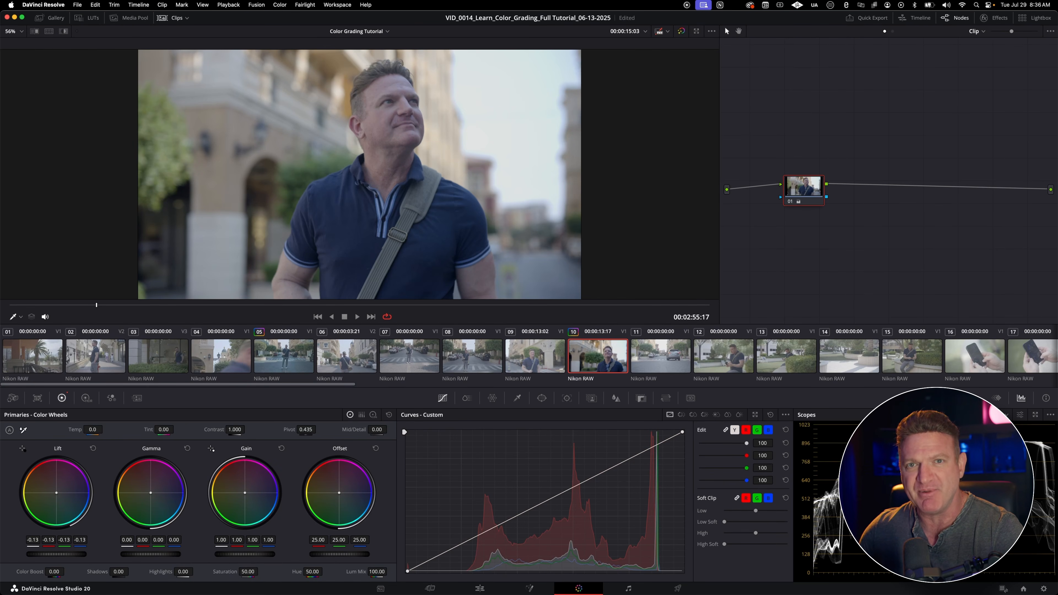
{"action": "left_click", "coordinate": [93, 448]}
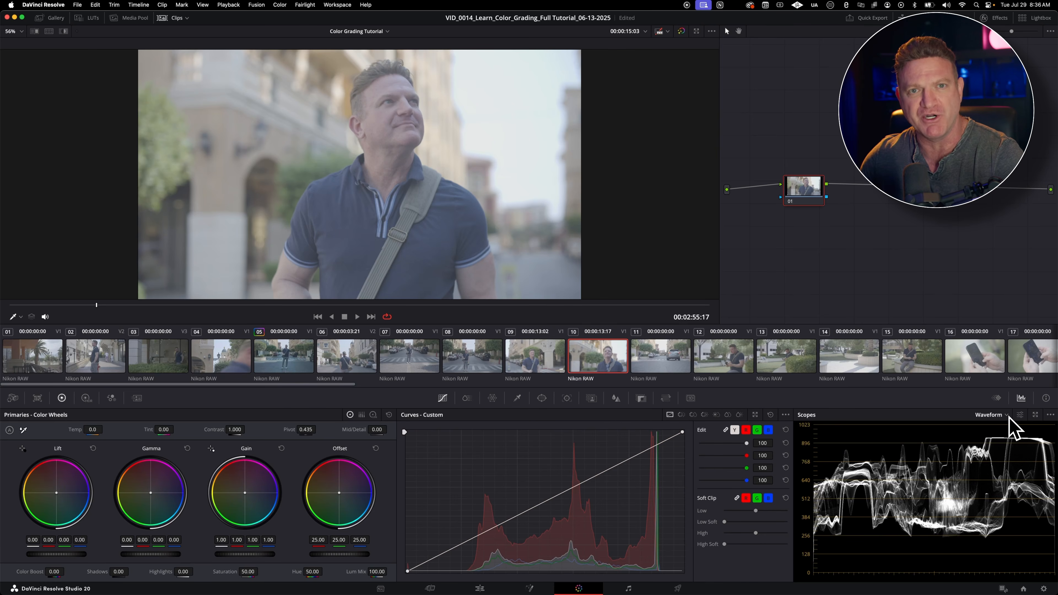
Step: Detach the waveform scope into a floating window and reposition it beside the color wheels
{"action": "left_click", "coordinate": [1033, 416]}
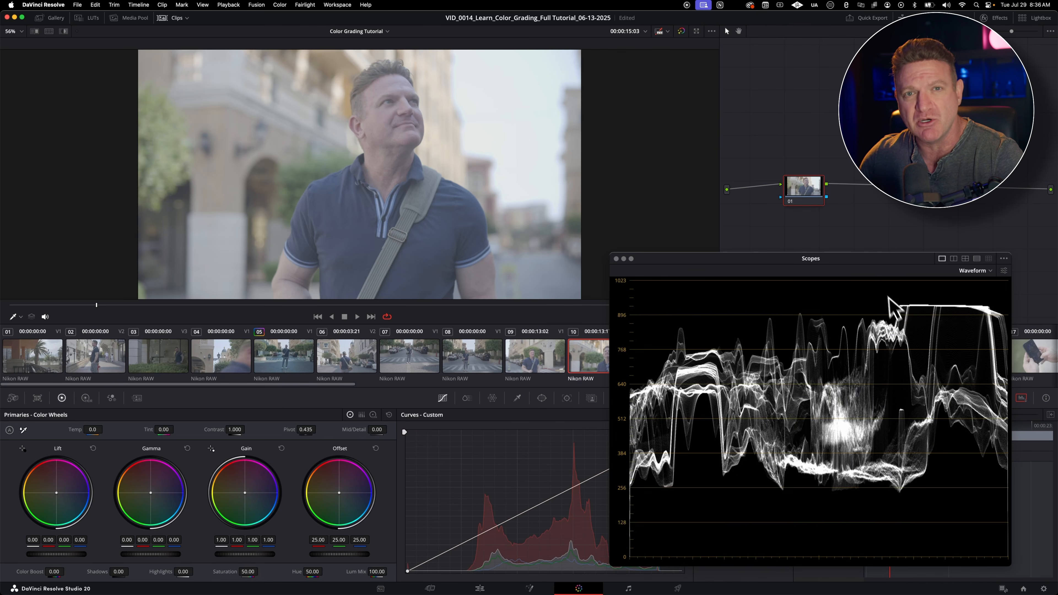
{"action": "left_click_drag", "start_coordinate": [873, 258], "coordinate": [834, 262]}
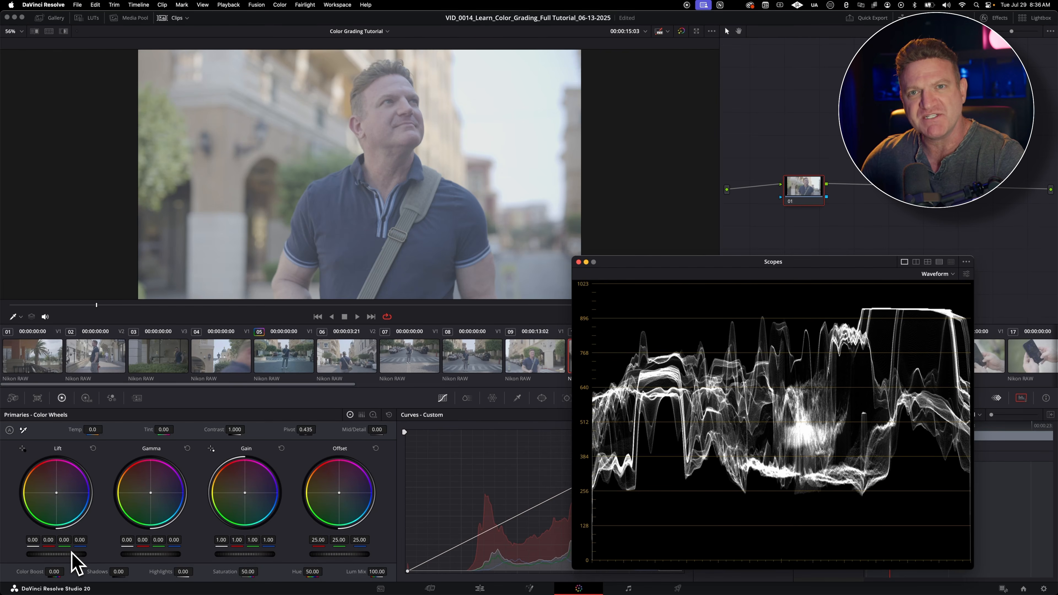
Step: Lower the Lift to -0.14 on clip 10 and compare the image with node 01 disabled and enabled
{"action": "left_click_drag", "start_coordinate": [56, 554], "coordinate": [29, 555]}
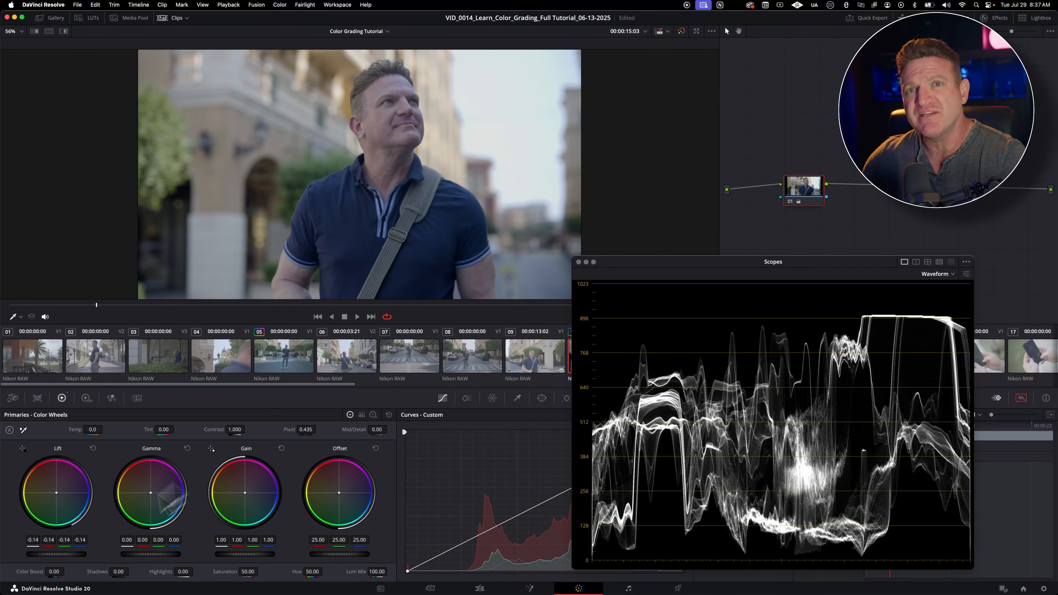
{"action": "key", "text": "super+d"}
{"action": "key", "text": "super+d"}
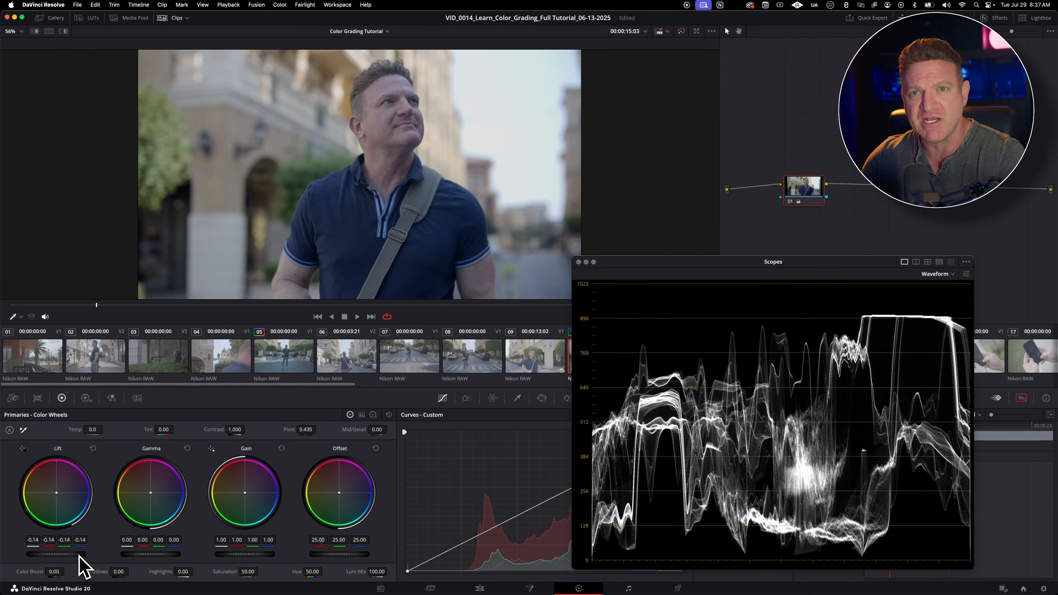
{"action": "key", "text": "super+d"}
{"action": "key", "text": "super+d"}
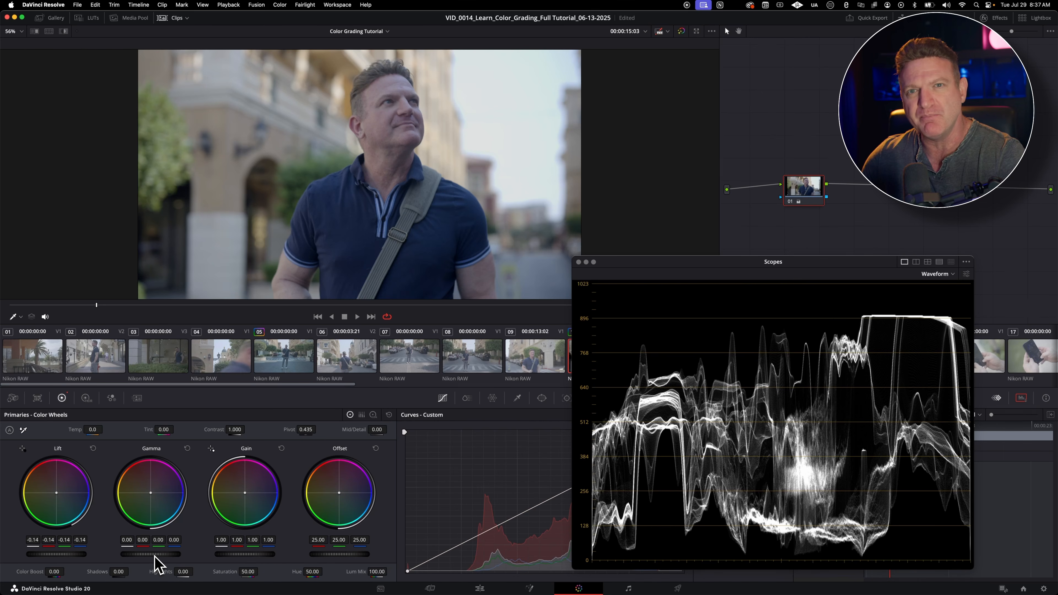
Step: Set the Gamma to -0.01 and raise the Gain to 1.10 on clip 10
{"action": "mouse_move", "coordinate": [153, 555]}
{"action": "left_mouse_down"}
{"action": "mouse_move", "coordinate": [173, 555]}
{"action": "mouse_move", "coordinate": [157, 555]}
{"action": "left_mouse_up"}
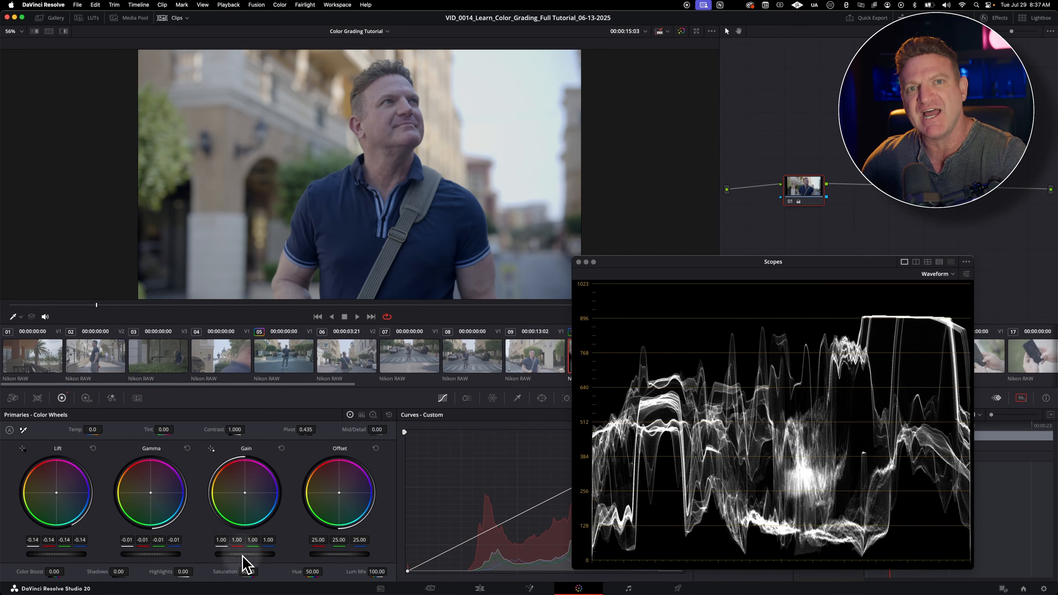
{"action": "left_click_drag", "start_coordinate": [242, 555], "coordinate": [249, 556]}
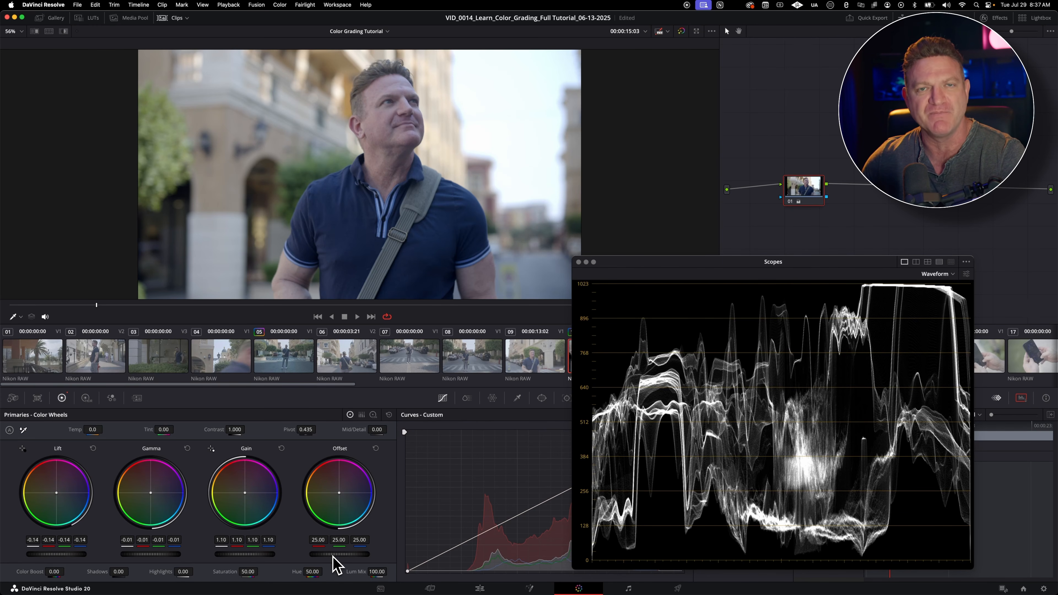
Step: Try lowering the Offset to 22.00 and shifting its color balance, and reset the Offset wheel
{"action": "left_click_drag", "start_coordinate": [334, 555], "coordinate": [363, 555]}
{"action": "left_click_drag", "start_coordinate": [478, 309], "coordinate": [343, 363]}
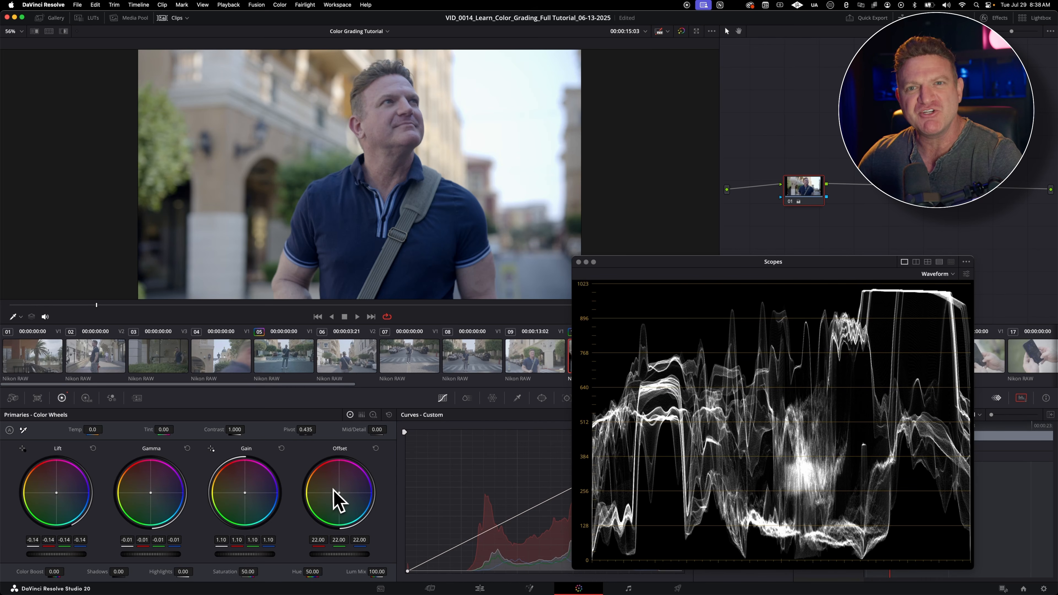
{"action": "left_click_drag", "start_coordinate": [335, 503], "coordinate": [339, 492]}
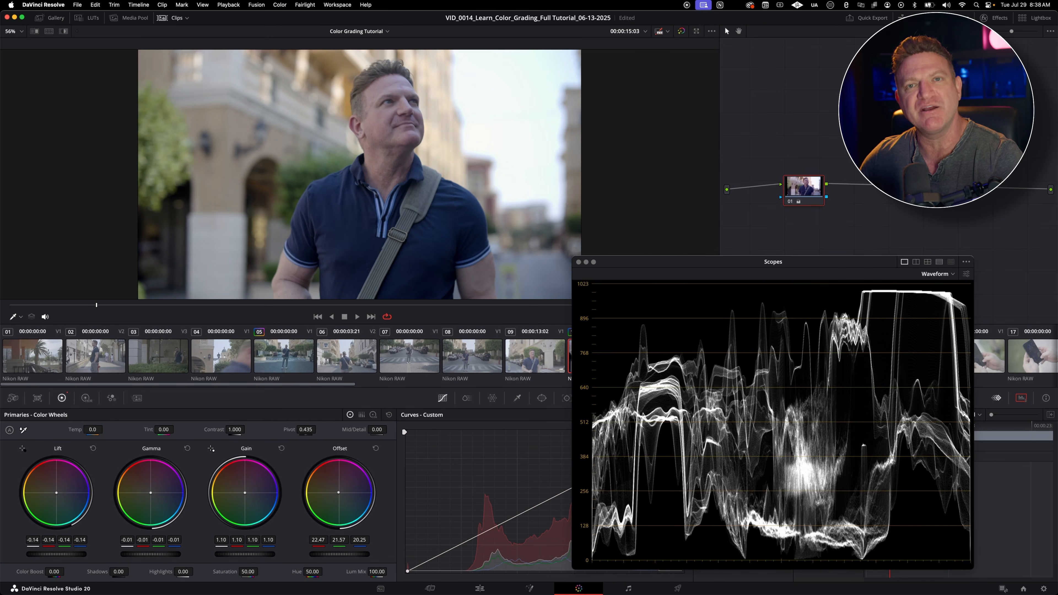
{"action": "double_click", "coordinate": [351, 483]}
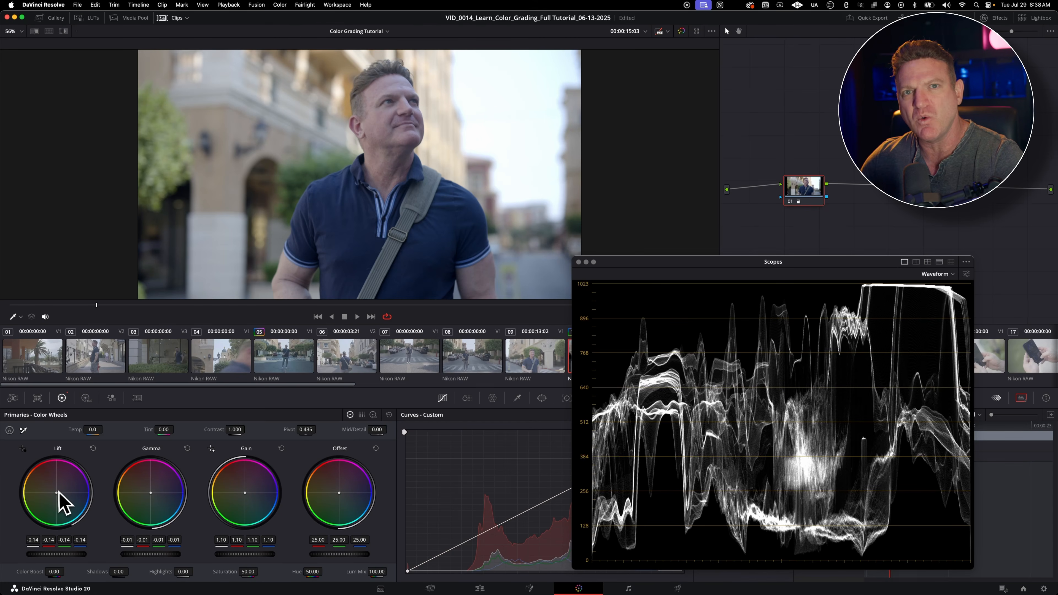
Step: Try blue, warm and green tints on the Lift wheel and a blue tint on Offset, resetting Offset and undoing the green Lift tint
{"action": "left_click_drag", "start_coordinate": [57, 493], "coordinate": [61, 497]}
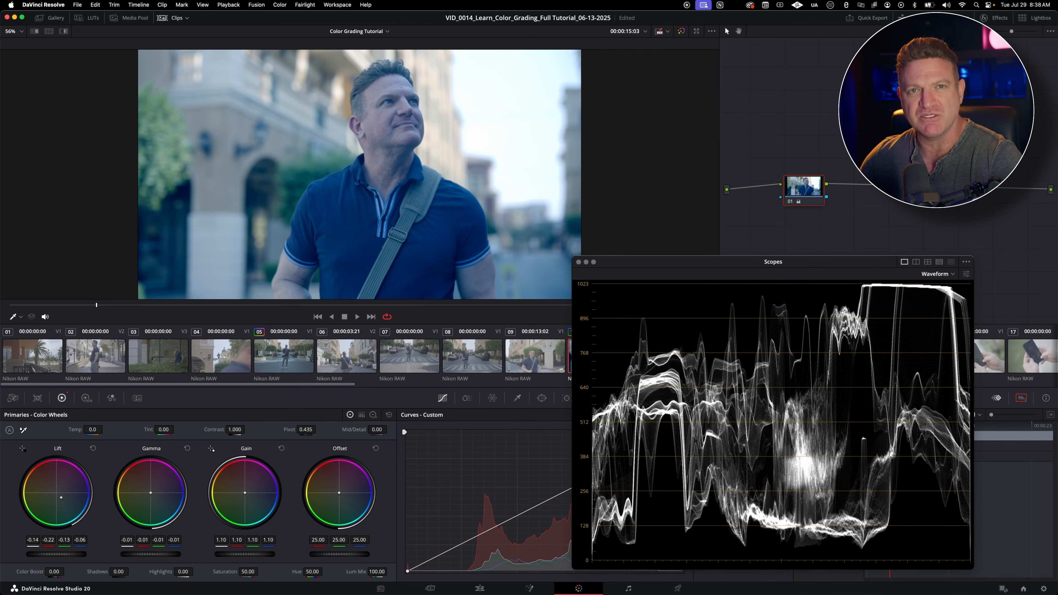
{"action": "left_click_drag", "start_coordinate": [61, 498], "coordinate": [54, 492]}
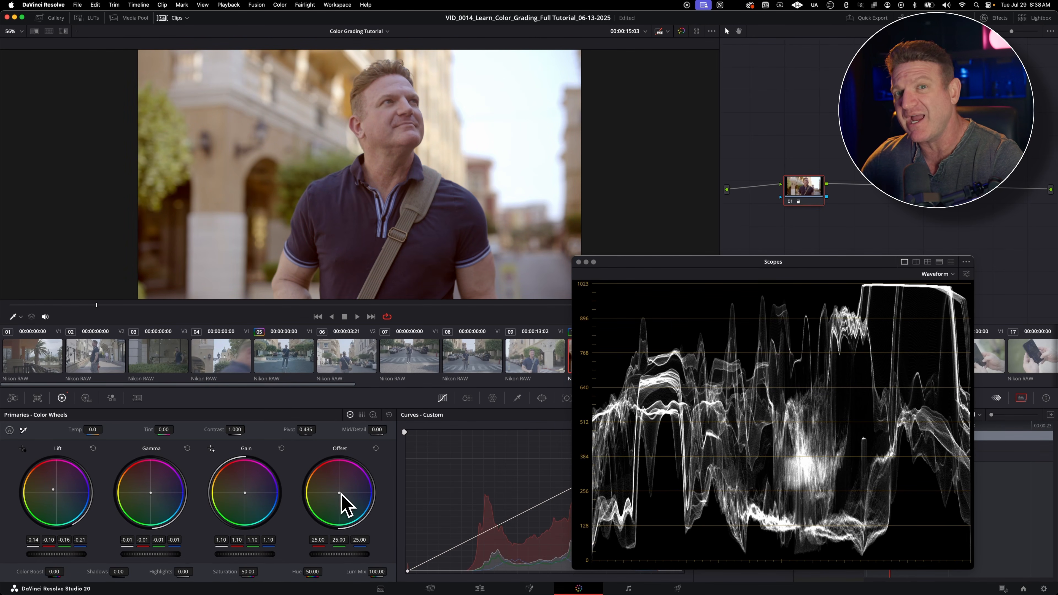
{"action": "left_click_drag", "start_coordinate": [339, 493], "coordinate": [341, 495]}
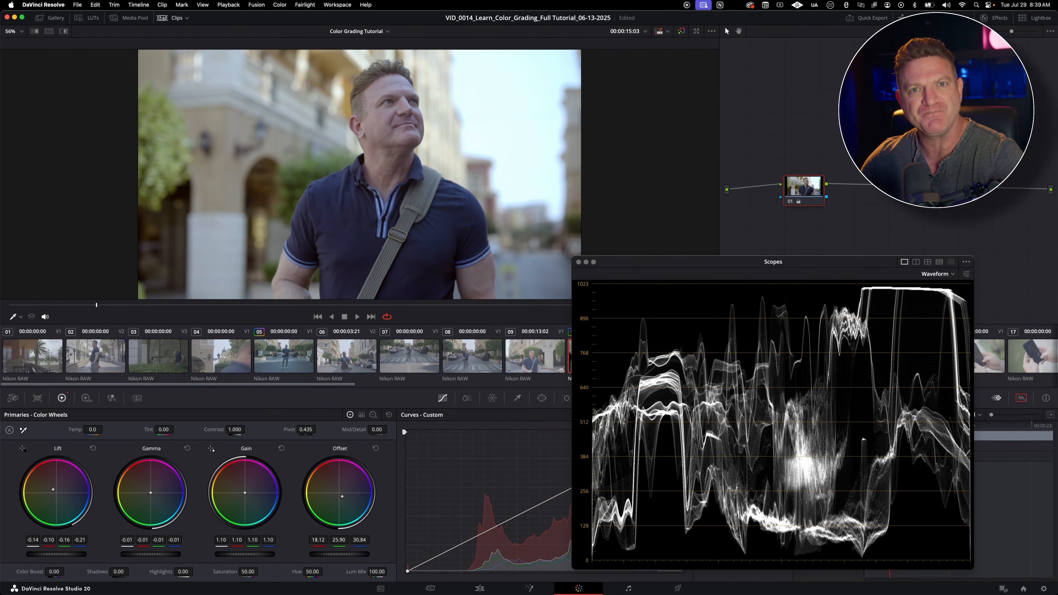
{"action": "double_click", "coordinate": [339, 498]}
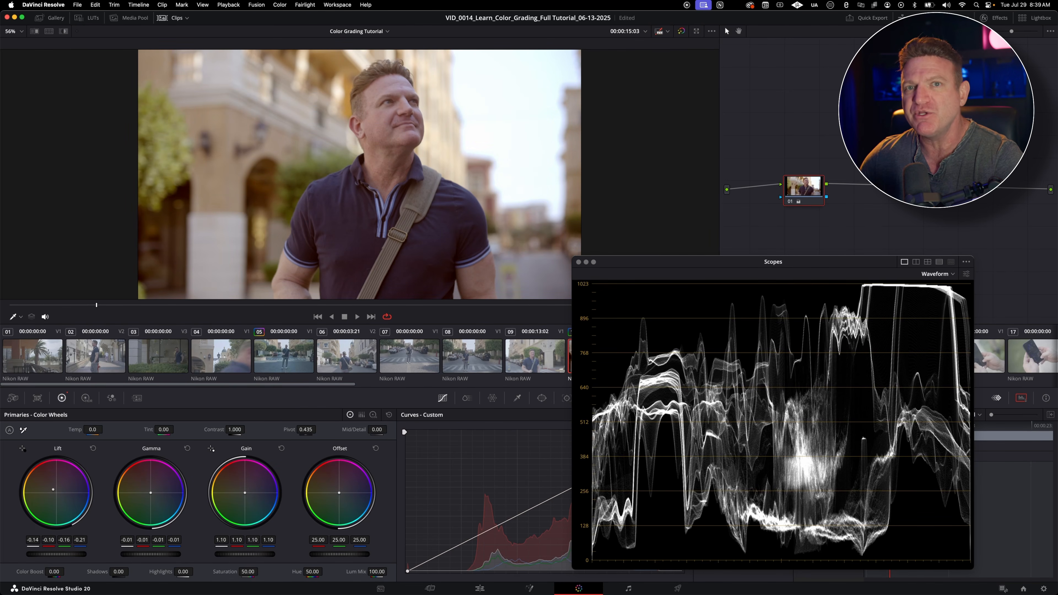
{"action": "left_click_drag", "start_coordinate": [53, 493], "coordinate": [50, 498]}
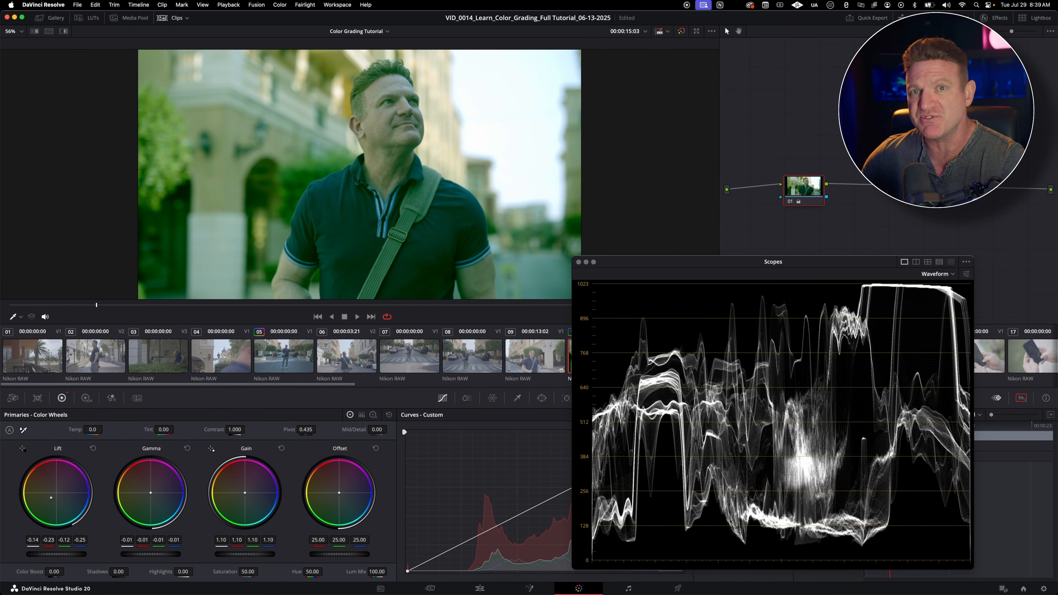
{"action": "key", "text": "super+z"}
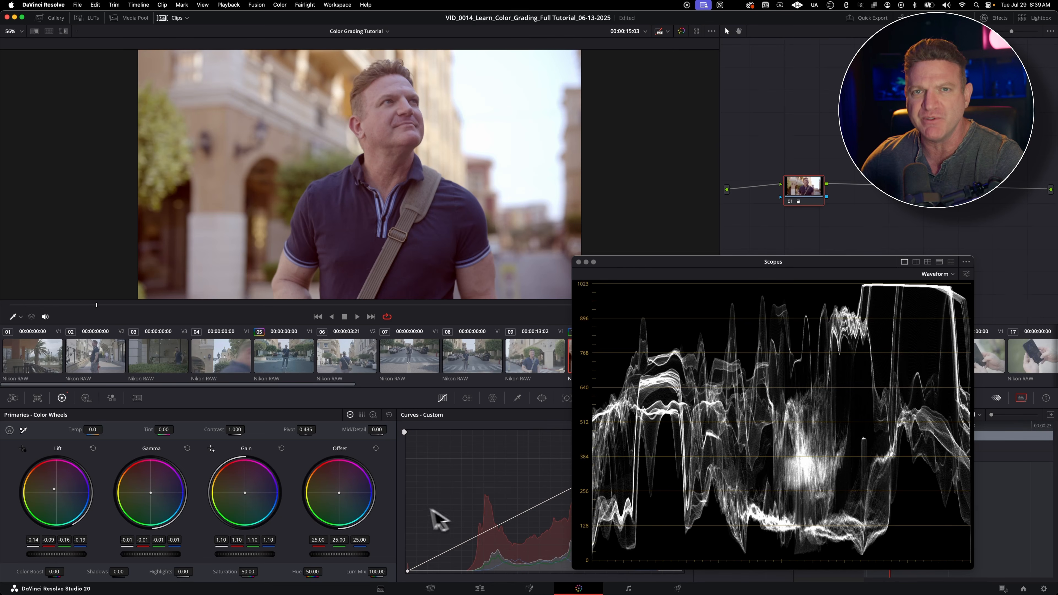
Step: Try shifting the Gain color balance and warming the Lift further, and reset the color balance of both wheels
{"action": "mouse_move", "coordinate": [253, 503]}
{"action": "left_mouse_down"}
{"action": "mouse_move", "coordinate": [252, 484]}
{"action": "mouse_move", "coordinate": [244, 510]}
{"action": "left_mouse_up"}
{"action": "left_click_drag", "start_coordinate": [245, 491], "coordinate": [245, 493]}
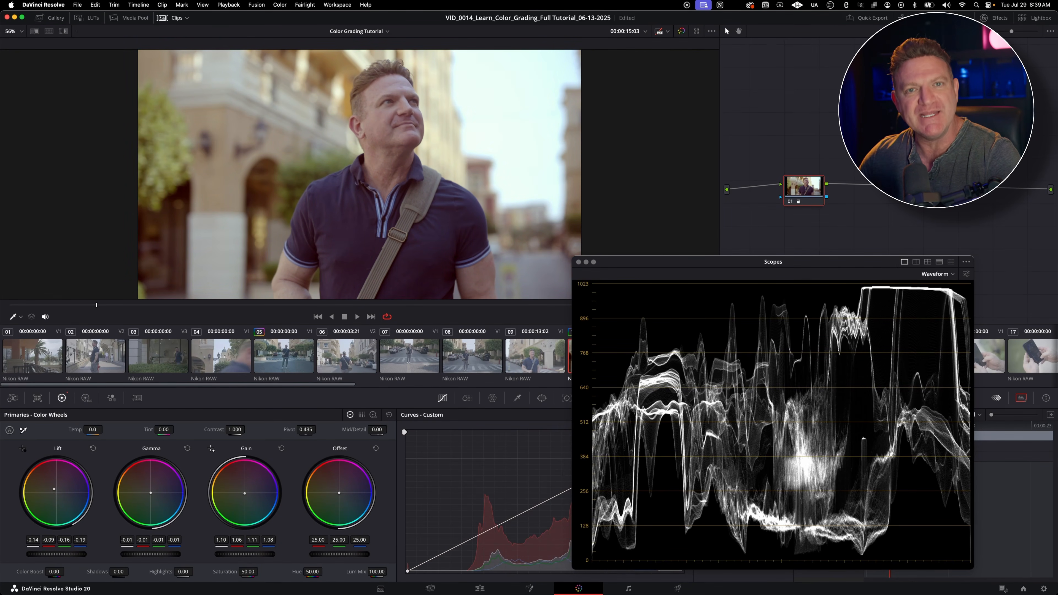
{"action": "double_click", "coordinate": [240, 493]}
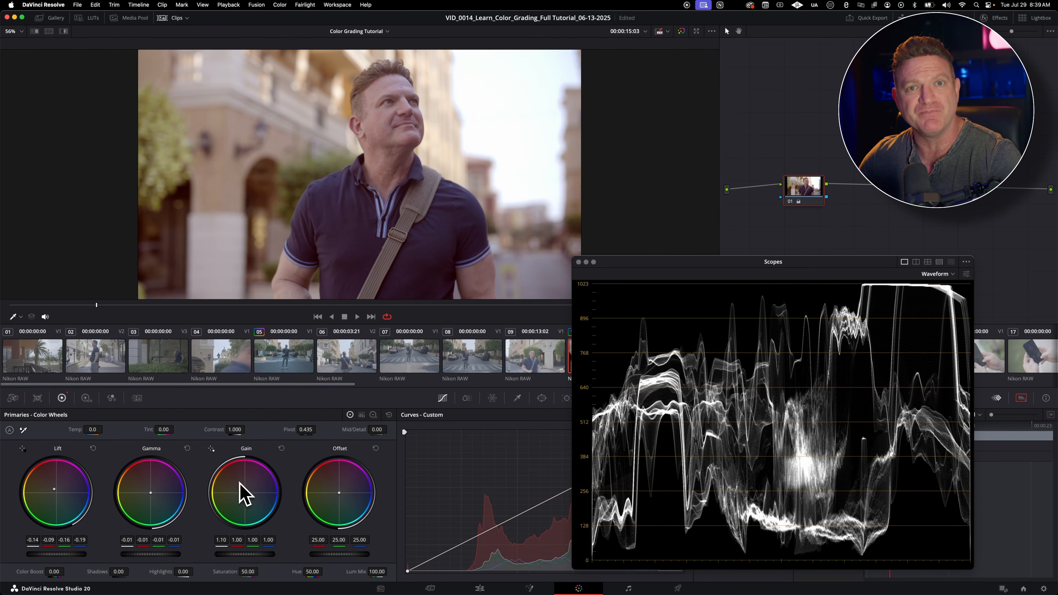
{"action": "left_click_drag", "start_coordinate": [55, 489], "coordinate": [50, 487]}
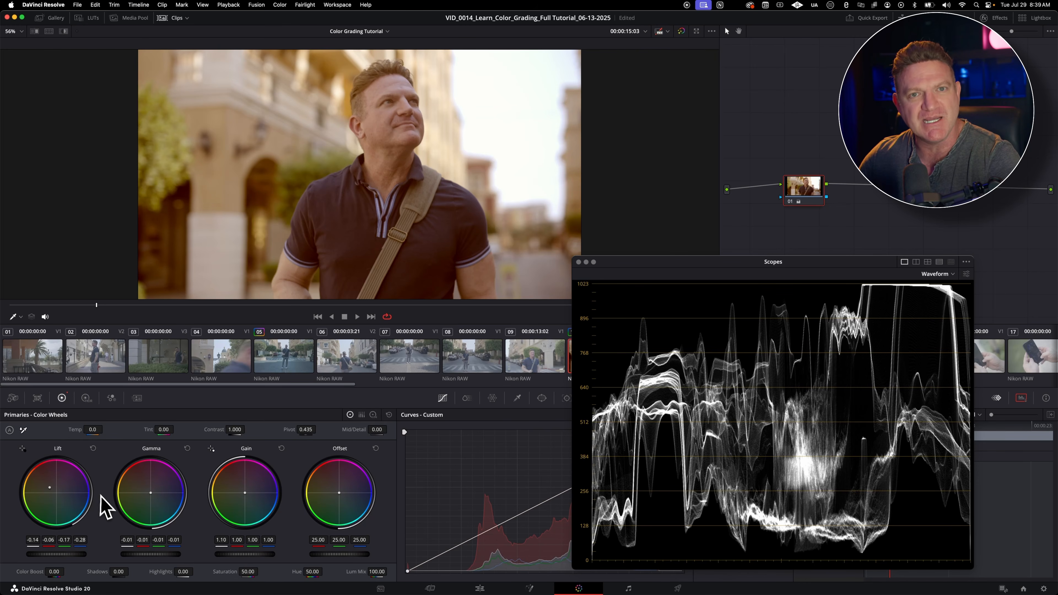
{"action": "double_click", "coordinate": [64, 492]}
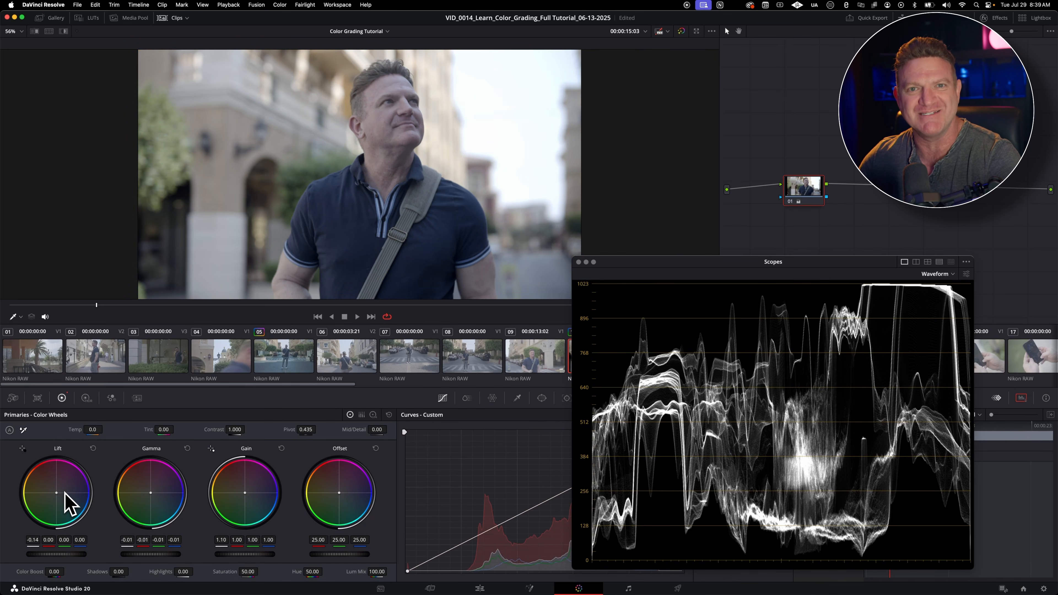
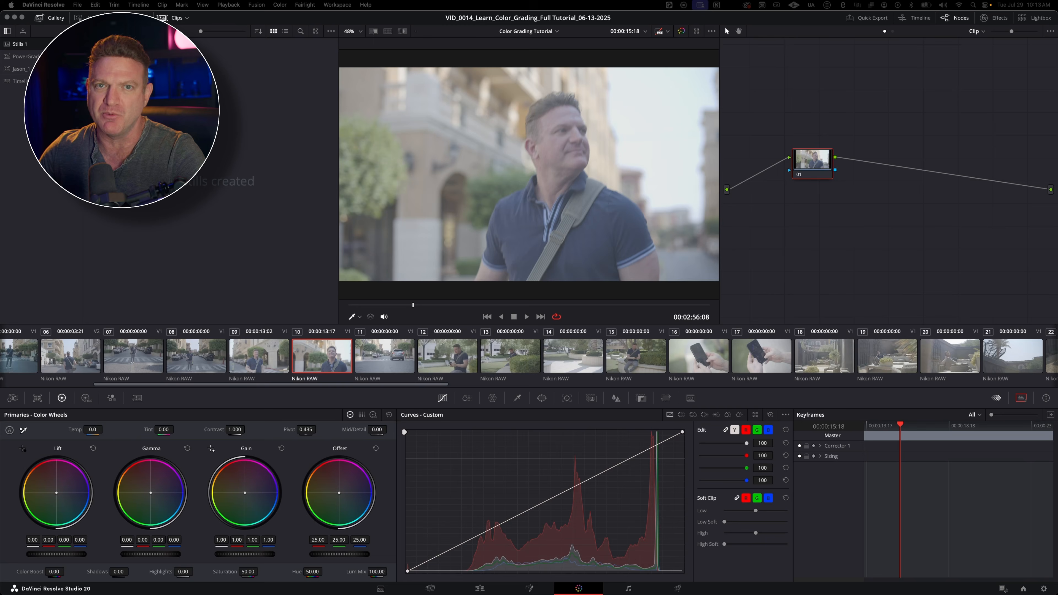
Step: Display the video scopes with Waveform as the scope type and open the waveform display settings
{"action": "left_click", "coordinate": [1021, 398]}
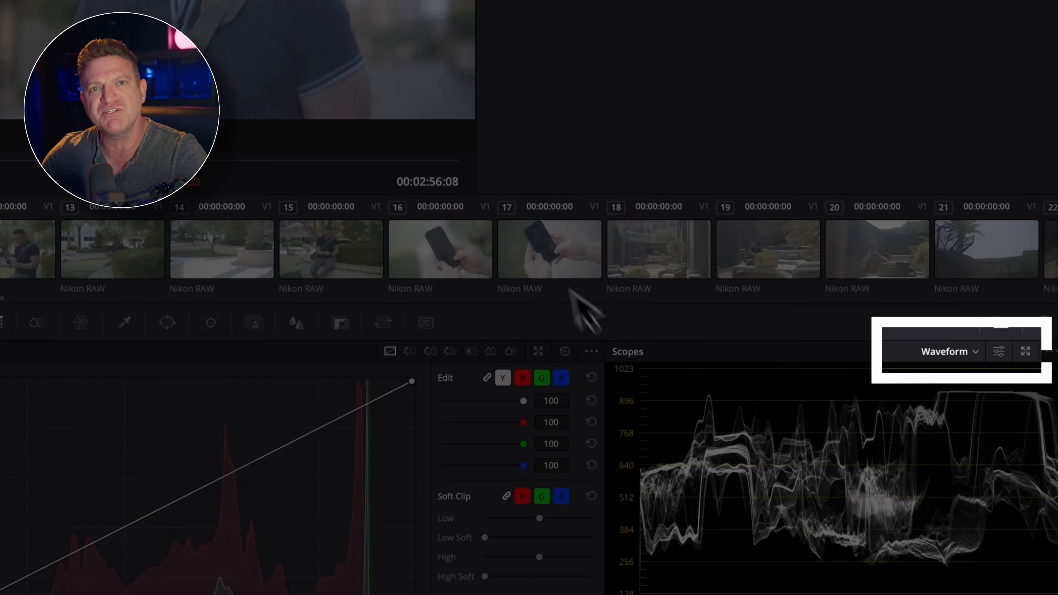
{"action": "left_click", "coordinate": [967, 353]}
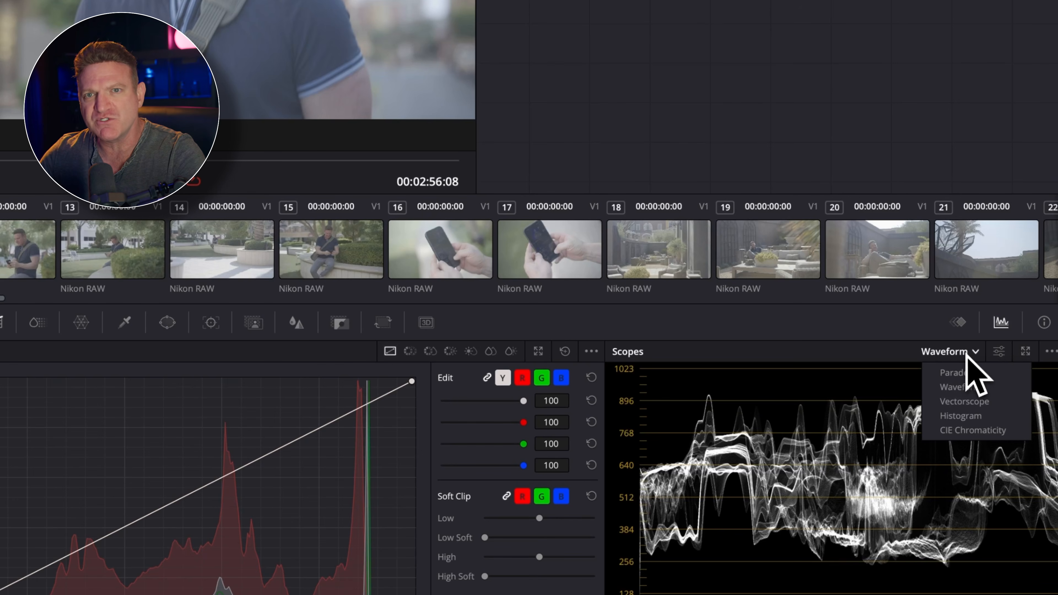
{"action": "left_click", "coordinate": [966, 387]}
{"action": "left_click", "coordinate": [999, 352]}
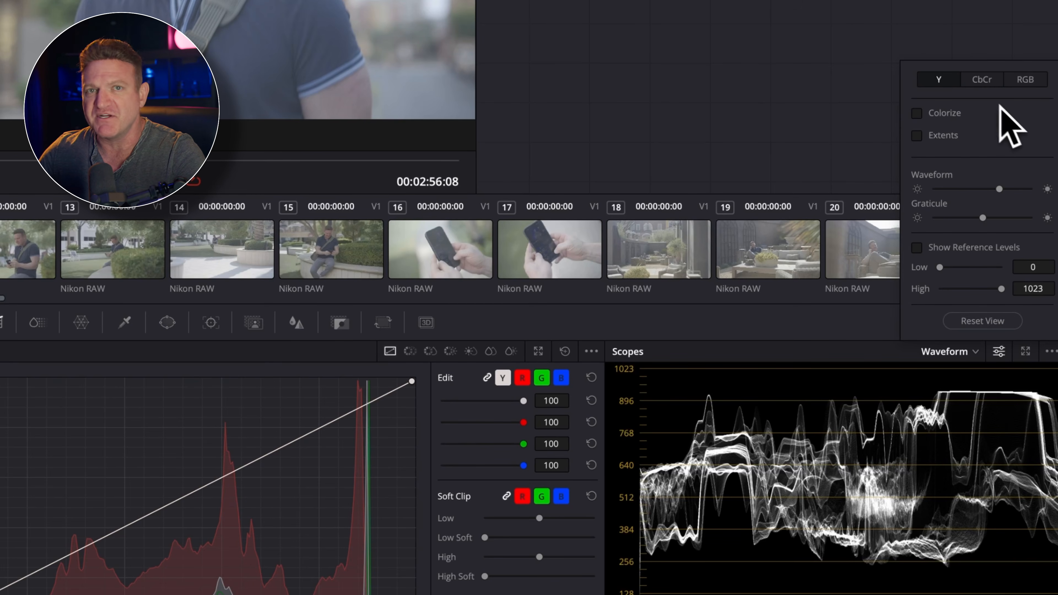
Step: Compare the waveform's CbCr and RGB modes, turning on Colorize along the way, and return to Y mode
{"action": "left_click", "coordinate": [991, 80]}
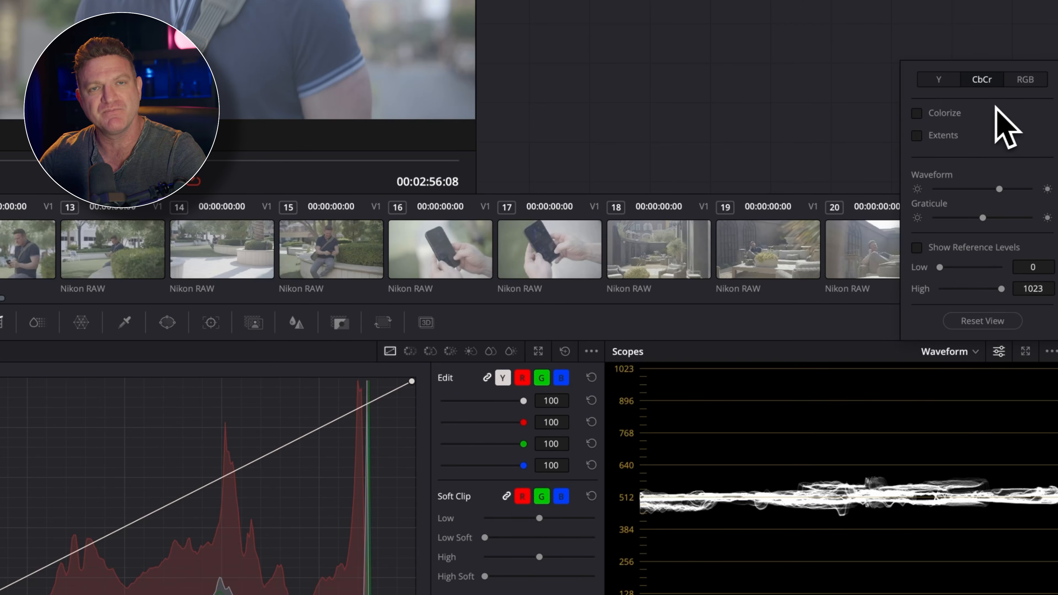
{"action": "left_click", "coordinate": [1029, 81]}
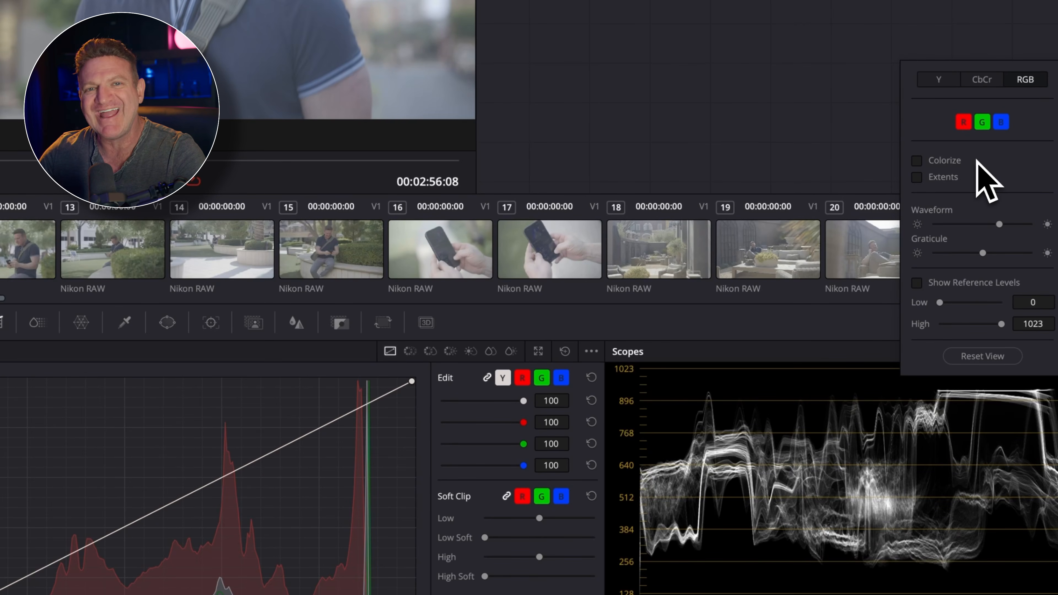
{"action": "left_click", "coordinate": [923, 163]}
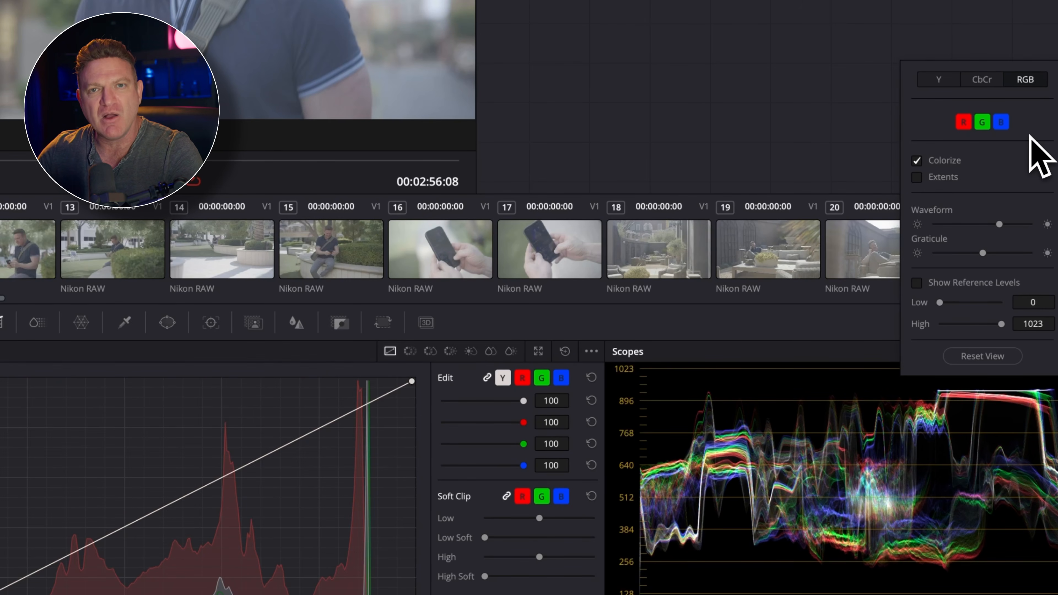
{"action": "left_click", "coordinate": [983, 82]}
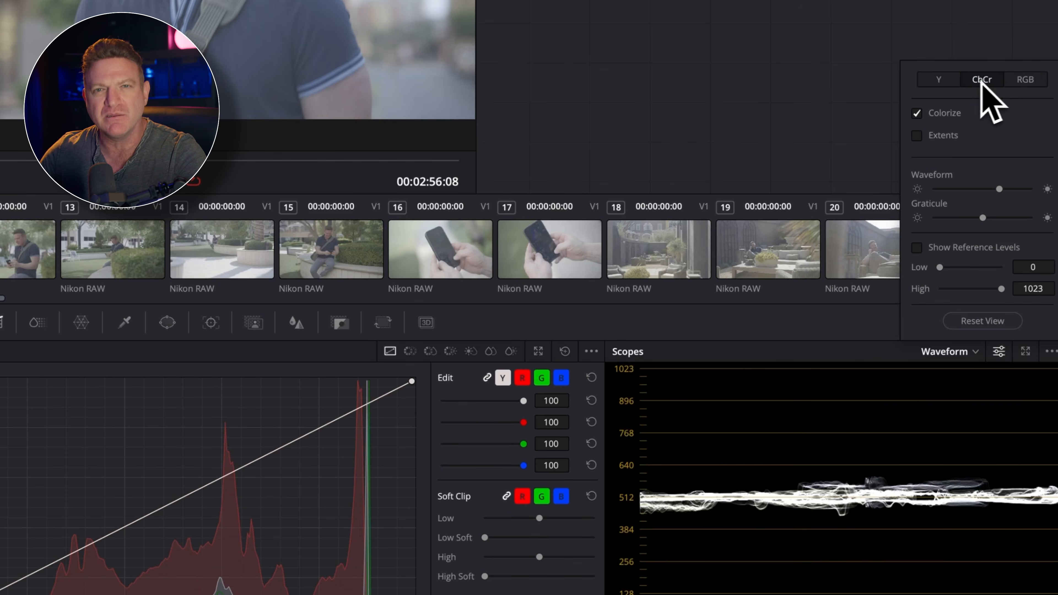
{"action": "left_click", "coordinate": [949, 81]}
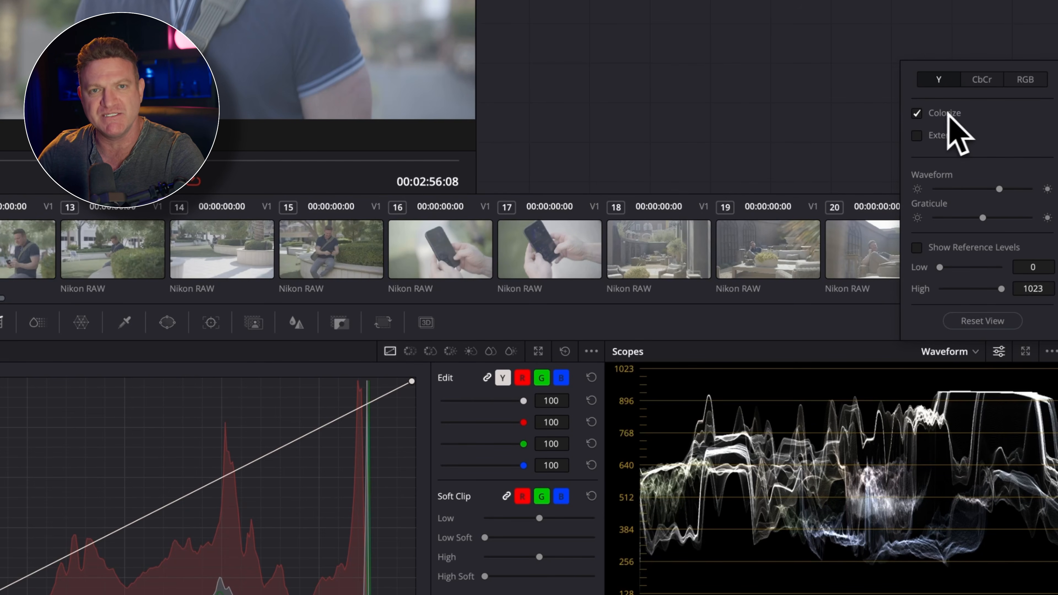
Step: Compare the Y waveform with and without Colorize, leaving Colorize turned off
{"action": "left_click", "coordinate": [916, 113]}
{"action": "left_click", "coordinate": [916, 113]}
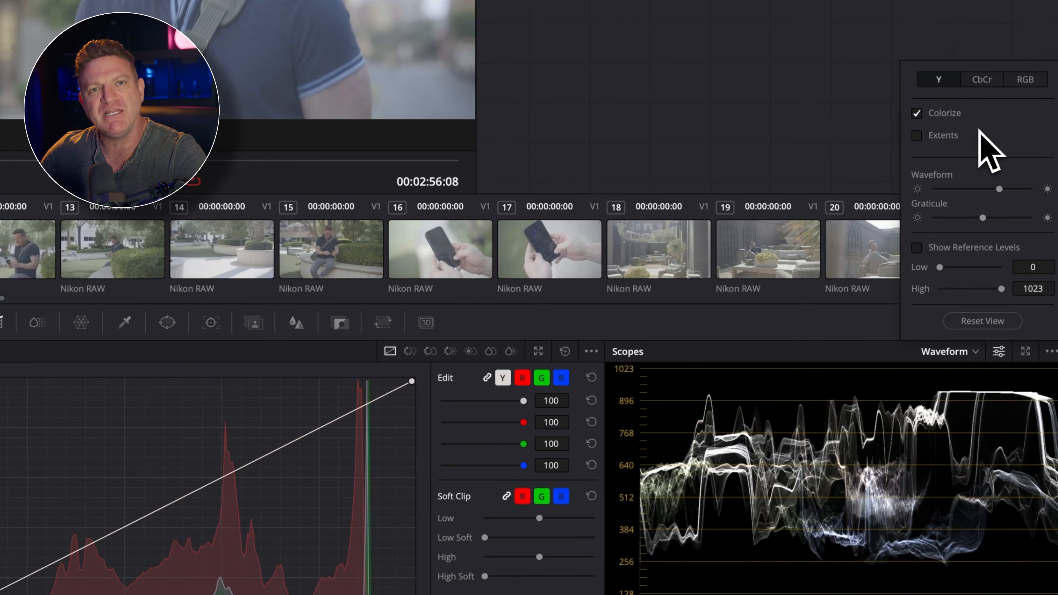
{"action": "left_click", "coordinate": [921, 117]}
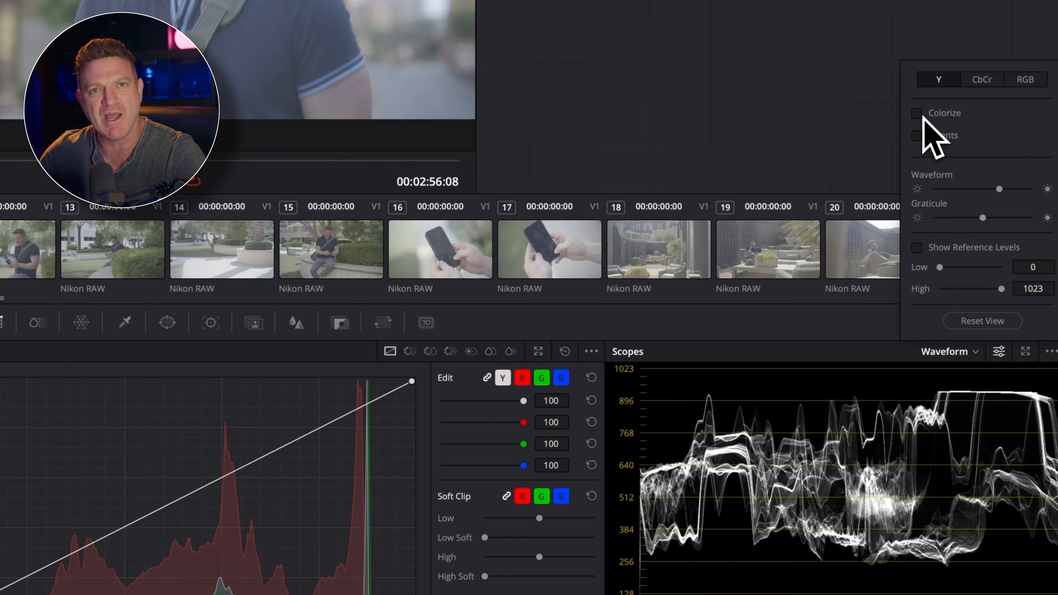
{"action": "left_click", "coordinate": [921, 117]}
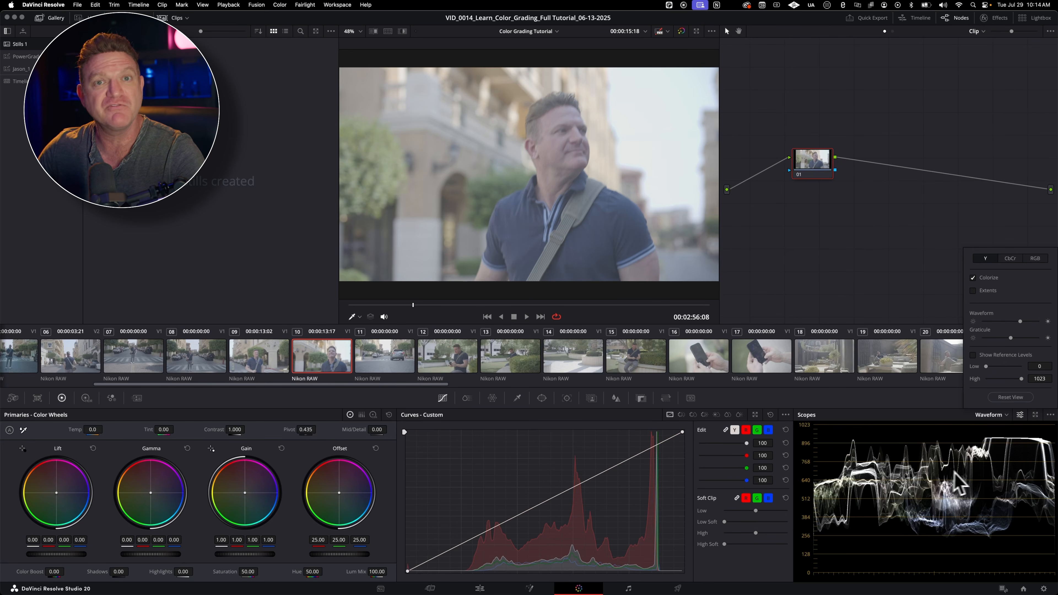
{"action": "left_click", "coordinate": [973, 278]}
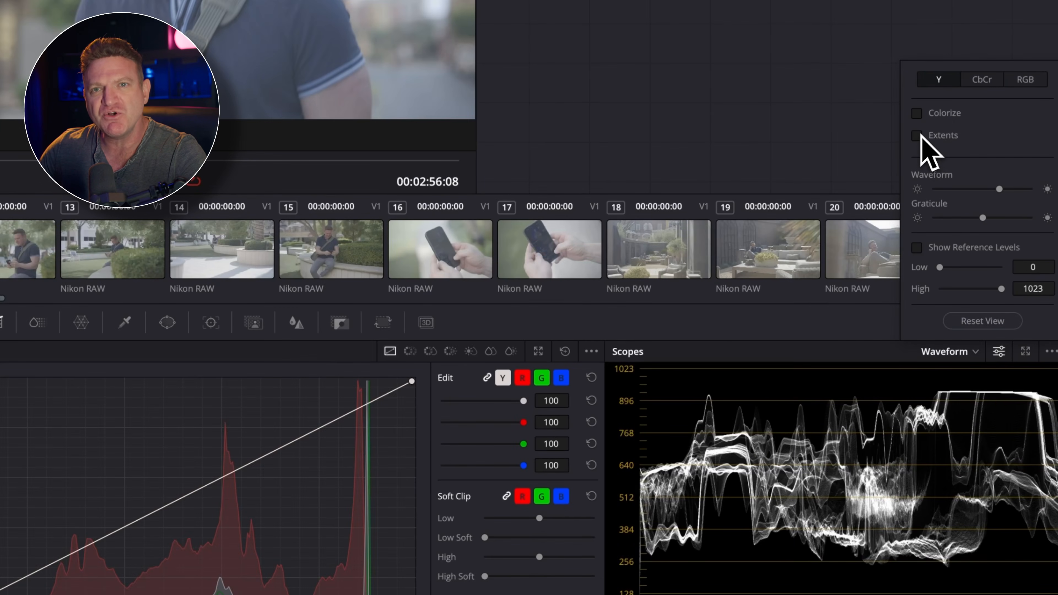
Step: Try the Extents option on the waveform, toggling it and Colorize for comparison, and leave both turned off
{"action": "left_click", "coordinate": [974, 290]}
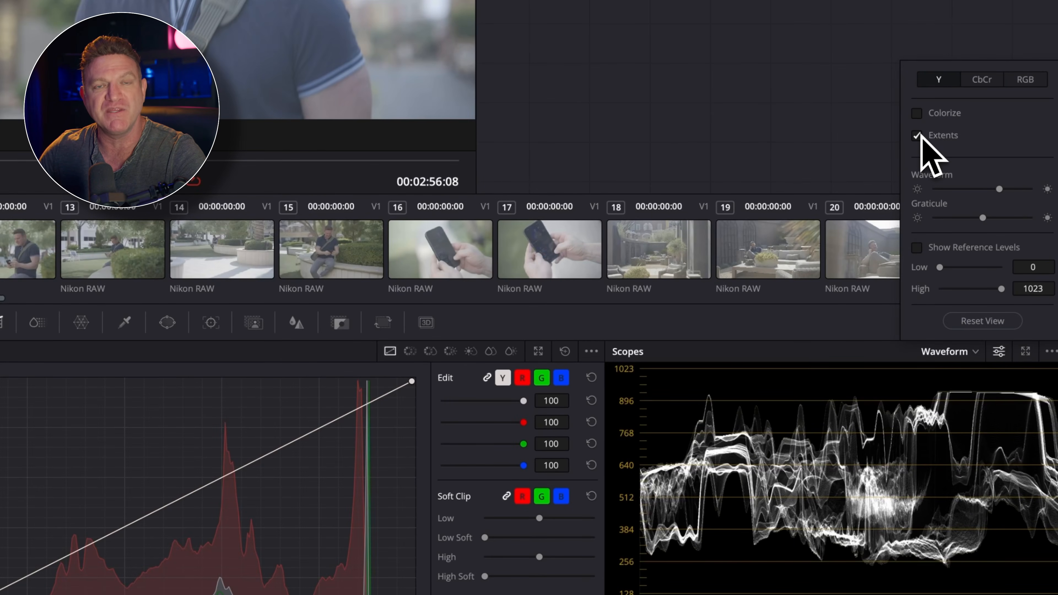
{"action": "left_click", "coordinate": [917, 114]}
{"action": "left_click", "coordinate": [916, 114]}
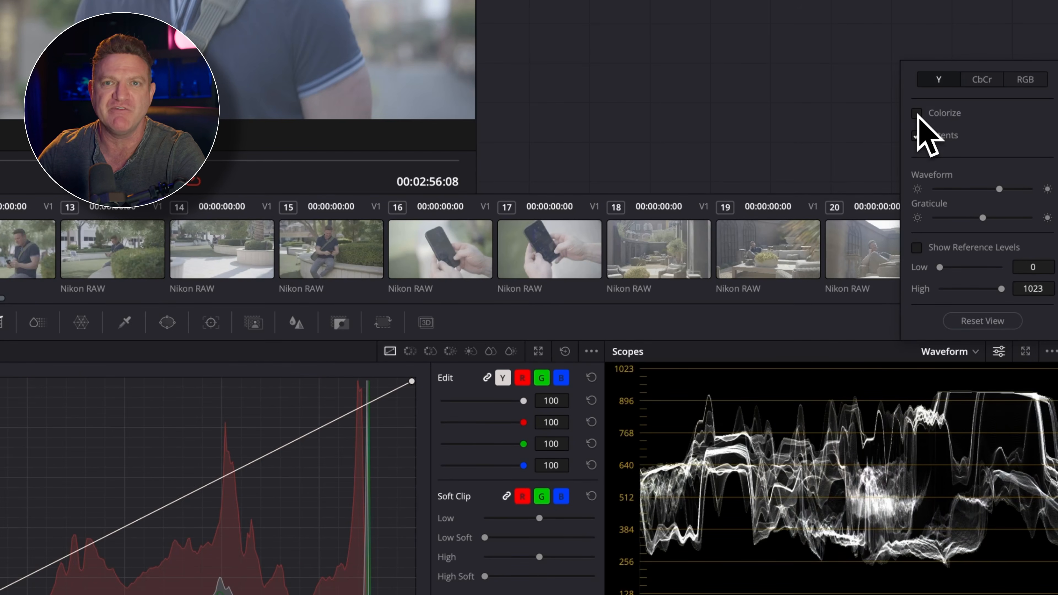
{"action": "left_click", "coordinate": [916, 136]}
{"action": "left_click", "coordinate": [917, 136]}
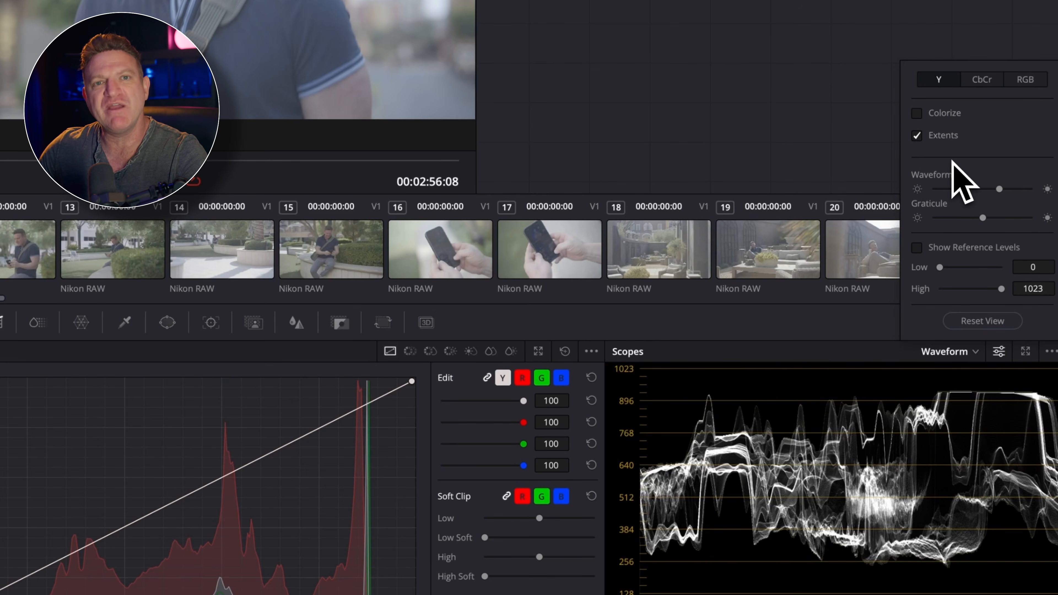
{"action": "left_click", "coordinate": [918, 137]}
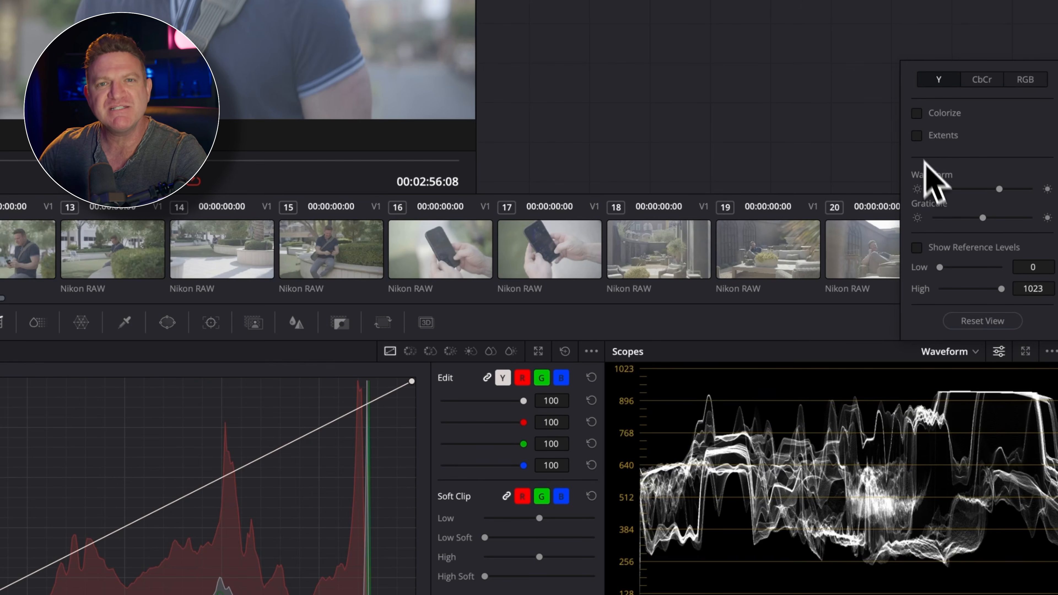
Step: Try brighter and dimmer waveform traces, turn on Colorize, and set the waveform brightness to about three quarters
{"action": "left_click_drag", "start_coordinate": [999, 189], "coordinate": [1036, 193]}
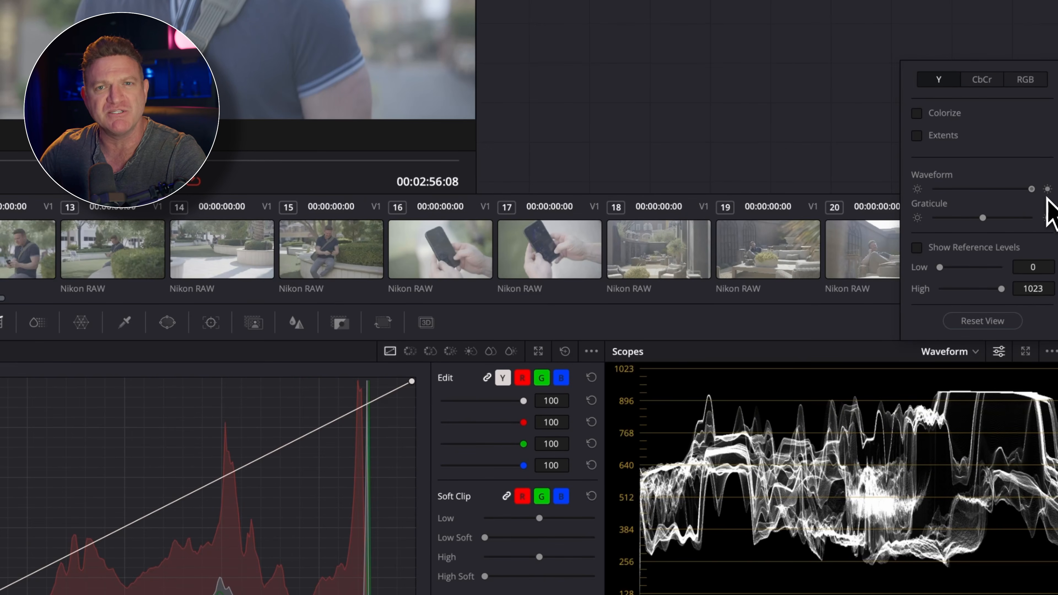
{"action": "left_click_drag", "start_coordinate": [1032, 189], "coordinate": [983, 200]}
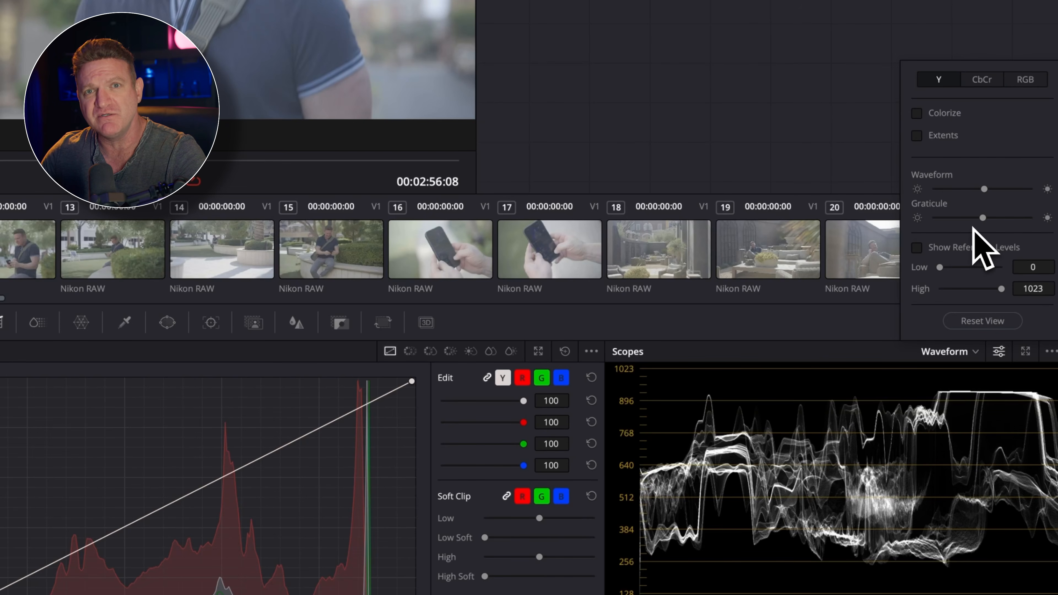
{"action": "left_click_drag", "start_coordinate": [984, 189], "coordinate": [957, 189]}
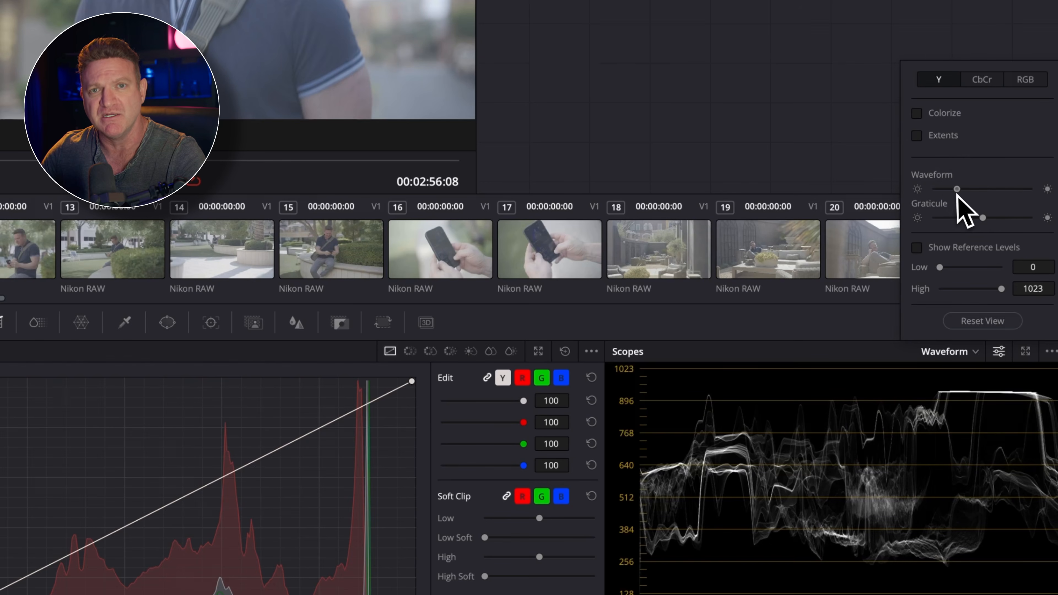
{"action": "left_click", "coordinate": [933, 116]}
{"action": "left_click_drag", "start_coordinate": [956, 189], "coordinate": [1007, 191]}
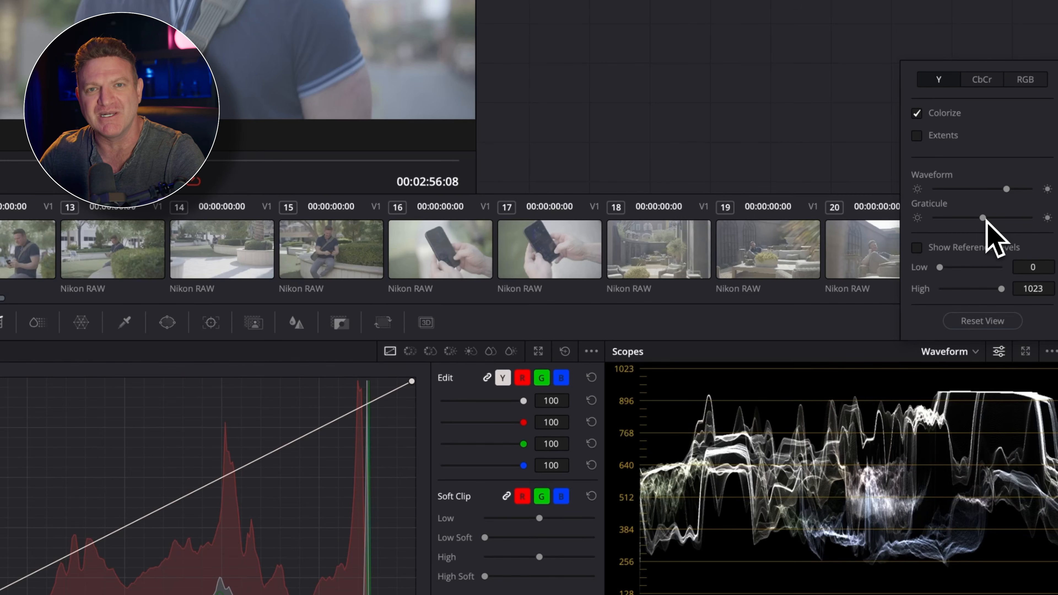
{"action": "mouse_move", "coordinate": [985, 219]}
{"action": "left_mouse_down"}
{"action": "mouse_move", "coordinate": [929, 235]}
{"action": "mouse_move", "coordinate": [1026, 230]}
{"action": "mouse_move", "coordinate": [931, 228]}
{"action": "mouse_move", "coordinate": [1022, 229]}
{"action": "mouse_move", "coordinate": [981, 228]}
{"action": "left_mouse_up"}
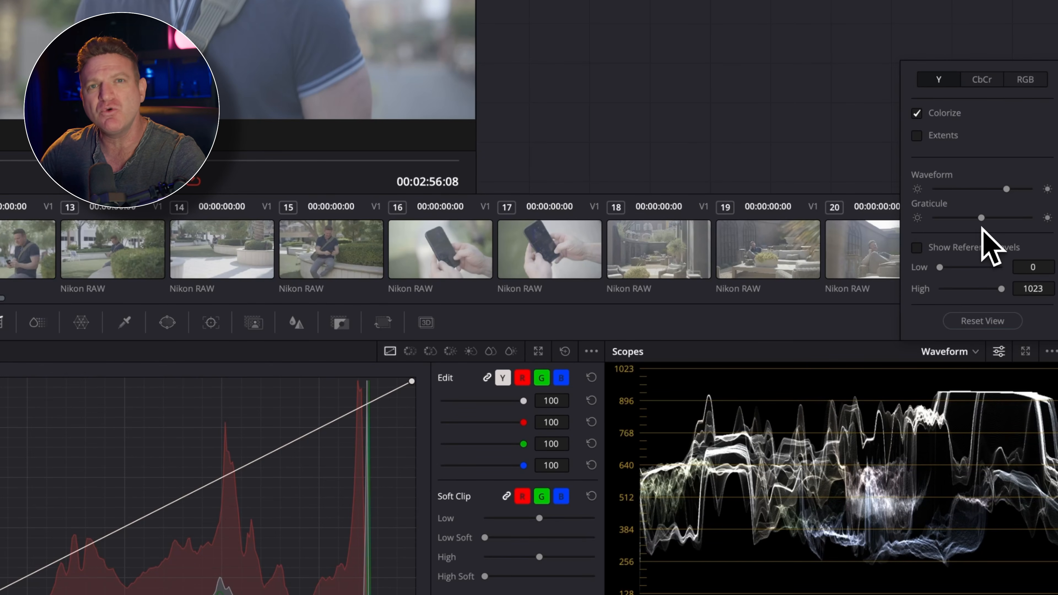
Step: Turn on the waveform's reference levels and set Low to 83 and High to 964
{"action": "left_click", "coordinate": [920, 248]}
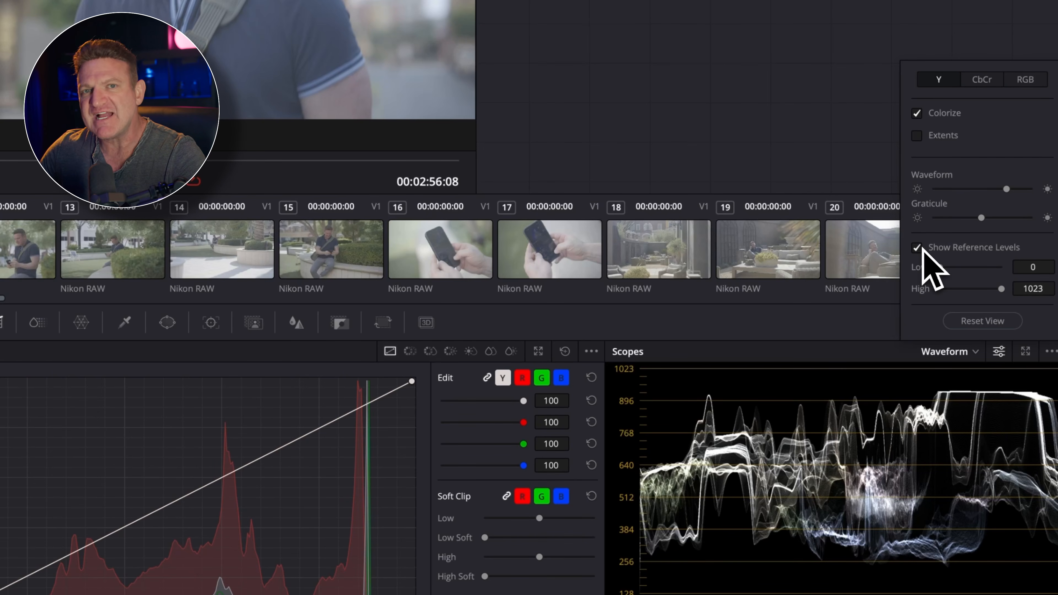
{"action": "mouse_move", "coordinate": [939, 268]}
{"action": "left_mouse_down"}
{"action": "mouse_move", "coordinate": [980, 269]}
{"action": "mouse_move", "coordinate": [940, 269]}
{"action": "left_mouse_up"}
{"action": "mouse_move", "coordinate": [1003, 292]}
{"action": "left_mouse_down"}
{"action": "mouse_move", "coordinate": [965, 292]}
{"action": "mouse_move", "coordinate": [1003, 292]}
{"action": "left_mouse_up"}
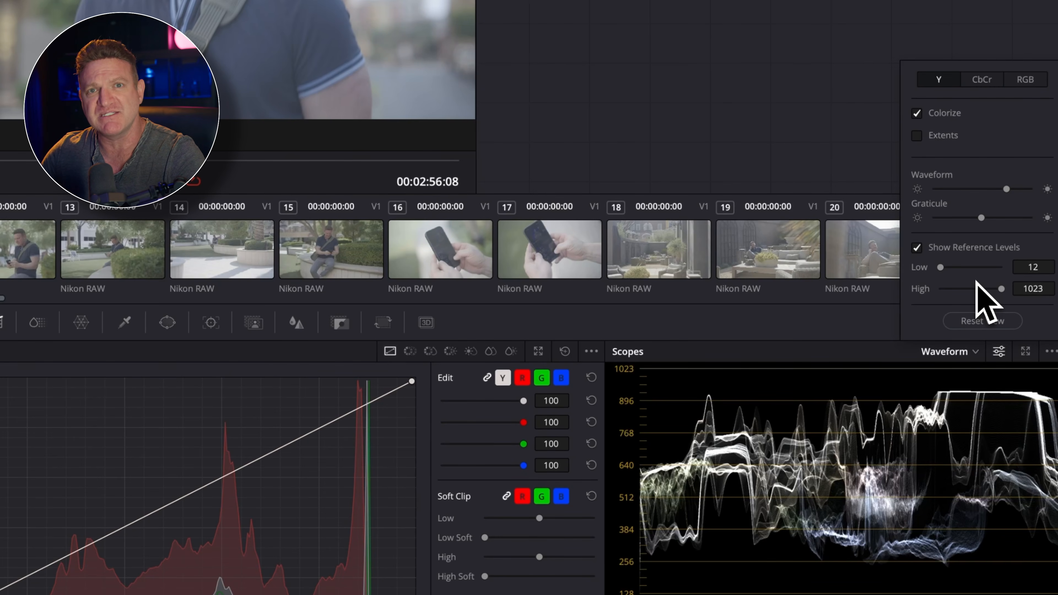
{"action": "left_click_drag", "start_coordinate": [940, 268], "coordinate": [944, 269]}
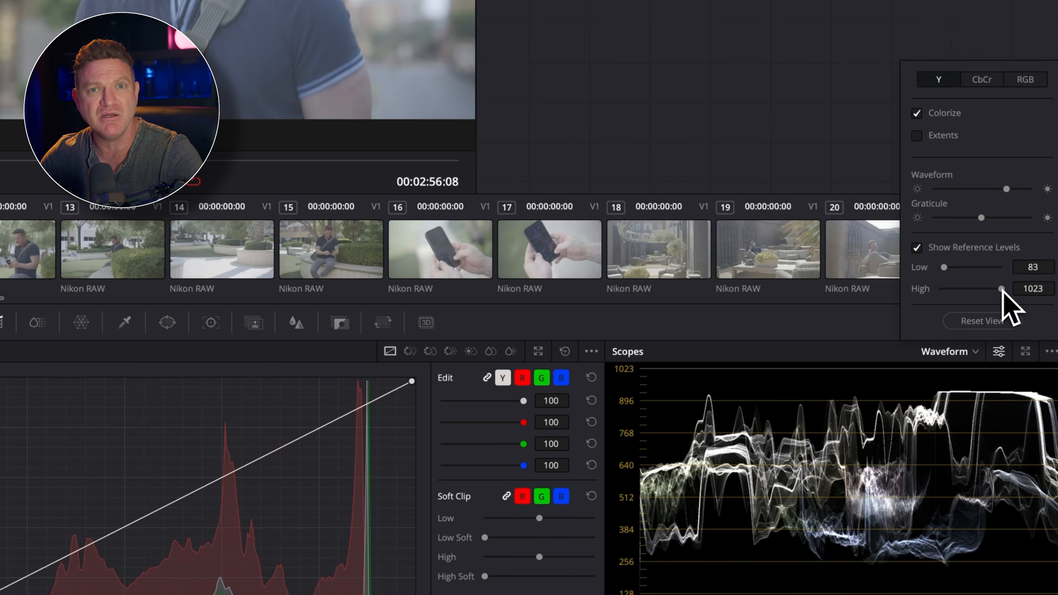
{"action": "left_click_drag", "start_coordinate": [1001, 288], "coordinate": [999, 289]}
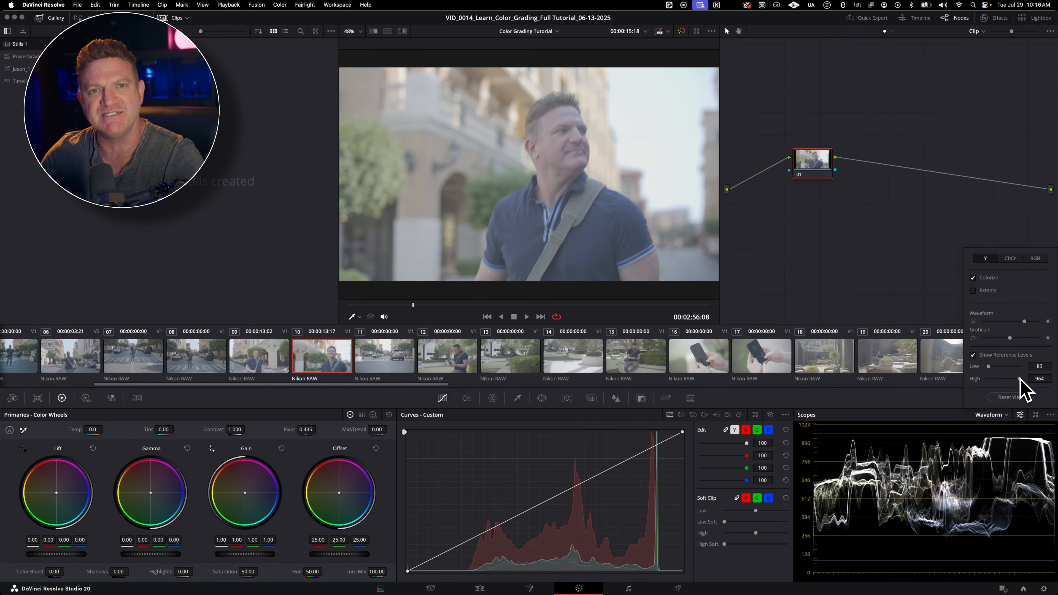
Step: Lower the Lift of clip 10 to -0.11 and switch the waveform scope to RGB mode
{"action": "left_click_drag", "start_coordinate": [60, 554], "coordinate": [45, 554]}
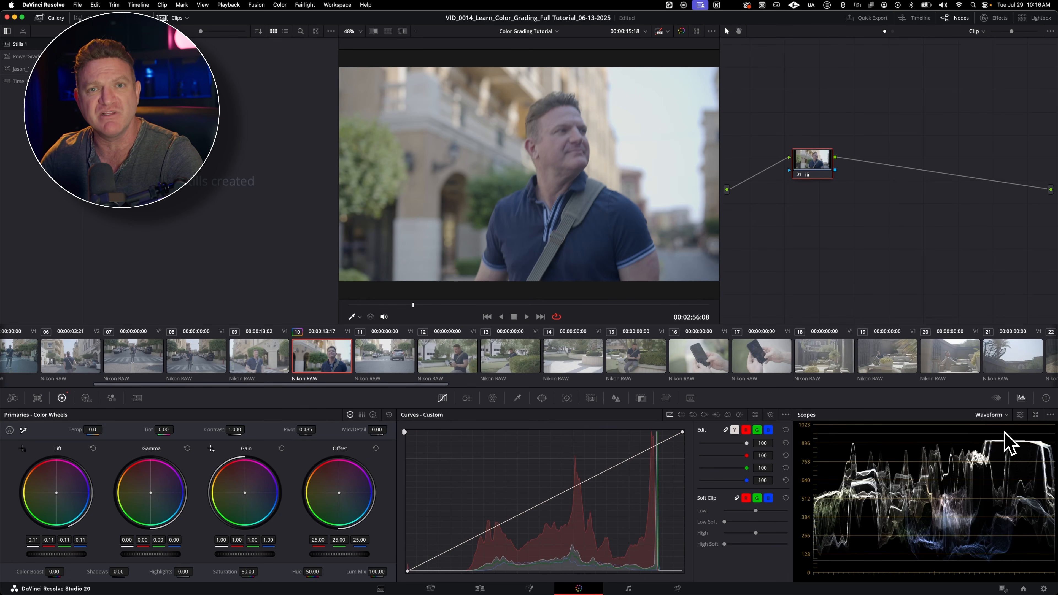
{"action": "left_click", "coordinate": [1020, 414]}
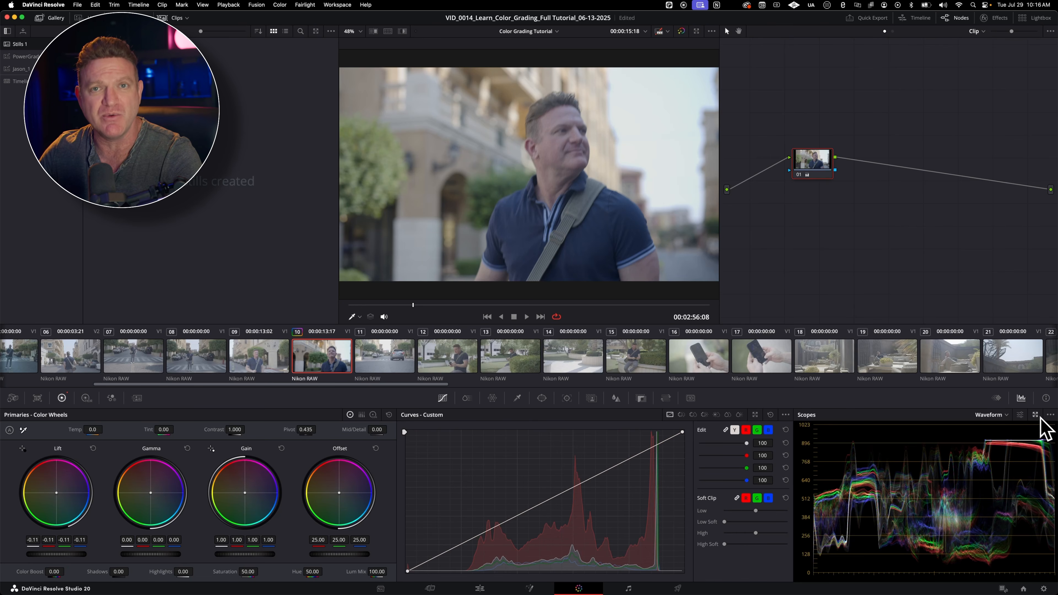
Step: Open the scopes in a separate floating window and set its scope type to Waveform
{"action": "left_click", "coordinate": [1034, 415]}
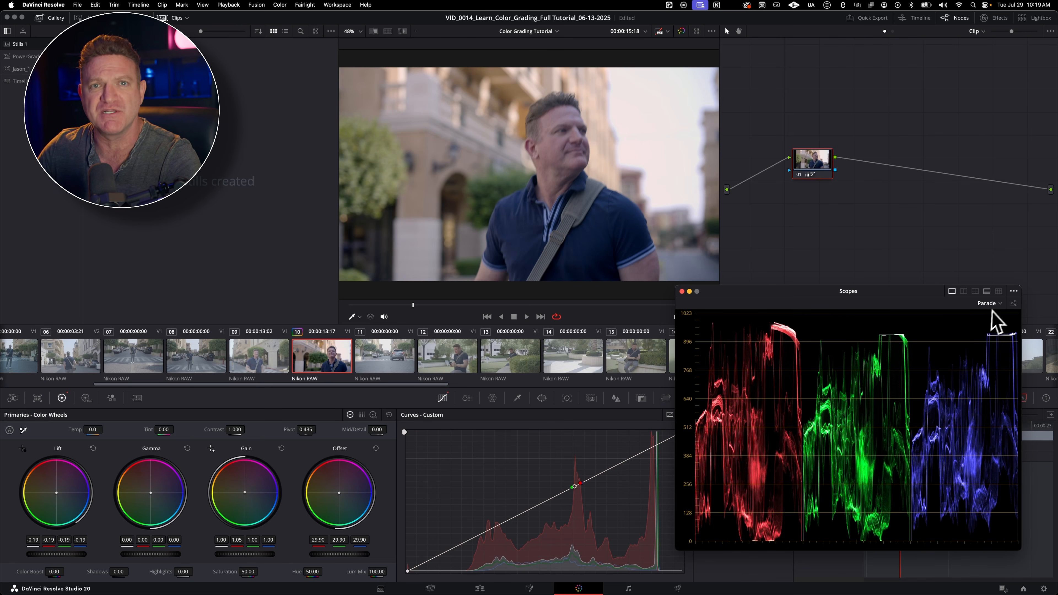
{"action": "left_click", "coordinate": [987, 303]}
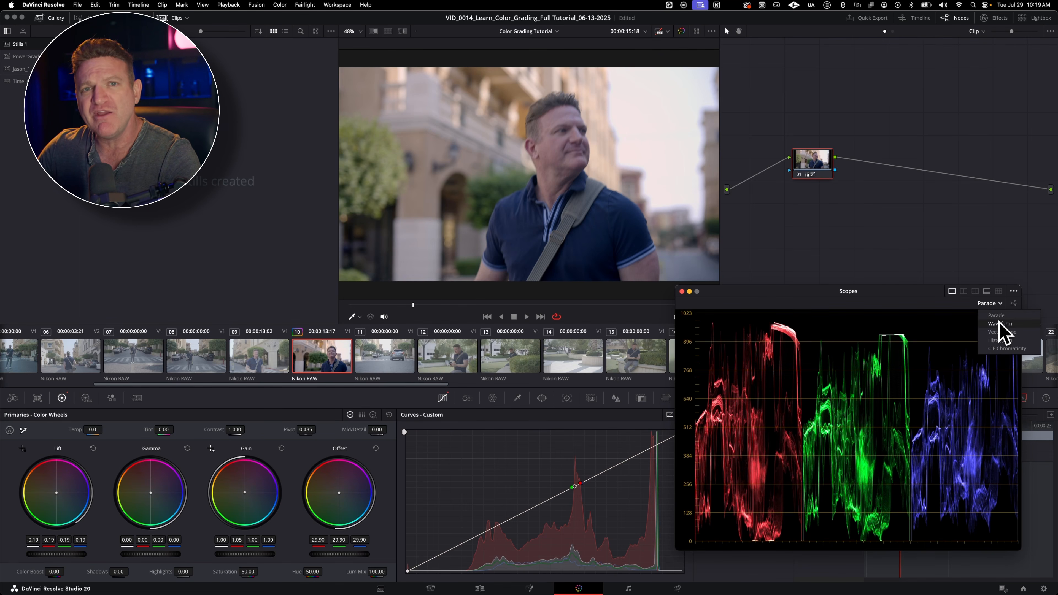
{"action": "left_click", "coordinate": [1004, 333]}
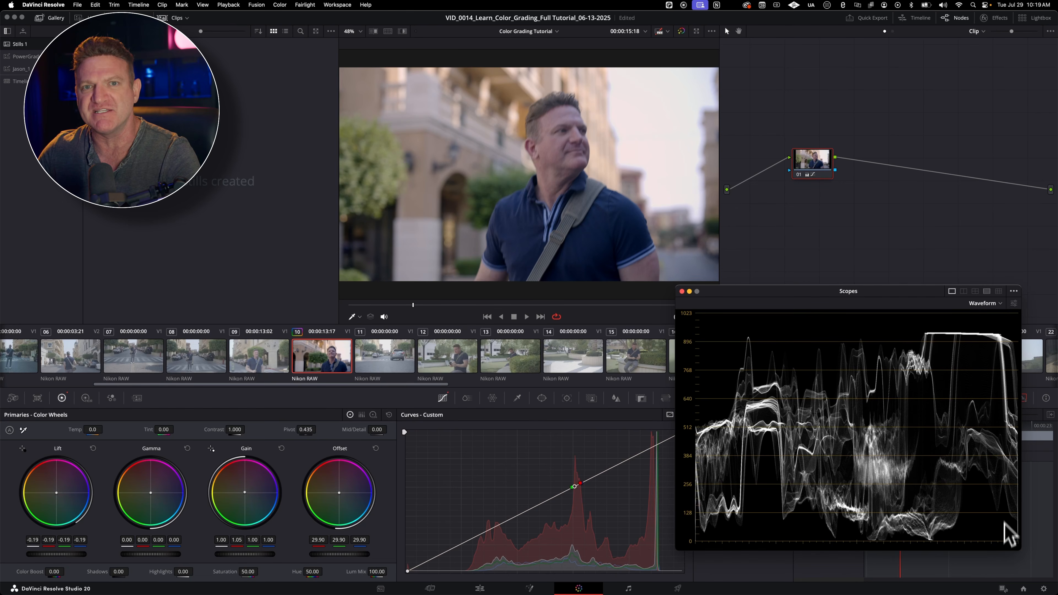
Step: Reset the grade on node 01, and set Offset to 55.80, Lift to -0.31 and Gain to 0.92
{"action": "right_click", "coordinate": [817, 163]}
{"action": "left_click", "coordinate": [829, 166]}
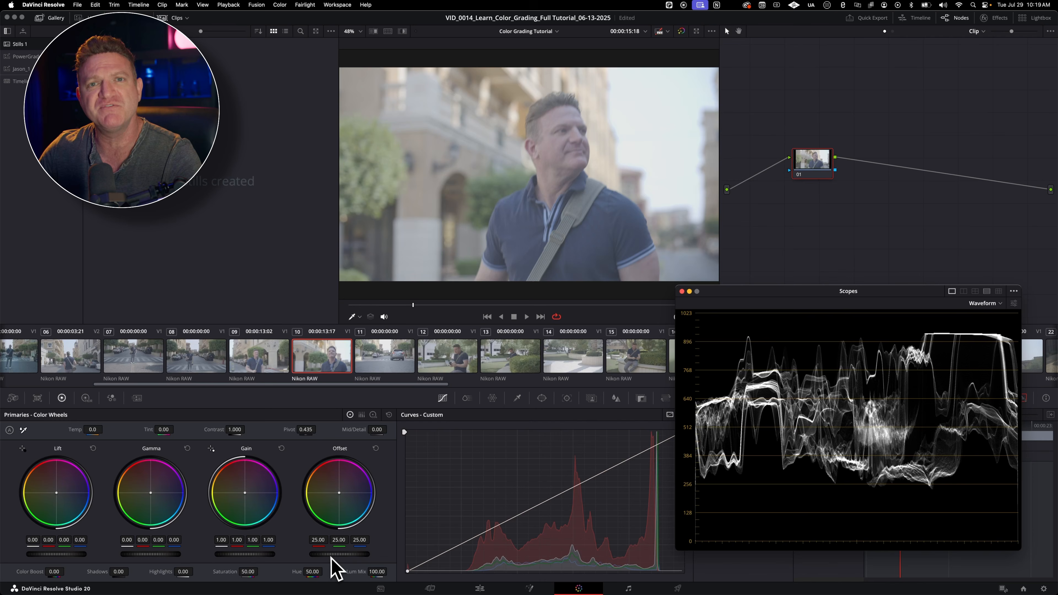
{"action": "left_click_drag", "start_coordinate": [331, 556], "coordinate": [394, 557]}
{"action": "left_click_drag", "start_coordinate": [70, 555], "coordinate": [35, 555]}
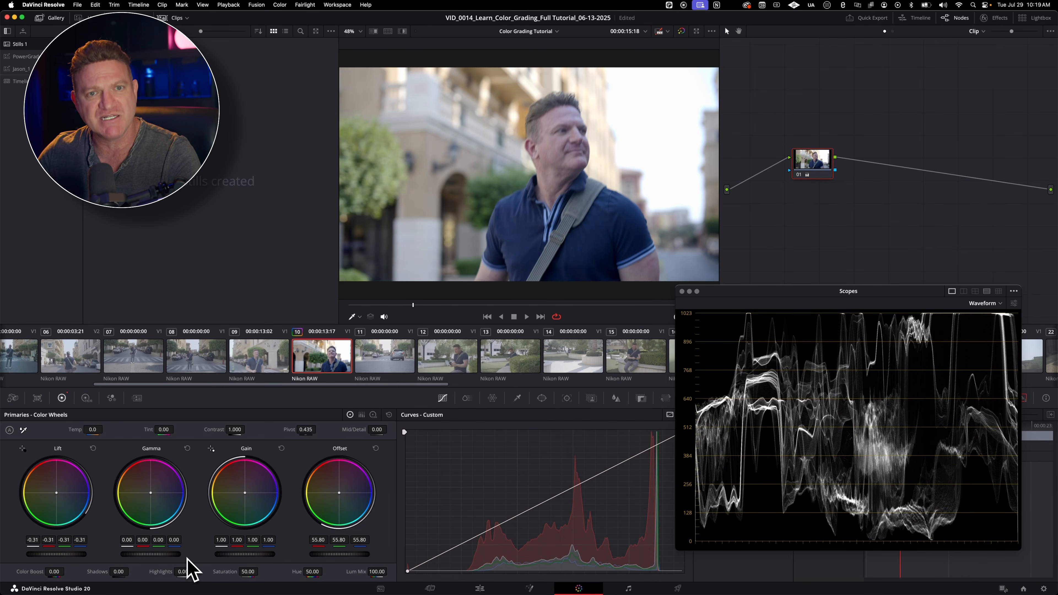
{"action": "left_click_drag", "start_coordinate": [267, 555], "coordinate": [259, 555]}
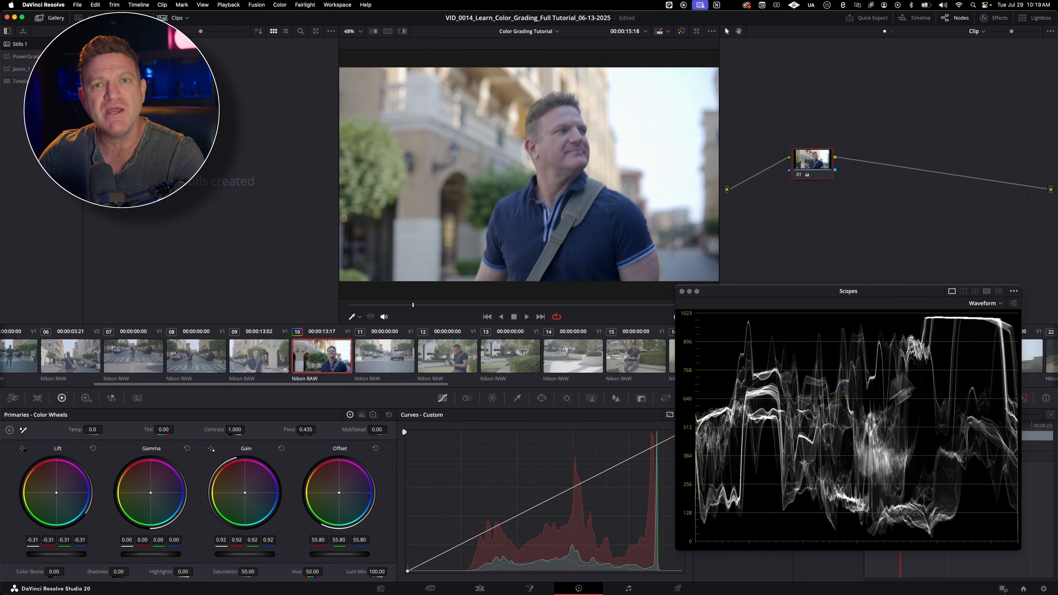
Step: Enable Display Qualifier Focus for the scopes and set the viewer's on-screen control to Qualifier
{"action": "left_click", "coordinate": [1013, 291]}
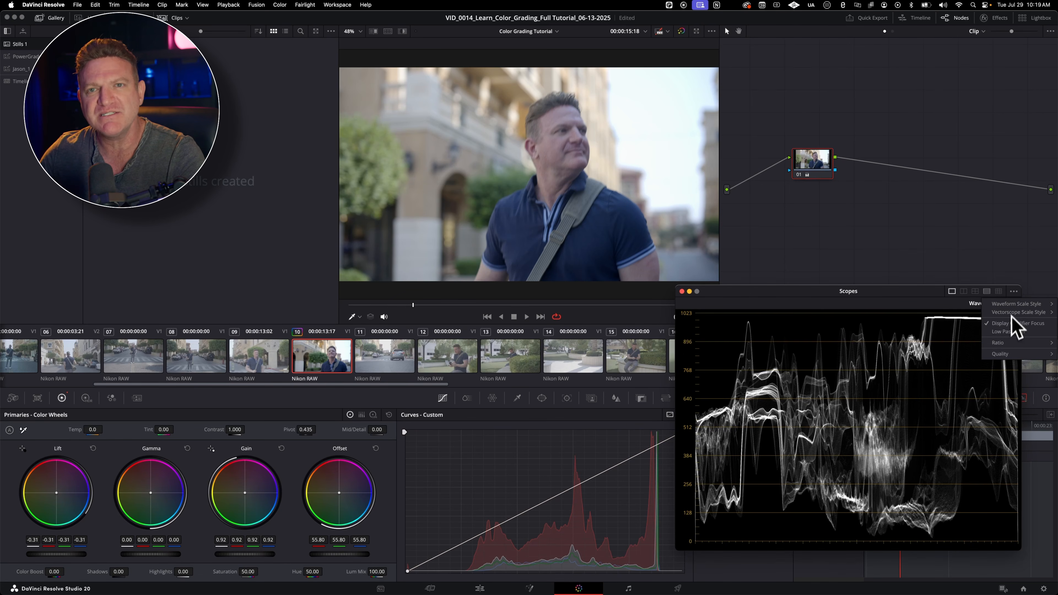
{"action": "left_click", "coordinate": [1014, 291]}
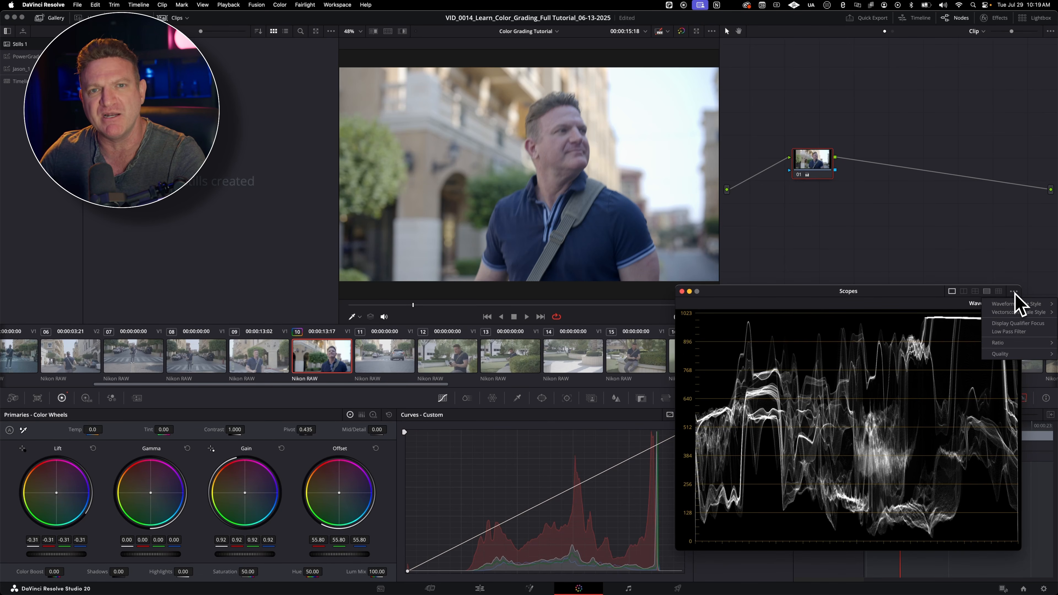
{"action": "left_click", "coordinate": [1015, 324]}
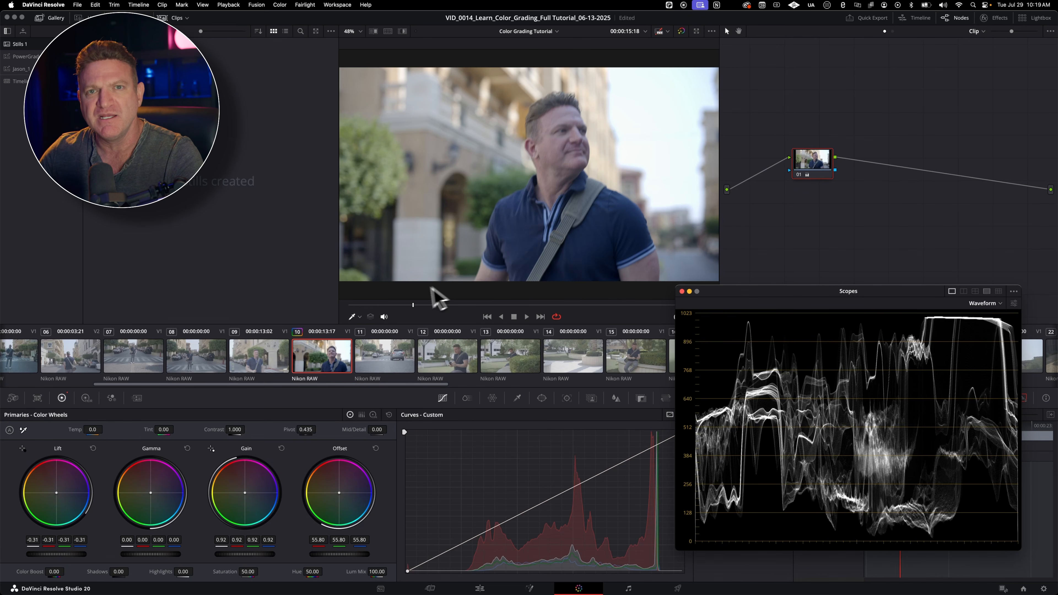
{"action": "left_click", "coordinate": [359, 318]}
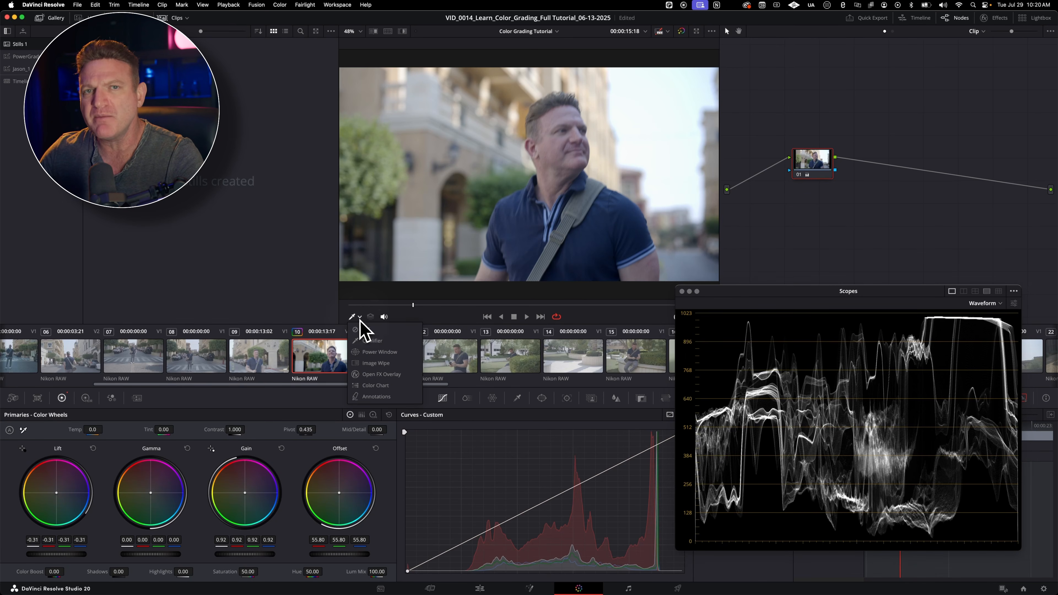
{"action": "left_click", "coordinate": [366, 341]}
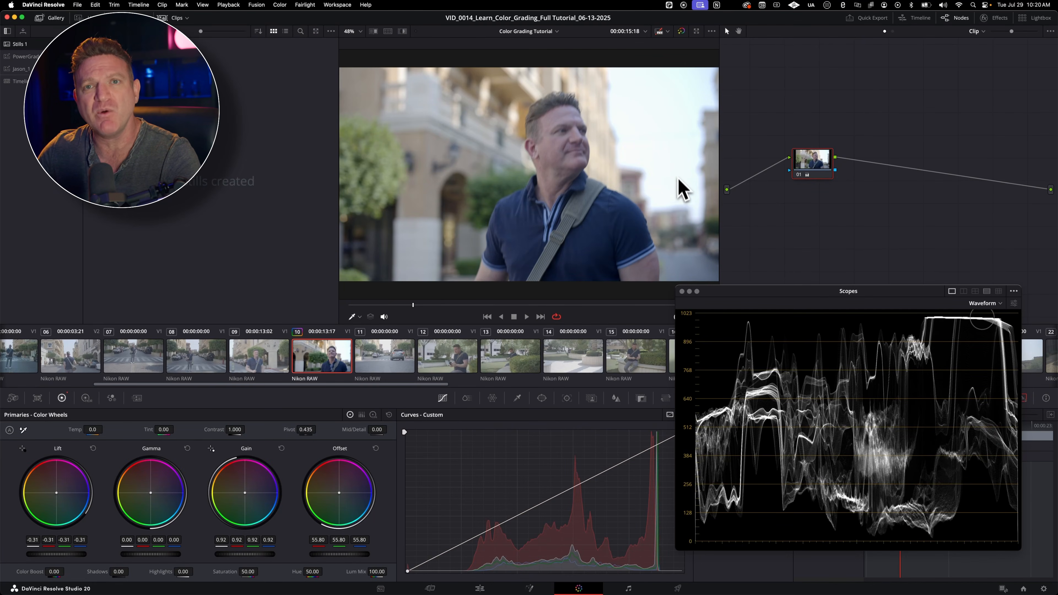
Step: Switch the floating scope to Vectorscope and sample the skin on the man's face in the viewer
{"action": "left_click", "coordinate": [986, 304]}
{"action": "left_click", "coordinate": [991, 332]}
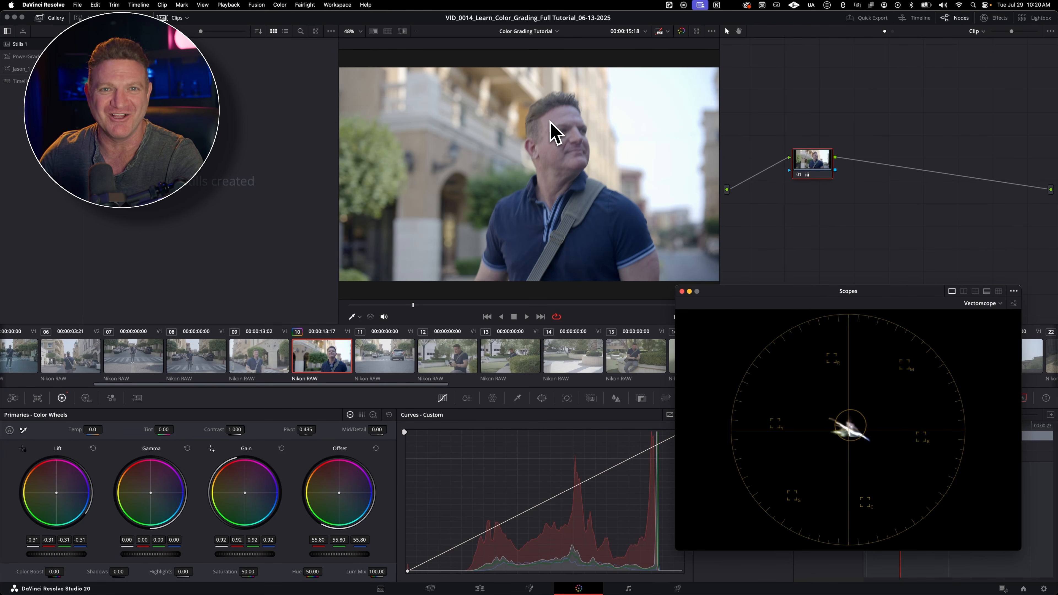
{"action": "left_click", "coordinate": [555, 160]}
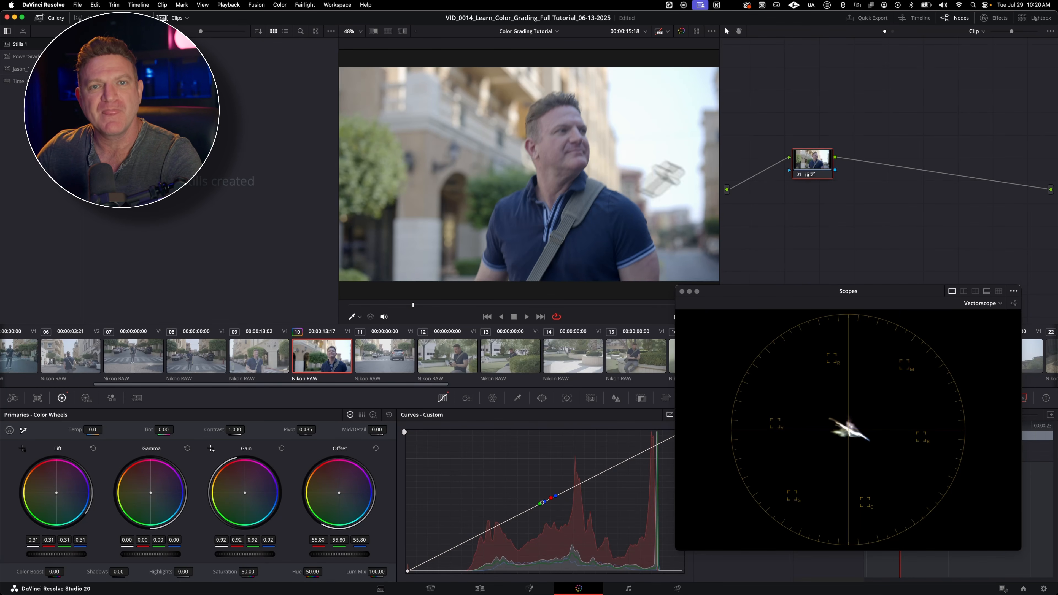
Step: Switch the scope to Parade and shift the Gain color balance to red 0.93, green 0.93 and blue 0.82
{"action": "left_click", "coordinate": [990, 304]}
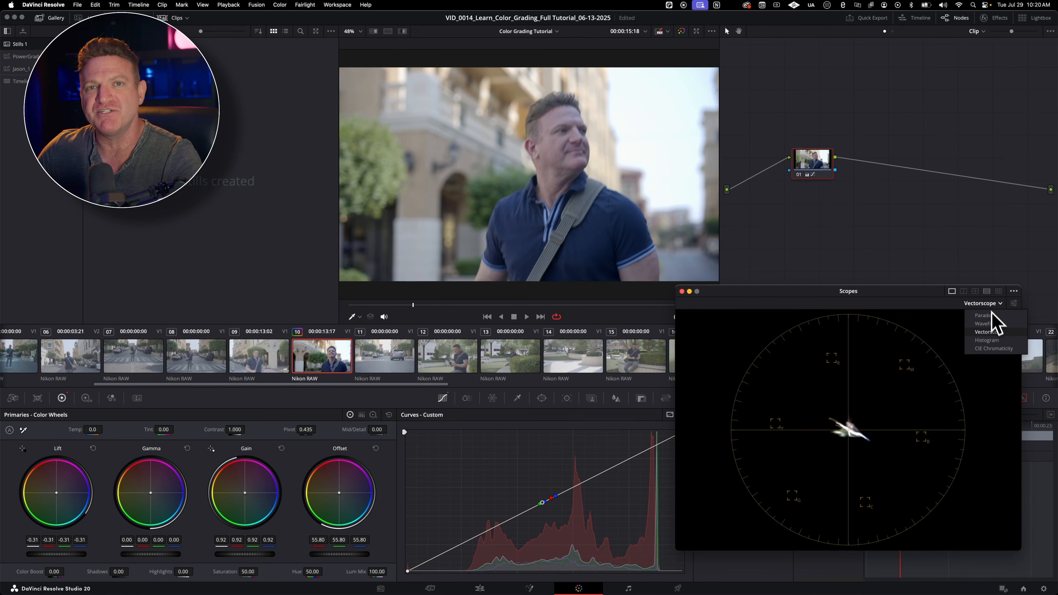
{"action": "left_click", "coordinate": [992, 315]}
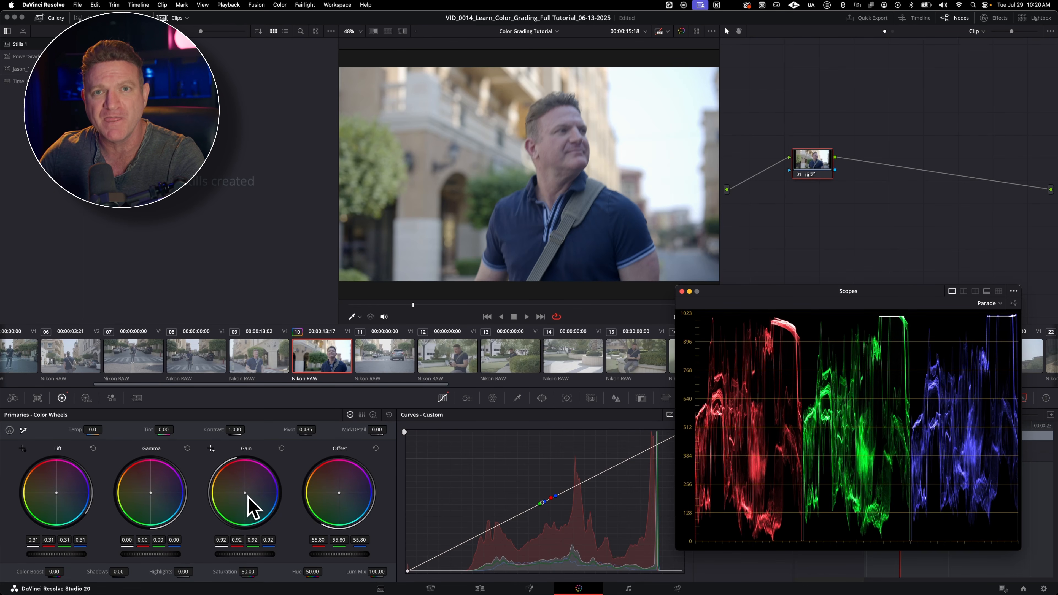
{"action": "mouse_move", "coordinate": [246, 501]}
{"action": "left_mouse_down"}
{"action": "mouse_move", "coordinate": [233, 485]}
{"action": "mouse_move", "coordinate": [244, 492]}
{"action": "left_mouse_up"}
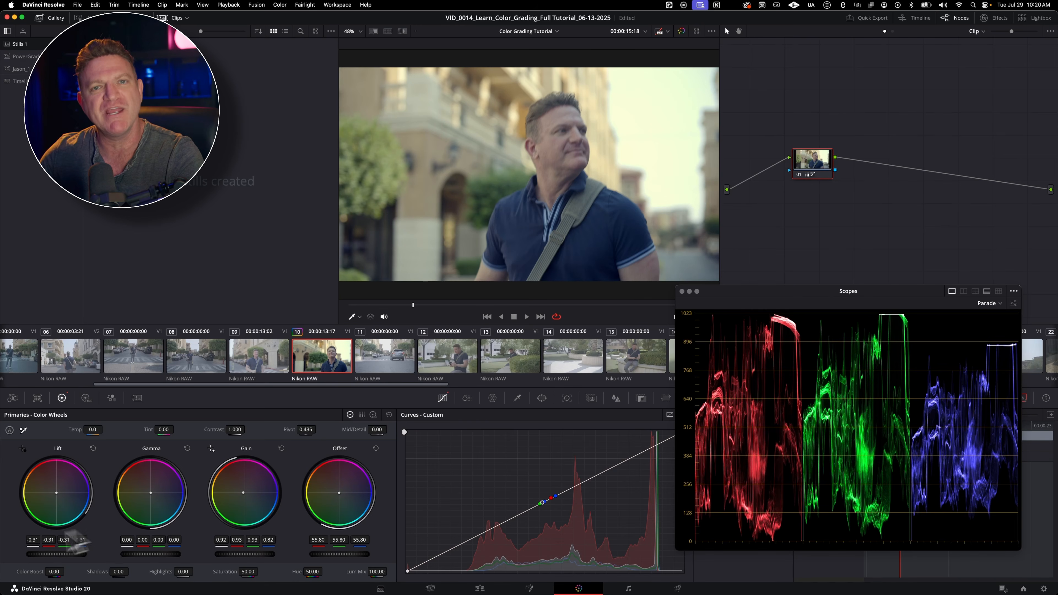
Step: Reset the Lift, Gain and Offset wheels of clip 10 to their defaults
{"action": "left_click", "coordinate": [92, 449]}
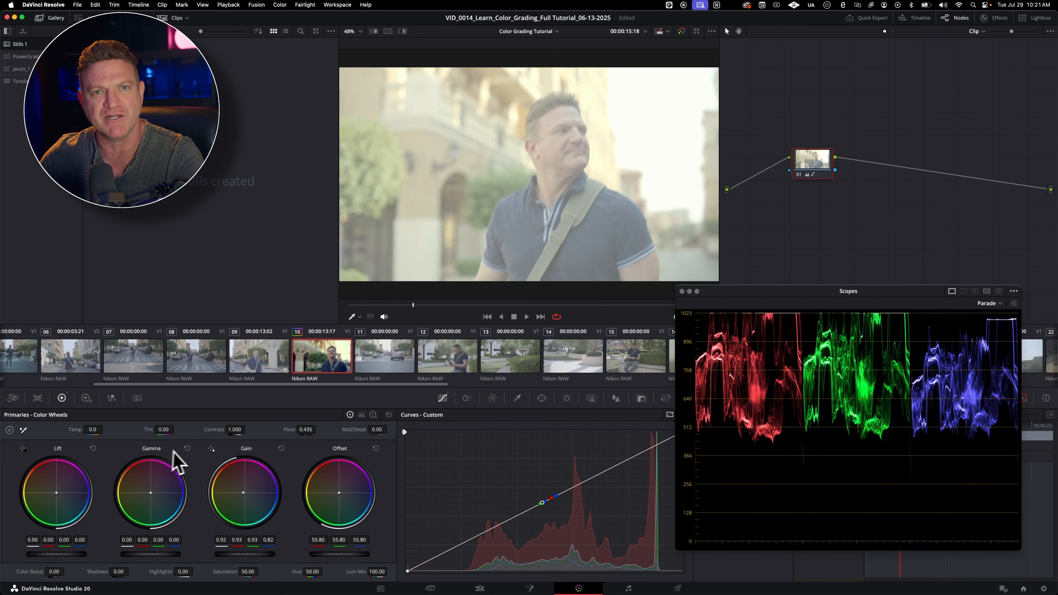
{"action": "left_click", "coordinate": [281, 449]}
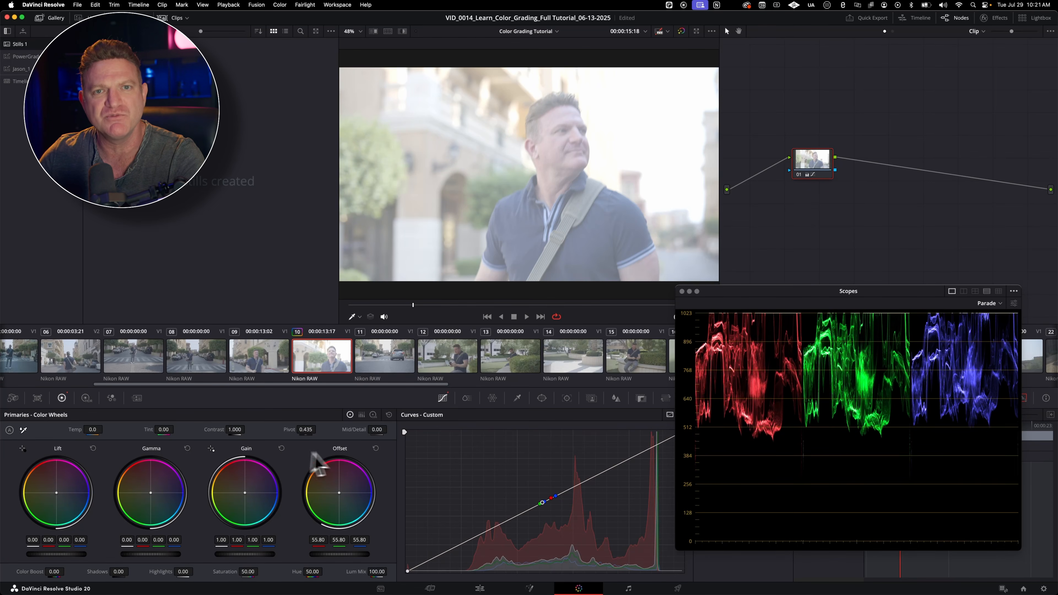
{"action": "left_click", "coordinate": [376, 449]}
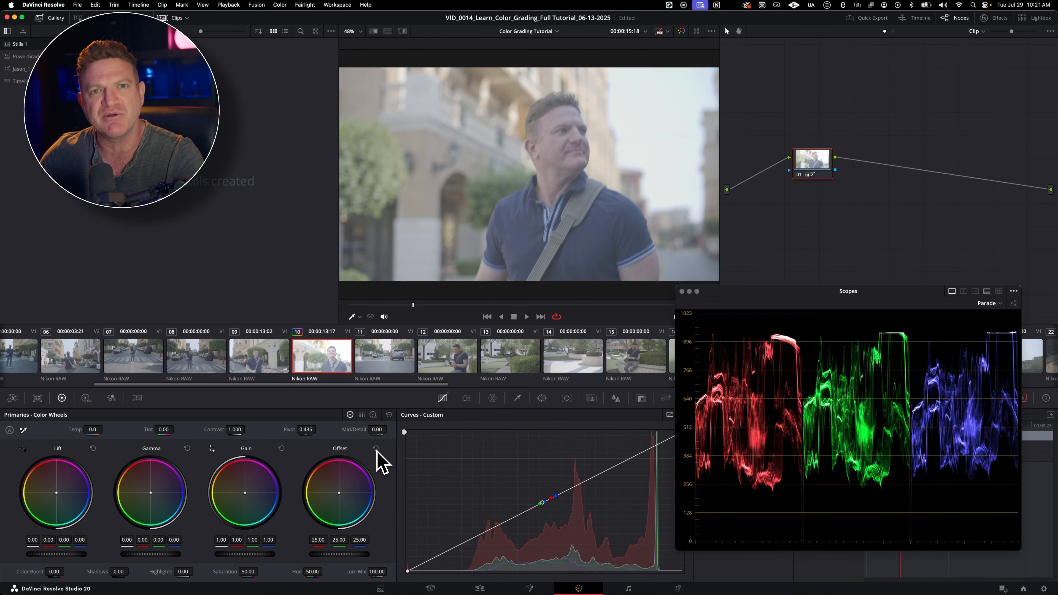
Step: Switch the scope to Vectorscope, try Saturation at 0, and set Lift to -0.18, Gain to 1.25 and Saturation to 100
{"action": "left_click", "coordinate": [999, 303]}
{"action": "left_click", "coordinate": [1001, 332]}
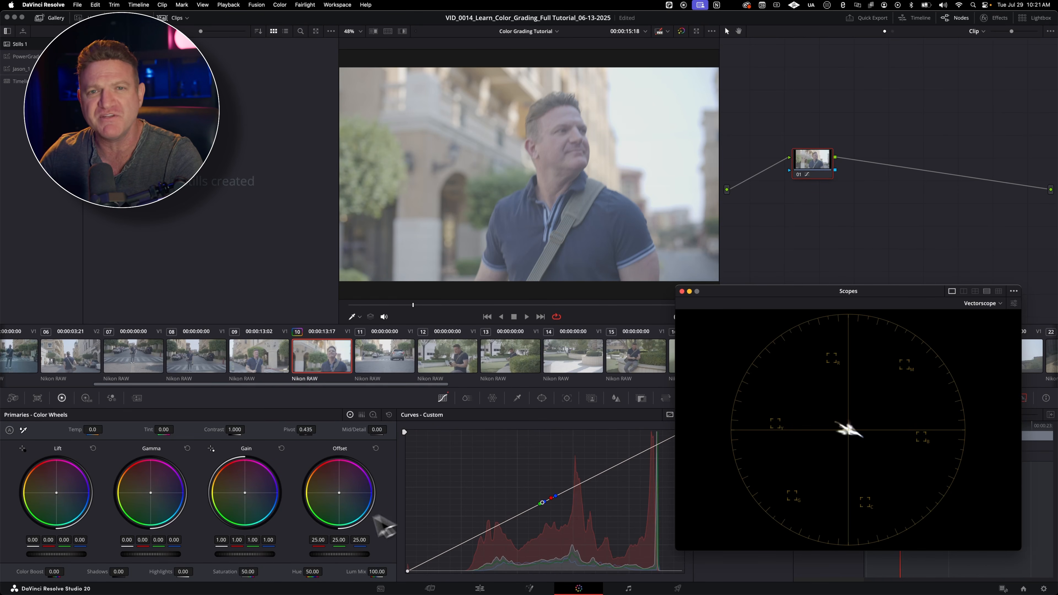
{"action": "left_click_drag", "start_coordinate": [255, 572], "coordinate": [243, 572]}
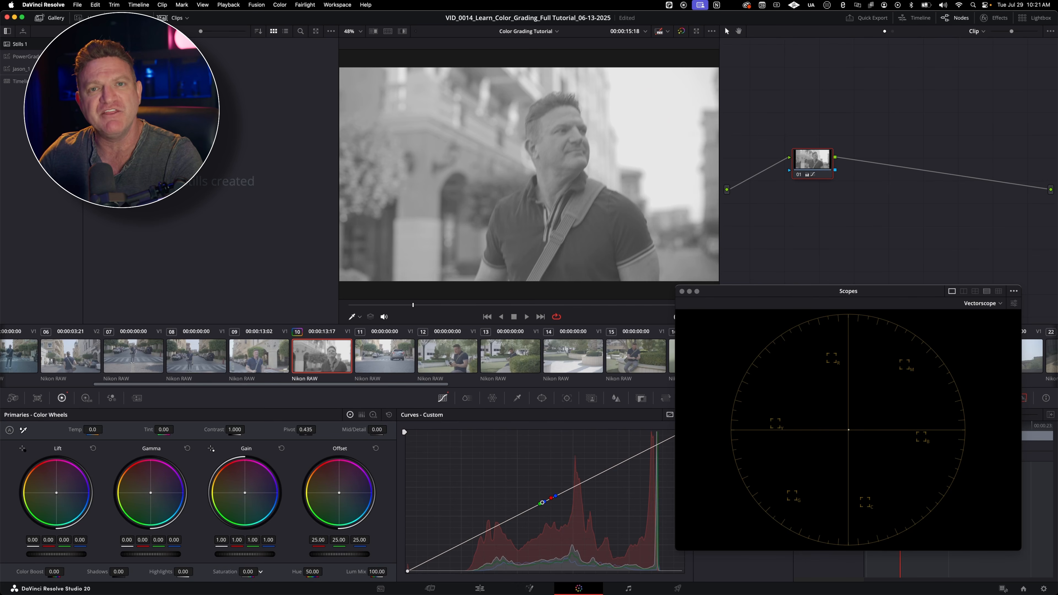
{"action": "left_click_drag", "start_coordinate": [248, 572], "coordinate": [258, 572]}
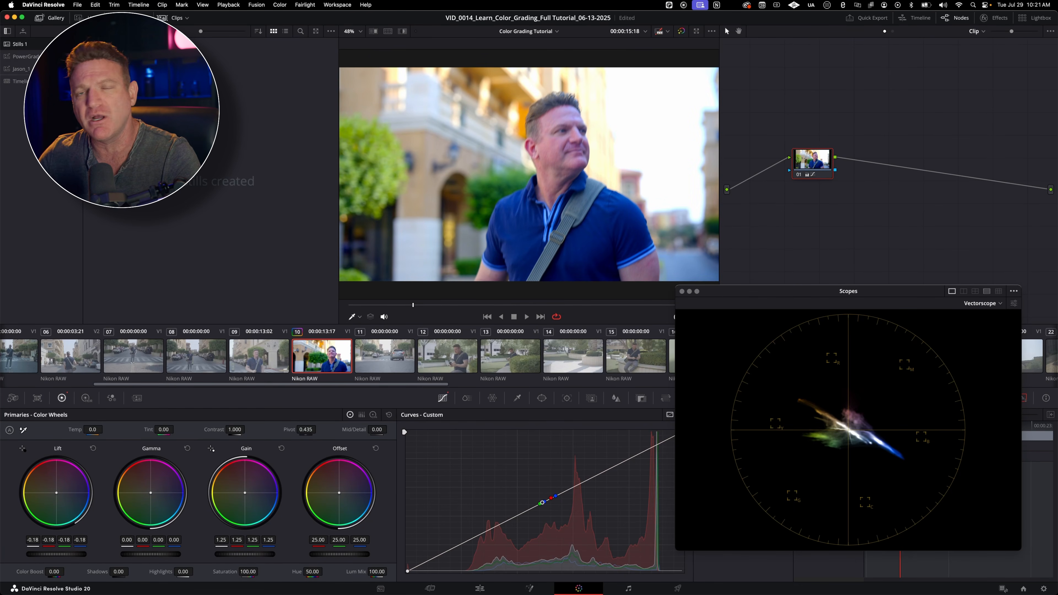
Step: Sweep Saturation repeatedly between about 35 and 100 against the vectorscope and leave it at 76
{"action": "left_click_drag", "start_coordinate": [252, 570], "coordinate": [136, 569]}
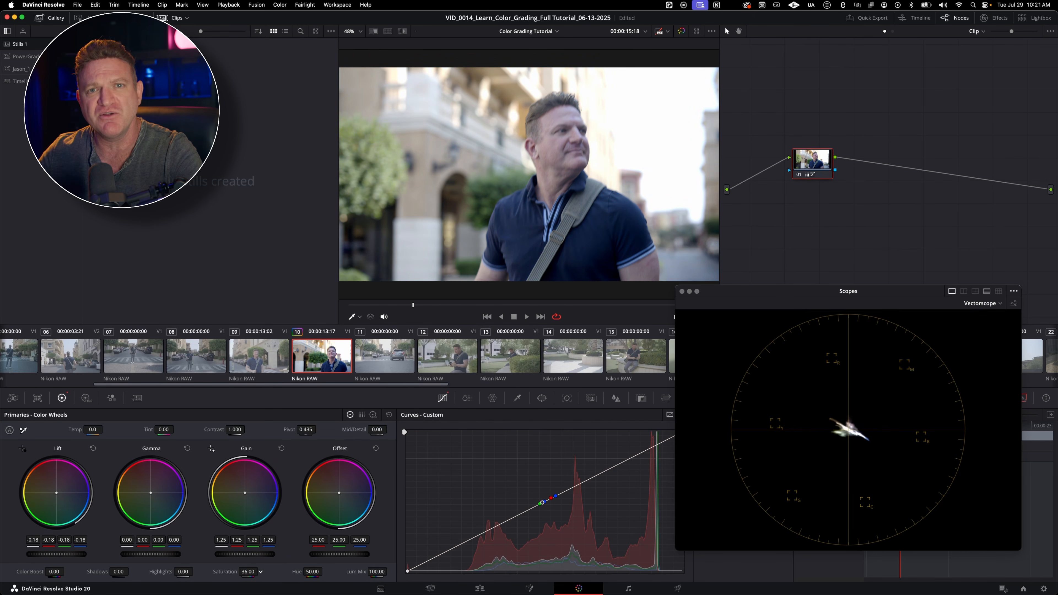
{"action": "left_click_drag", "start_coordinate": [252, 571], "coordinate": [371, 570]}
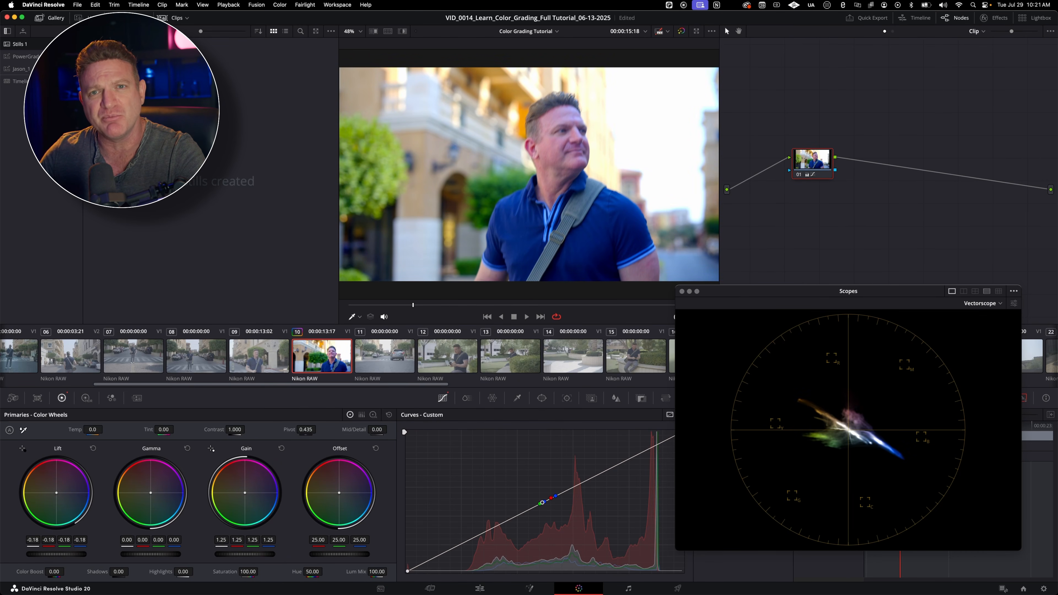
{"action": "key", "text": "super+z"}
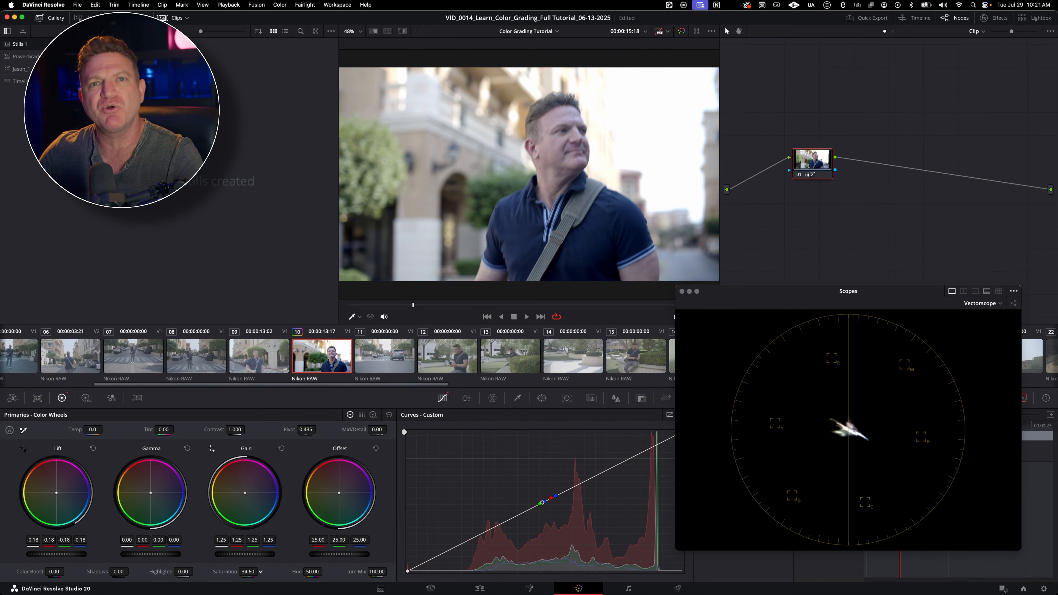
{"action": "left_click_drag", "start_coordinate": [261, 571], "coordinate": [364, 571]}
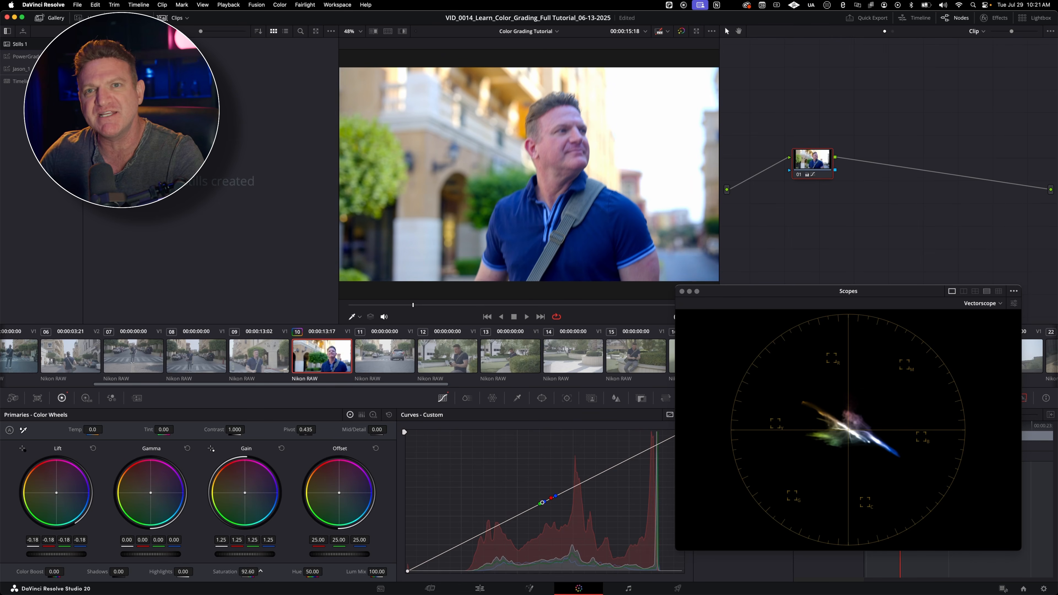
{"action": "left_click_drag", "start_coordinate": [260, 571], "coordinate": [226, 571]}
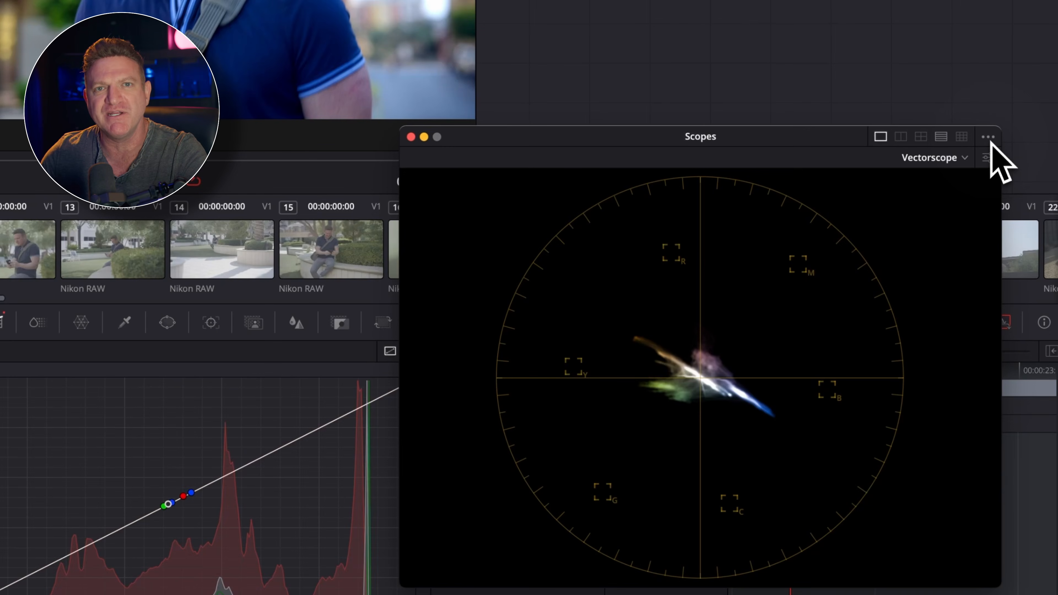
Step: Turn on Show Skin Tone Indicator in the vectorscope settings
{"action": "left_click", "coordinate": [987, 158]}
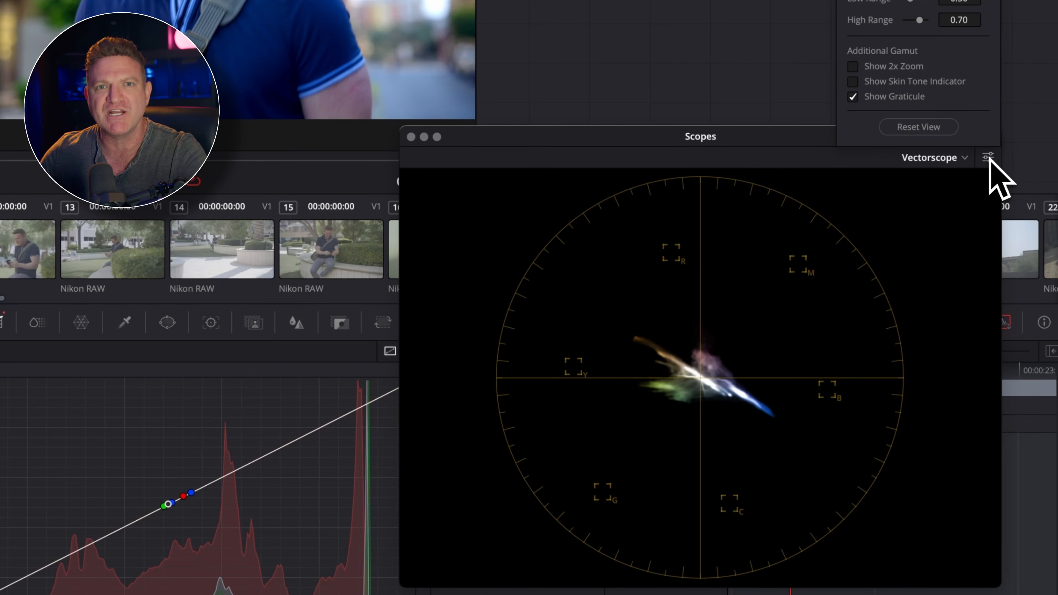
{"action": "left_click", "coordinate": [914, 80]}
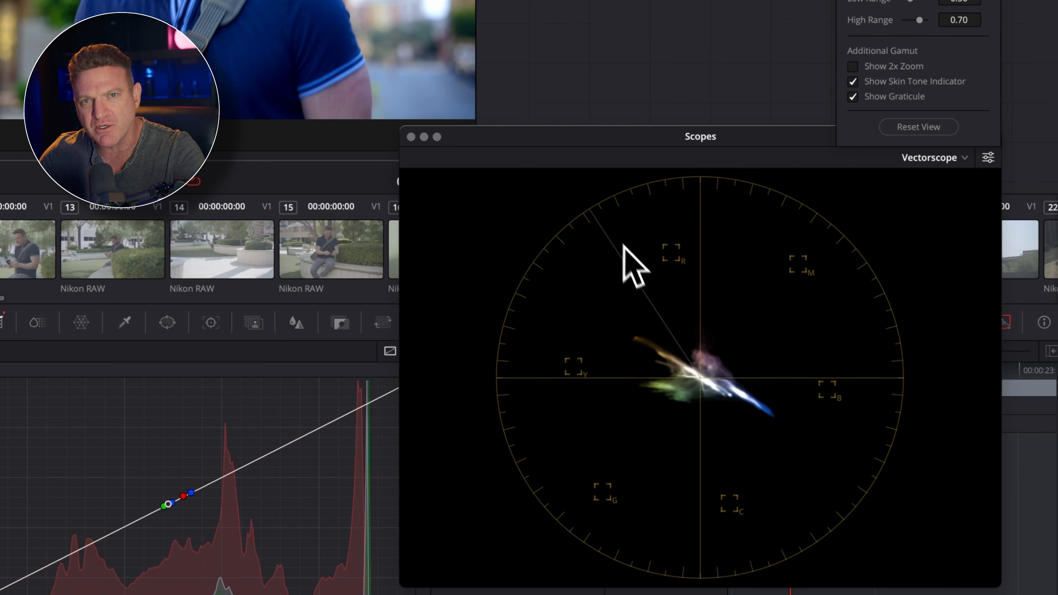
{"action": "left_click", "coordinate": [659, 316]}
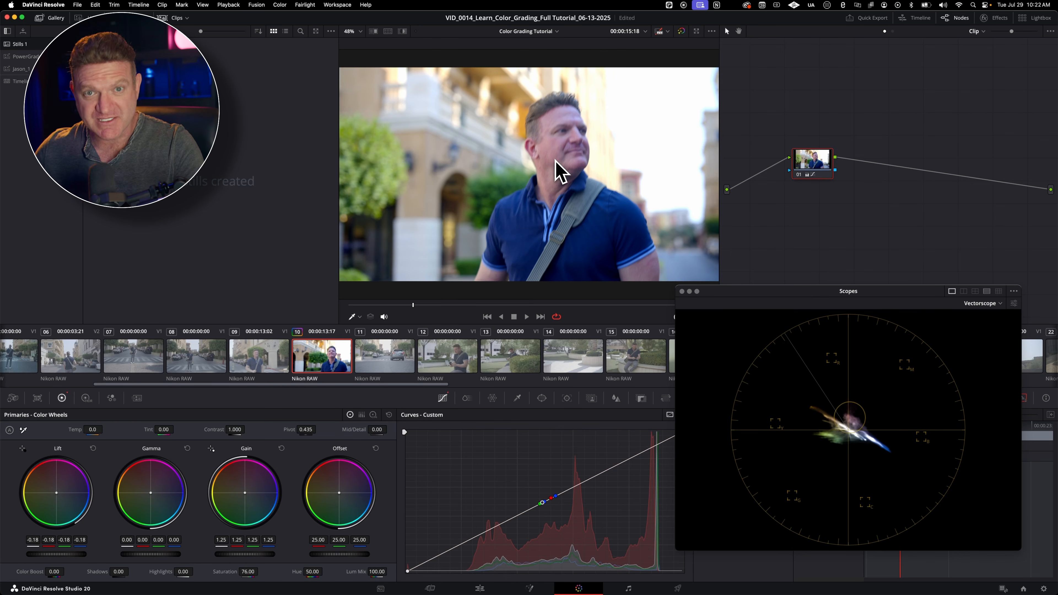
Step: Switch the scope to Histogram and lower the clip's Saturation to 54.40
{"action": "left_click", "coordinate": [993, 305]}
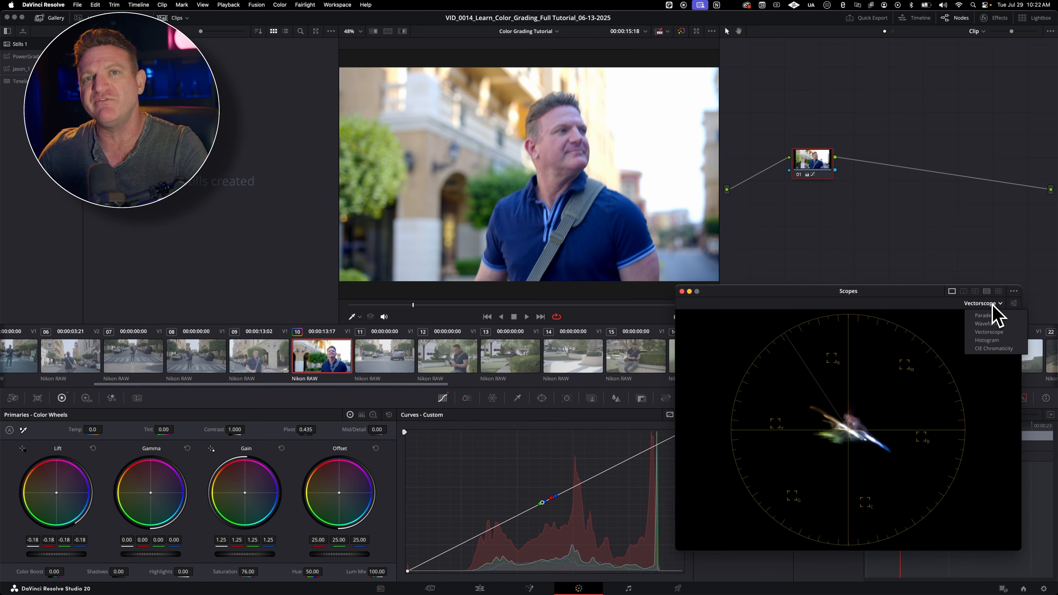
{"action": "left_click", "coordinate": [986, 341]}
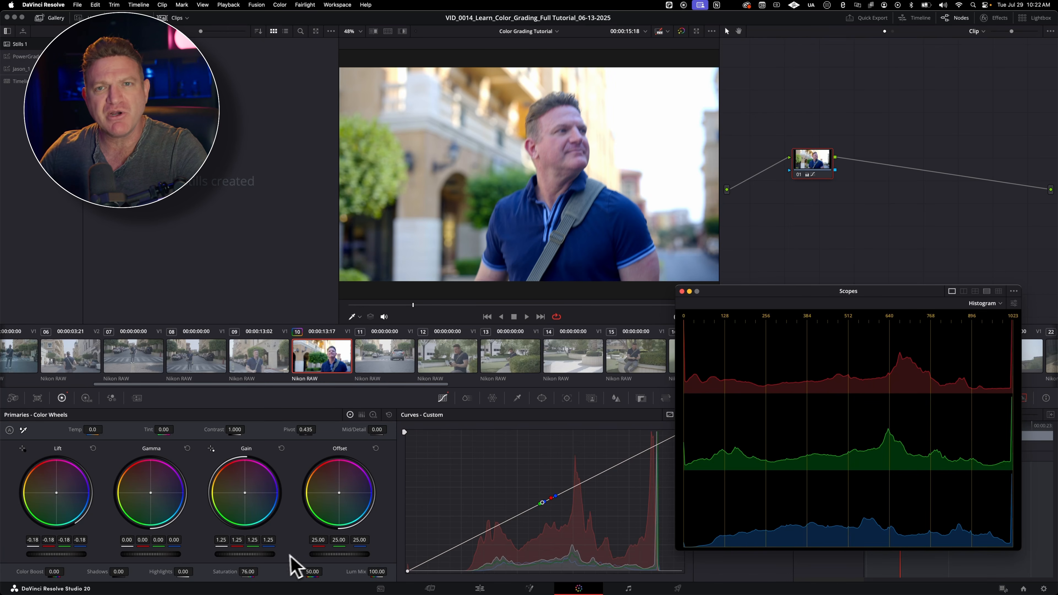
{"action": "left_click_drag", "start_coordinate": [247, 571], "coordinate": [235, 571]}
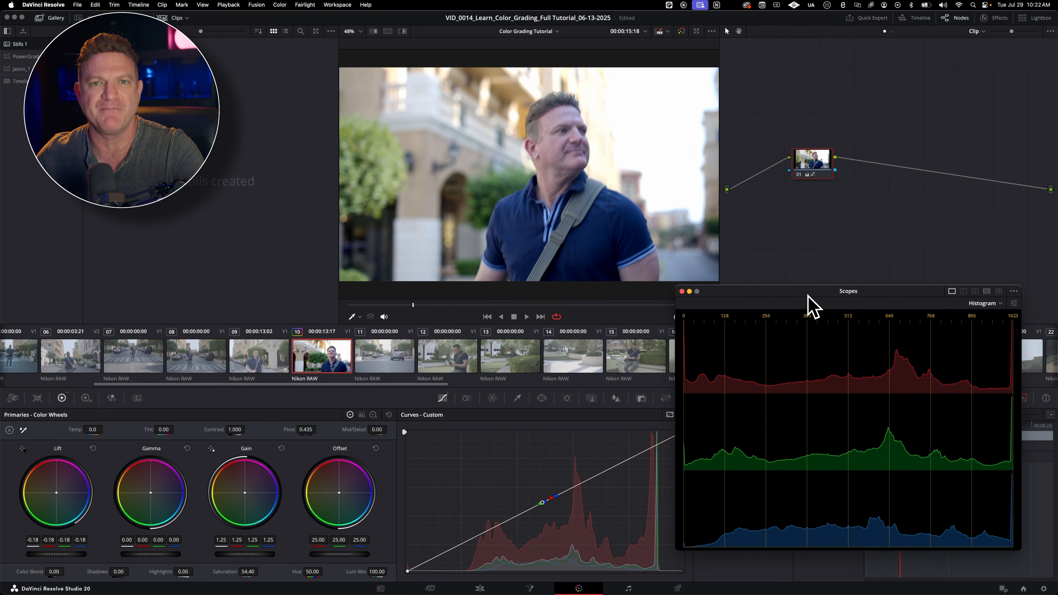
Step: Enlarge the Scopes window and try the multi-scope layouts, ending with the nine-scope grid
{"action": "left_click_drag", "start_coordinate": [810, 302], "coordinate": [1057, 303]}
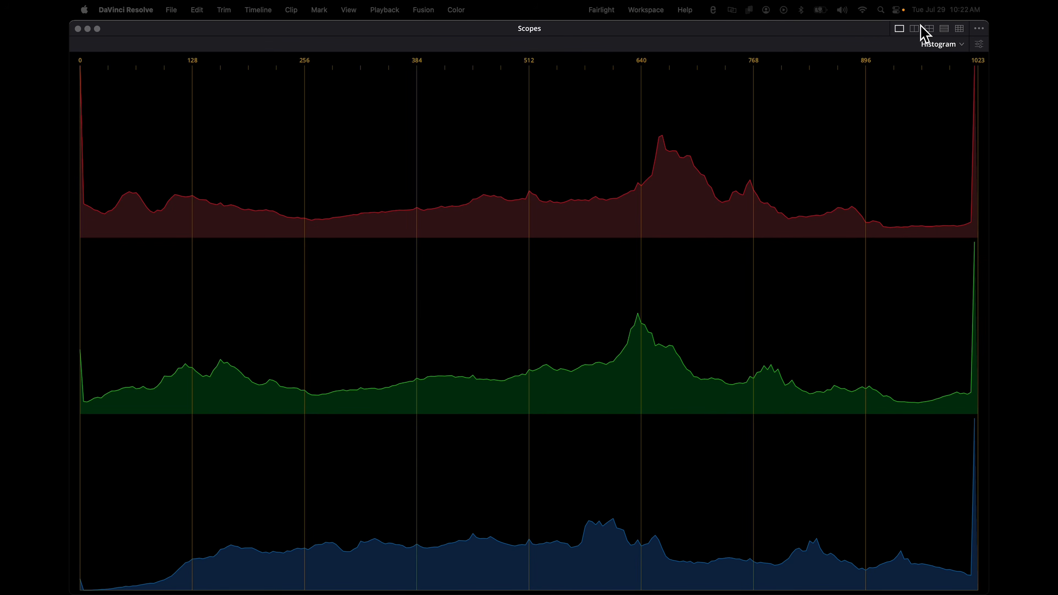
{"action": "left_click", "coordinate": [960, 28]}
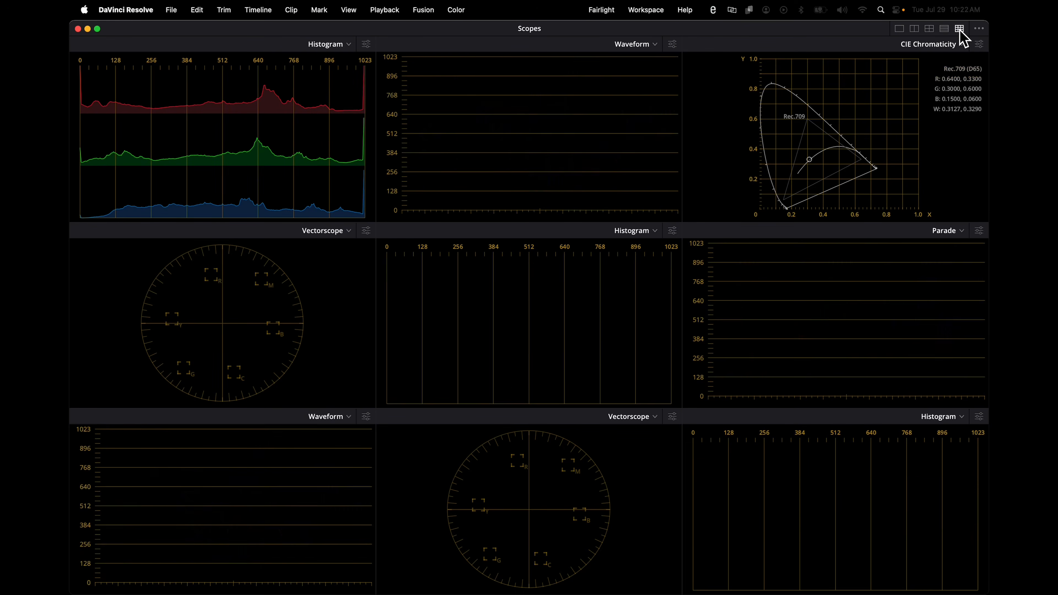
{"action": "left_click", "coordinate": [930, 28]}
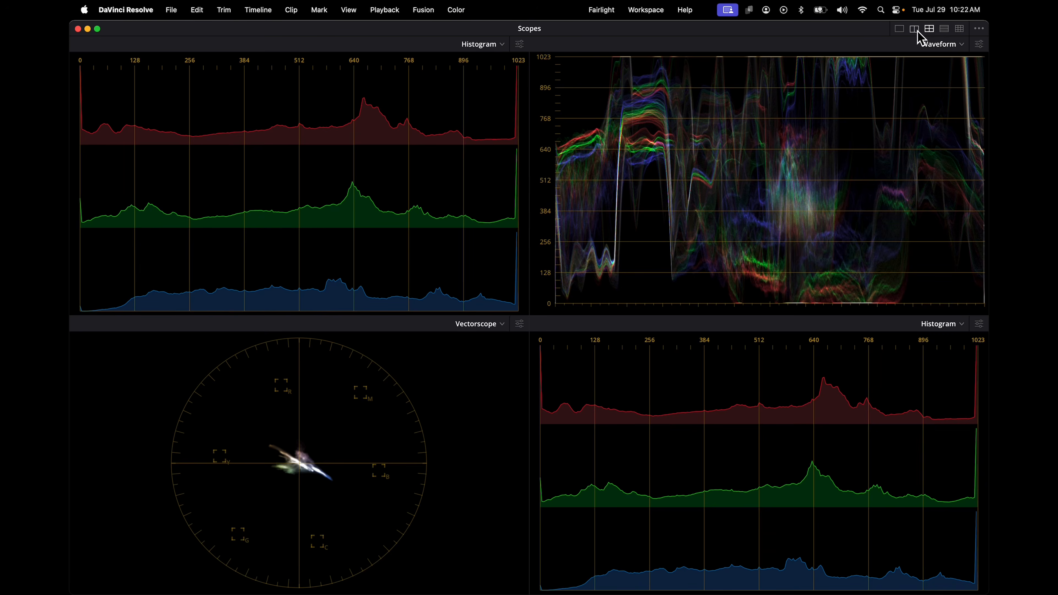
{"action": "left_click", "coordinate": [916, 29]}
{"action": "left_click", "coordinate": [944, 29]}
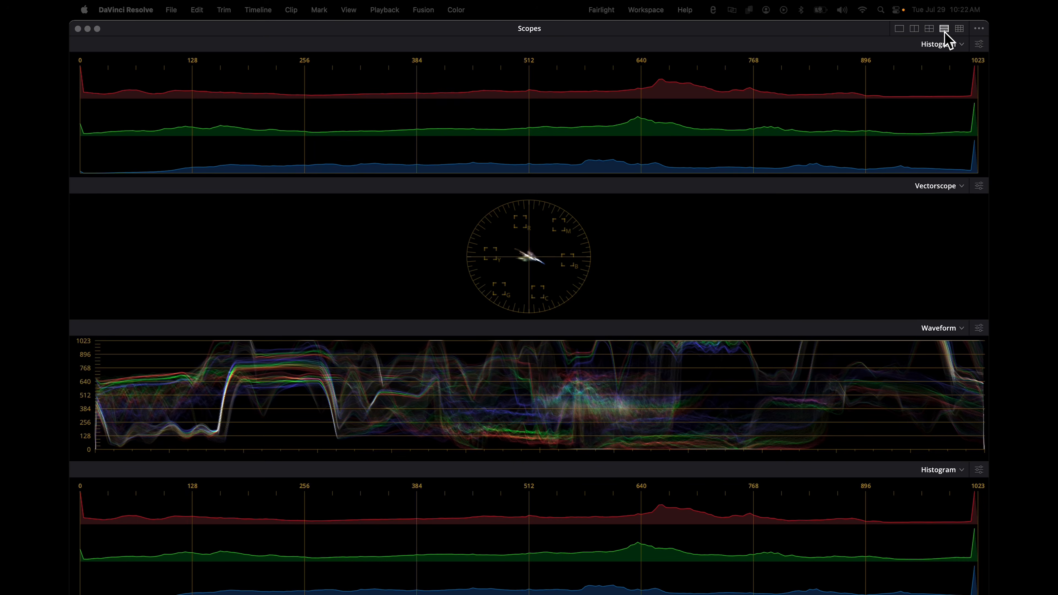
{"action": "left_click", "coordinate": [960, 30]}
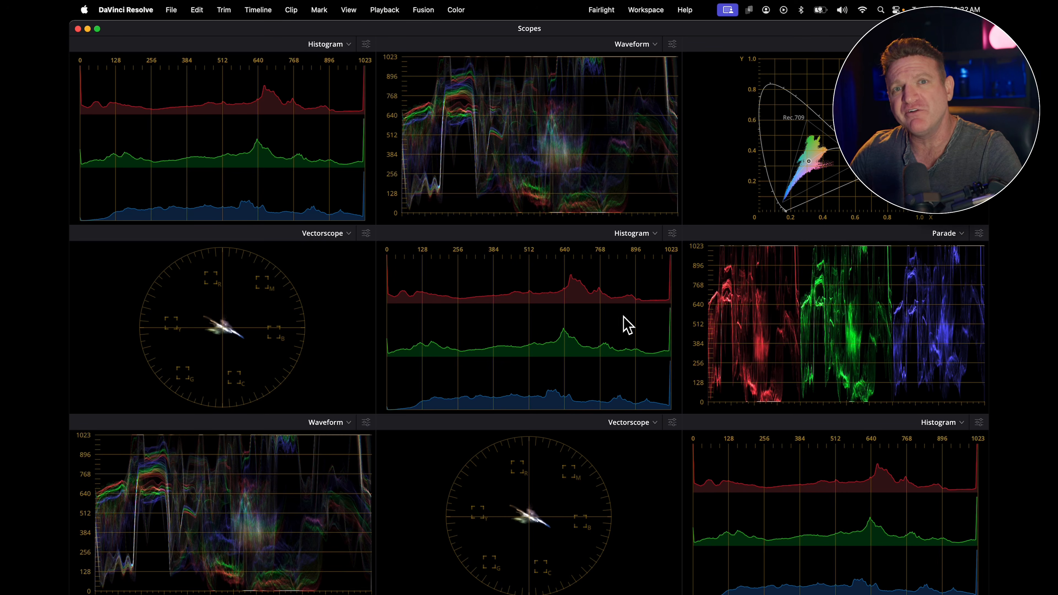
Step: Change the center scope and the last scope of the middle row to Vectorscope
{"action": "left_click", "coordinate": [653, 234]}
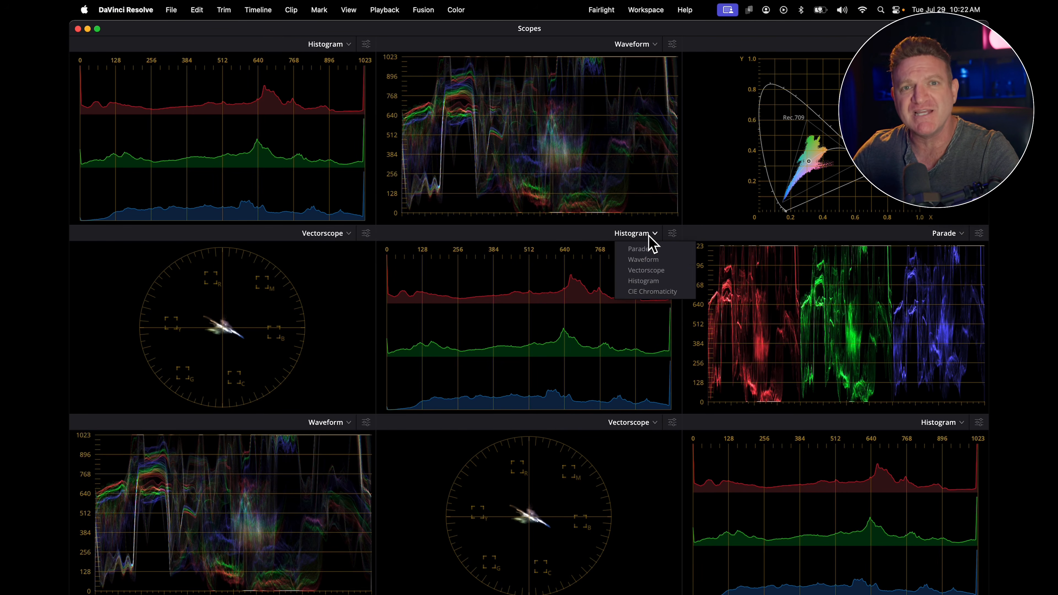
{"action": "left_click", "coordinate": [646, 271]}
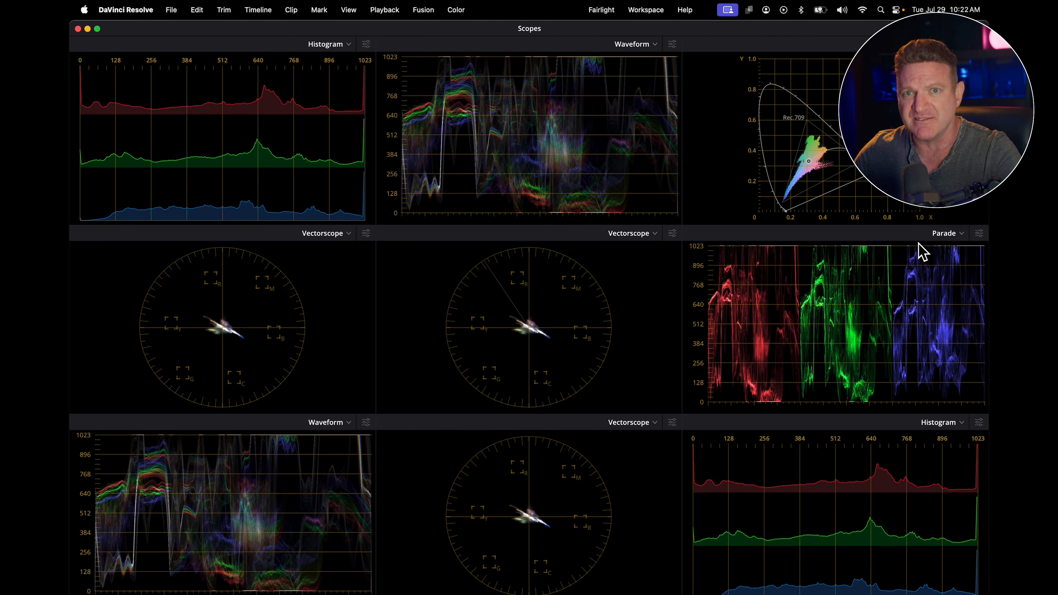
{"action": "left_click", "coordinate": [947, 235]}
{"action": "left_click", "coordinate": [945, 270]}
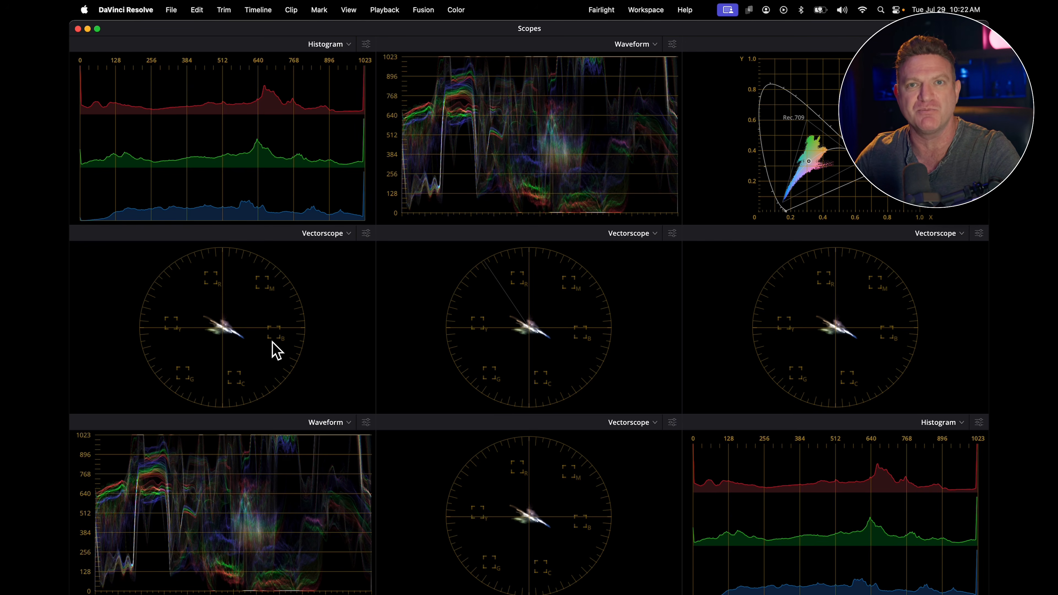
Step: Limit the three middle-row vectorscopes to the Low, Mid and High tonal ranges respectively, and check the first one's settings
{"action": "left_click", "coordinate": [366, 233]}
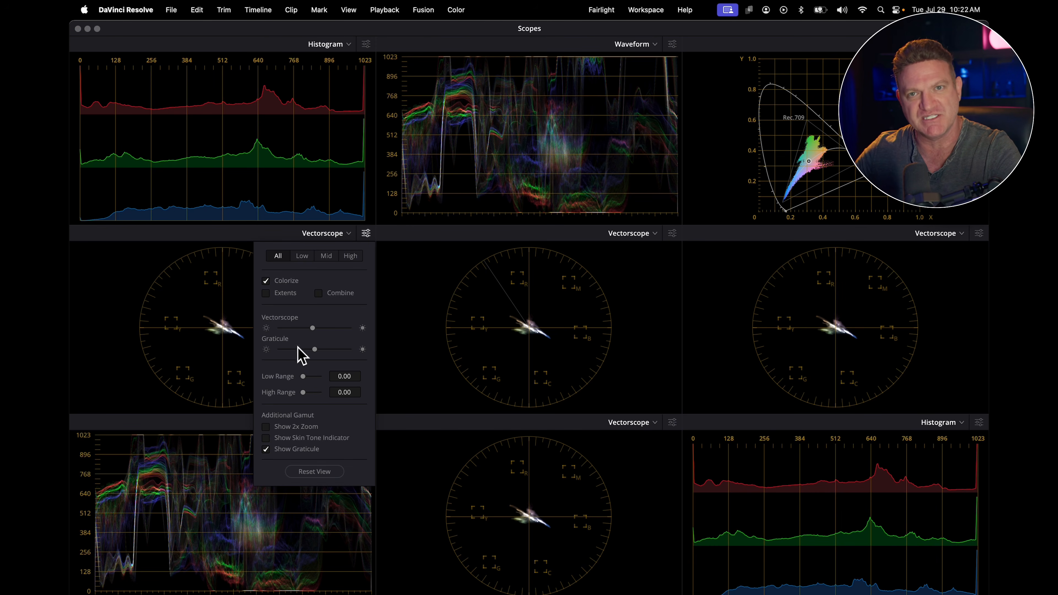
{"action": "left_click", "coordinate": [309, 259]}
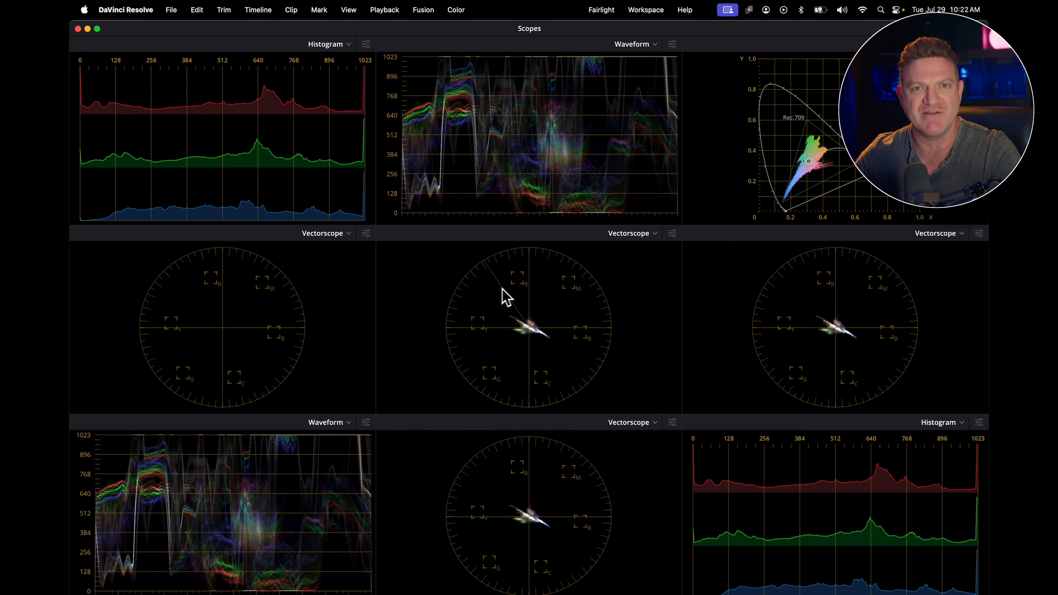
{"action": "left_click", "coordinate": [673, 234]}
{"action": "left_click", "coordinate": [632, 256]}
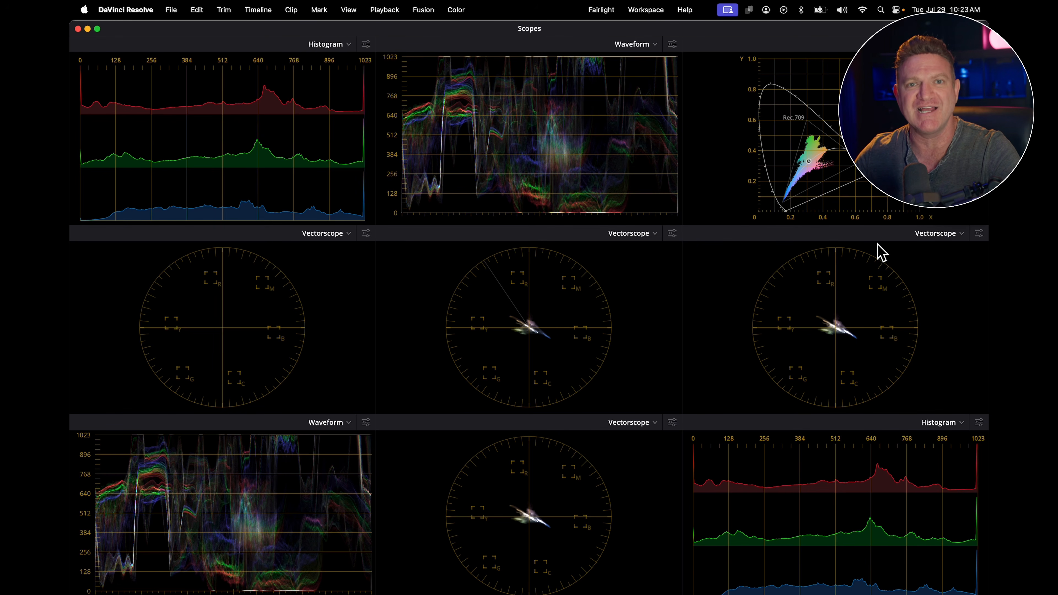
{"action": "left_click", "coordinate": [979, 234]}
{"action": "left_click", "coordinate": [962, 260]}
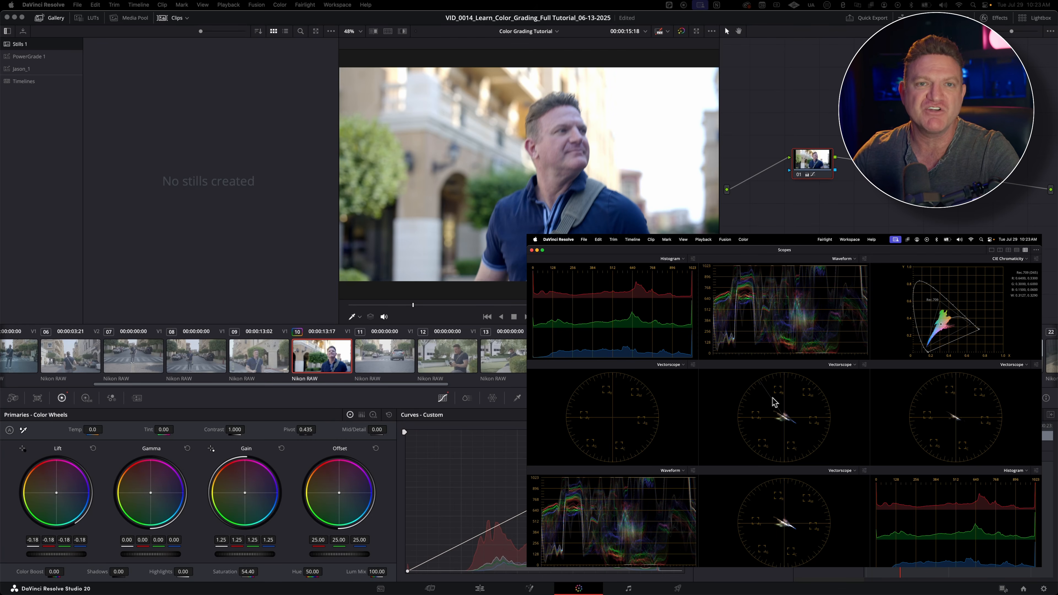
{"action": "left_click", "coordinate": [694, 365]}
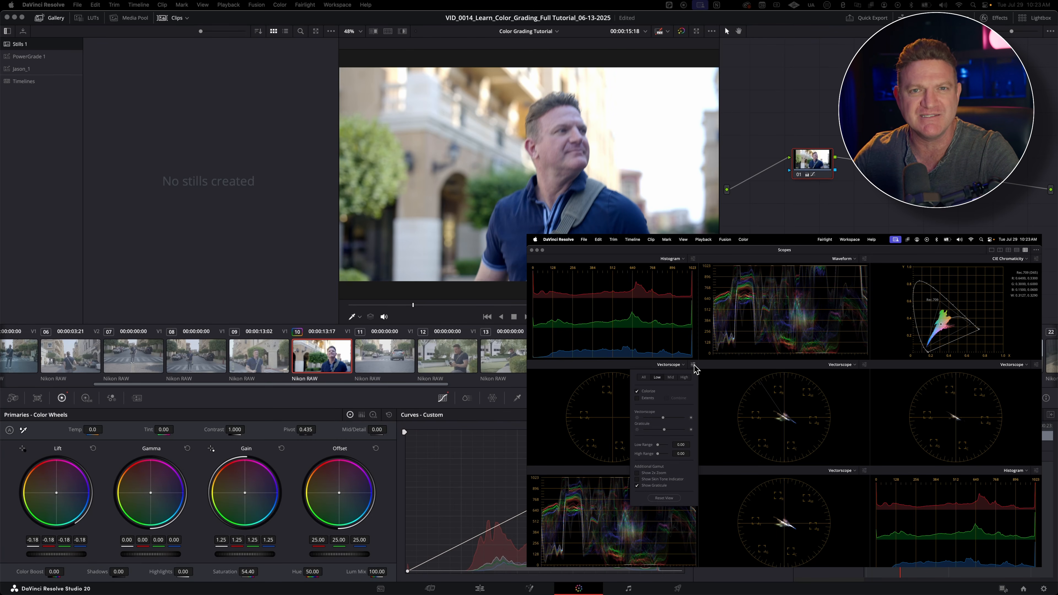
{"action": "left_click", "coordinate": [693, 366]}
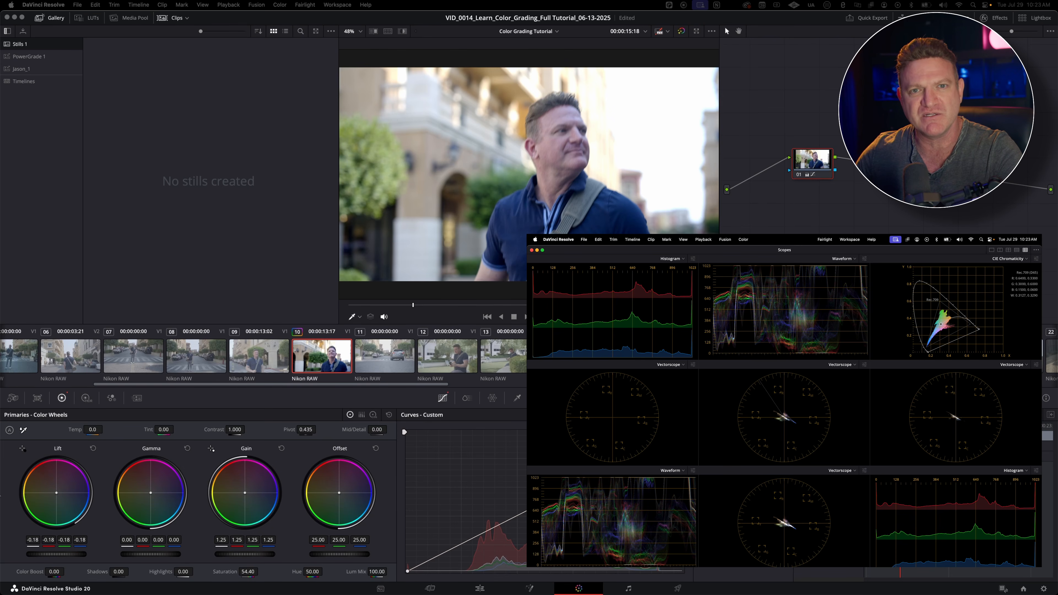
Step: Push clip 10's Lift color balance toward green, to about -0.38 red, -0.10 green and -0.37 blue
{"action": "left_click_drag", "start_coordinate": [62, 500], "coordinate": [53, 513]}
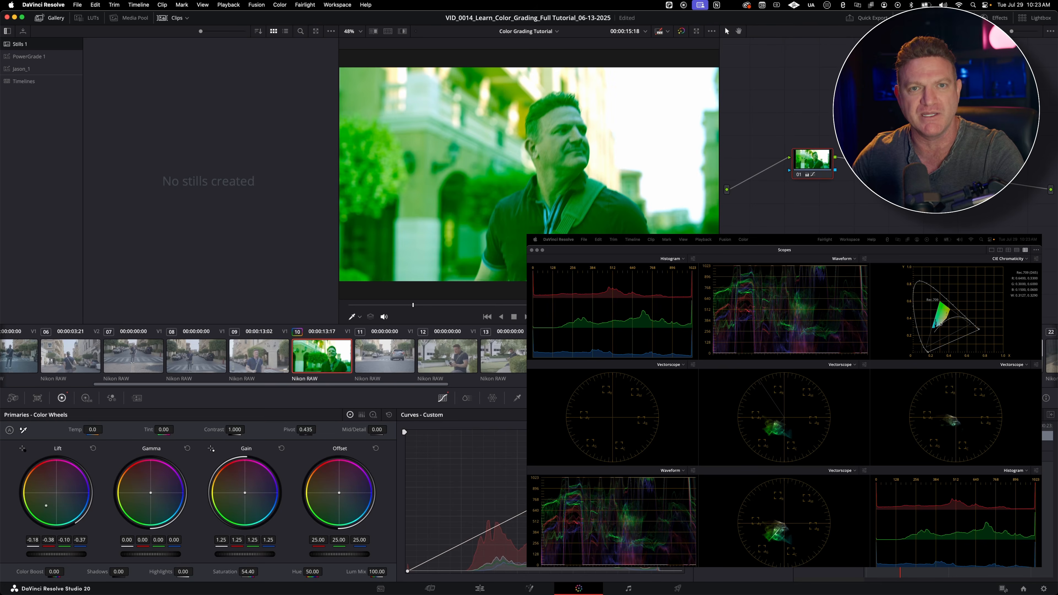
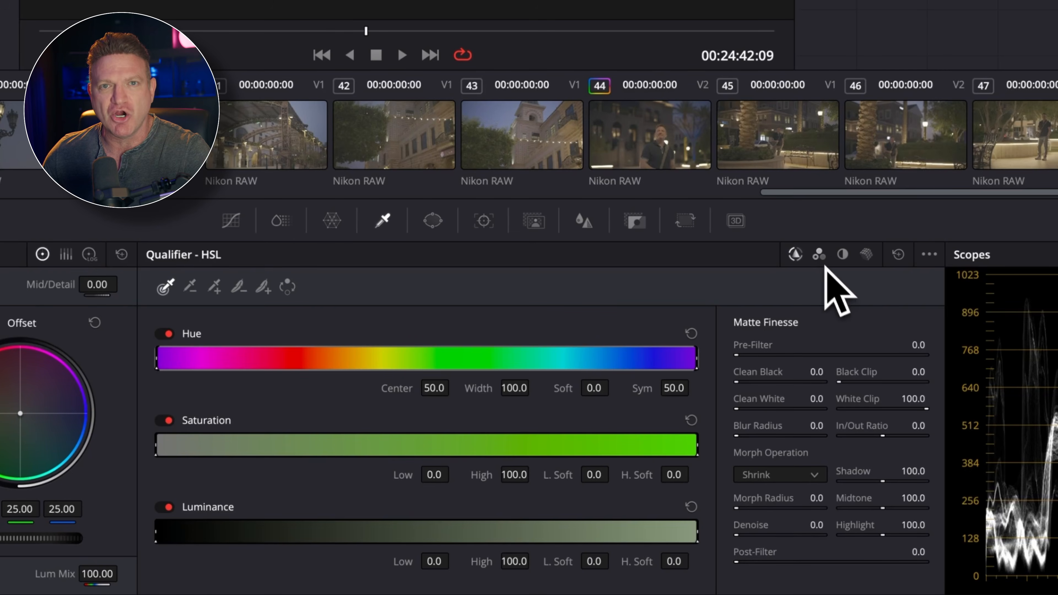
Step: Switch the Qualifier through its RGB and LUM modes and return it to HSL
{"action": "left_click", "coordinate": [819, 257]}
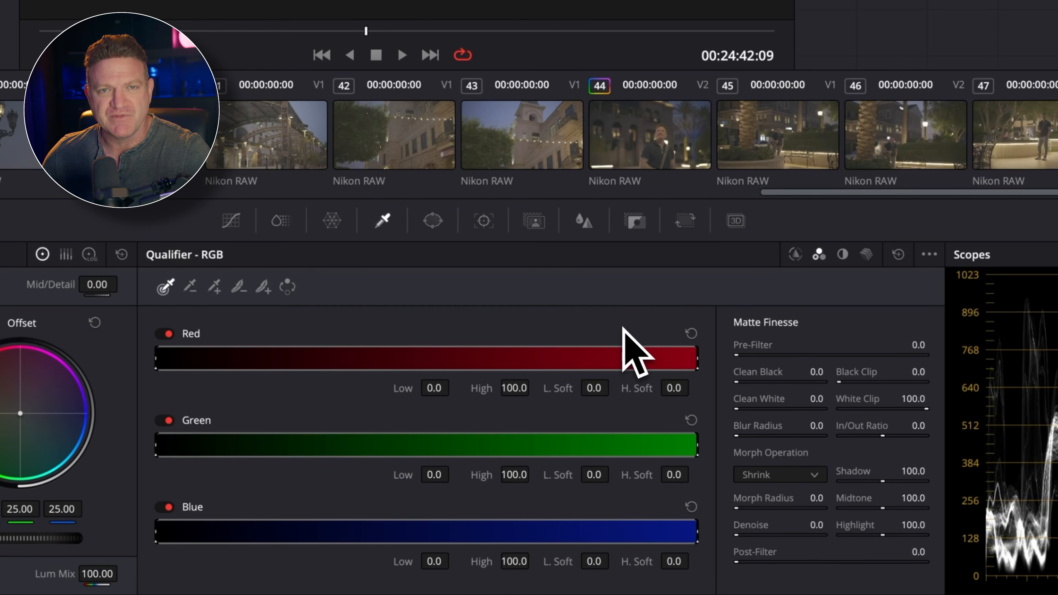
{"action": "left_click", "coordinate": [847, 257]}
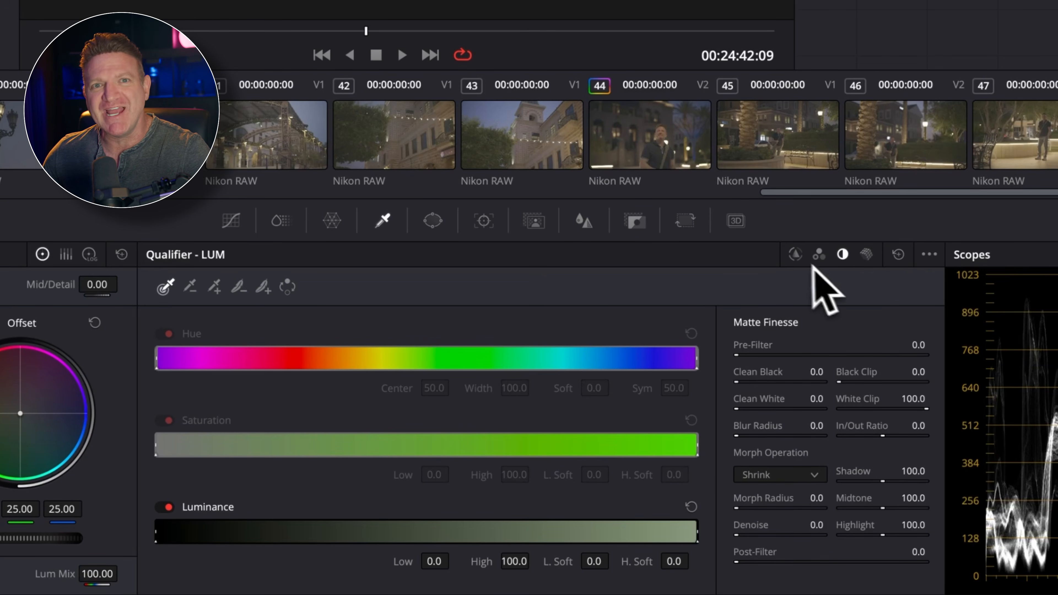
{"action": "left_click", "coordinate": [797, 260]}
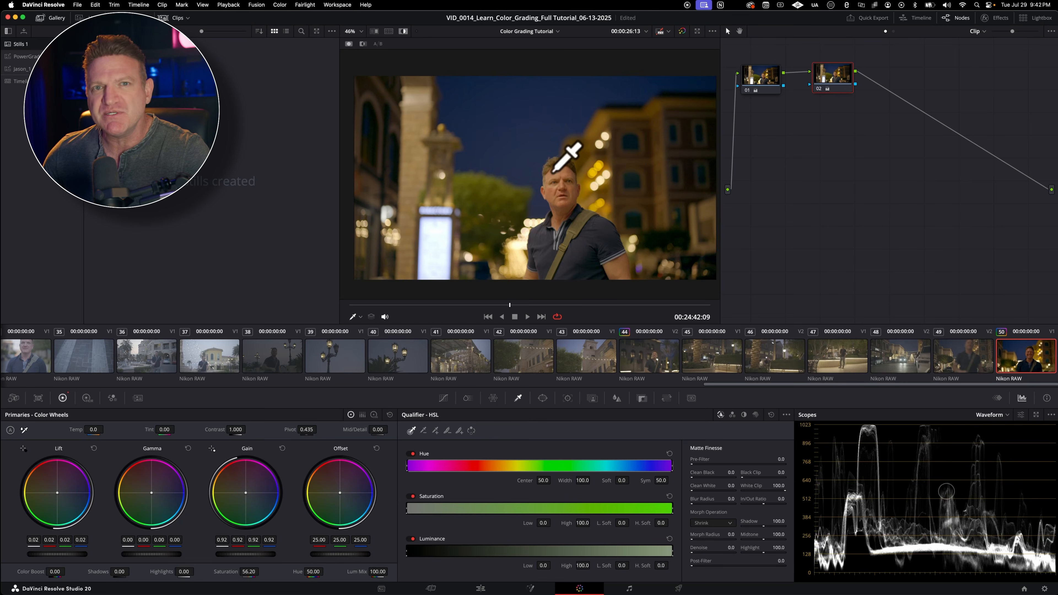
Step: Sample the skin tone on the man's face in clip 50 with the HSL Qualifier and show the selection with Highlight
{"action": "left_click", "coordinate": [552, 172]}
{"action": "mouse_move", "coordinate": [552, 174]}
{"action": "left_mouse_down"}
{"action": "mouse_move", "coordinate": [562, 173]}
{"action": "mouse_move", "coordinate": [557, 188]}
{"action": "left_mouse_up"}
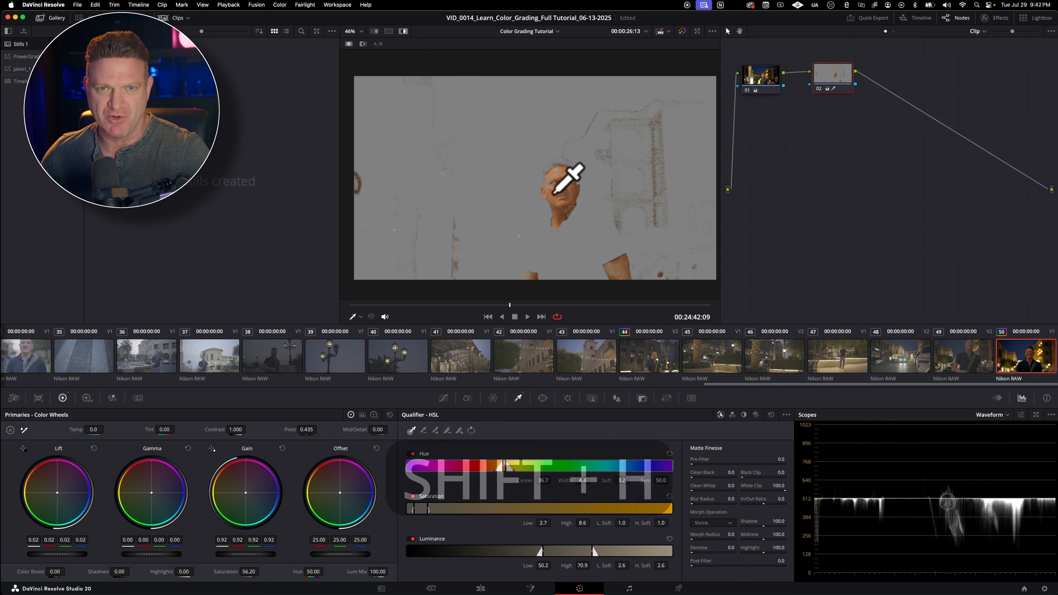
{"action": "key", "text": "shift+h"}
{"action": "key", "text": "shift+h"}
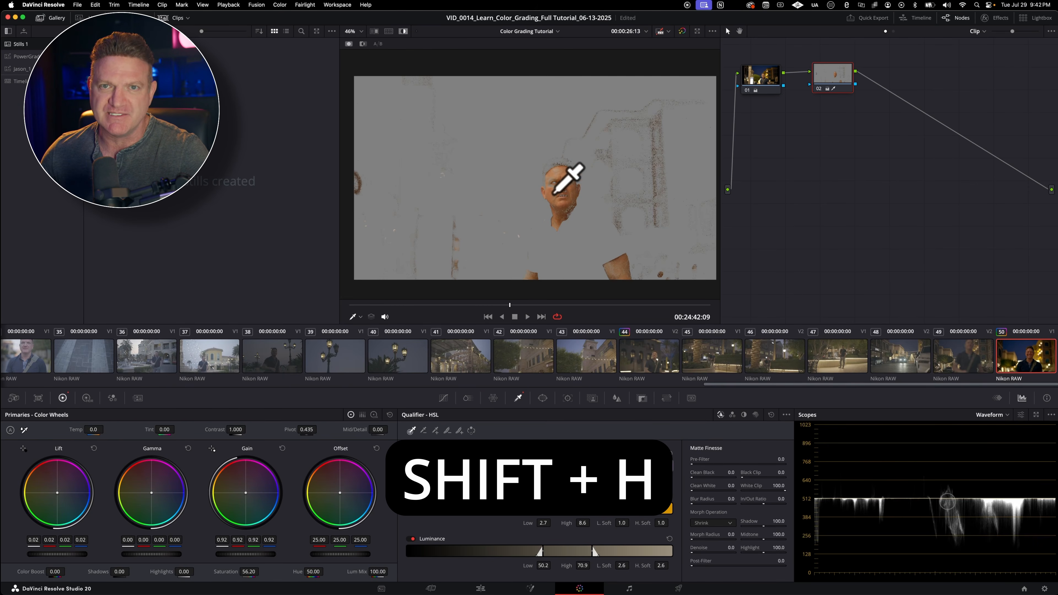
{"action": "key", "text": "shift+h"}
{"action": "key", "text": "shift+h"}
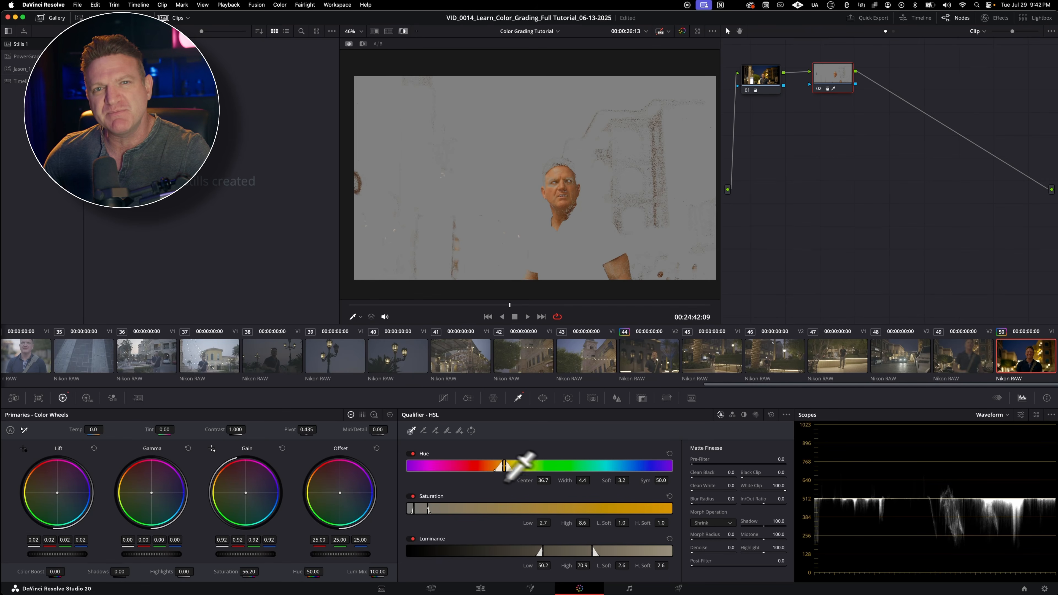
Step: Refine the skin key to a hue center of 36.7, hue width of 3.7 and luminance low of 55.3
{"action": "left_click_drag", "start_coordinate": [542, 480], "coordinate": [552, 480]}
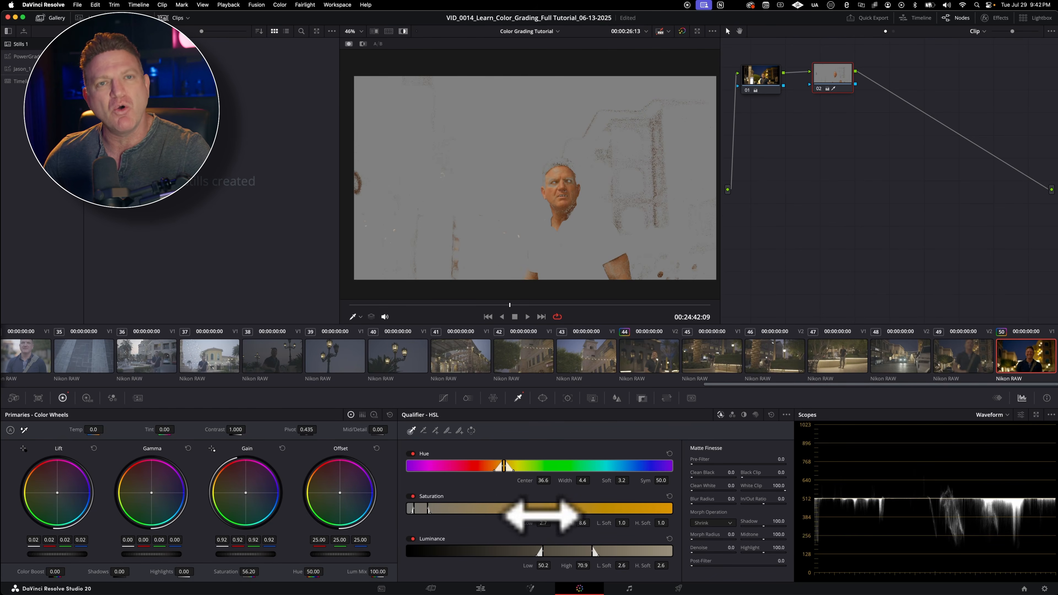
{"action": "left_click_drag", "start_coordinate": [547, 520], "coordinate": [544, 526]}
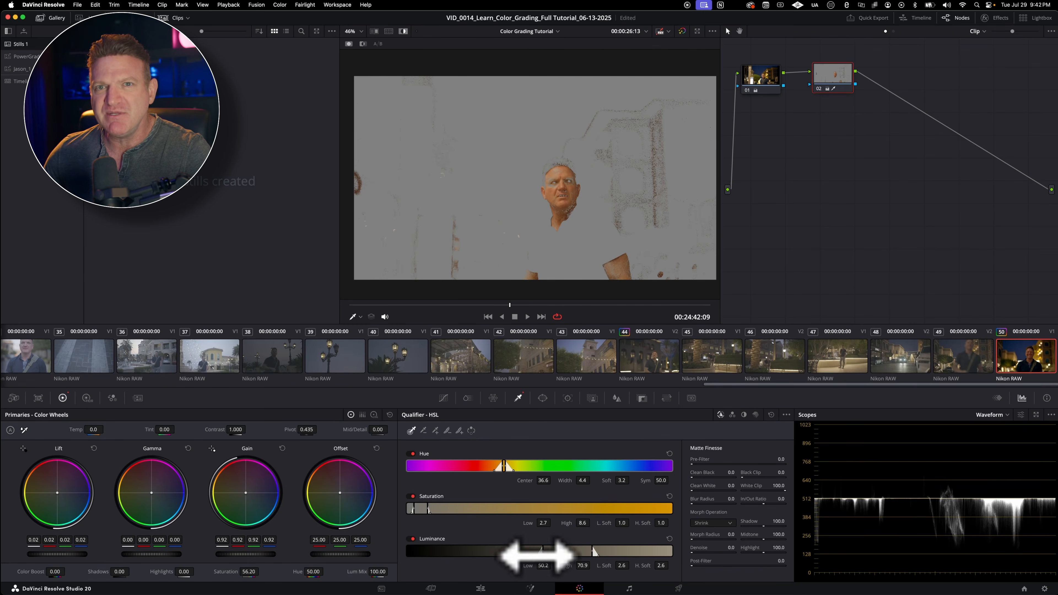
{"action": "left_click_drag", "start_coordinate": [543, 565], "coordinate": [552, 566]}
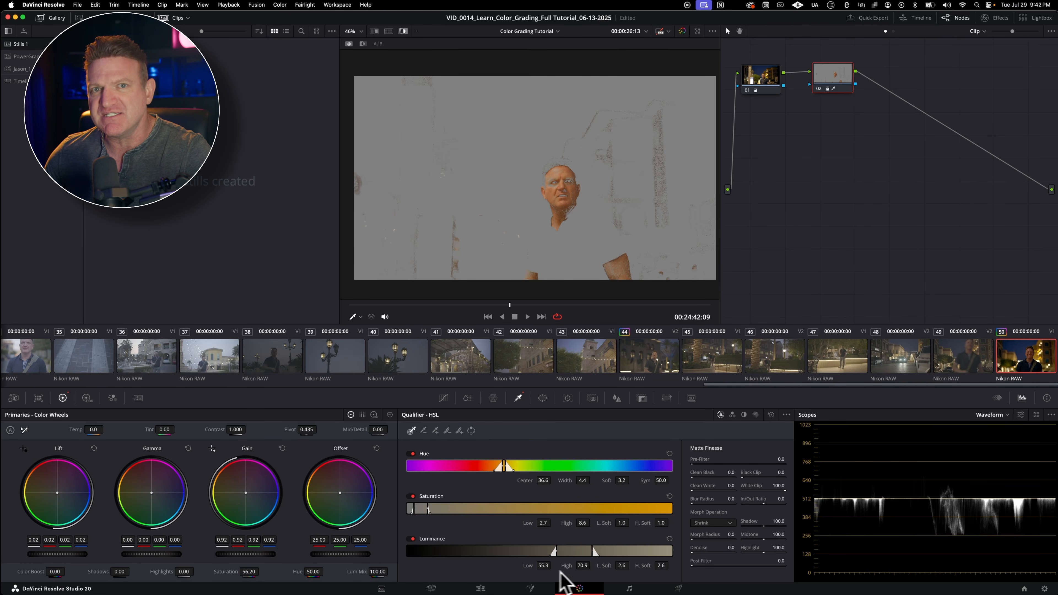
{"action": "mouse_move", "coordinate": [543, 479]}
{"action": "left_mouse_down"}
{"action": "mouse_move", "coordinate": [553, 479]}
{"action": "mouse_move", "coordinate": [543, 480]}
{"action": "left_mouse_up"}
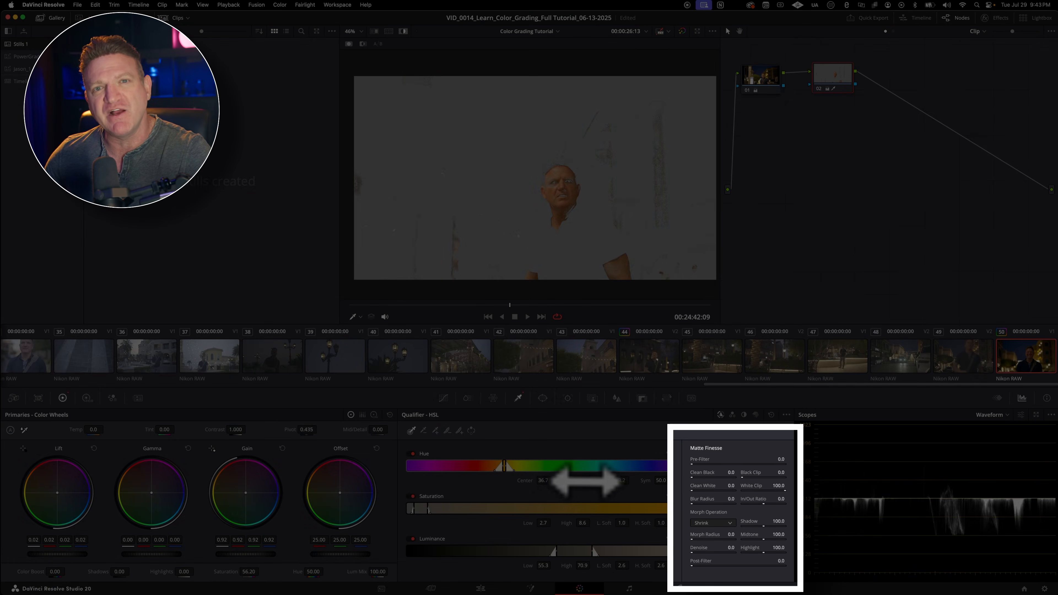
{"action": "left_click_drag", "start_coordinate": [586, 480], "coordinate": [582, 479]}
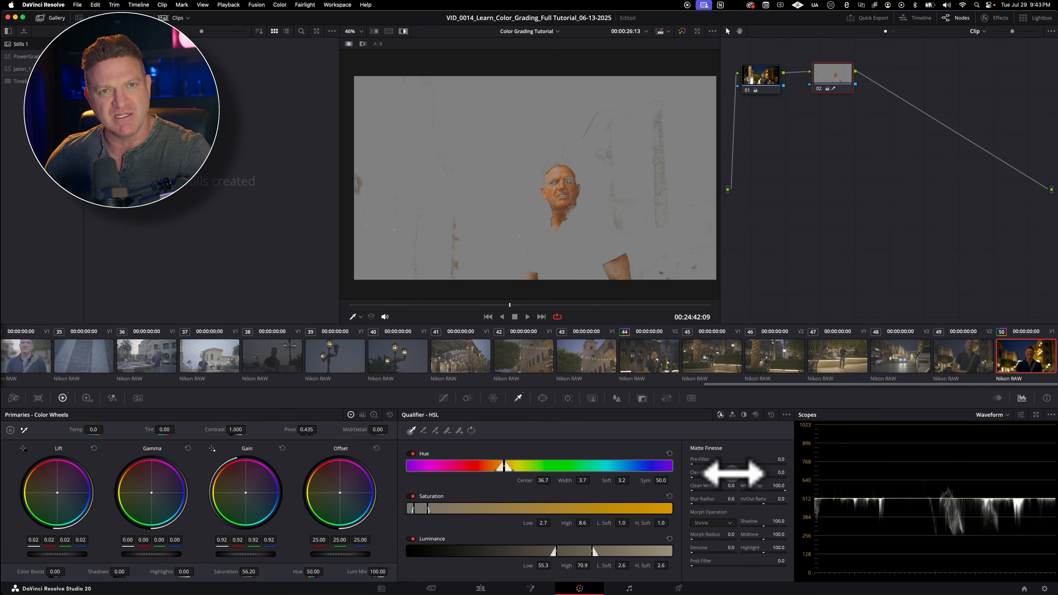
Step: Clean the skin matte with Clean Black about 16.8, Clean White about 60.2 and Blur Radius about 21.4
{"action": "left_click_drag", "start_coordinate": [737, 472], "coordinate": [749, 472]}
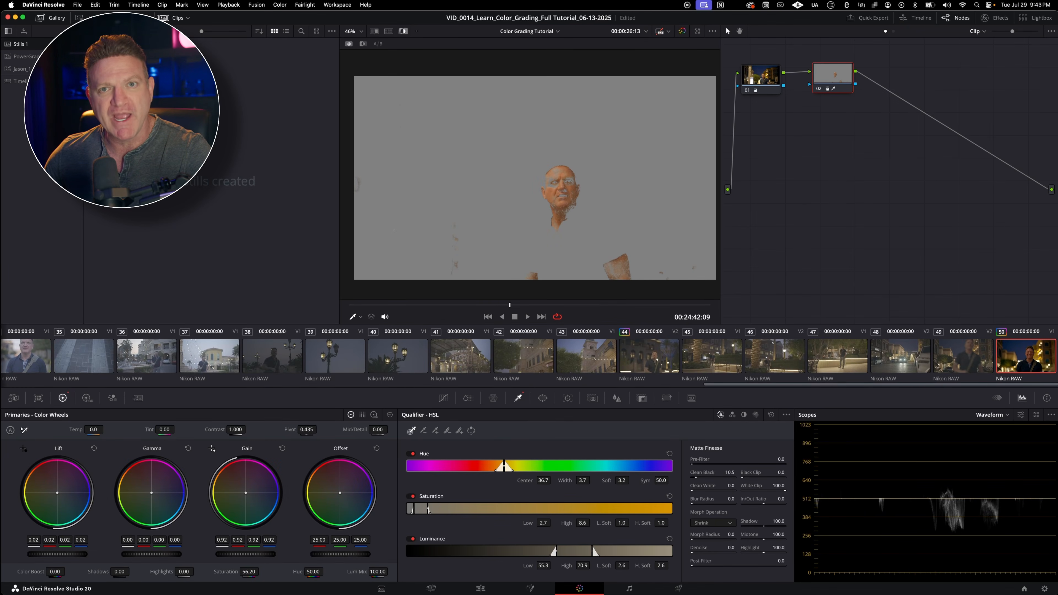
{"action": "left_click_drag", "start_coordinate": [731, 484], "coordinate": [746, 484]}
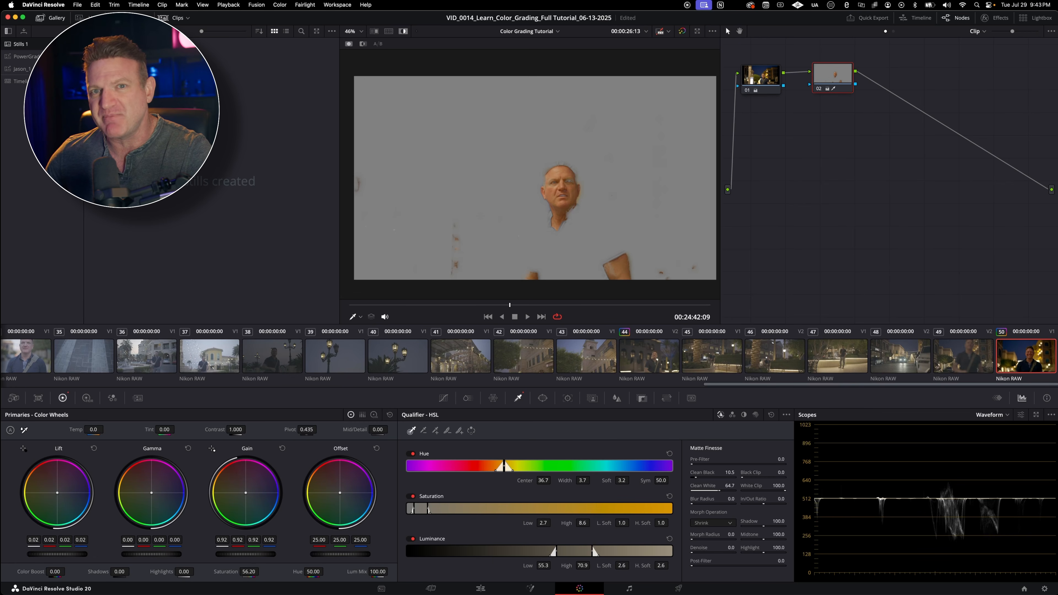
{"action": "left_click_drag", "start_coordinate": [736, 472], "coordinate": [744, 472]}
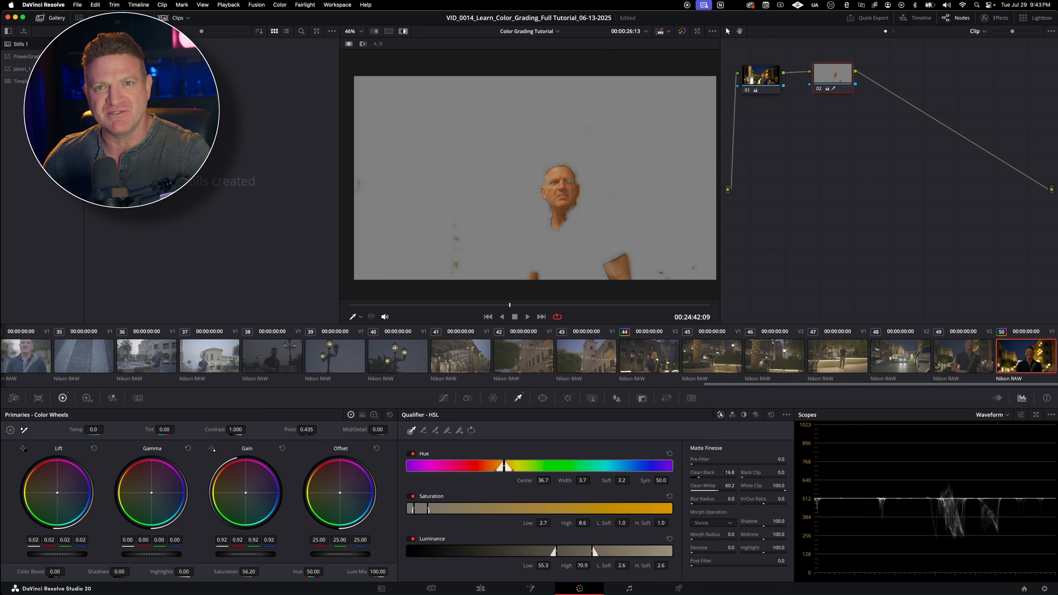
{"action": "left_click_drag", "start_coordinate": [732, 500], "coordinate": [734, 500]}
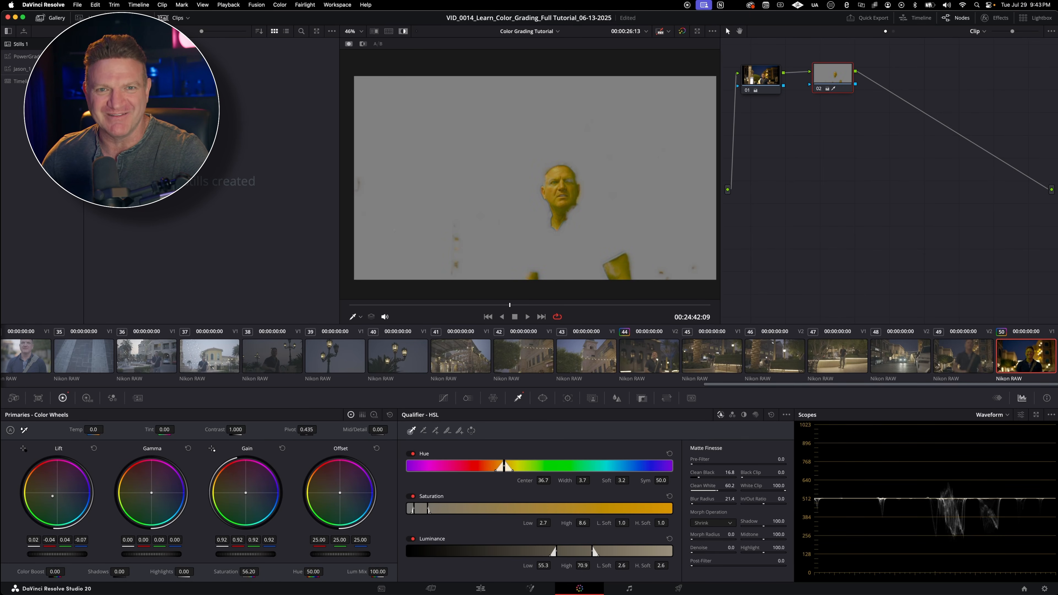
Step: View the full image, bring the Lift balance to about 0.01 red, 0.01 green and 0.02 blue, and highlight the selection again
{"action": "key", "text": "shift+h"}
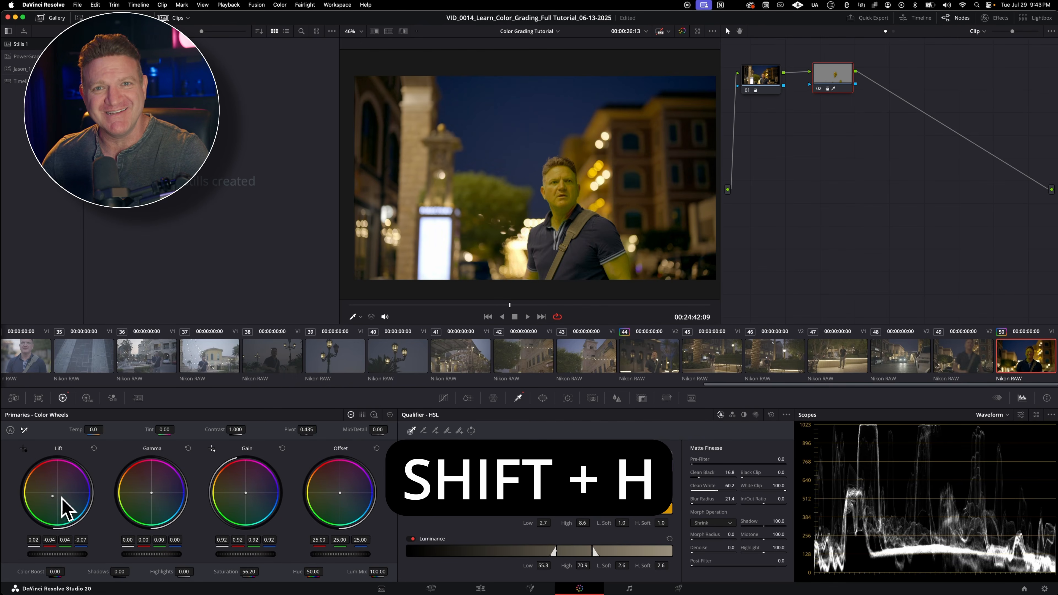
{"action": "left_click_drag", "start_coordinate": [55, 499], "coordinate": [56, 492]}
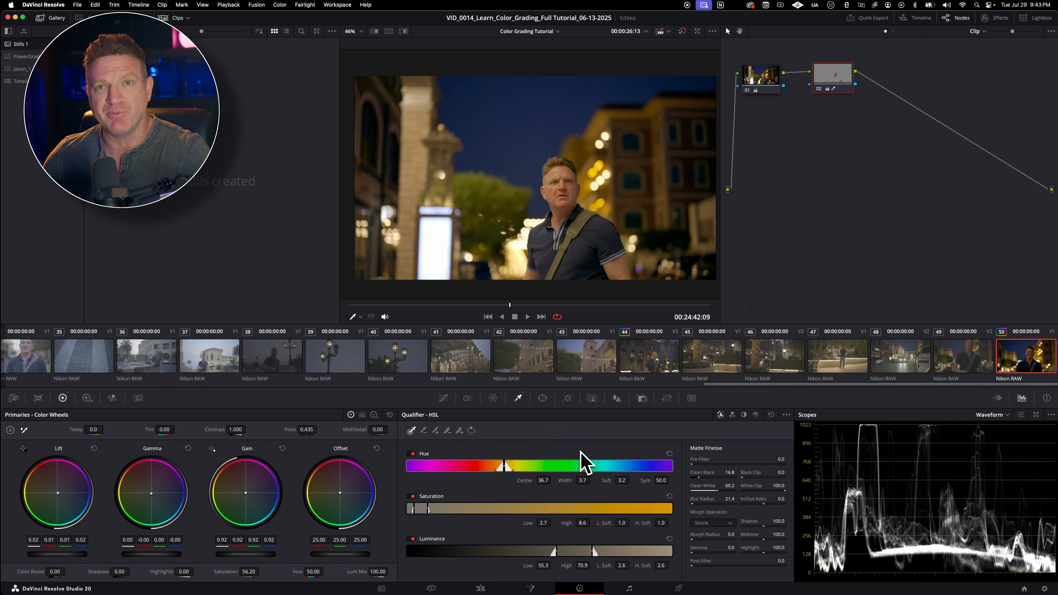
{"action": "key", "text": "shift+h"}
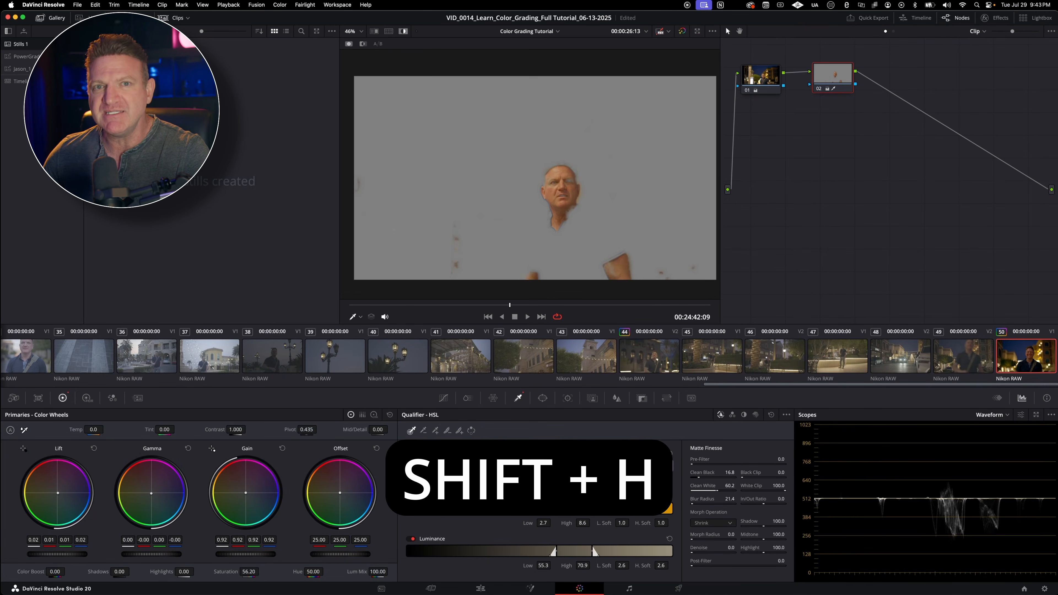
Step: Try limiting the skin selection with a circular window shrunk around the man's face, and switch the window off
{"action": "left_click", "coordinate": [542, 398]}
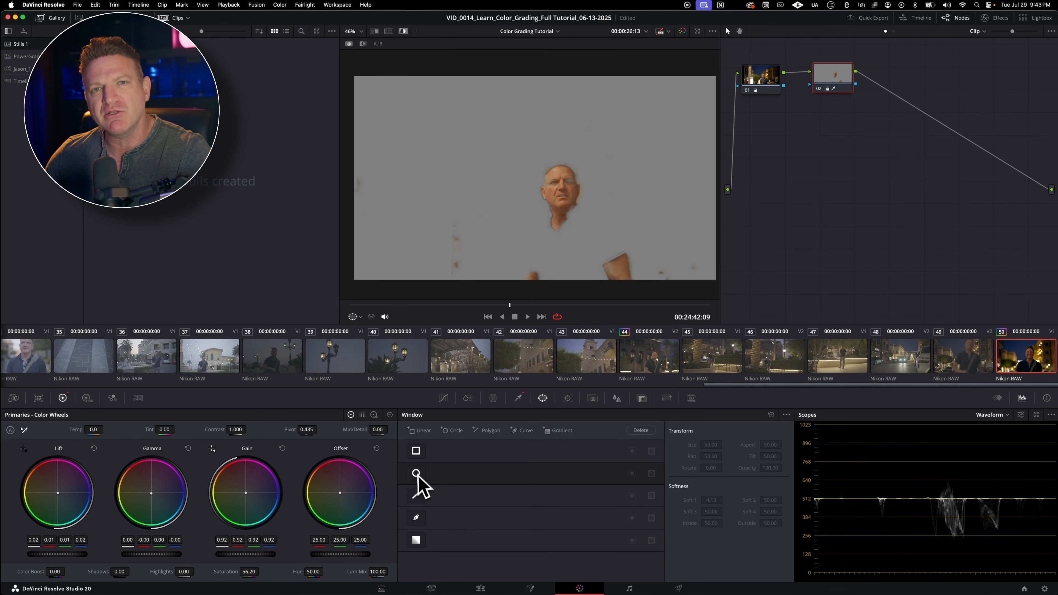
{"action": "left_click", "coordinate": [416, 474]}
{"action": "left_click_drag", "start_coordinate": [535, 177], "coordinate": [562, 196]}
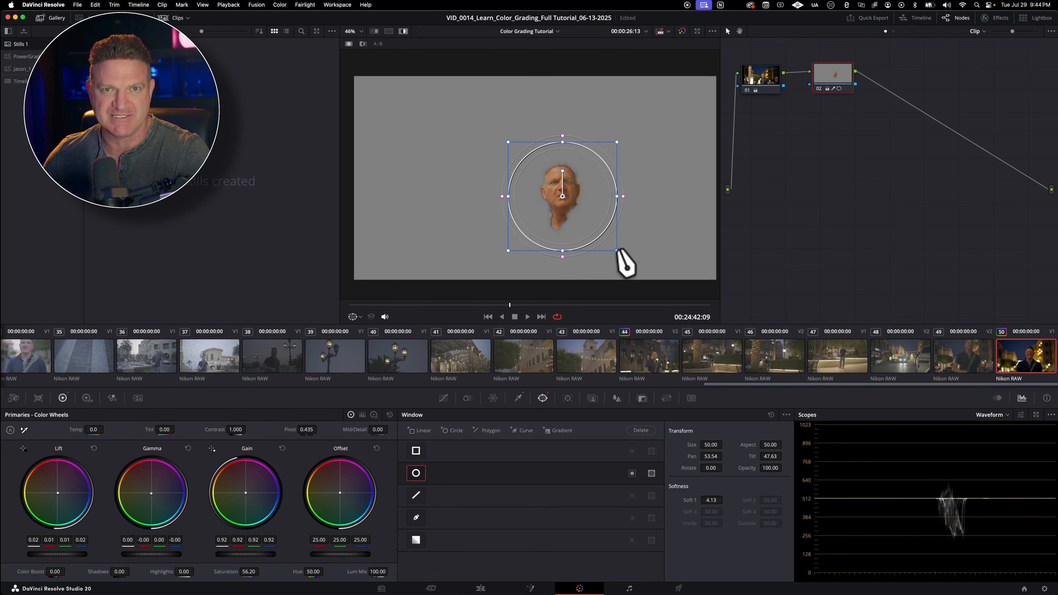
{"action": "left_click_drag", "start_coordinate": [607, 239], "coordinate": [601, 234]}
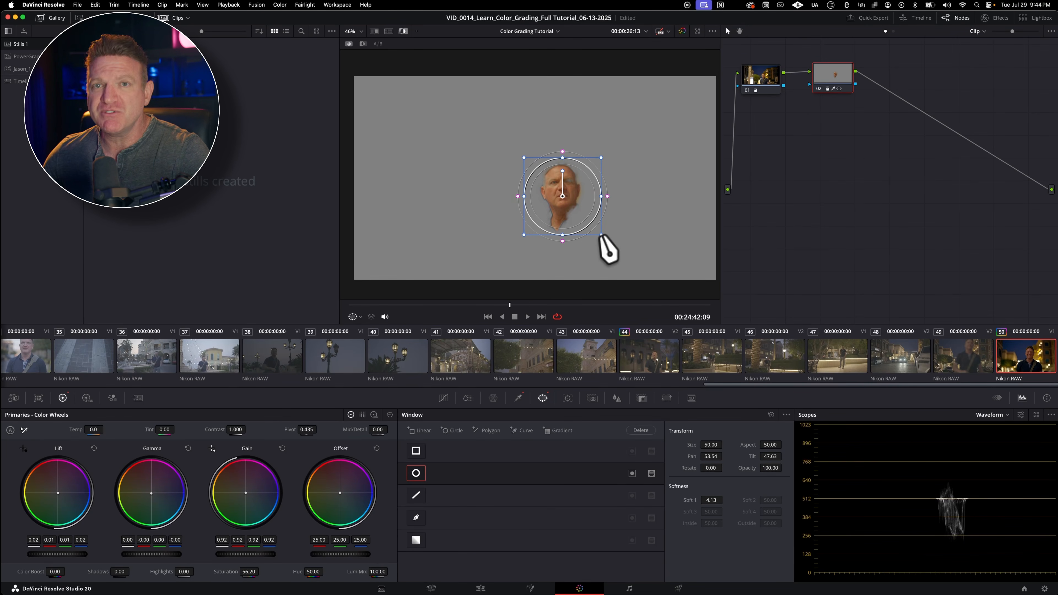
{"action": "left_click", "coordinate": [415, 473]}
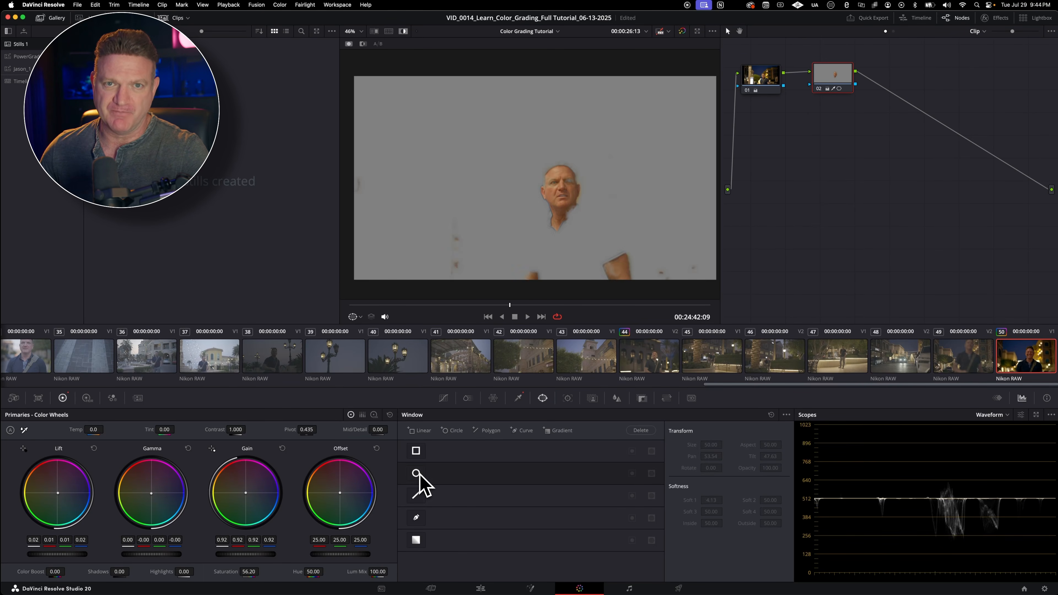
Step: Turn off Highlight and change the scope to Vectorscope
{"action": "key", "text": "shift+h"}
{"action": "left_click", "coordinate": [1002, 416]}
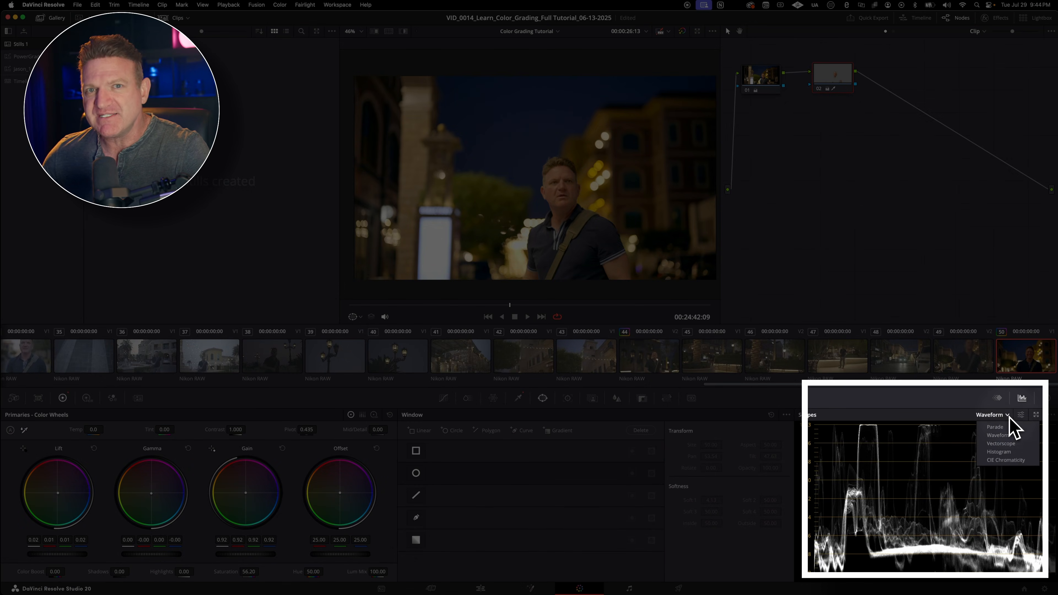
{"action": "left_click", "coordinate": [1005, 448]}
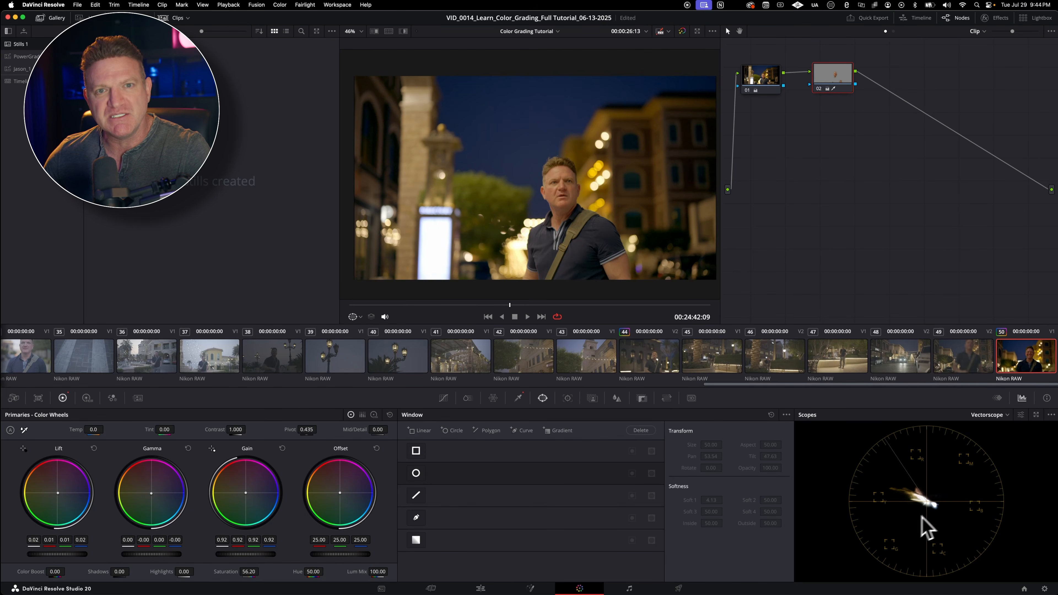
Step: Shift the skin's Gamma balance to about -0.01 red, -0.01 green and 0.03 blue, checking the highlighted selection against the skin tone line
{"action": "key", "text": "shift+h"}
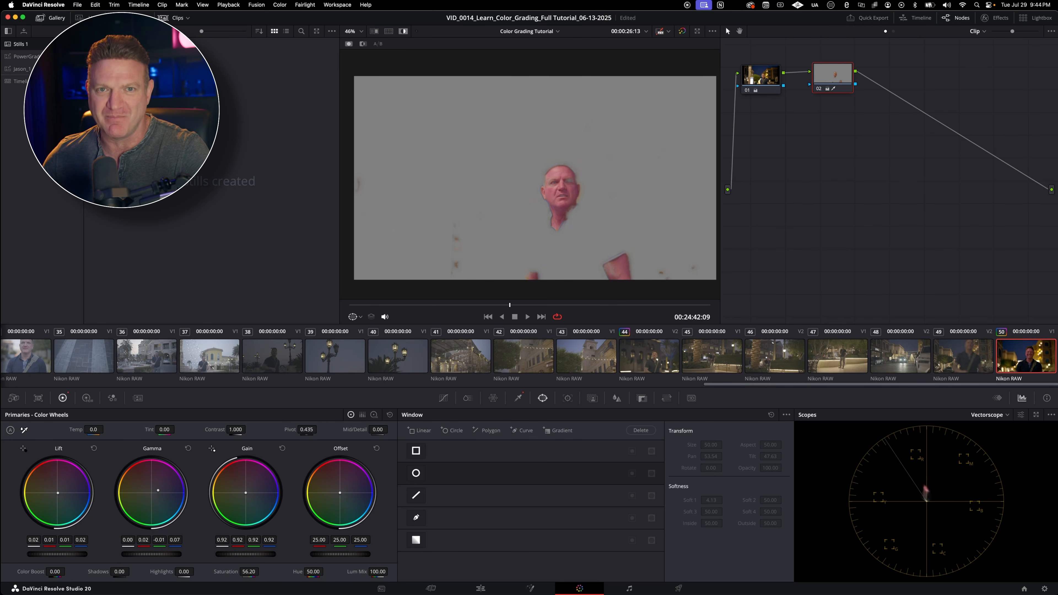
{"action": "mouse_move", "coordinate": [112, 577]}
{"action": "left_mouse_down"}
{"action": "mouse_move", "coordinate": [526, 294]}
{"action": "mouse_move", "coordinate": [512, 198]}
{"action": "mouse_move", "coordinate": [572, 192]}
{"action": "left_mouse_up"}
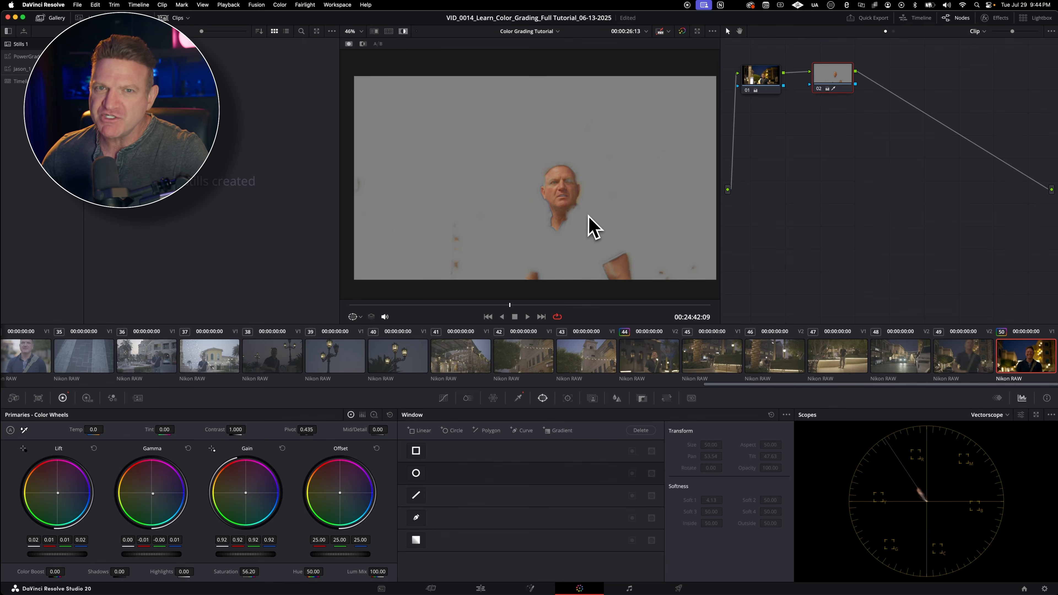
{"action": "key", "text": "shift+h"}
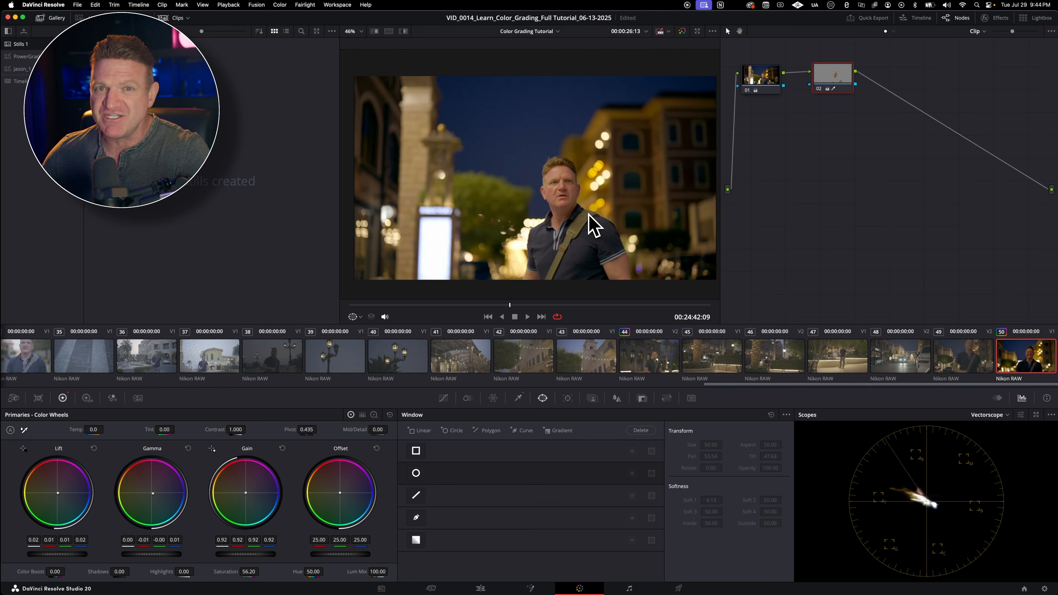
{"action": "left_click_drag", "start_coordinate": [155, 503], "coordinate": [154, 501]}
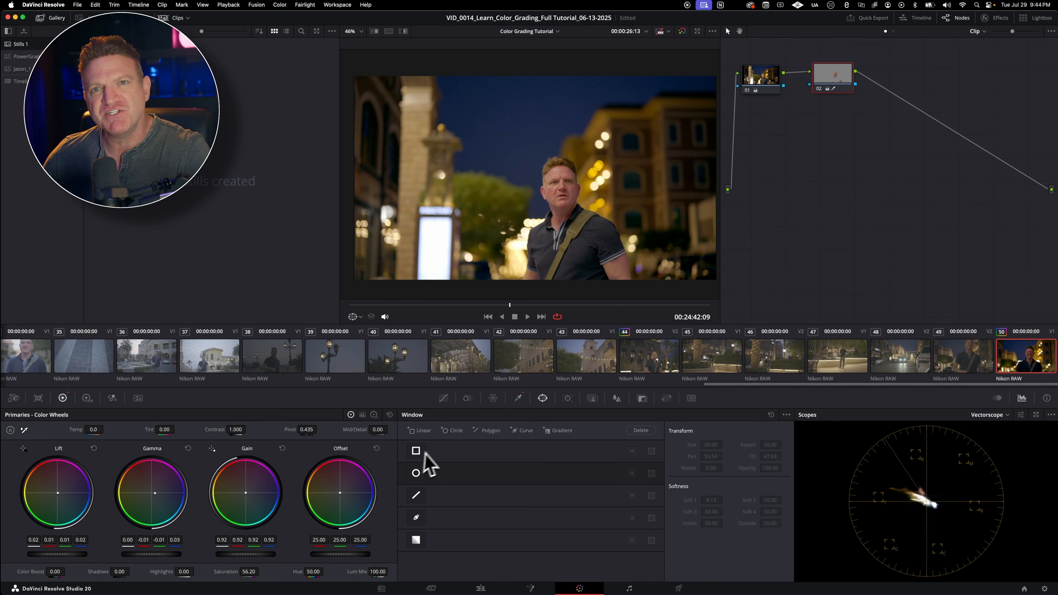
Step: Sample the face for a Hue Vs Hue curve point and move it to about 277.94 input hue with -12.08 hue rotation
{"action": "left_click", "coordinate": [446, 399]}
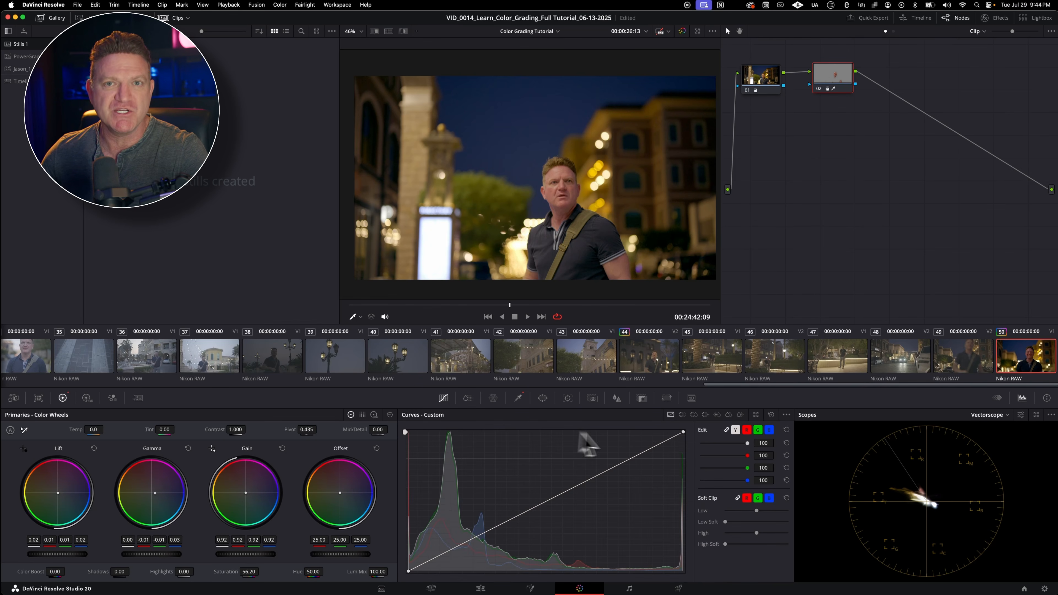
{"action": "left_click", "coordinate": [682, 415]}
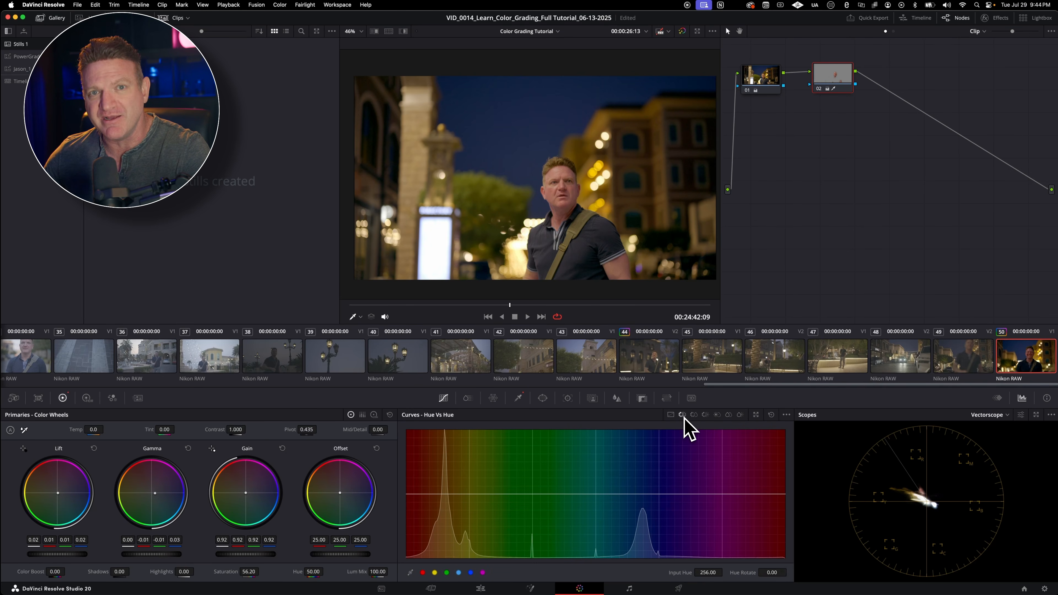
{"action": "key", "text": "shift+h"}
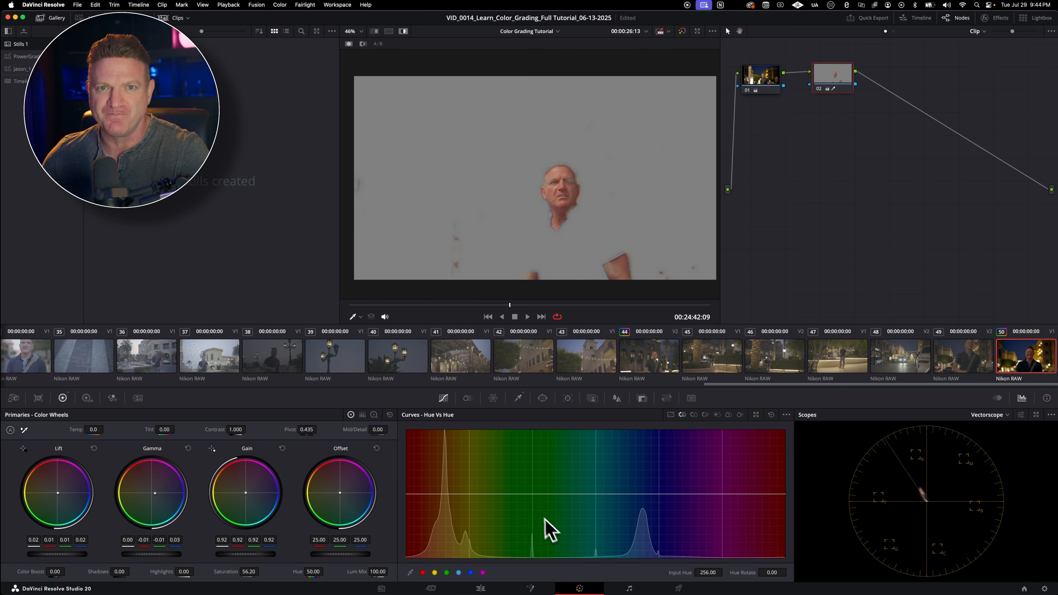
{"action": "left_click", "coordinate": [586, 170]}
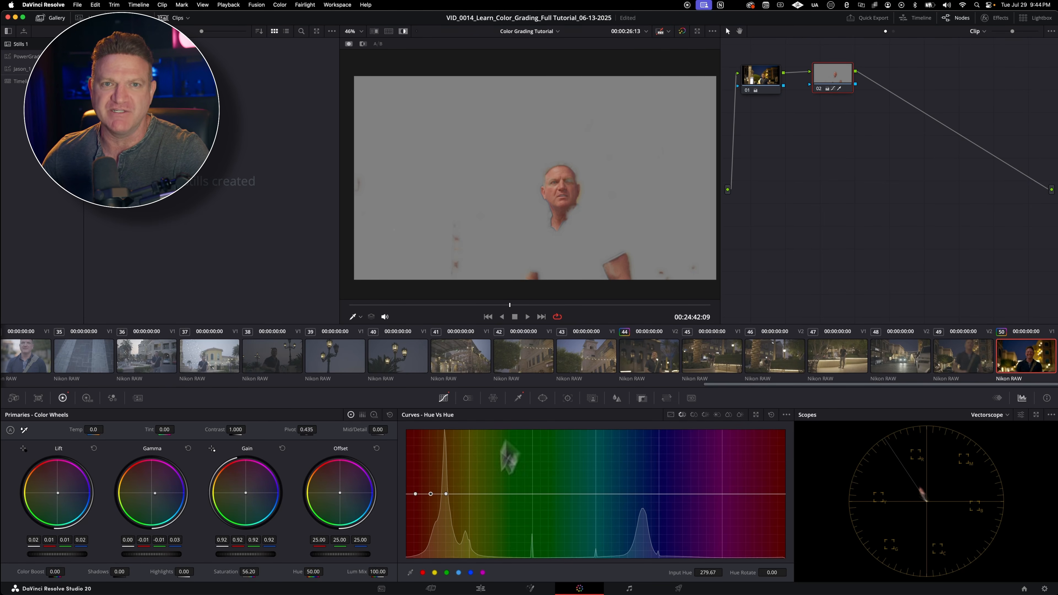
{"action": "mouse_move", "coordinate": [432, 494]}
{"action": "left_mouse_down"}
{"action": "mouse_move", "coordinate": [432, 473]}
{"action": "mouse_move", "coordinate": [432, 530]}
{"action": "mouse_move", "coordinate": [427, 492]}
{"action": "left_mouse_up"}
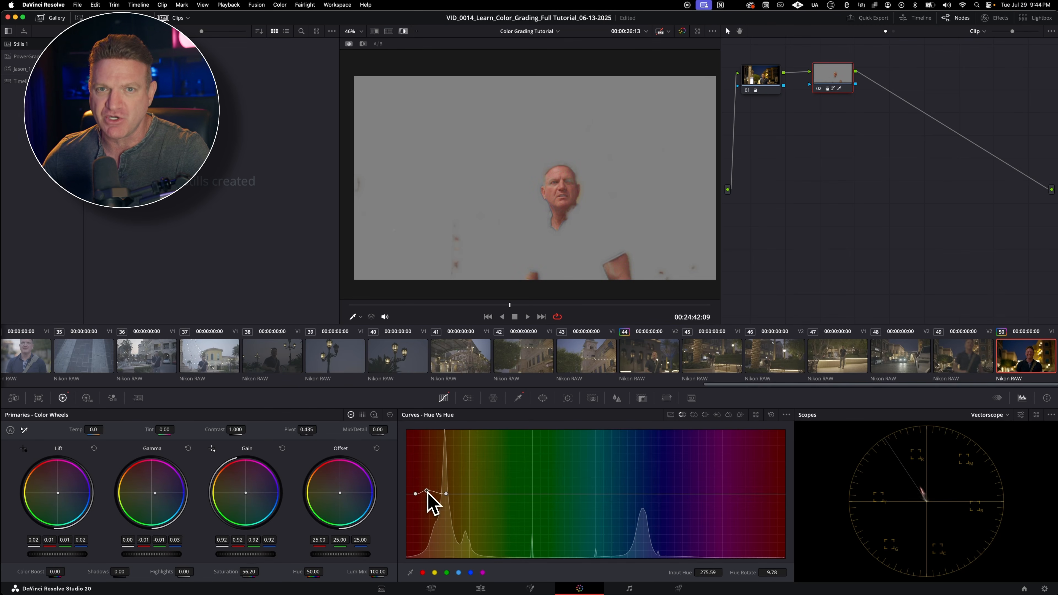
{"action": "key", "text": "shift+h"}
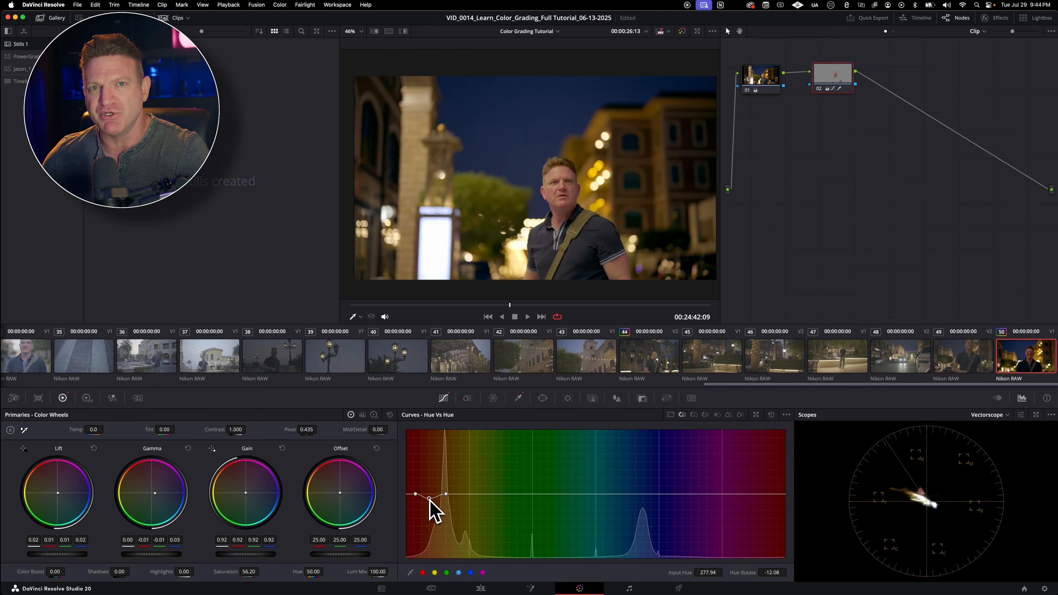
Step: Select node 02 in the node graph
{"action": "left_click", "coordinate": [843, 75]}
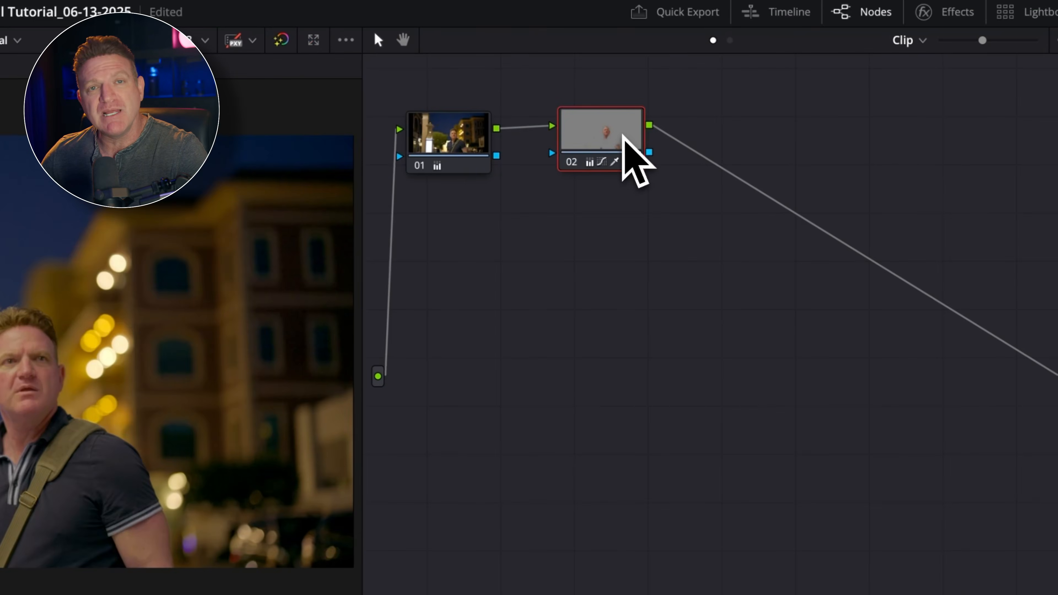
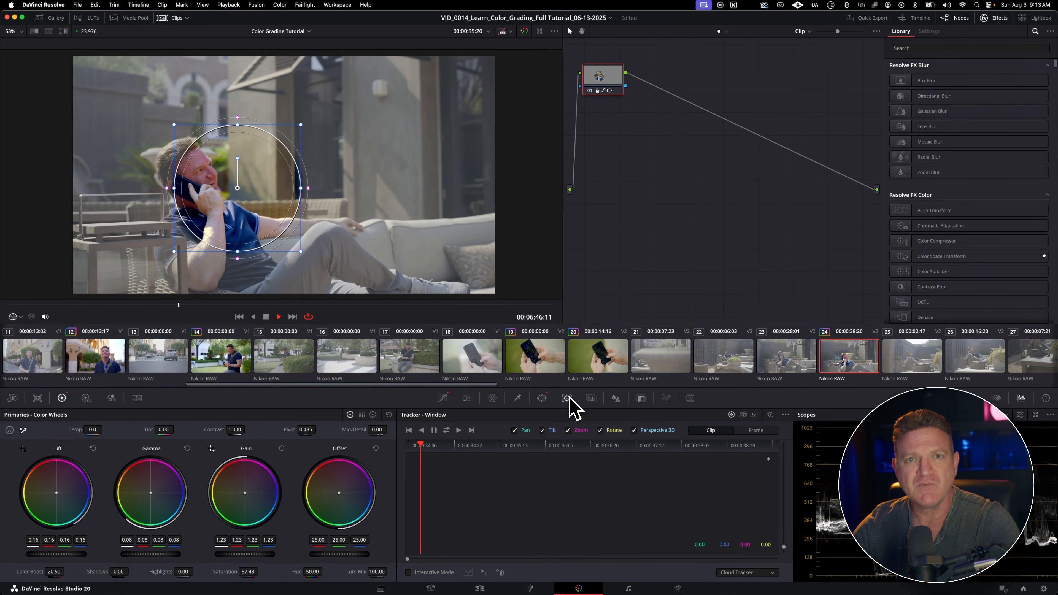
Step: Reposition clip 24's circular window over the man's head and torso, track it forward and backward, and play the clip to check the tracking
{"action": "key", "text": "space"}
{"action": "left_click_drag", "start_coordinate": [236, 185], "coordinate": [206, 181]}
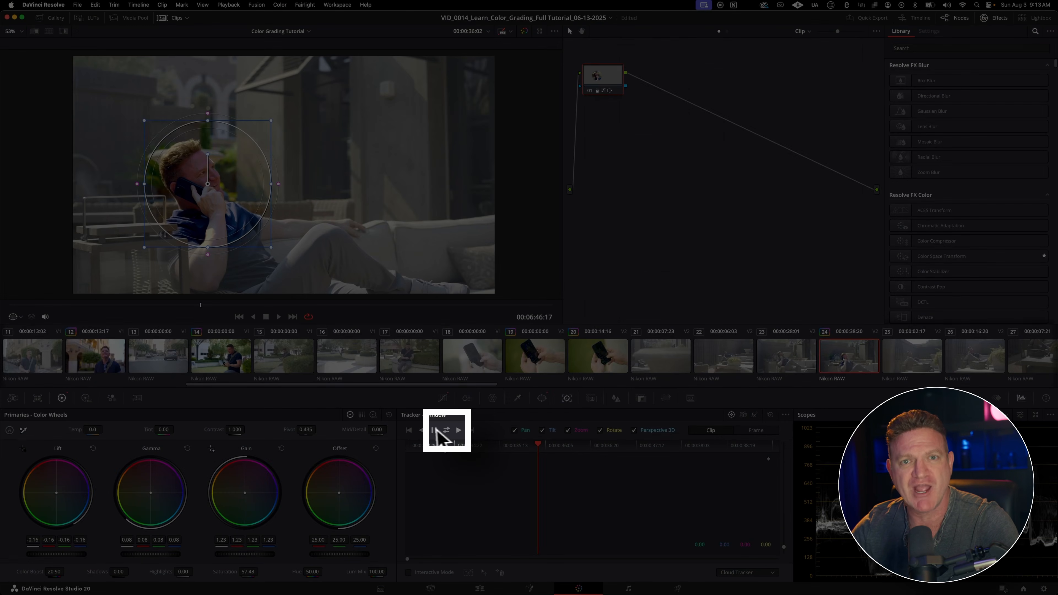
{"action": "left_click", "coordinate": [446, 430]}
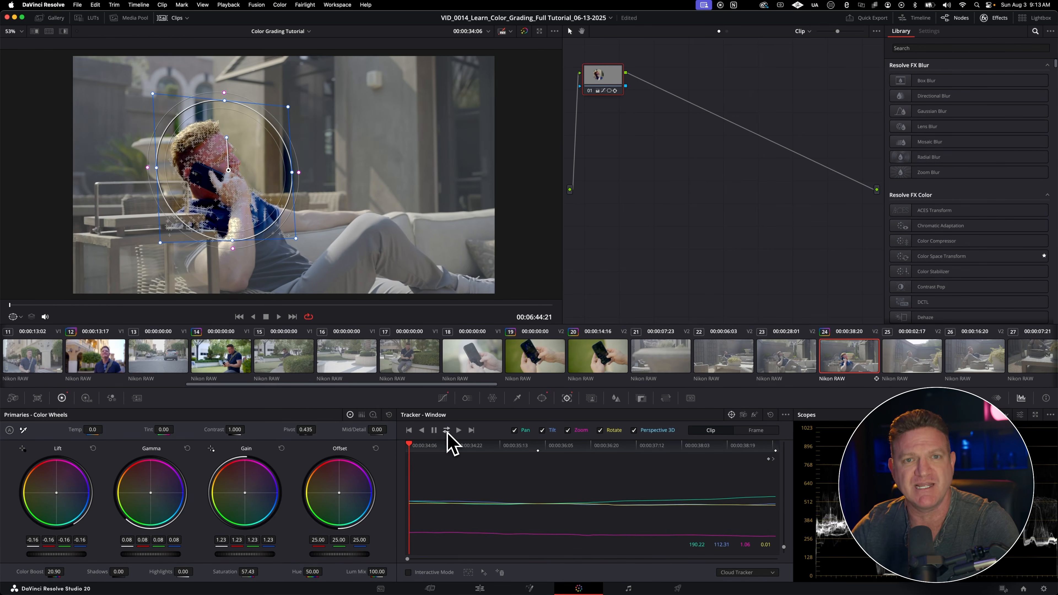
{"action": "key", "text": "space"}
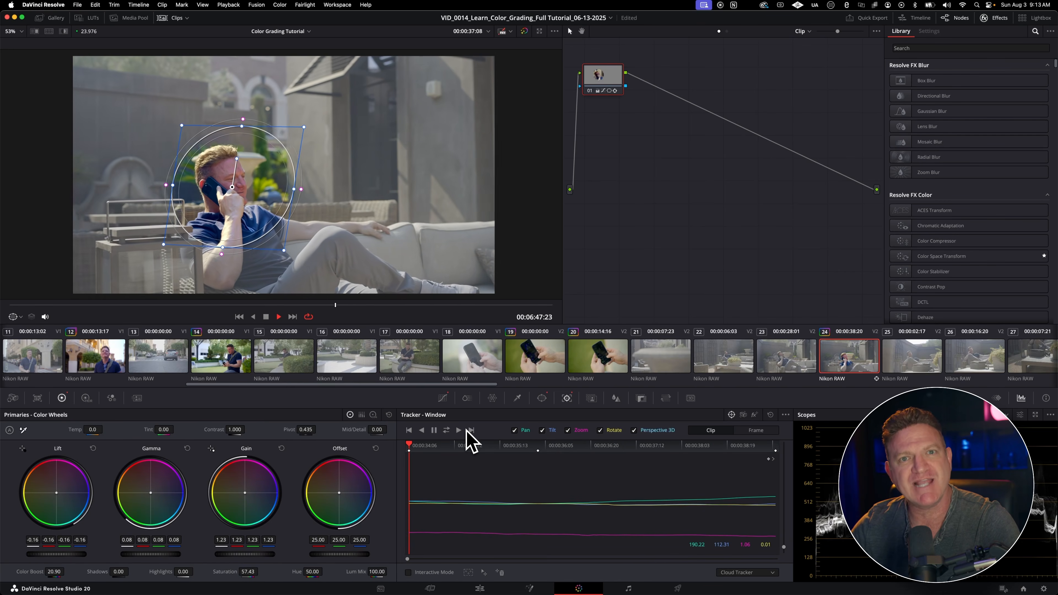
{"action": "key", "text": "space"}
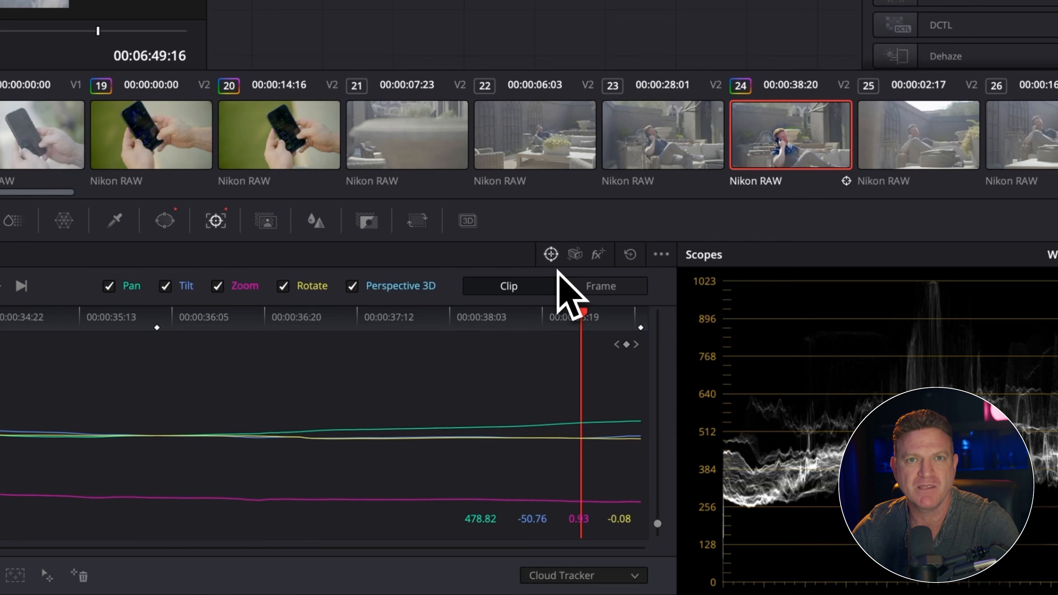
Step: Examine the tracker's Stabilizer and FX modes and the window tracker types, keeping Cloud Tracker for clip 24
{"action": "left_click", "coordinate": [575, 253]}
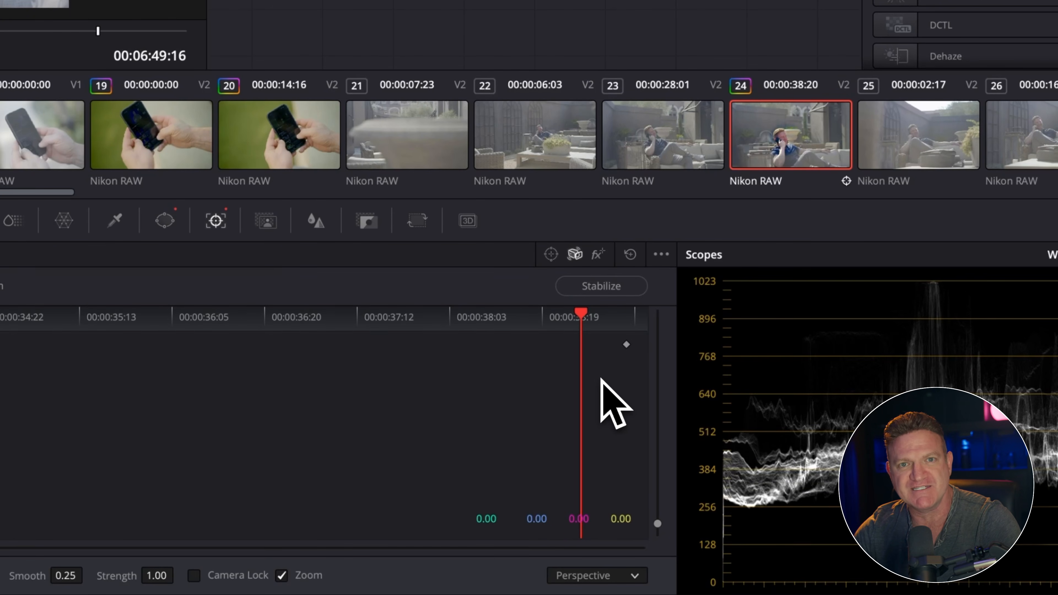
{"action": "left_click", "coordinate": [598, 256]}
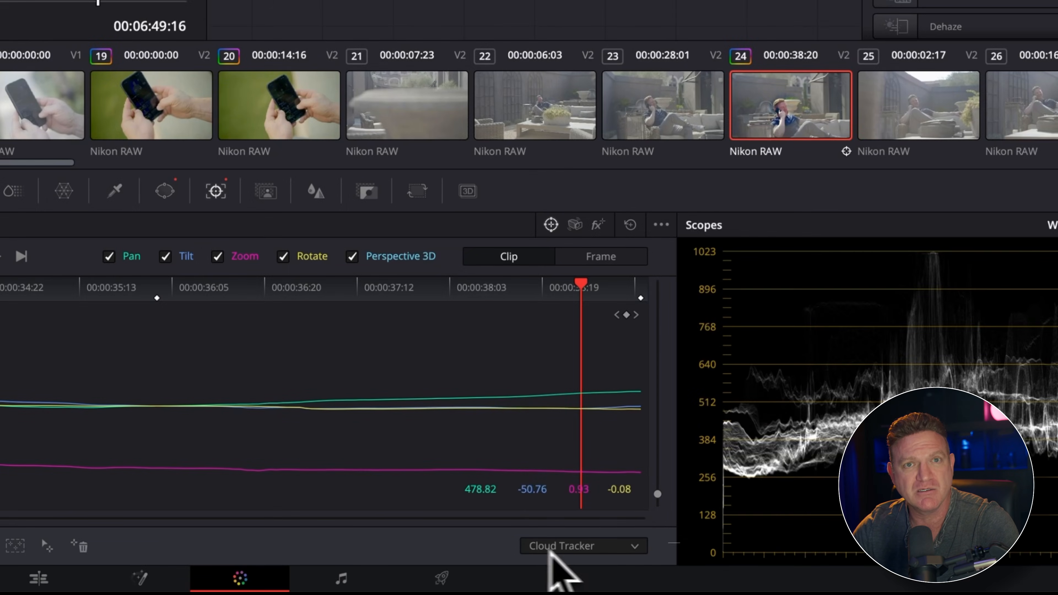
{"action": "left_click", "coordinate": [592, 547]}
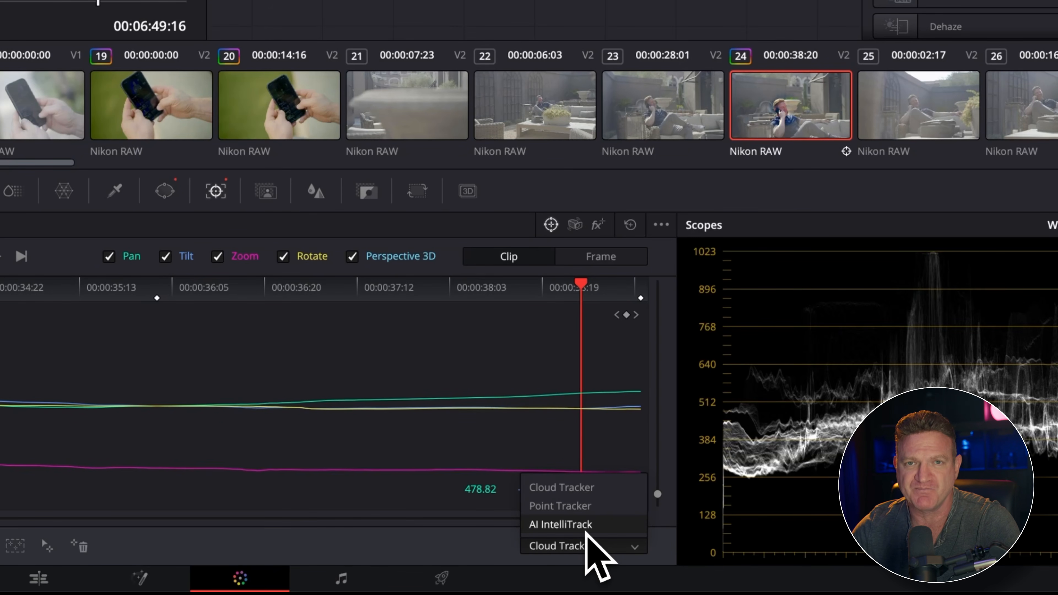
{"action": "left_click", "coordinate": [587, 488]}
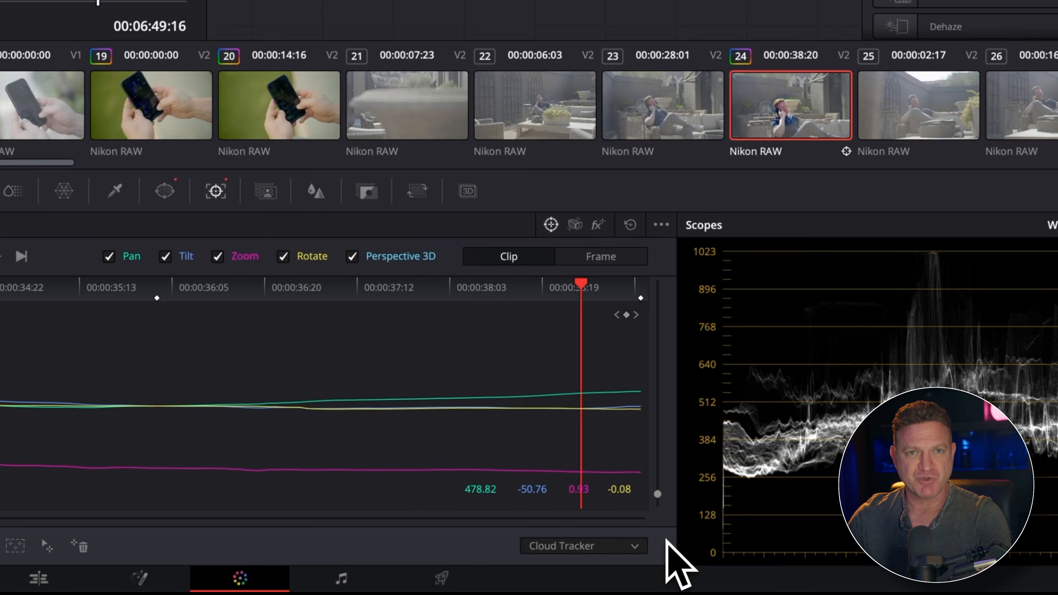
Step: Switch off the Tilt, Zoom and Rotate tracking options and switch them back on
{"action": "left_click", "coordinate": [165, 257]}
{"action": "left_click", "coordinate": [217, 256]}
{"action": "left_click", "coordinate": [283, 256]}
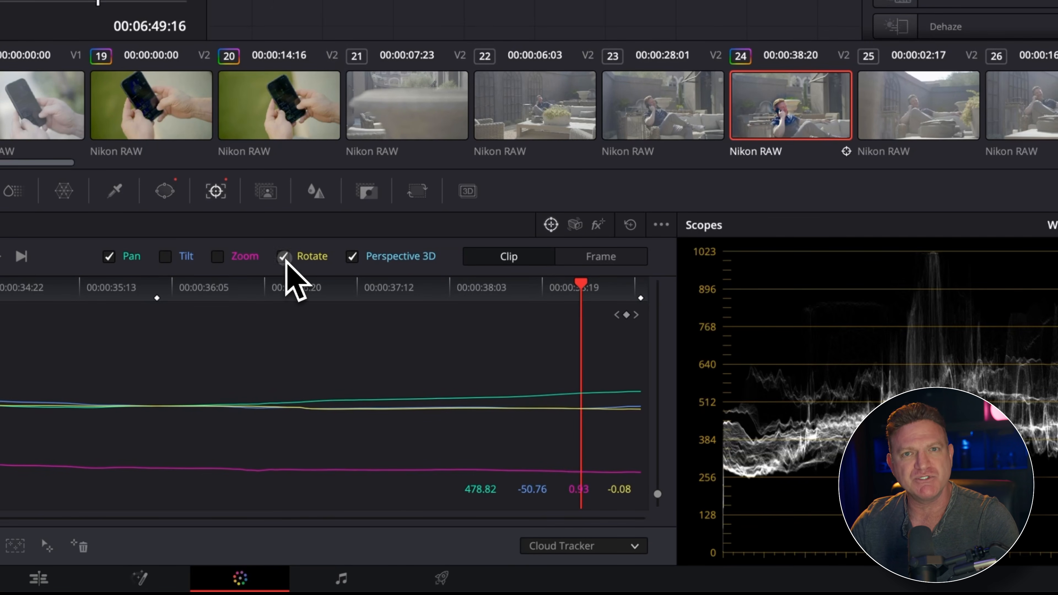
{"action": "left_click", "coordinate": [283, 256]}
{"action": "left_click", "coordinate": [217, 256]}
{"action": "left_click", "coordinate": [166, 257]}
Step: Use the Point Tracker on clip 19 and place a tracking point on the phone's upper-left corner
{"action": "left_click", "coordinate": [634, 545]}
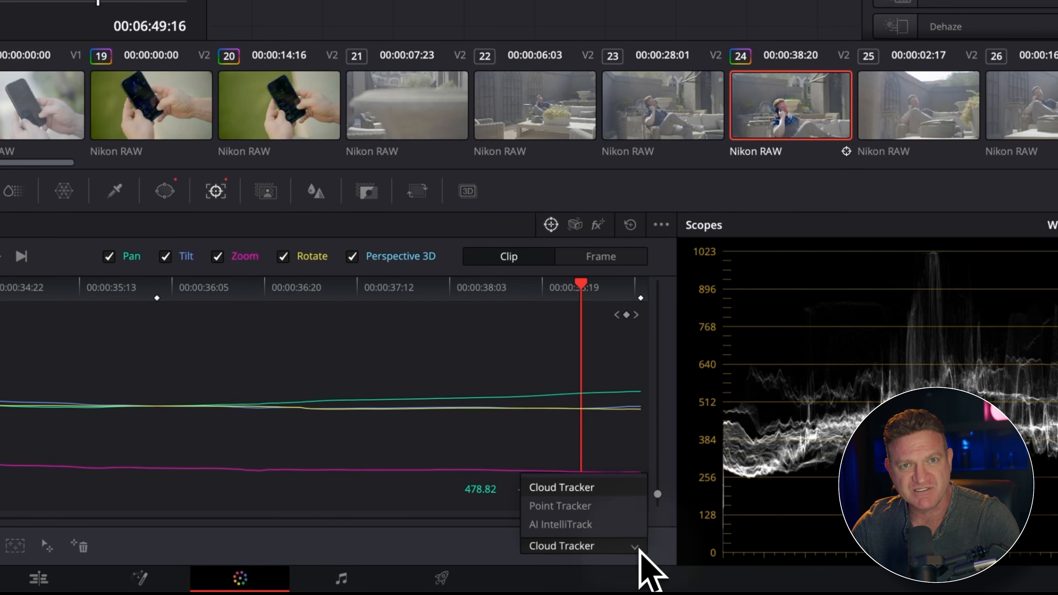
{"action": "left_click", "coordinate": [629, 507]}
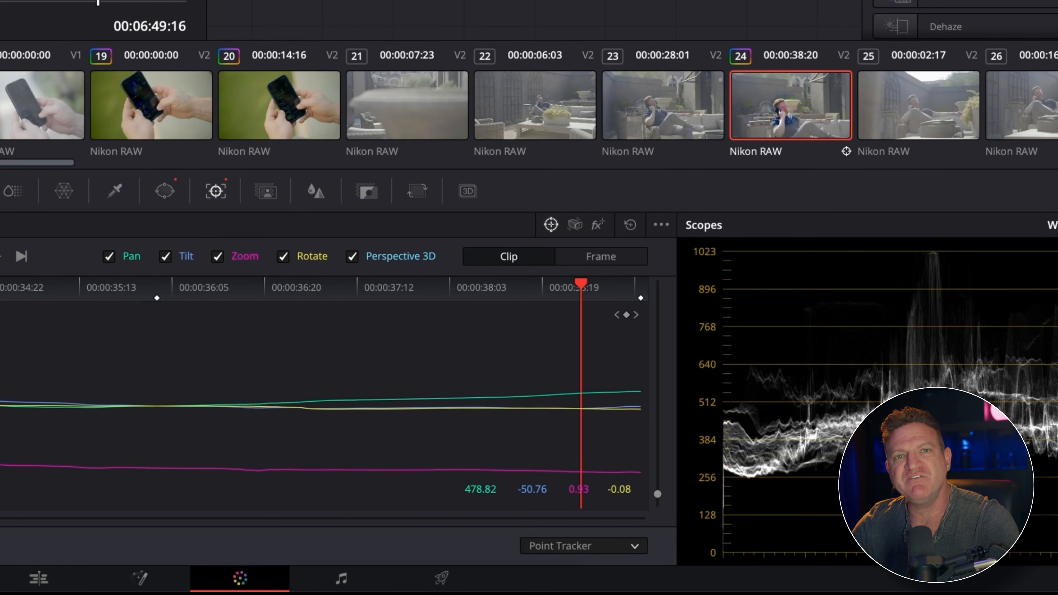
{"action": "left_click", "coordinate": [127, 121]}
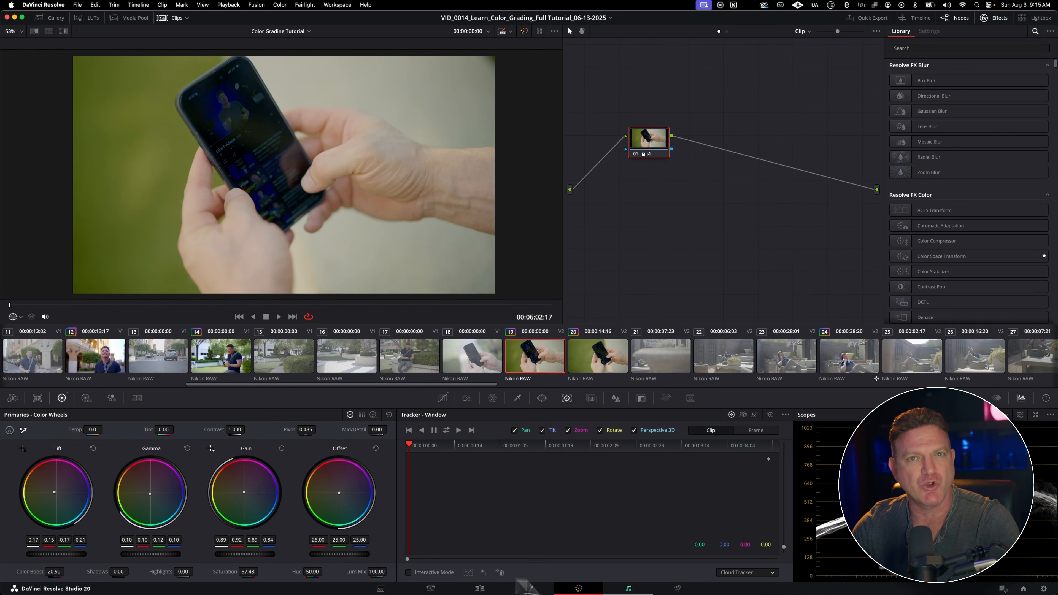
{"action": "left_click", "coordinate": [768, 573]}
{"action": "left_click", "coordinate": [762, 558]}
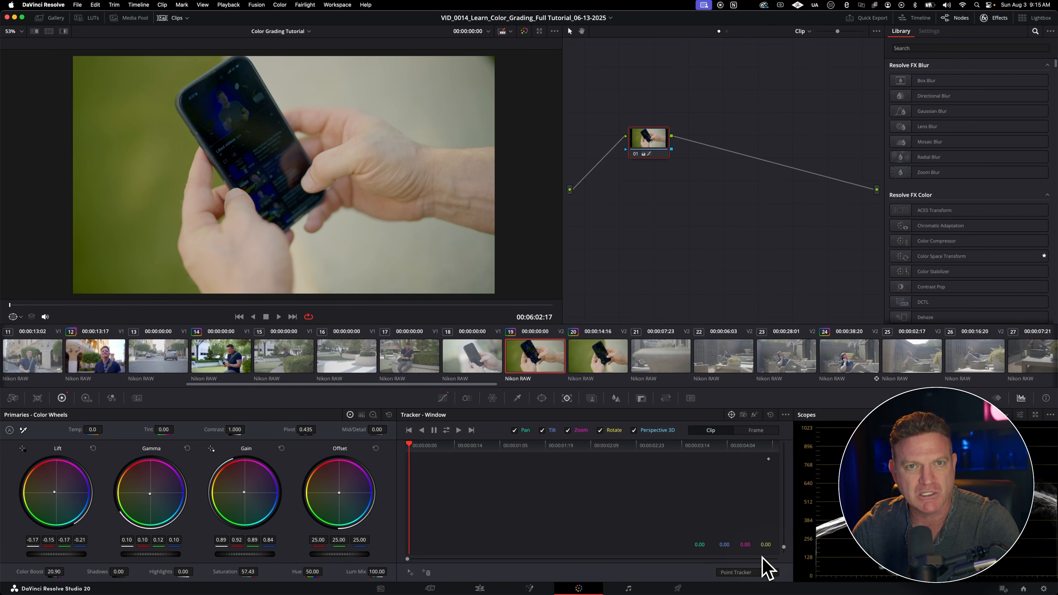
{"action": "left_click", "coordinate": [425, 572]}
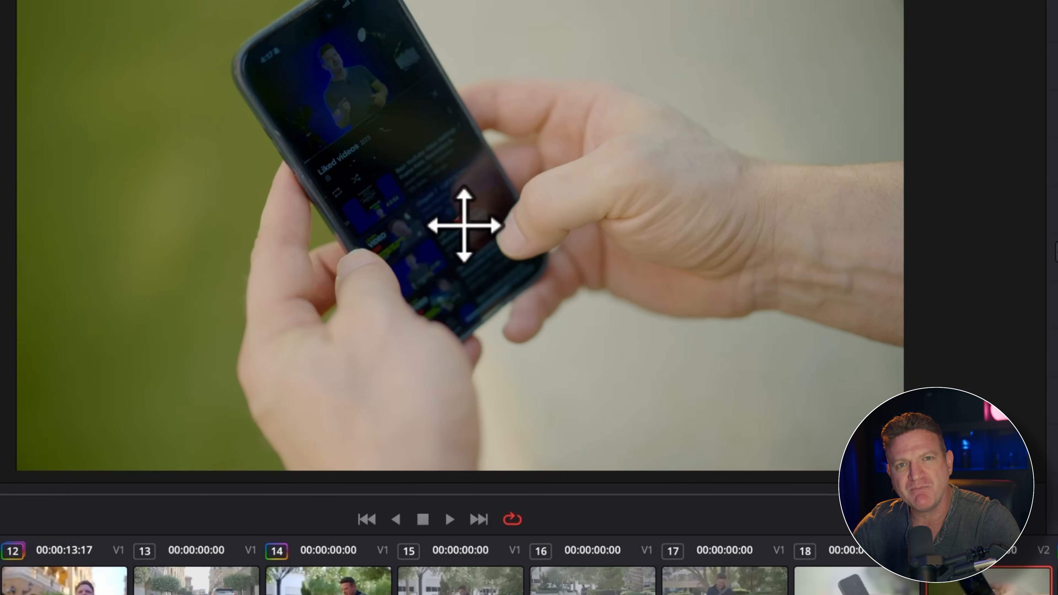
{"action": "left_click_drag", "start_coordinate": [283, 175], "coordinate": [181, 97]}
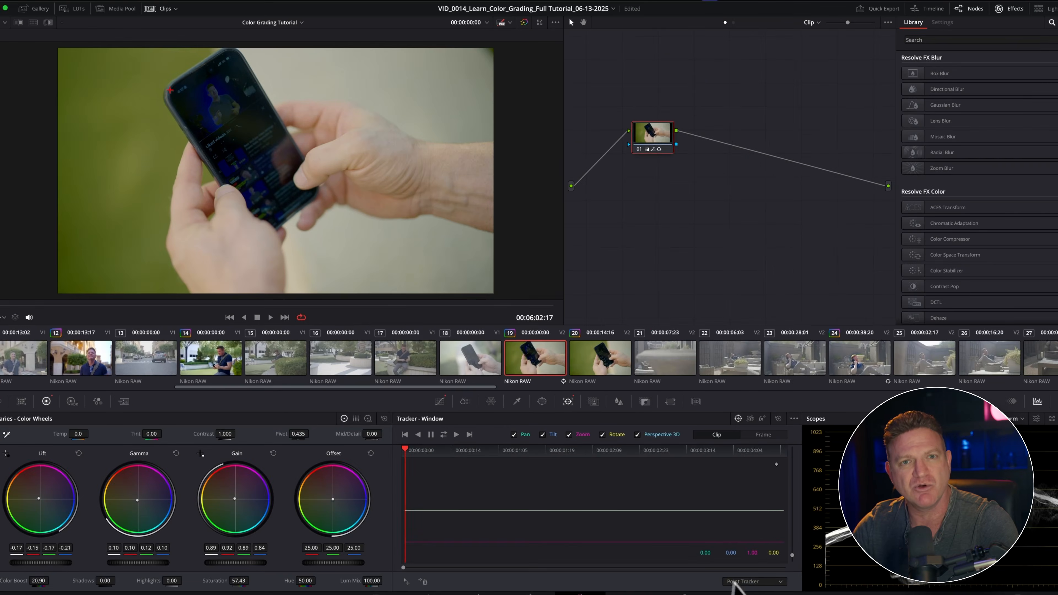
Step: Change clip 19's tracker type to AI IntelliTrack and play the clip
{"action": "left_click", "coordinate": [745, 572]}
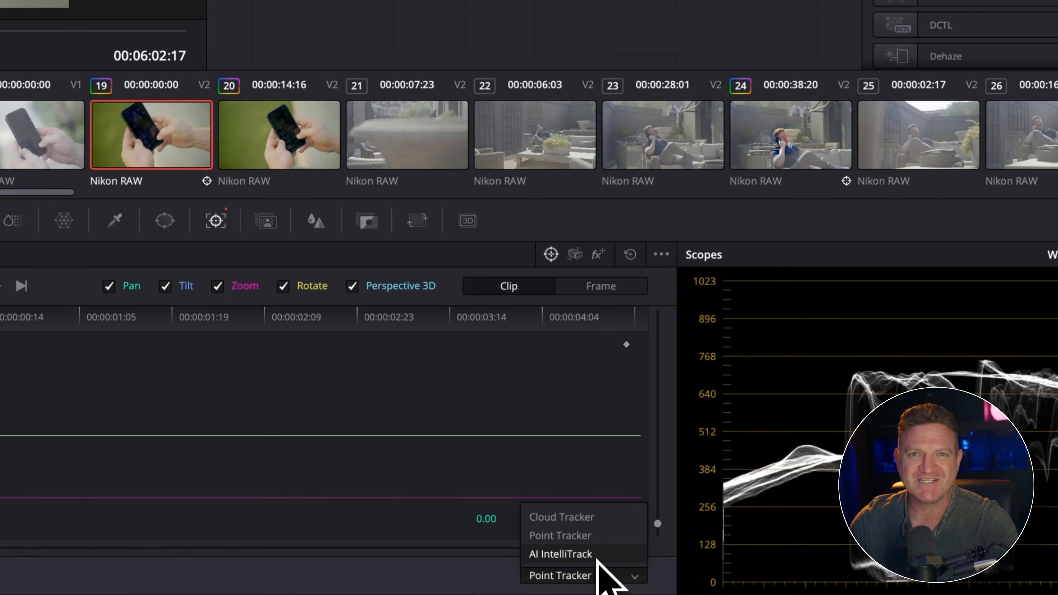
{"action": "left_click", "coordinate": [597, 557]}
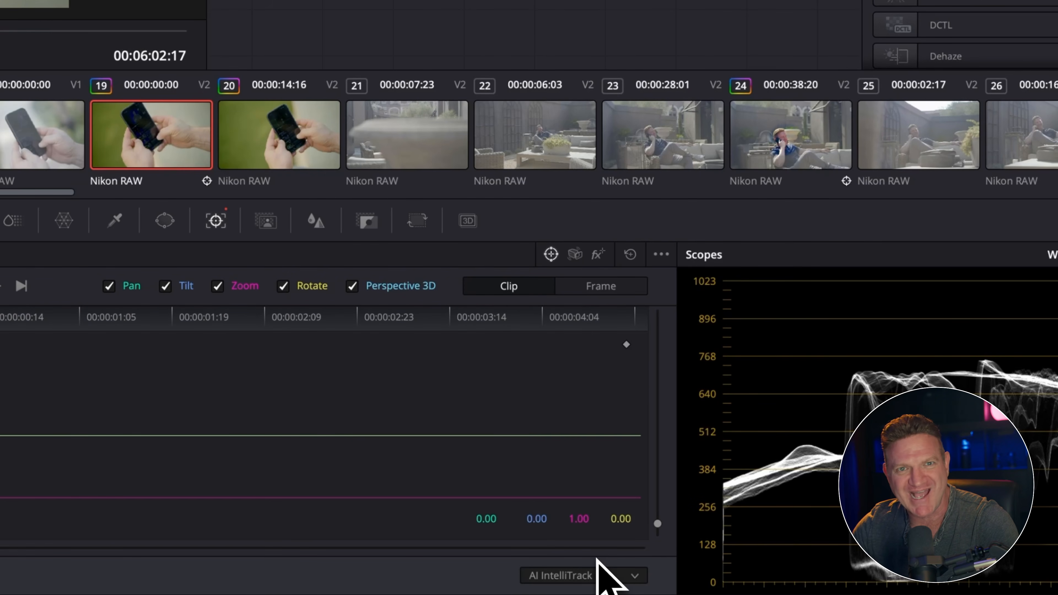
{"action": "key", "text": "space"}
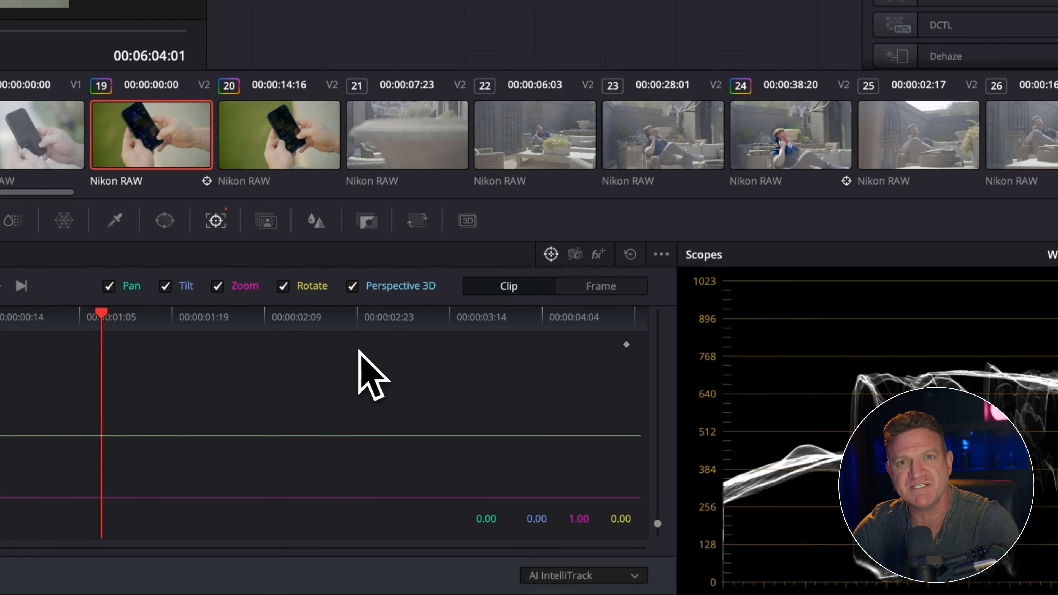
Step: Switch the tracker type to Cloud Tracker, to Point Tracker, and back to AI IntelliTrack
{"action": "left_click", "coordinate": [638, 575]}
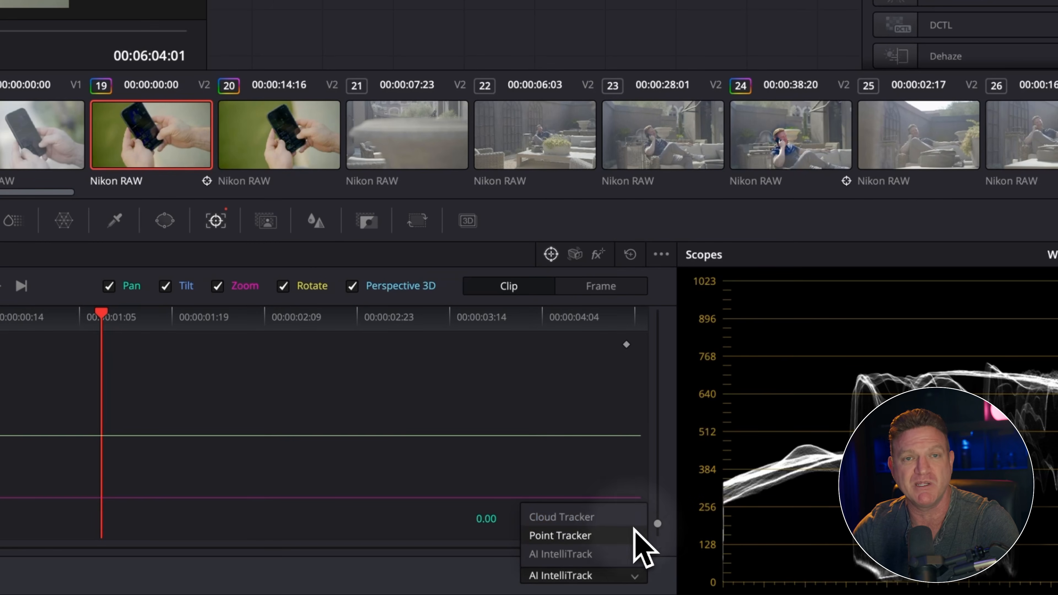
{"action": "left_click", "coordinate": [629, 518]}
{"action": "left_click", "coordinate": [636, 578]}
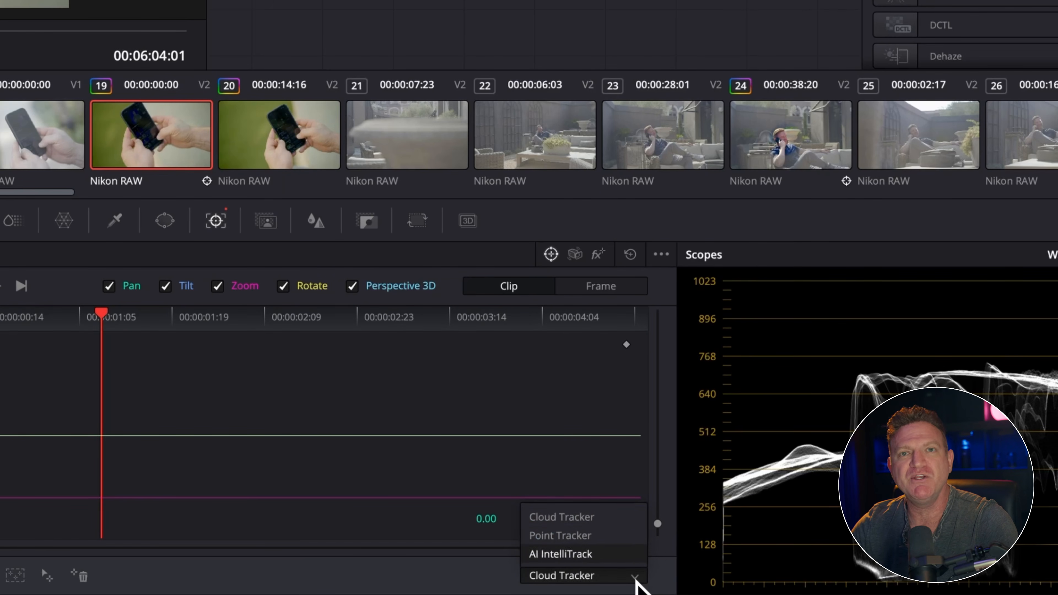
{"action": "left_click", "coordinate": [625, 536]}
{"action": "left_click", "coordinate": [637, 577]}
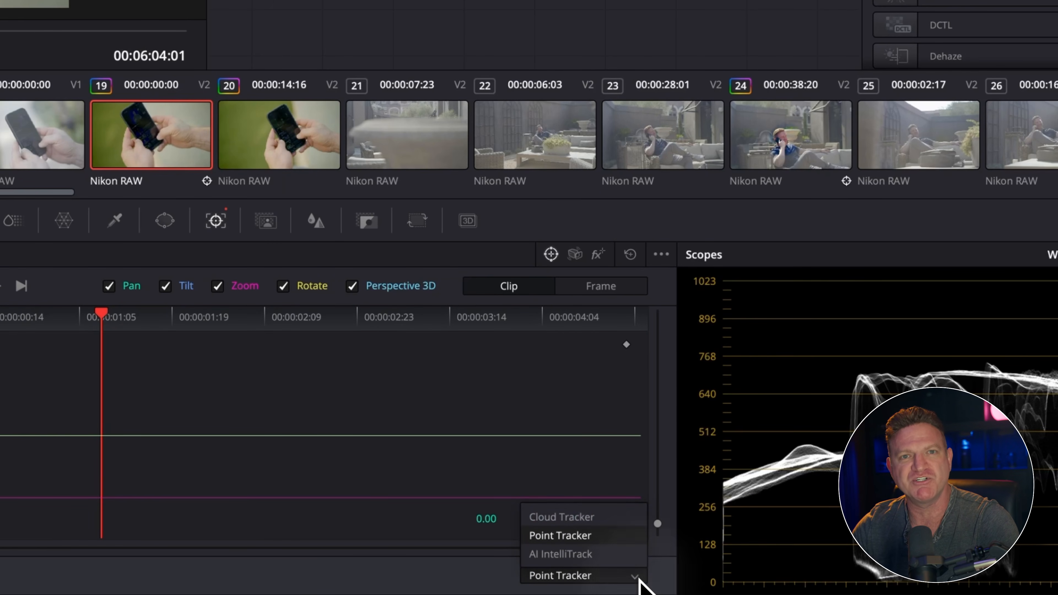
{"action": "left_click", "coordinate": [637, 556]}
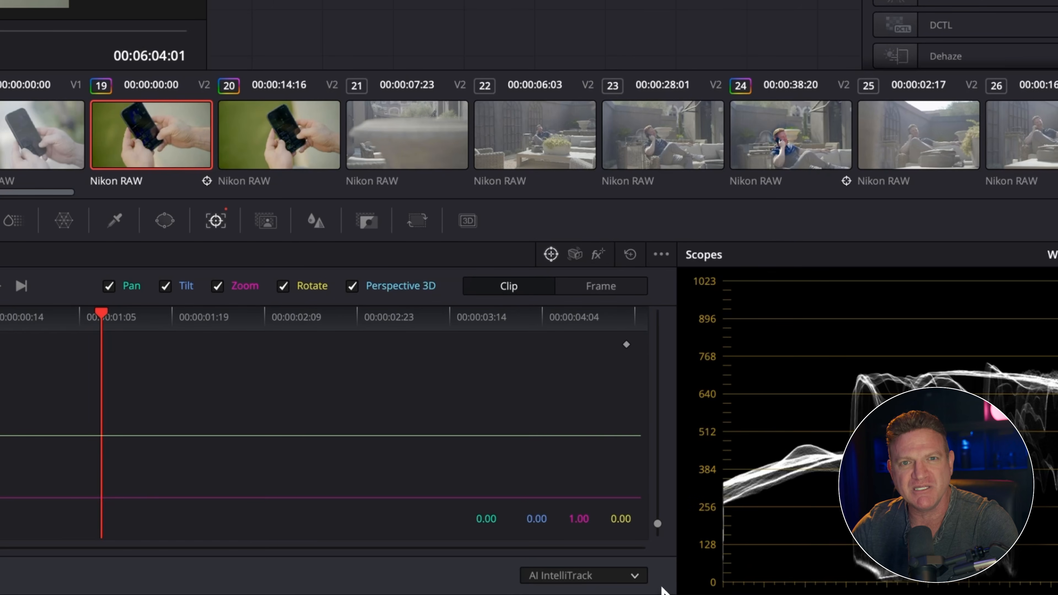
Step: Stabilize clip 19 in Perspective mode with Zoom enabled and play the result
{"action": "left_click", "coordinate": [574, 254]}
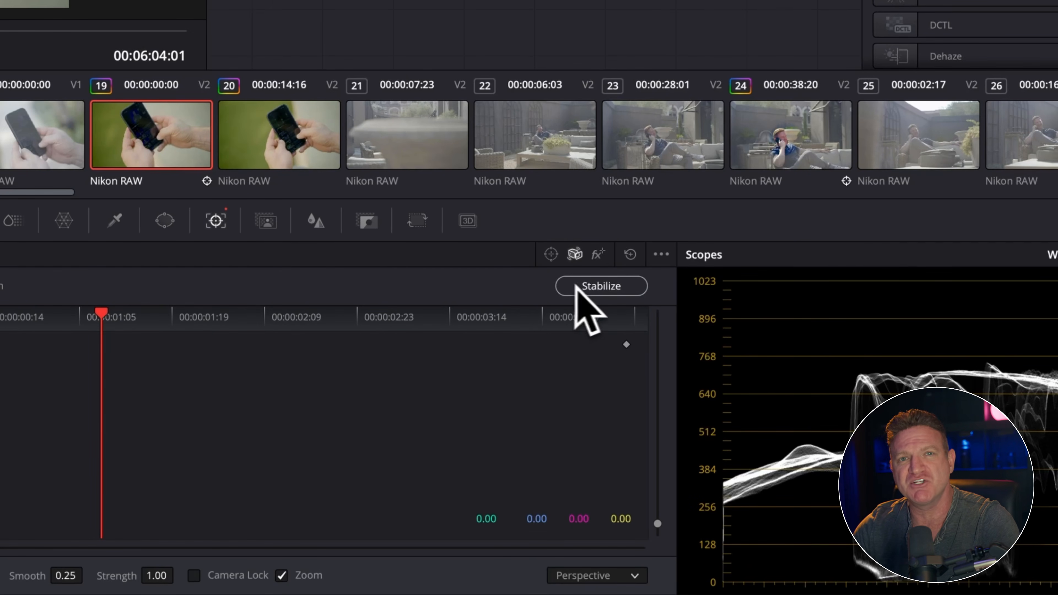
{"action": "left_click", "coordinate": [588, 287]}
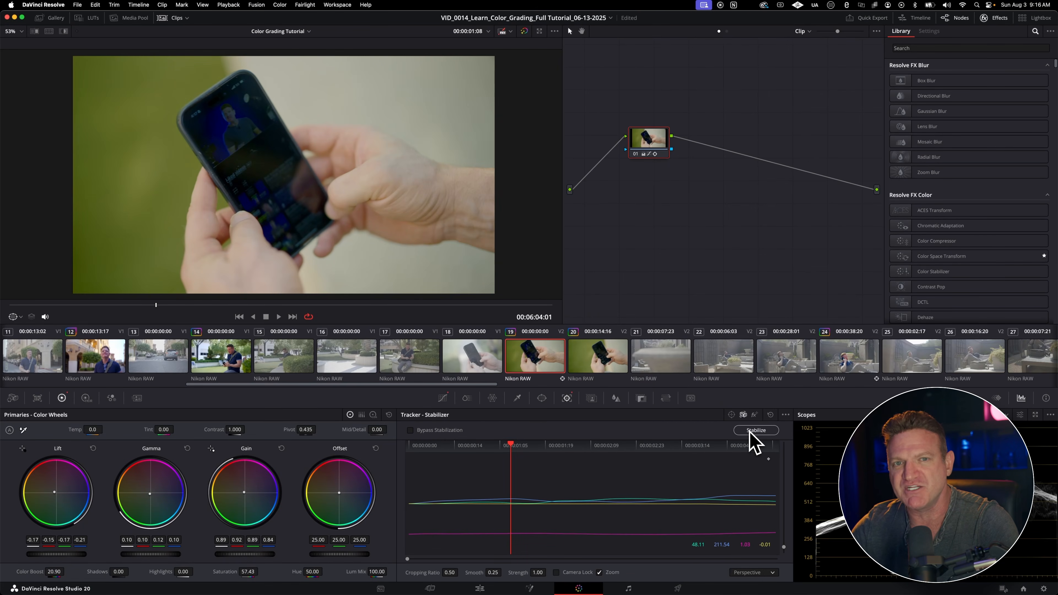
{"action": "key", "text": "space"}
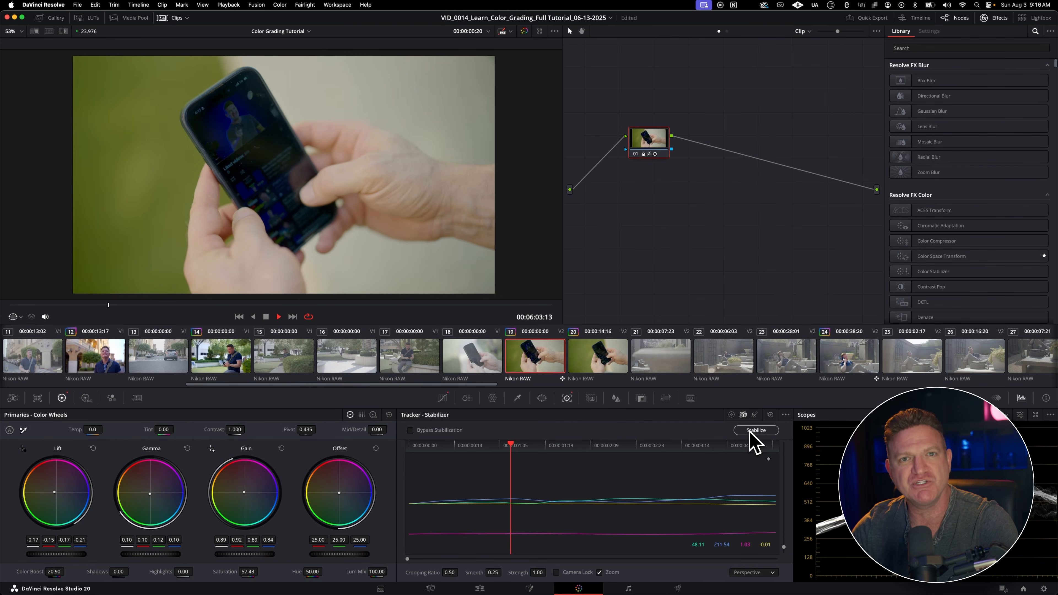
{"action": "key", "text": "space"}
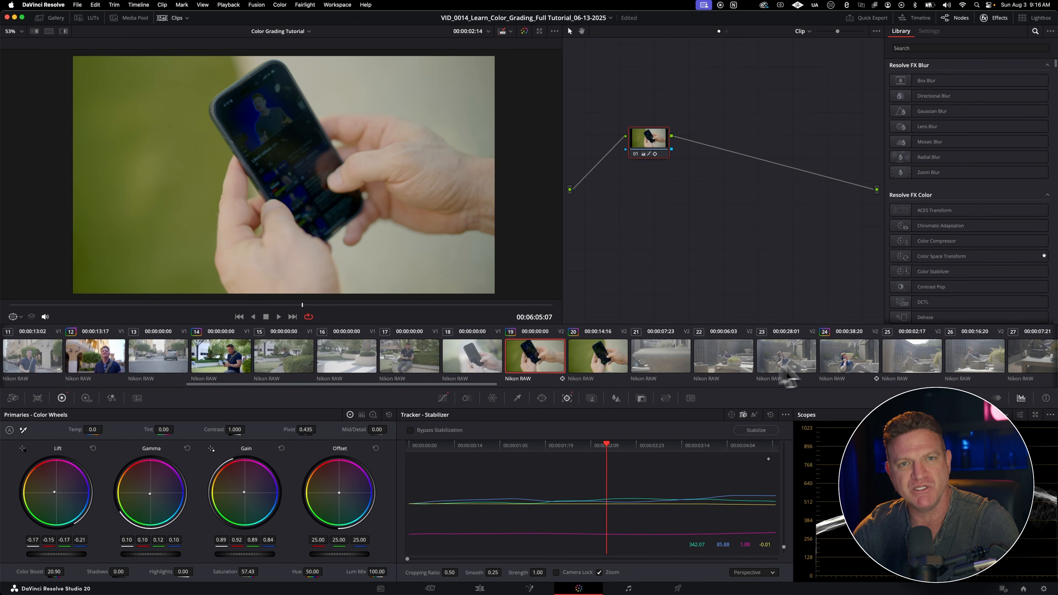
Step: Select clip 24 and sample the skin on the man's face with the HSL Qualifier
{"action": "left_click", "coordinate": [846, 367]}
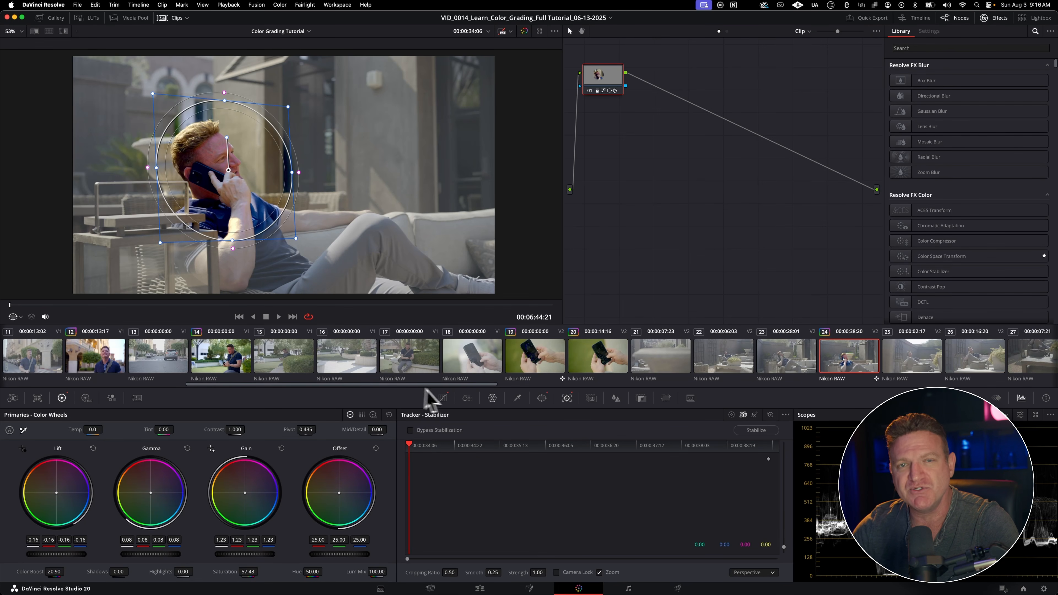
{"action": "left_click", "coordinate": [520, 401]}
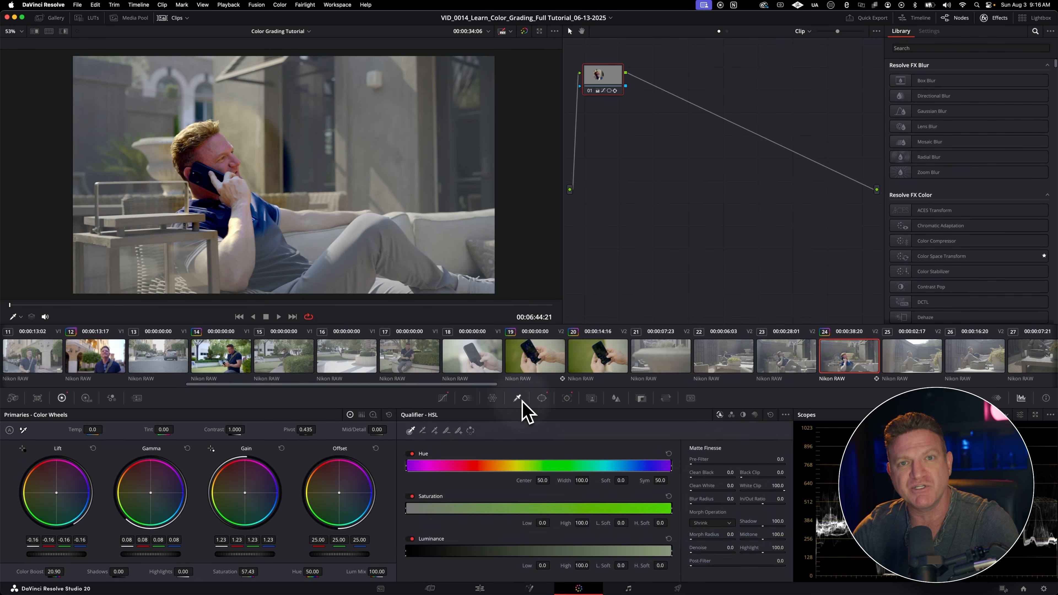
{"action": "left_click", "coordinate": [215, 140]}
{"action": "left_click_drag", "start_coordinate": [212, 156], "coordinate": [212, 160]}
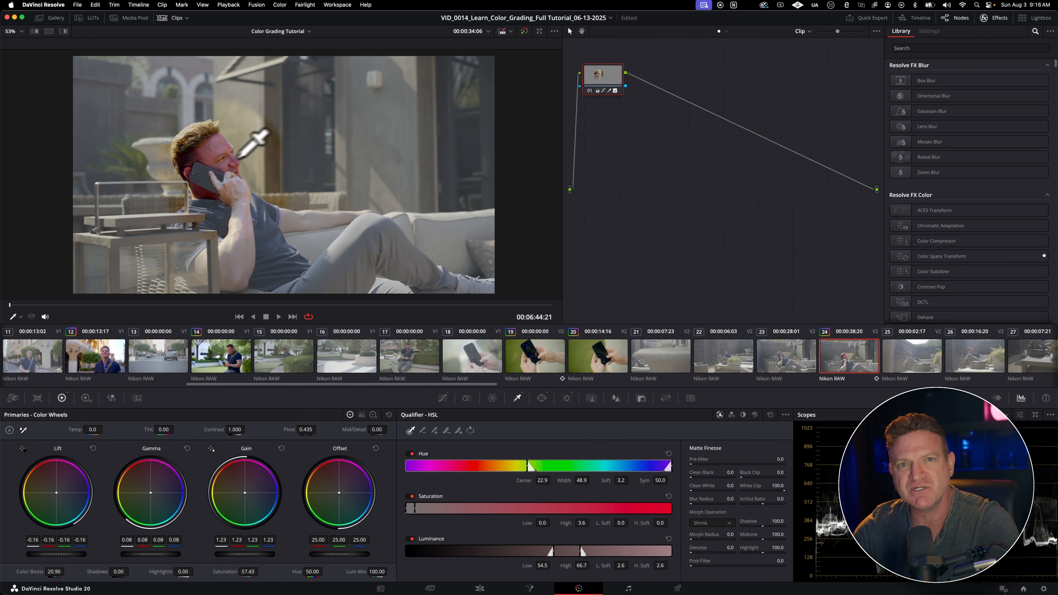
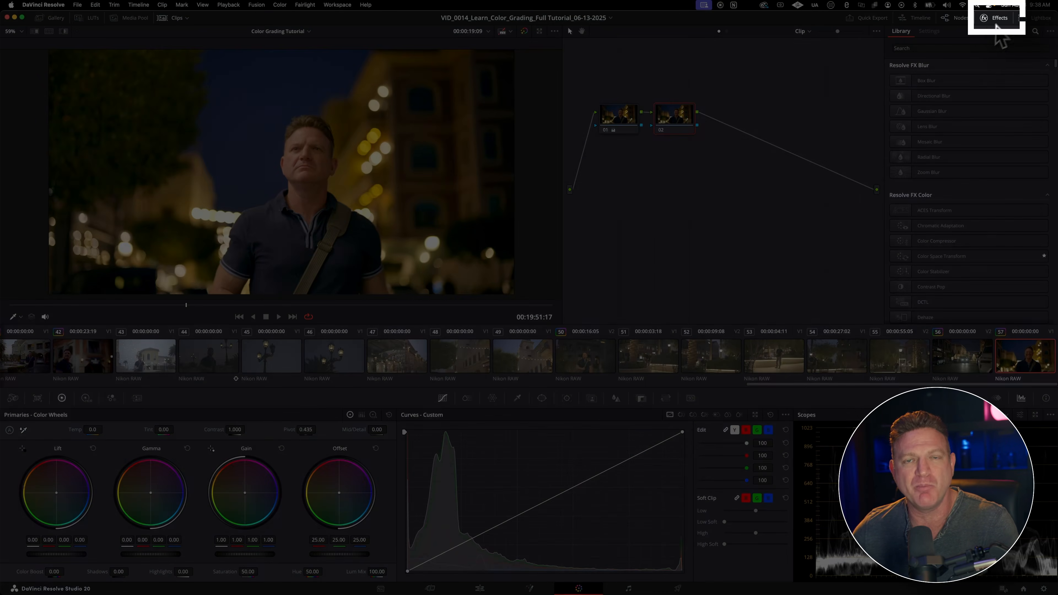
Step: Examine the effects library from the Resolve FX categories through the BCC, Sapphire, Universe and Magic Bullet plug-ins
{"action": "left_click", "coordinate": [990, 20]}
{"action": "left_click", "coordinate": [997, 20]}
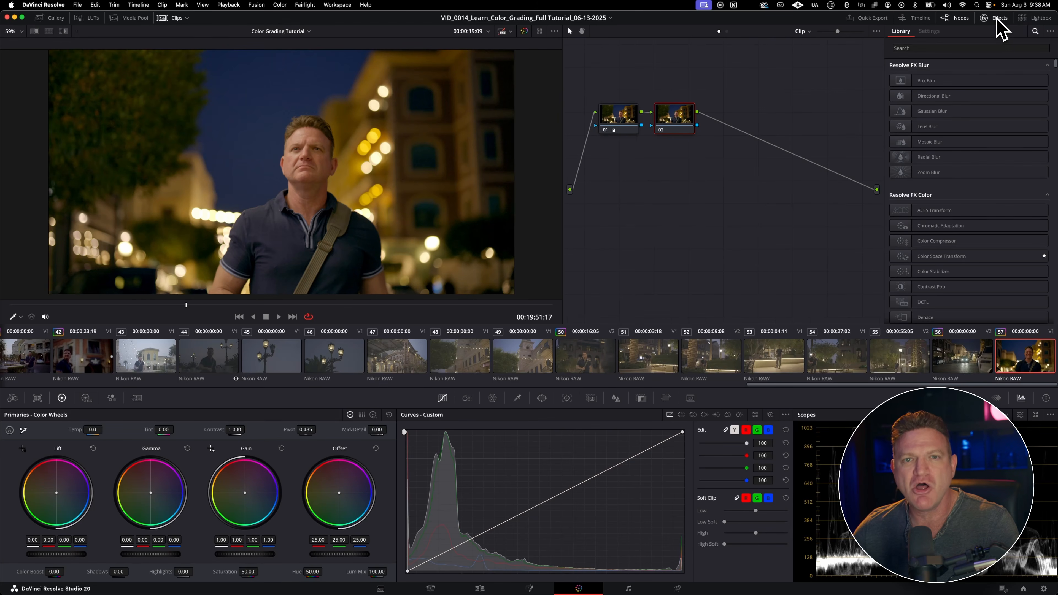
{"action": "scroll", "coordinate": [952, 182], "scroll_direction": "down", "scroll_amount": 15}
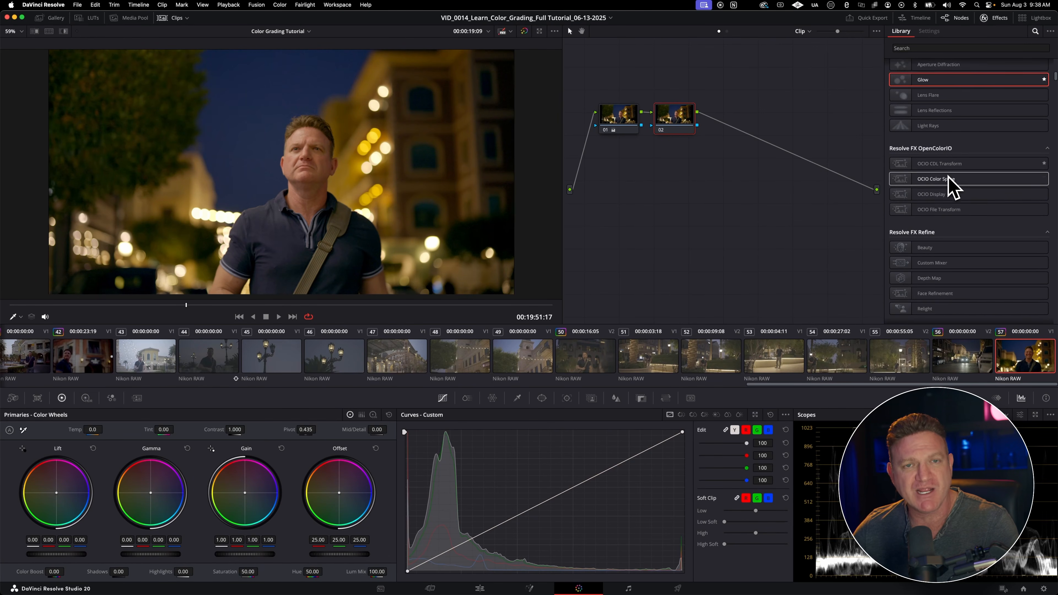
{"action": "scroll", "coordinate": [948, 176], "scroll_direction": "down", "scroll_amount": 20}
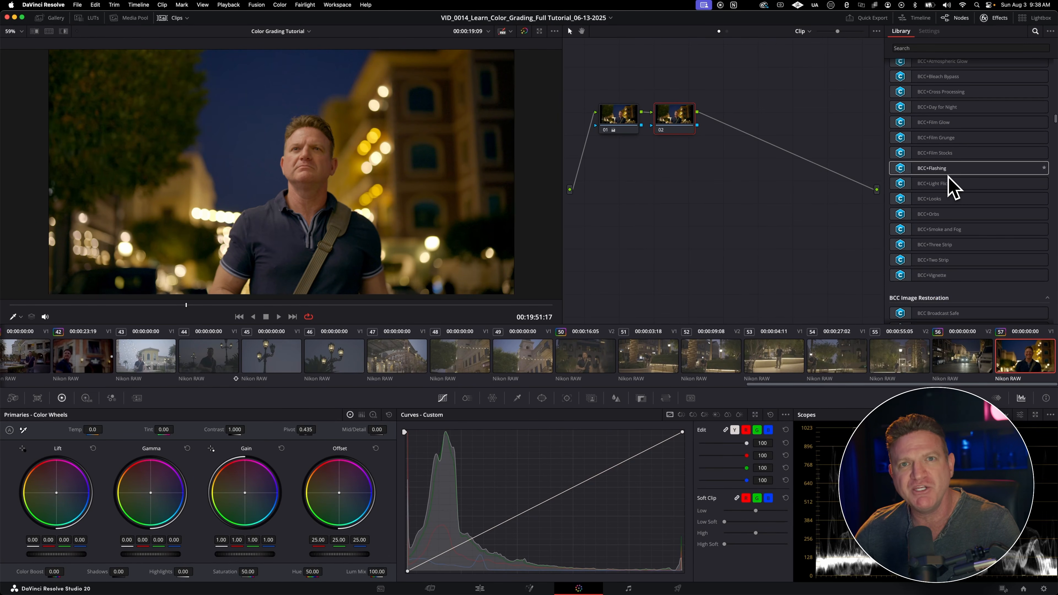
{"action": "scroll", "coordinate": [948, 178], "scroll_direction": "down", "scroll_amount": 15}
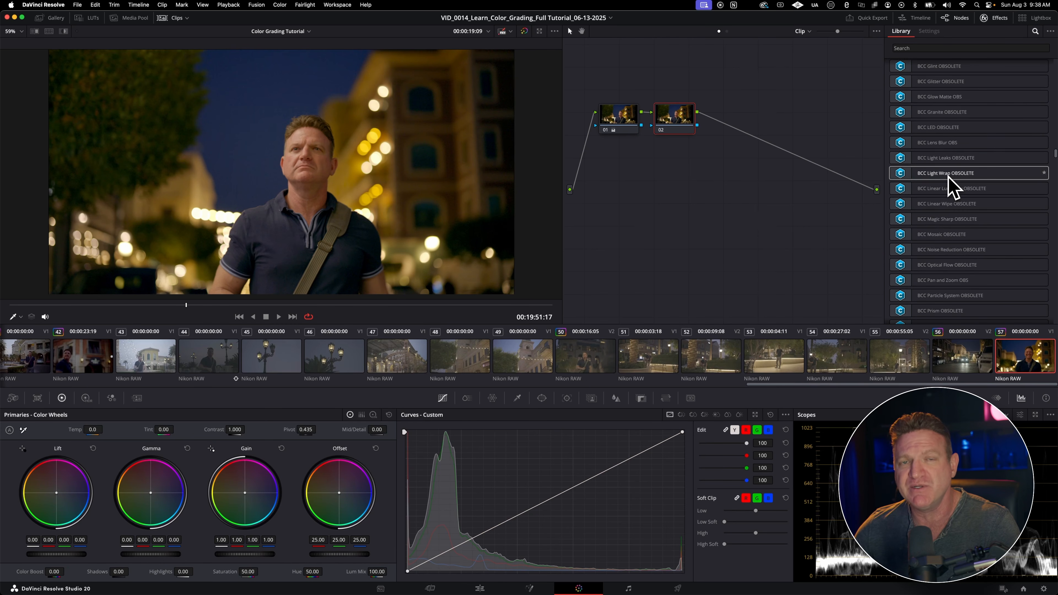
{"action": "scroll", "coordinate": [951, 187], "scroll_direction": "down", "scroll_amount": 15}
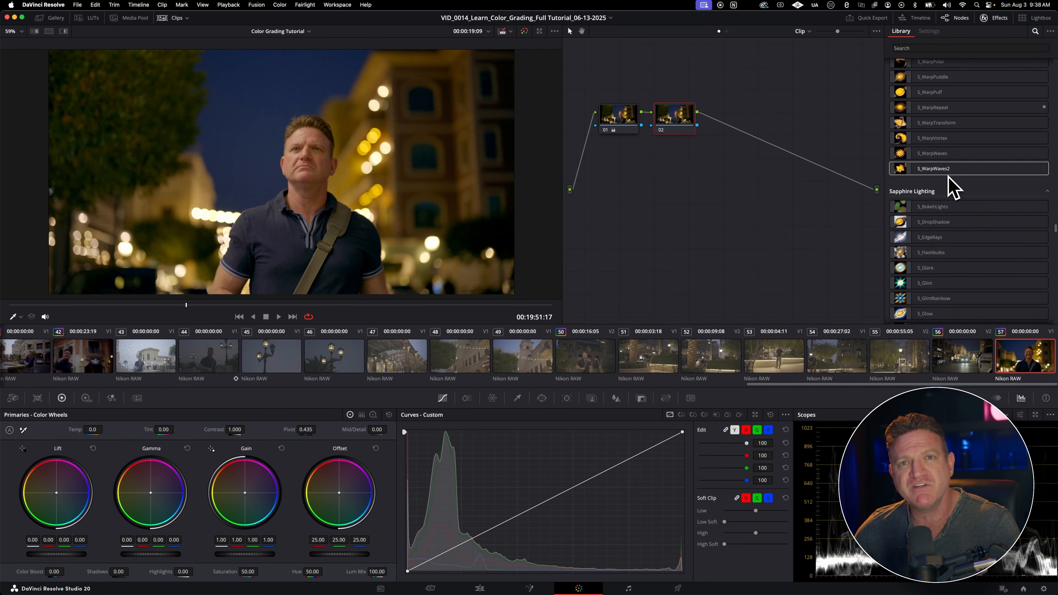
{"action": "scroll", "coordinate": [951, 187], "scroll_direction": "down", "scroll_amount": 10}
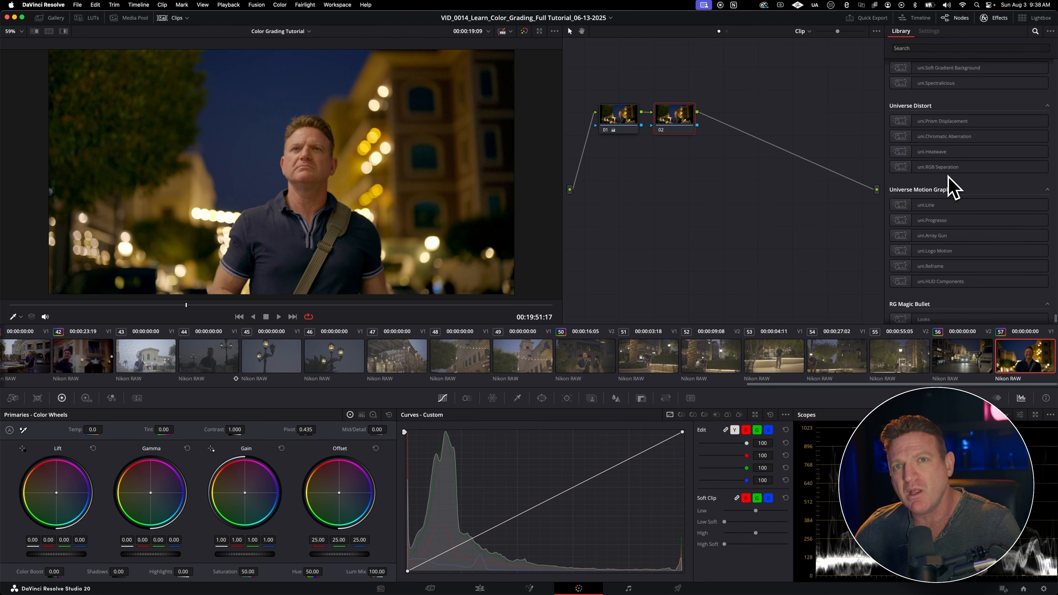
{"action": "left_click_drag", "start_coordinate": [1055, 319], "coordinate": [1047, 241]}
{"action": "scroll", "coordinate": [1047, 241], "scroll_direction": "up", "scroll_amount": 10}
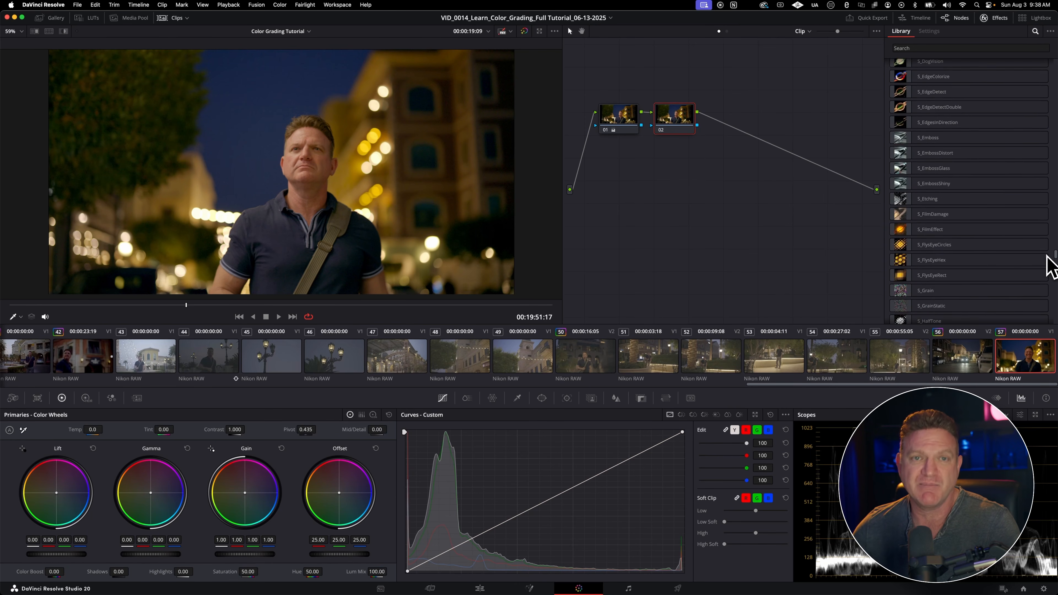
{"action": "left_click_drag", "start_coordinate": [1048, 241], "coordinate": [1050, 45]}
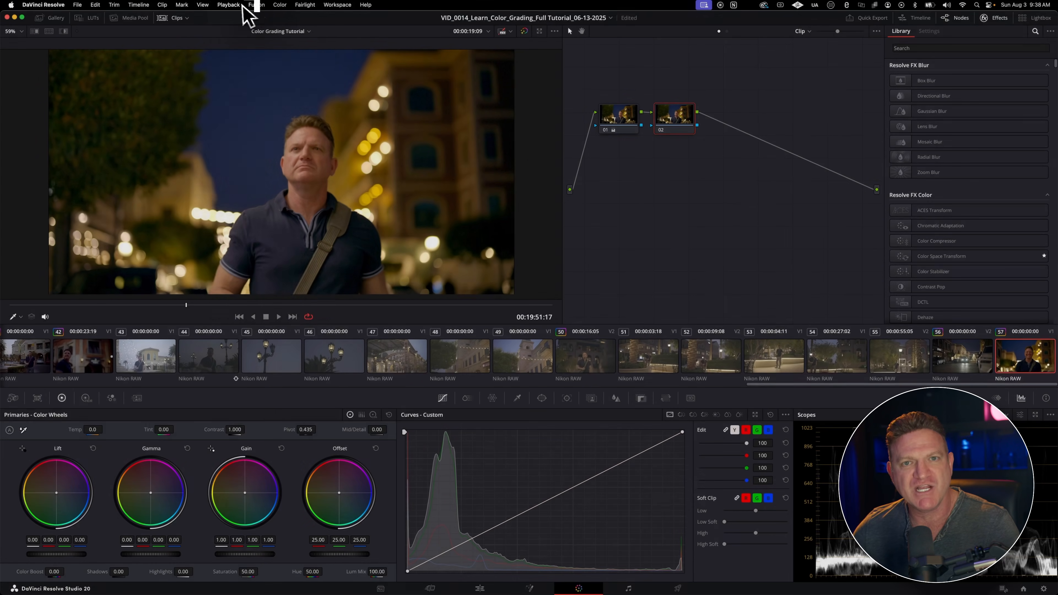
Step: Turn on render caching for timeline playback
{"action": "left_click", "coordinate": [239, 5]}
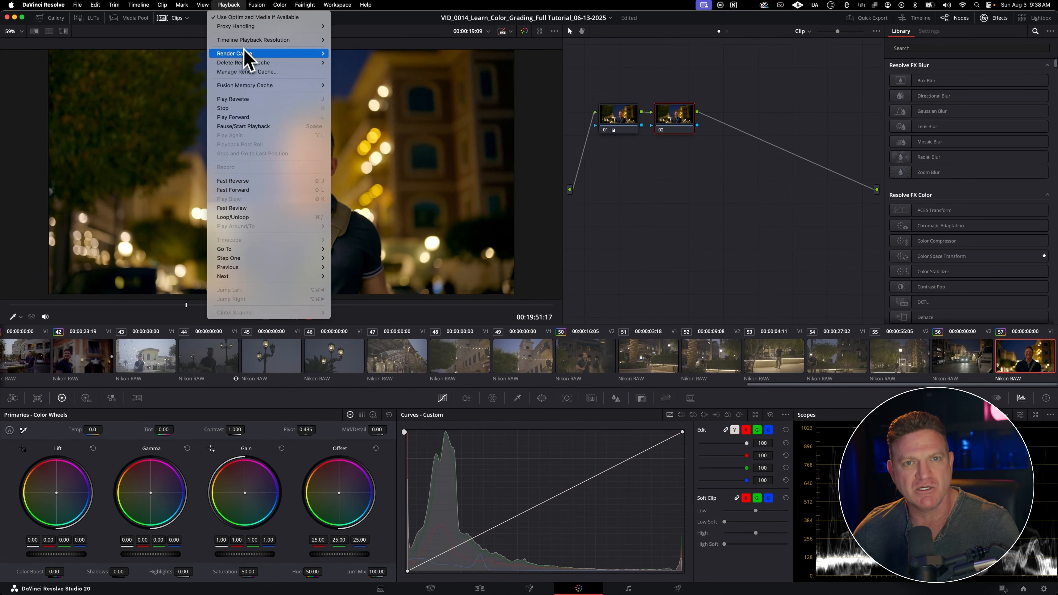
{"action": "mouse_move", "coordinate": [250, 53]}
{"action": "left_click", "coordinate": [354, 62]}
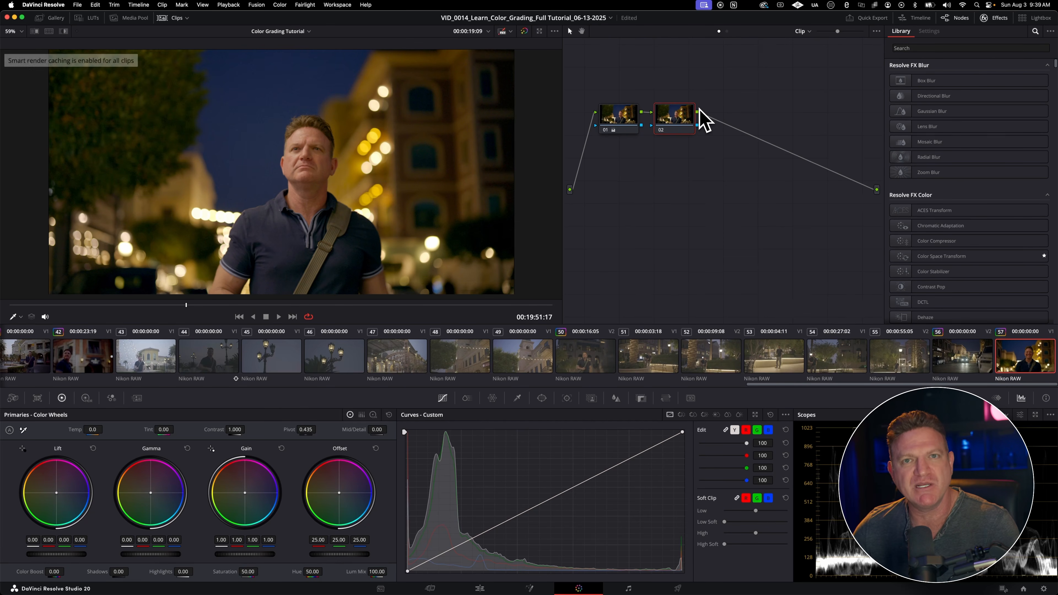
Step: Add the Glow effect to node 02 of clip 57, with Shine Threshold about 0.496 and Spread about 0.450
{"action": "left_click", "coordinate": [916, 48]}
{"action": "type", "text": "glow"}
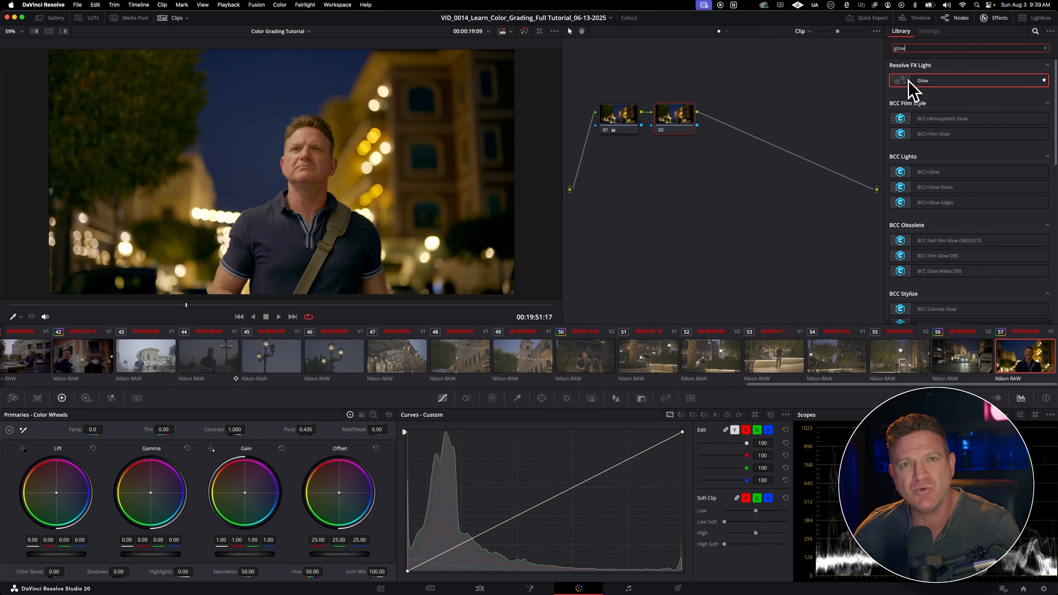
{"action": "left_click_drag", "start_coordinate": [912, 83], "coordinate": [685, 124]}
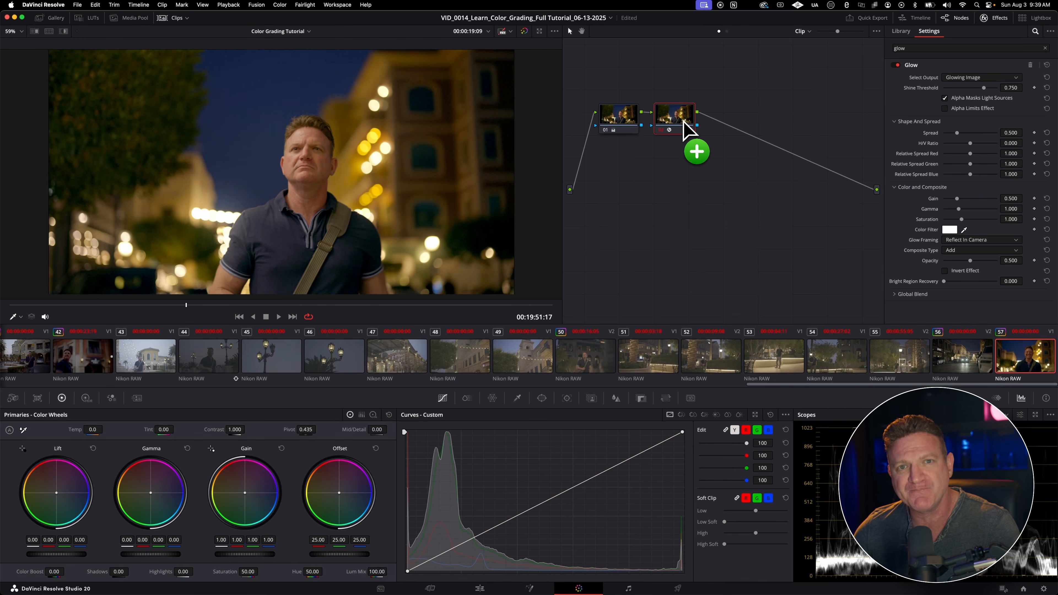
{"action": "mouse_move", "coordinate": [983, 88]}
{"action": "left_mouse_down"}
{"action": "mouse_move", "coordinate": [950, 89]}
{"action": "mouse_move", "coordinate": [999, 100]}
{"action": "mouse_move", "coordinate": [971, 96]}
{"action": "left_mouse_up"}
{"action": "mouse_move", "coordinate": [958, 132]}
{"action": "left_mouse_down"}
{"action": "mouse_move", "coordinate": [984, 132]}
{"action": "mouse_move", "coordinate": [941, 133]}
{"action": "mouse_move", "coordinate": [957, 134]}
{"action": "left_mouse_up"}
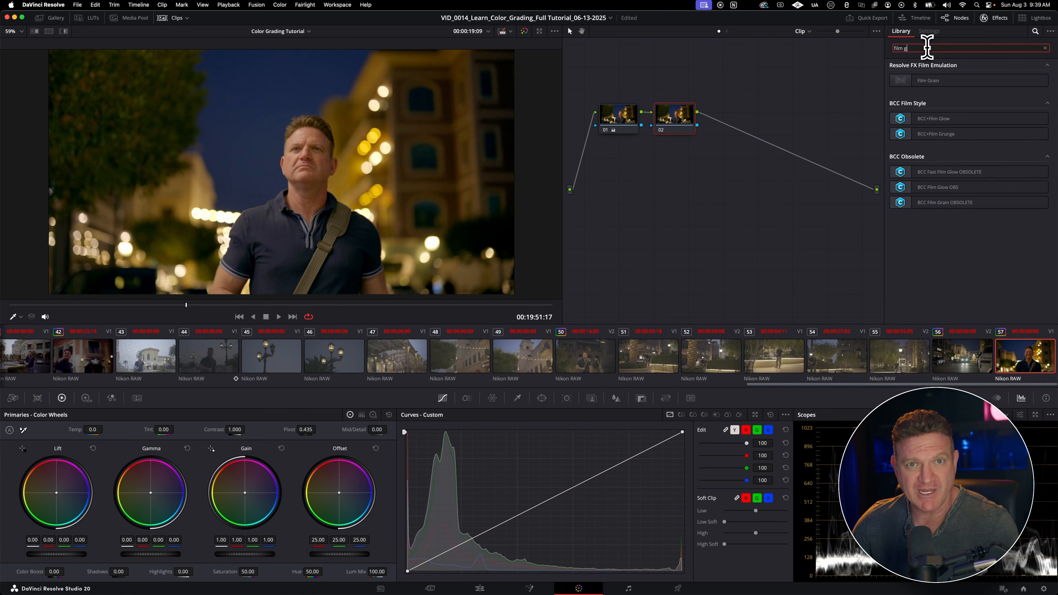
Step: Apply the Film Grain effect to node 02 of clip 57 using the 35mm 400T preset
{"action": "type", "text": "grain"}
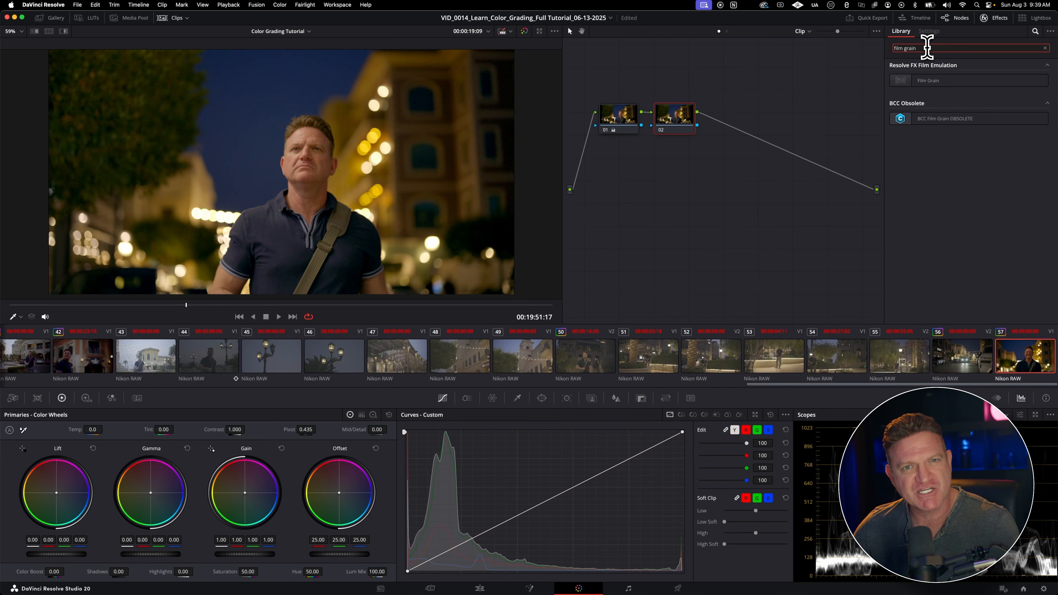
{"action": "left_click_drag", "start_coordinate": [921, 80], "coordinate": [679, 129]}
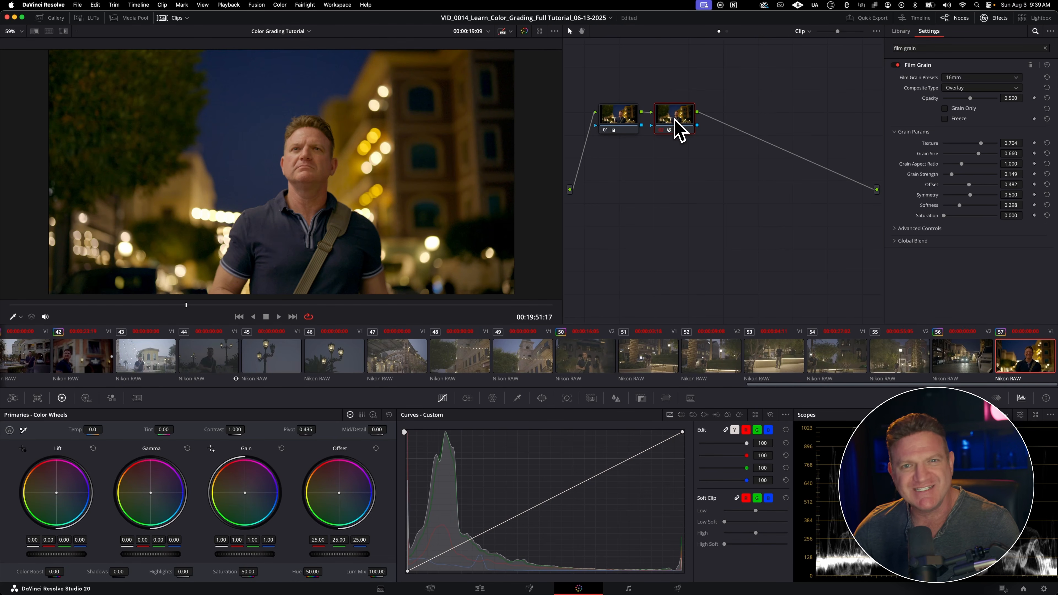
{"action": "left_click", "coordinate": [960, 78]}
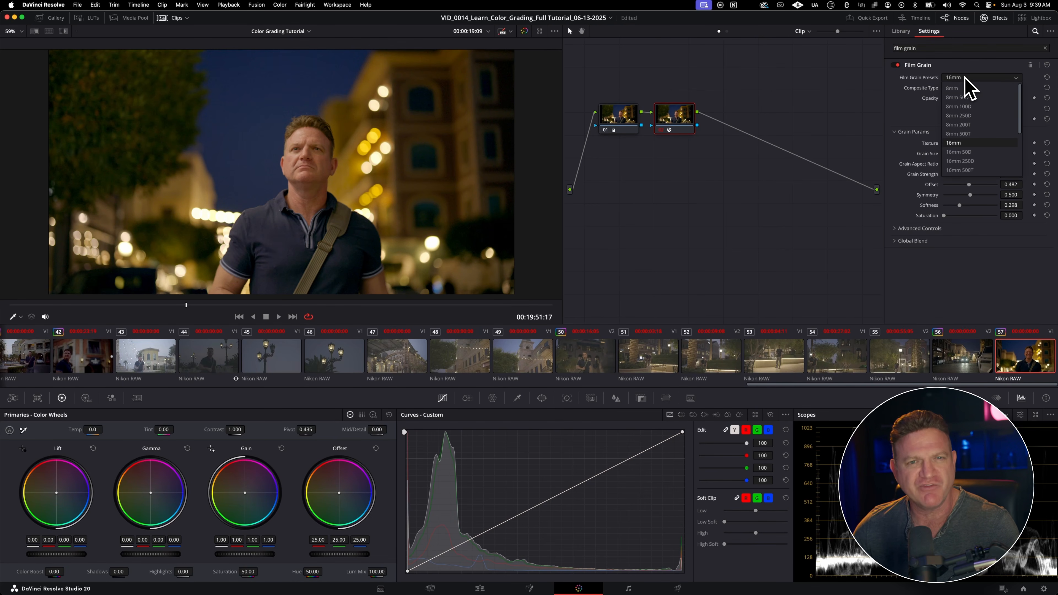
{"action": "scroll", "coordinate": [960, 121], "scroll_direction": "down", "scroll_amount": 5}
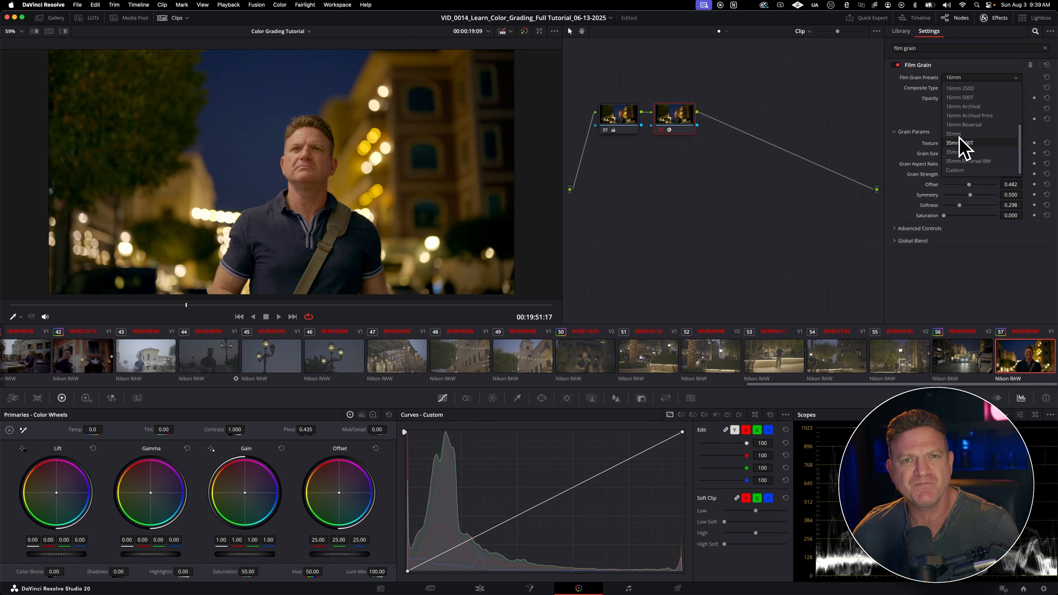
{"action": "left_click", "coordinate": [959, 153]}
Step: Set the film grain's Texture to about 0.791, Grain Size to 0.721 and Grain Strength to 0.310, and play the clip
{"action": "scroll", "coordinate": [288, 173], "scroll_direction": "up", "scroll_amount": 5}
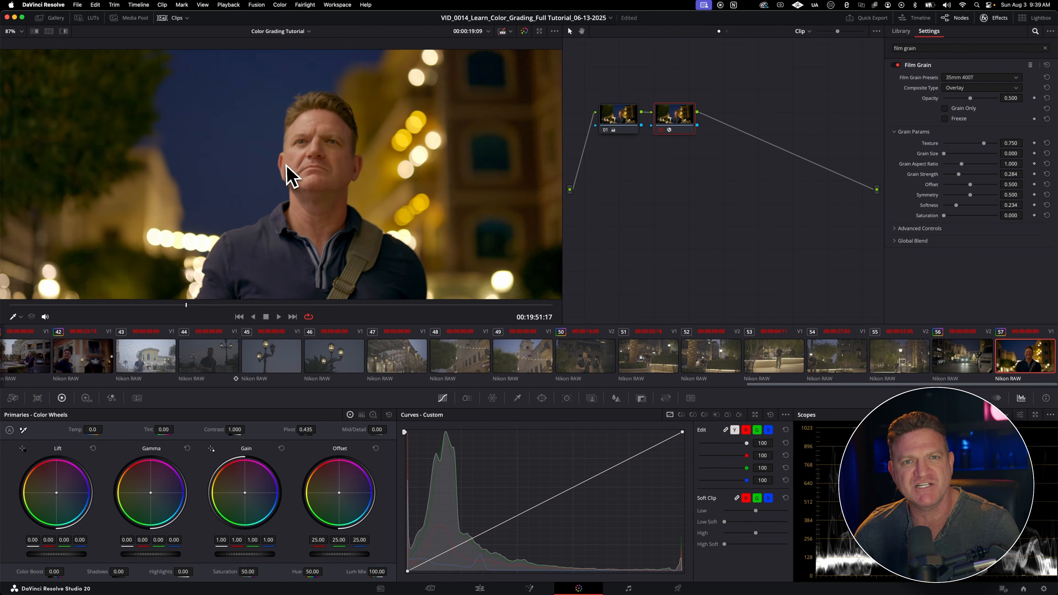
{"action": "scroll", "coordinate": [287, 173], "scroll_direction": "up", "scroll_amount": 4}
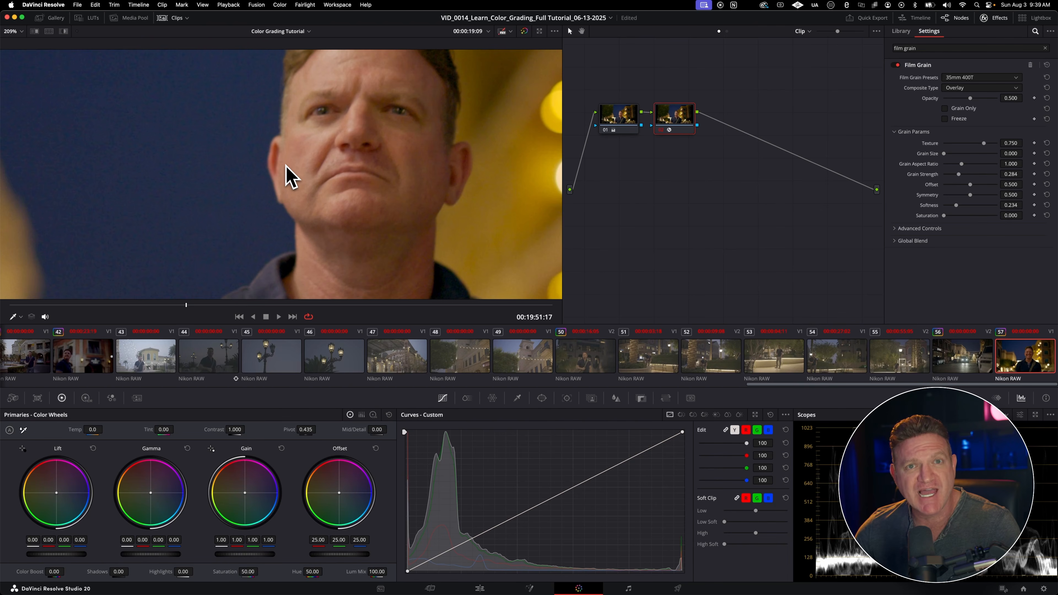
{"action": "scroll", "coordinate": [287, 166], "scroll_direction": "up", "scroll_amount": 3}
{"action": "left_click_drag", "start_coordinate": [983, 144], "coordinate": [991, 144]}
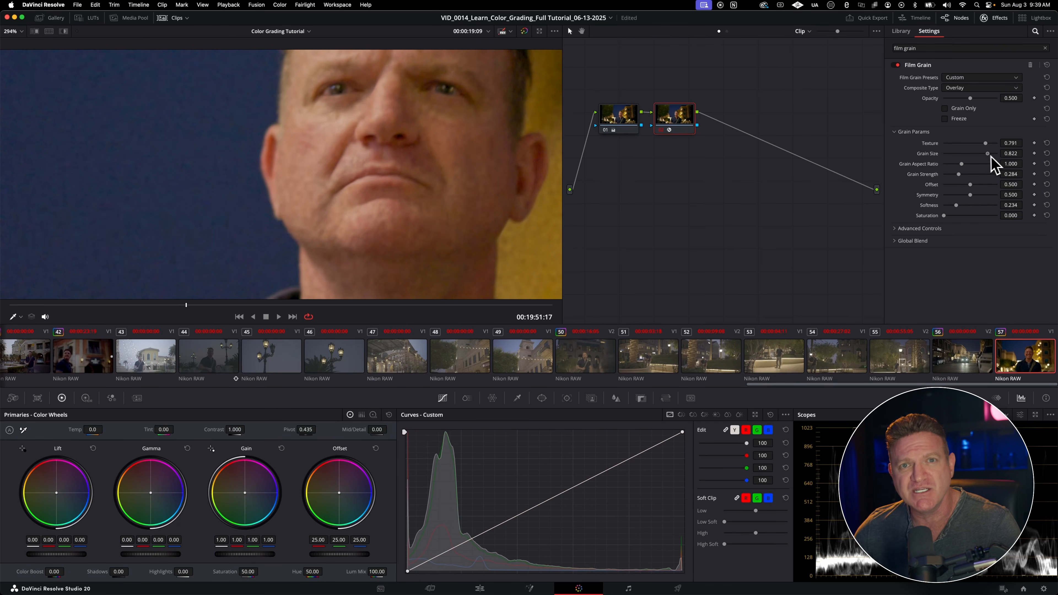
{"action": "left_click_drag", "start_coordinate": [983, 154], "coordinate": [967, 175]}
{"action": "scroll", "coordinate": [321, 175], "scroll_direction": "down", "scroll_amount": 10}
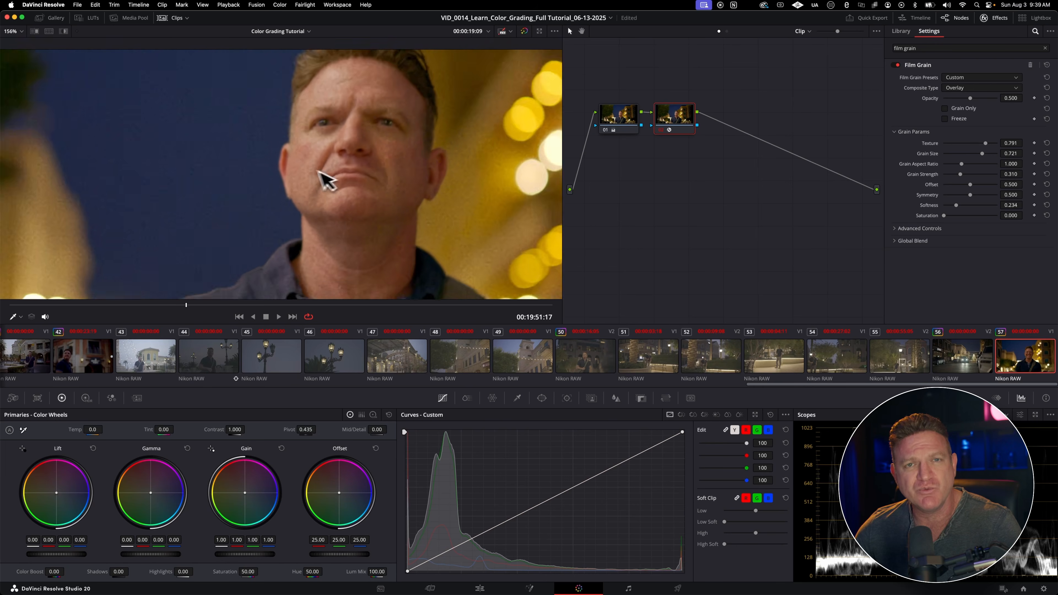
{"action": "key", "text": "space"}
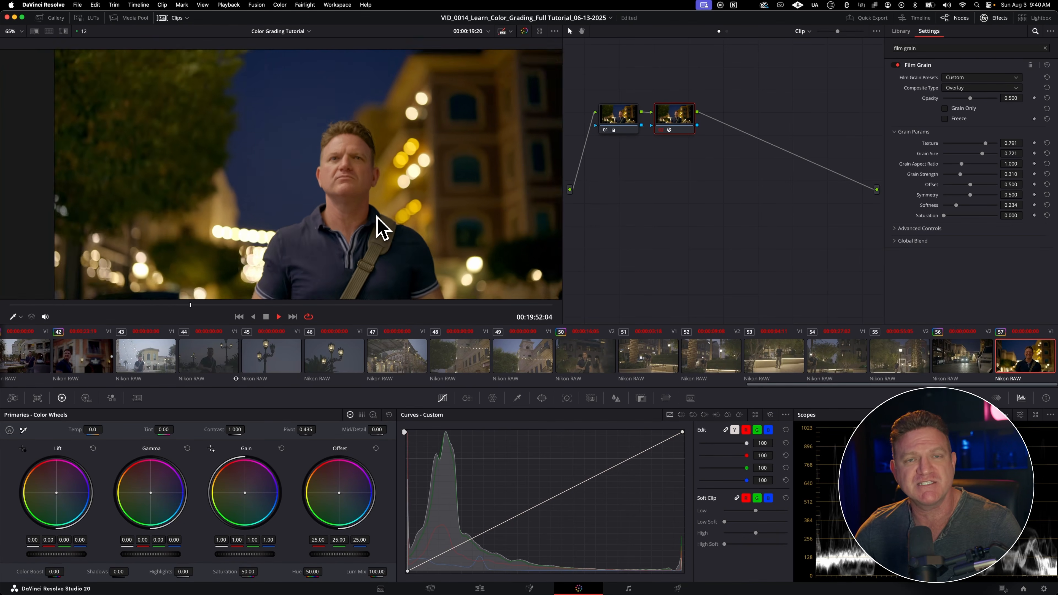
{"action": "scroll", "coordinate": [376, 217], "scroll_direction": "down", "scroll_amount": 2}
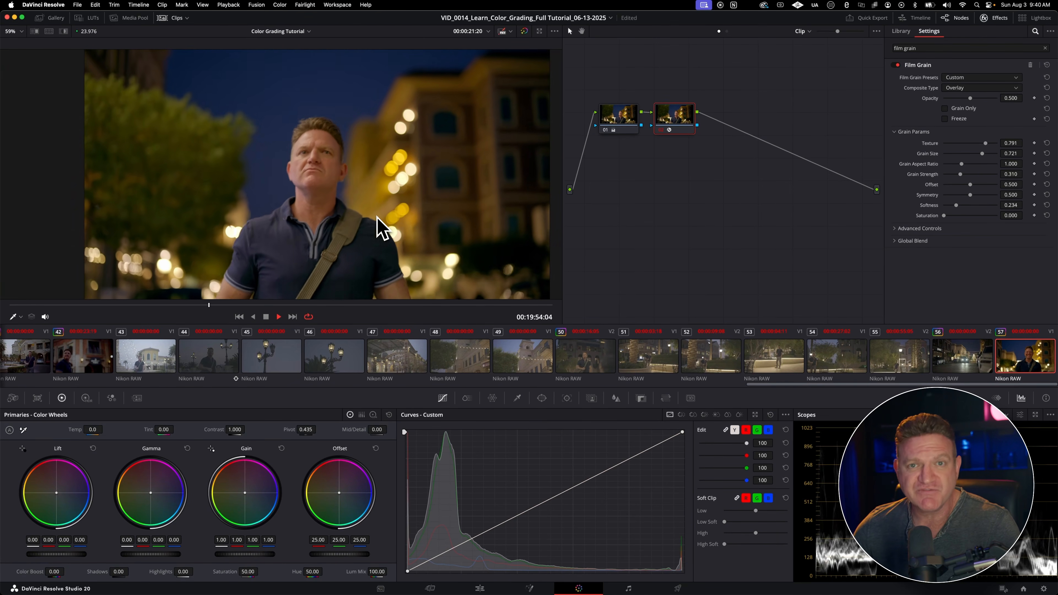
Step: Apply the Lens Flare effect to node 01 of clip 56 and move the flare onto the approaching car's headlights
{"action": "left_click", "coordinate": [900, 30]}
{"action": "left_click", "coordinate": [962, 357]}
{"action": "left_click", "coordinate": [919, 48]}
{"action": "type", "text": "lens flar"}
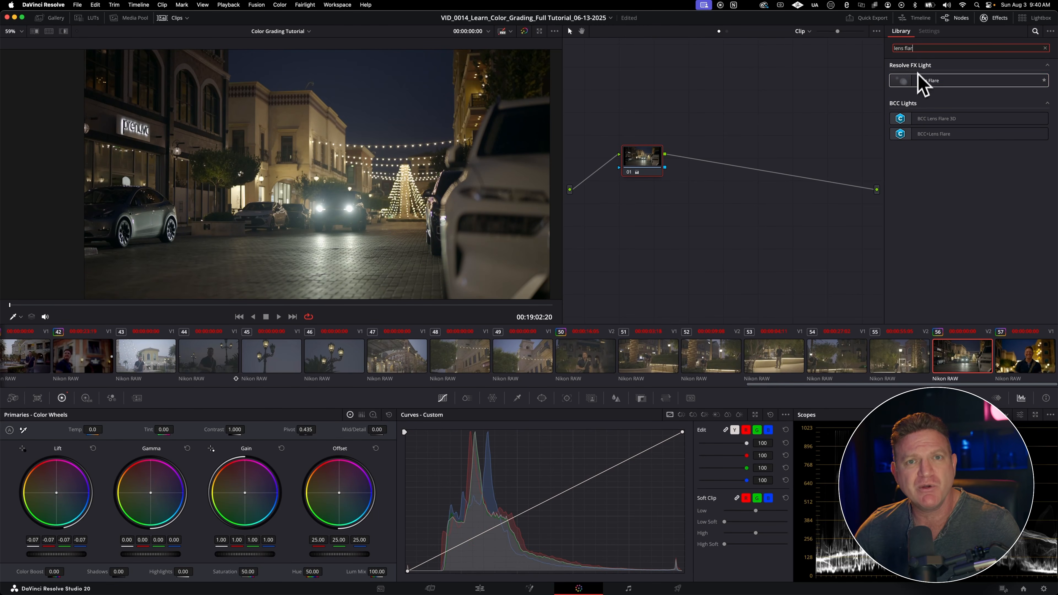
{"action": "left_click_drag", "start_coordinate": [916, 81], "coordinate": [643, 162]}
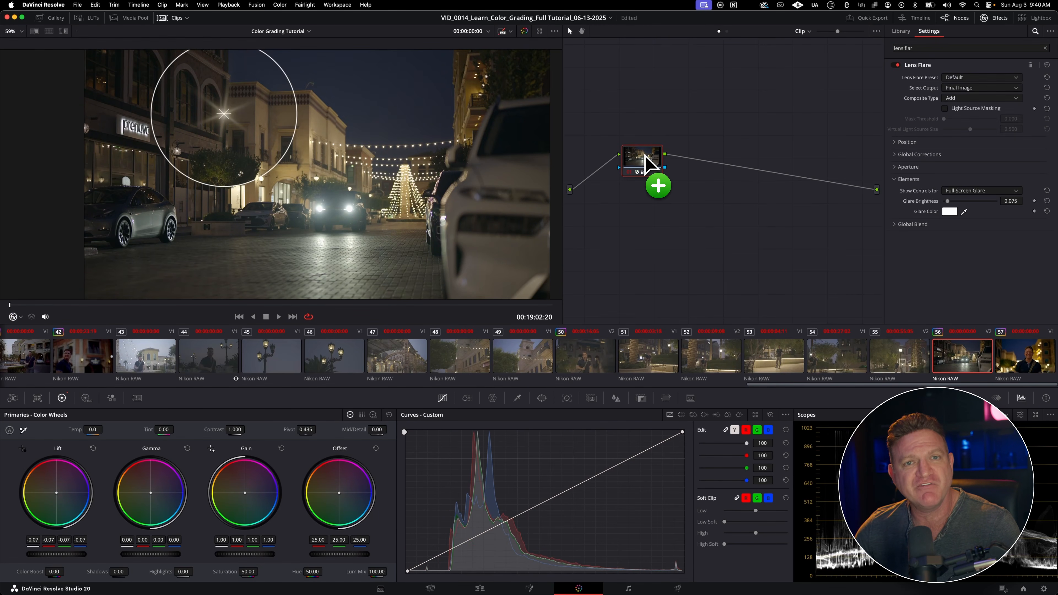
{"action": "left_click_drag", "start_coordinate": [231, 133], "coordinate": [354, 211]}
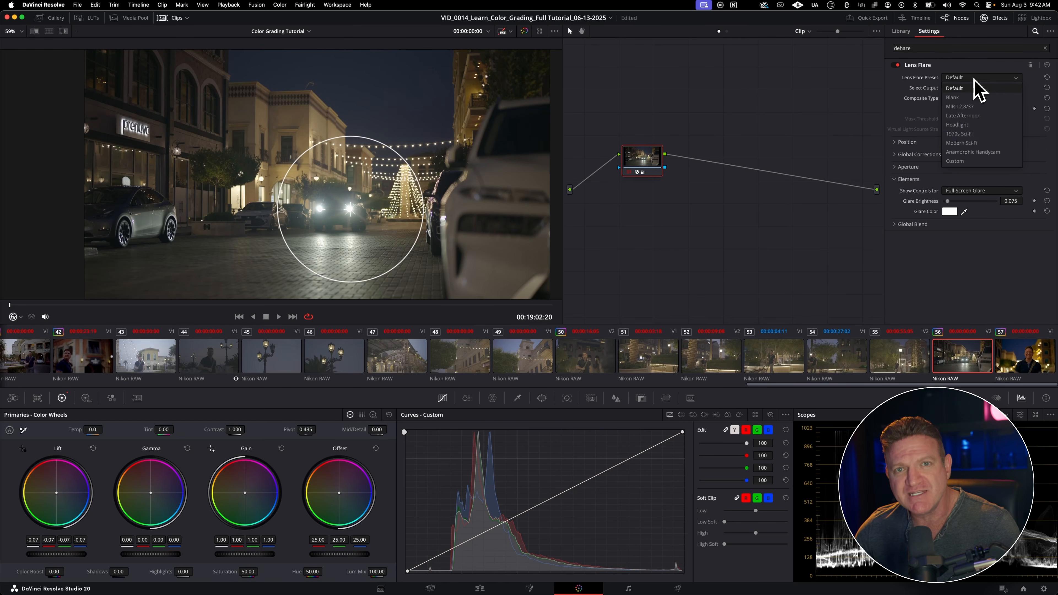
Step: Set the Lens Flare preset to Headlight and bring up the FX tracker for clip 56
{"action": "left_click", "coordinate": [962, 126]}
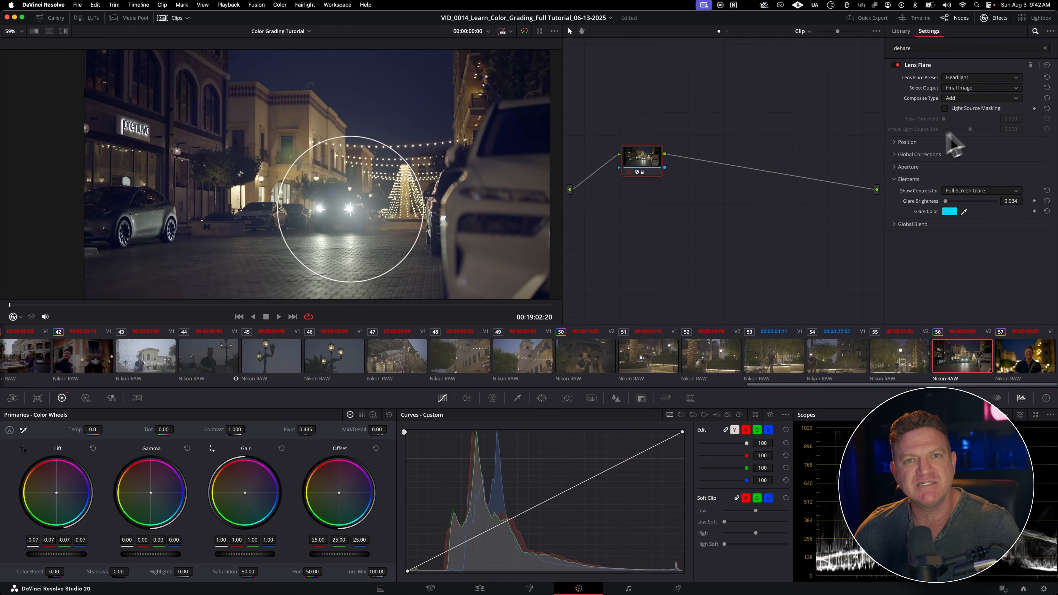
{"action": "mouse_move", "coordinate": [351, 210]}
{"action": "left_mouse_down"}
{"action": "mouse_move", "coordinate": [358, 225]}
{"action": "mouse_move", "coordinate": [437, 260]}
{"action": "mouse_move", "coordinate": [452, 146]}
{"action": "mouse_move", "coordinate": [294, 98]}
{"action": "mouse_move", "coordinate": [198, 137]}
{"action": "mouse_move", "coordinate": [358, 220]}
{"action": "left_mouse_up"}
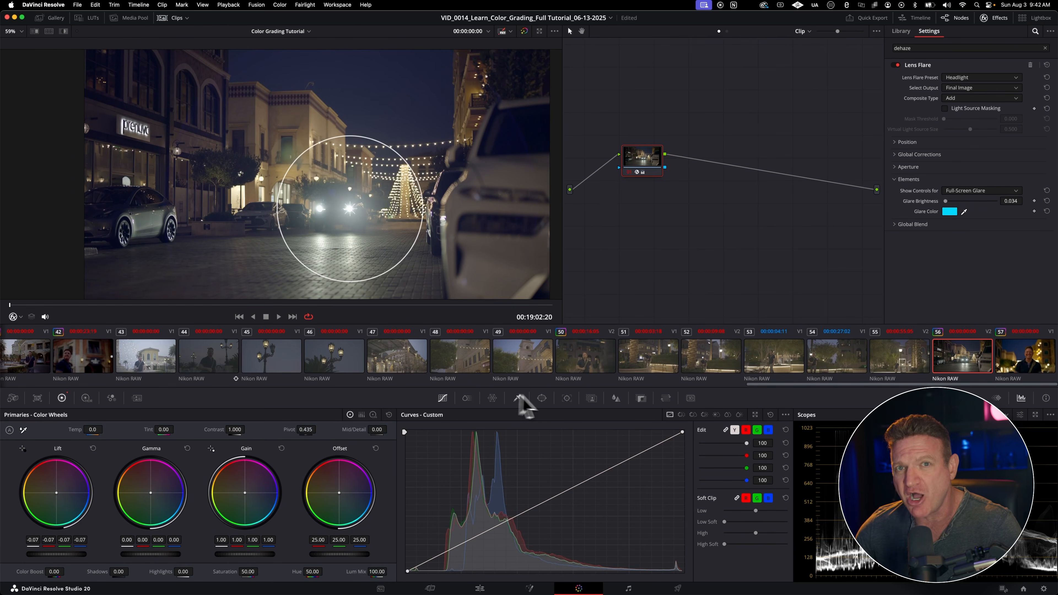
{"action": "left_click", "coordinate": [566, 400]}
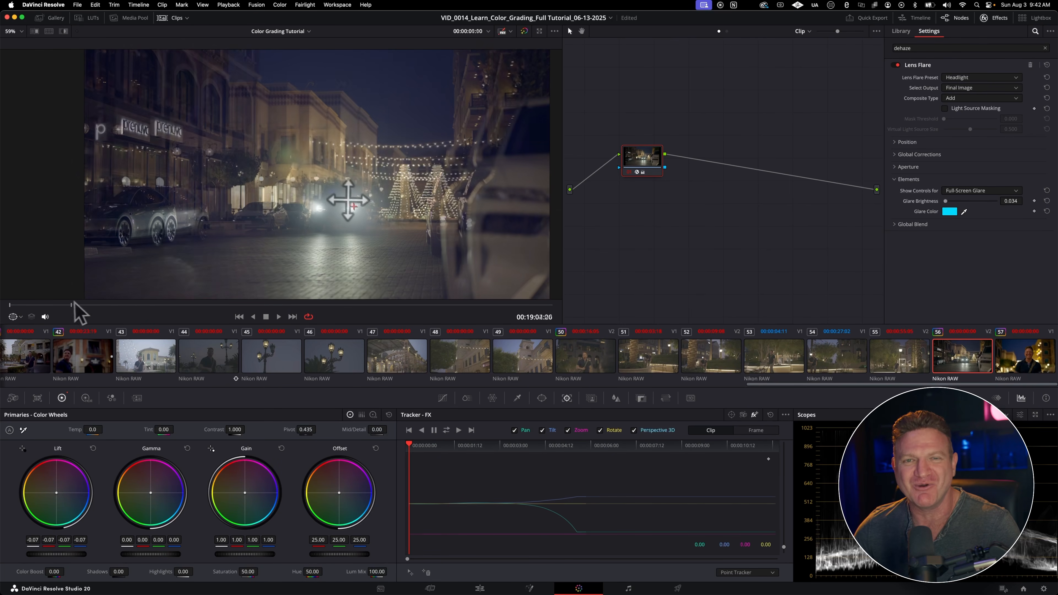
{"action": "left_click_drag", "start_coordinate": [75, 305], "coordinate": [218, 308]}
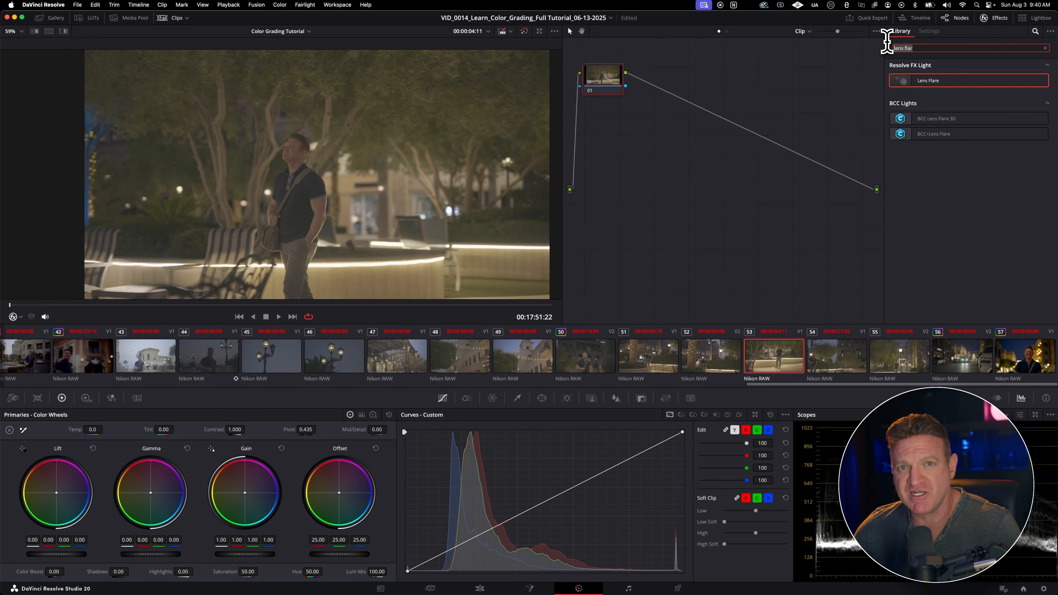
Step: Find Color Space Transform in the effects library and apply it to node 01 of clip 53
{"action": "key", "text": "BackSpace"}
{"action": "key", "text": "BackSpace"}
{"action": "key", "text": "BackSpace"}
{"action": "key", "text": "BackSpace"}
{"action": "key", "text": "BackSpace"}
{"action": "key", "text": "BackSpace"}
{"action": "key", "text": "BackSpace"}
{"action": "key", "text": "BackSpace"}
{"action": "key", "text": "BackSpace"}
{"action": "type", "text": "color space"}
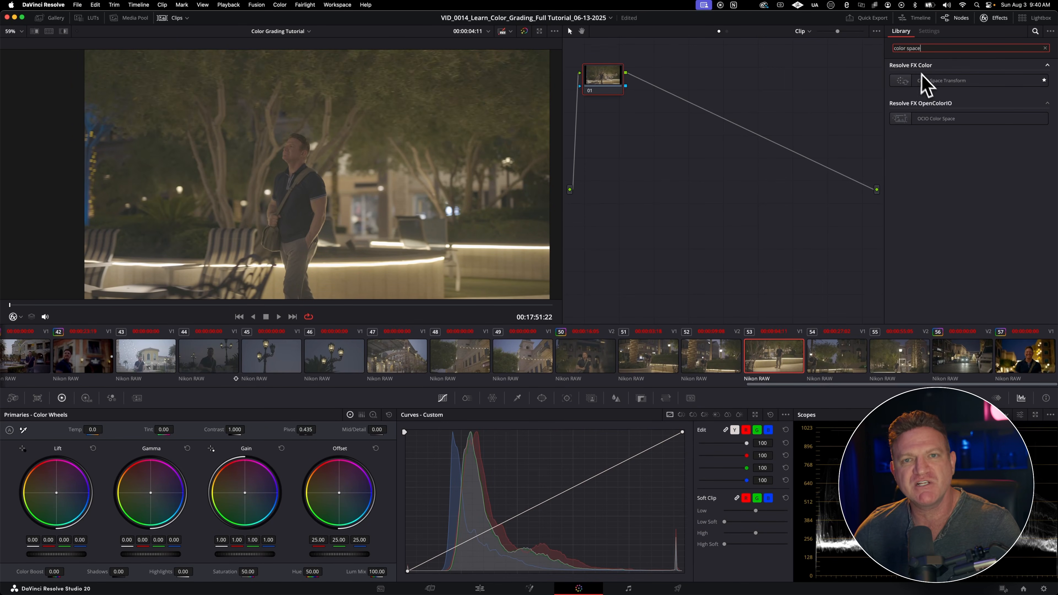
{"action": "left_click_drag", "start_coordinate": [926, 81], "coordinate": [616, 92]}
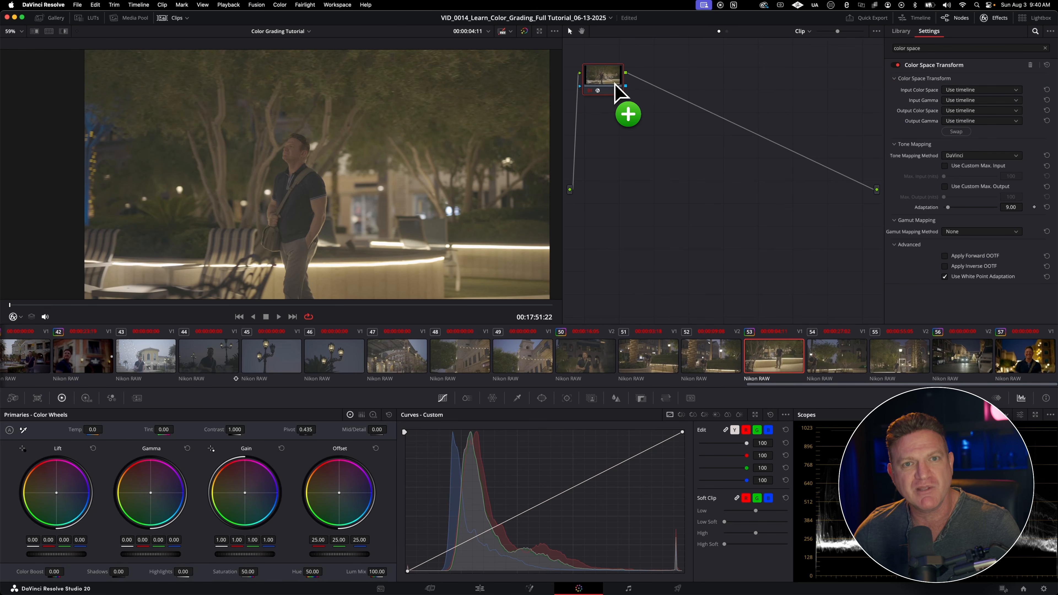
Step: Set the Color Space Transform's Input Gamma to Nikon N-Log
{"action": "left_click", "coordinate": [960, 100]}
{"action": "scroll", "coordinate": [965, 137], "scroll_direction": "down", "scroll_amount": 5}
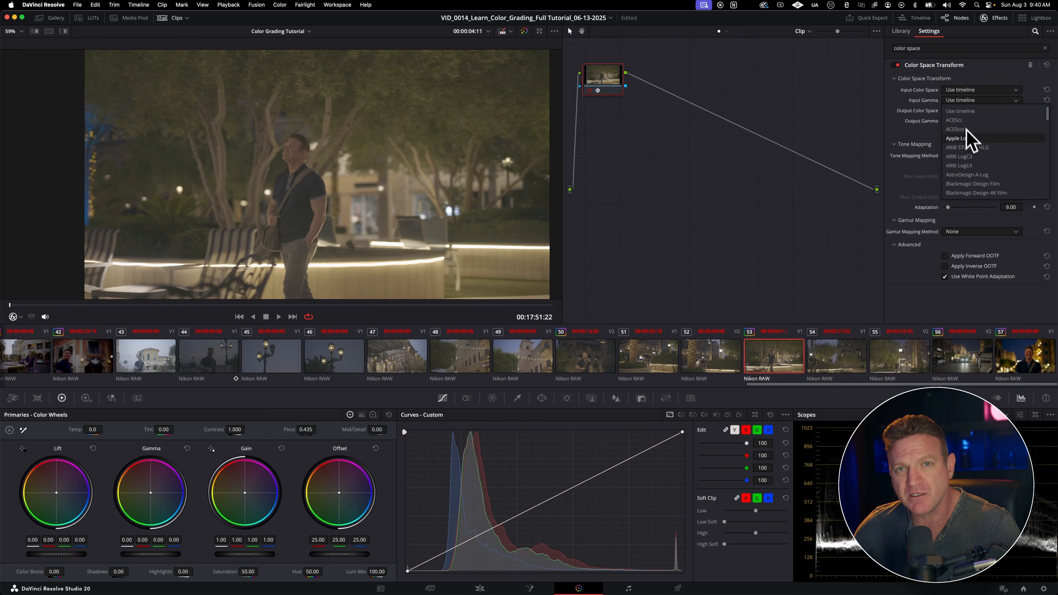
{"action": "scroll", "coordinate": [969, 150], "scroll_direction": "up", "scroll_amount": 3}
{"action": "left_click", "coordinate": [960, 138]}
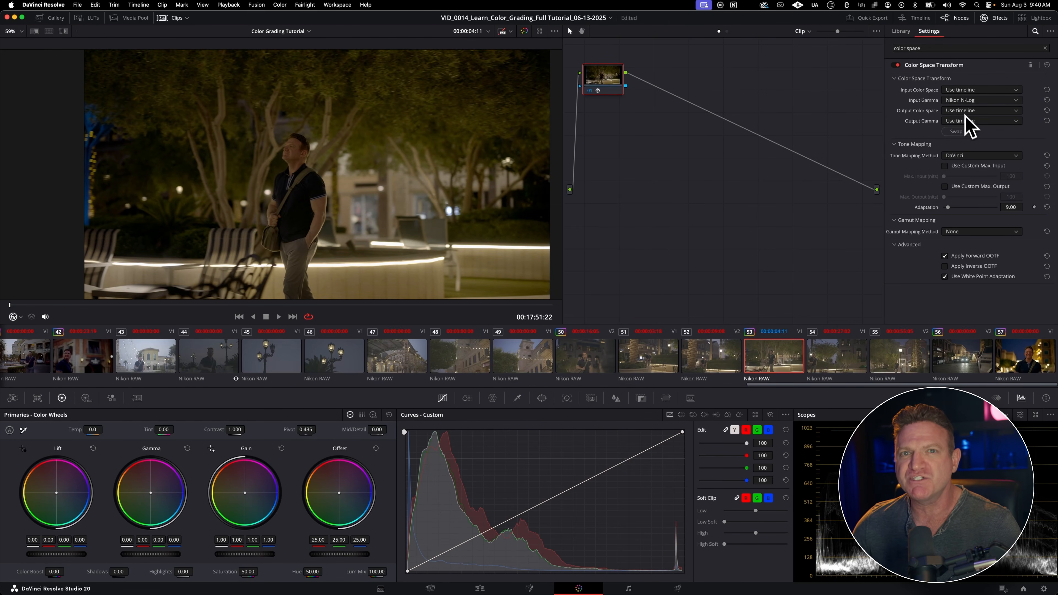
Step: Set the Color Space Transform's Output Color Space to Rec.709 and its Output Gamma to Rec.709-A
{"action": "left_click", "coordinate": [964, 110]}
{"action": "scroll", "coordinate": [963, 143], "scroll_direction": "down", "scroll_amount": 10}
{"action": "scroll", "coordinate": [965, 168], "scroll_direction": "down", "scroll_amount": 2}
{"action": "scroll", "coordinate": [965, 168], "scroll_direction": "up", "scroll_amount": 3}
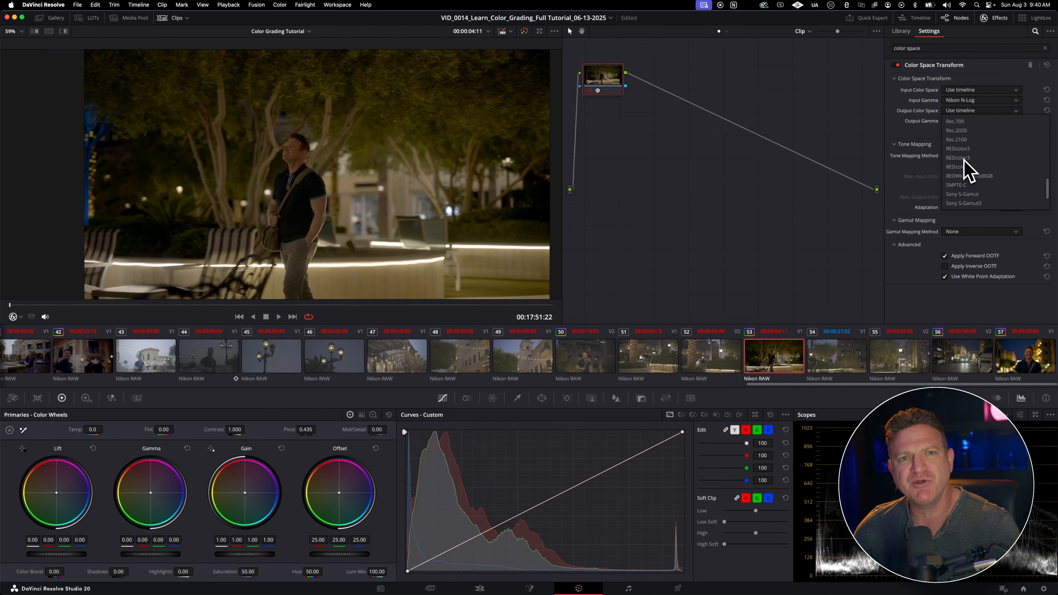
{"action": "left_click", "coordinate": [960, 140]}
{"action": "left_click", "coordinate": [969, 122]}
{"action": "scroll", "coordinate": [975, 155], "scroll_direction": "down", "scroll_amount": 10}
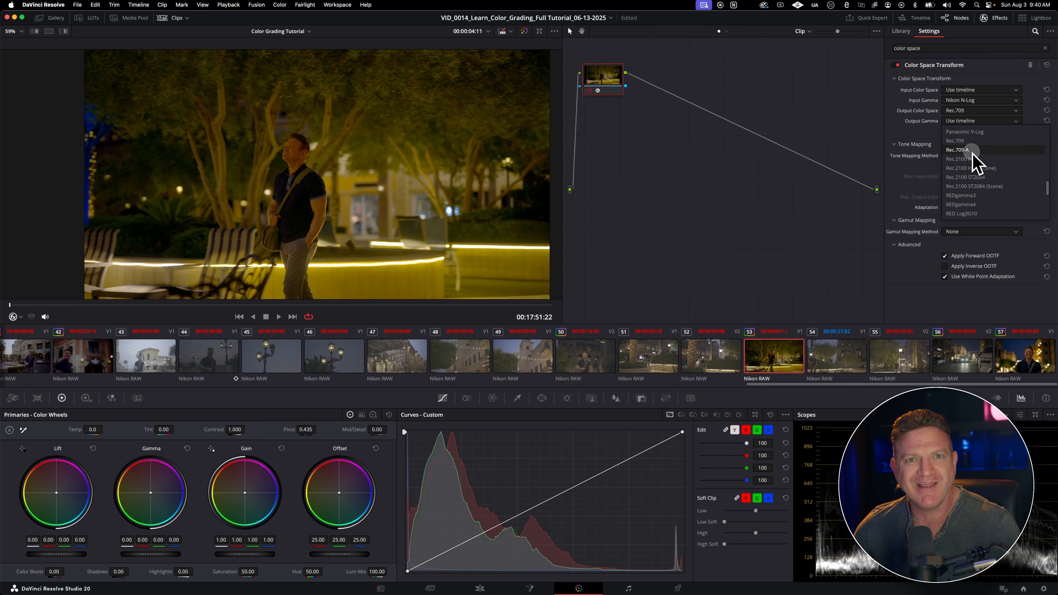
{"action": "left_click", "coordinate": [970, 150]}
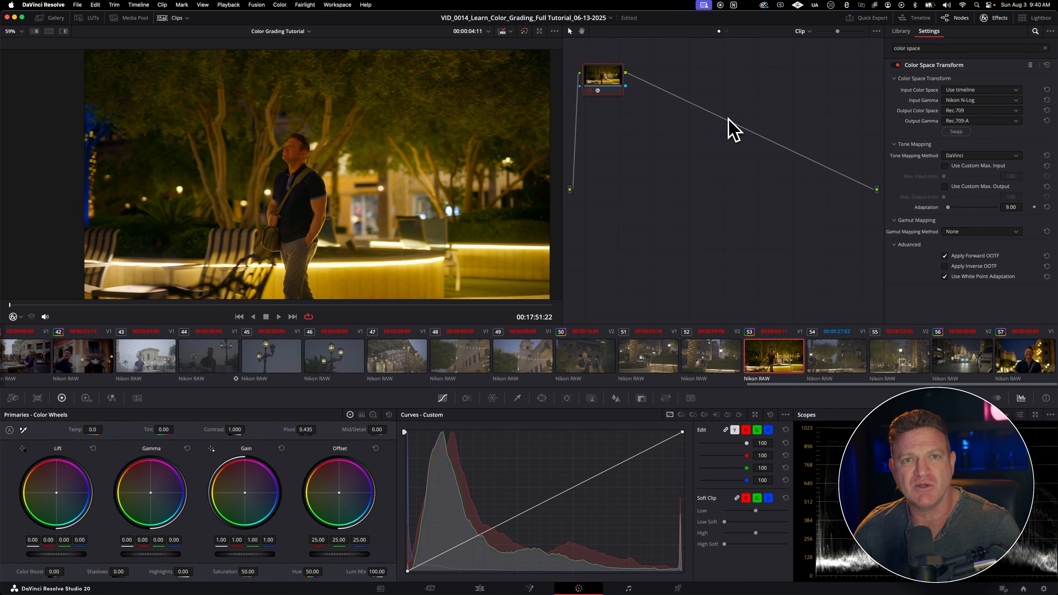
Step: Center node 01 in the node graph and compare a later frame of clip 53 with the node disabled and enabled
{"action": "left_click_drag", "start_coordinate": [612, 85], "coordinate": [711, 147]}
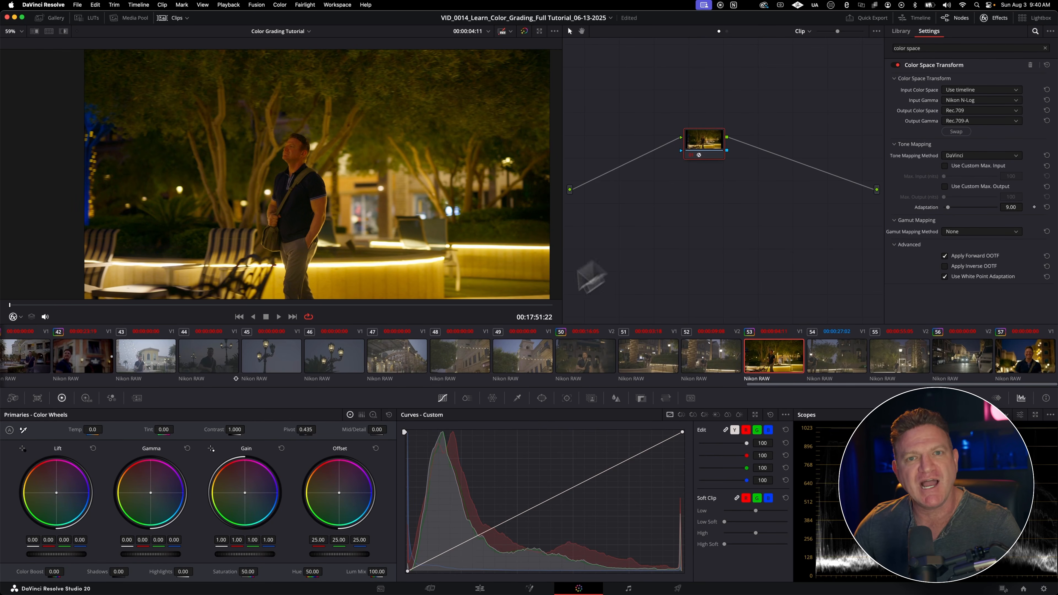
{"action": "left_click_drag", "start_coordinate": [398, 307], "coordinate": [292, 307]}
{"action": "key", "text": "super+d"}
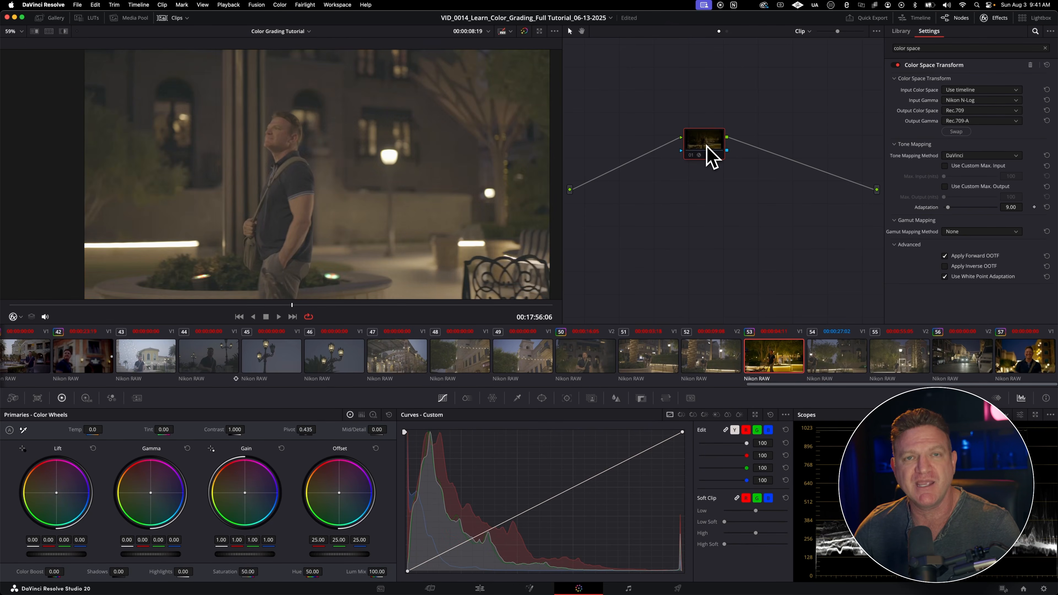
{"action": "key", "text": "super+d"}
{"action": "key", "text": "super+d"}
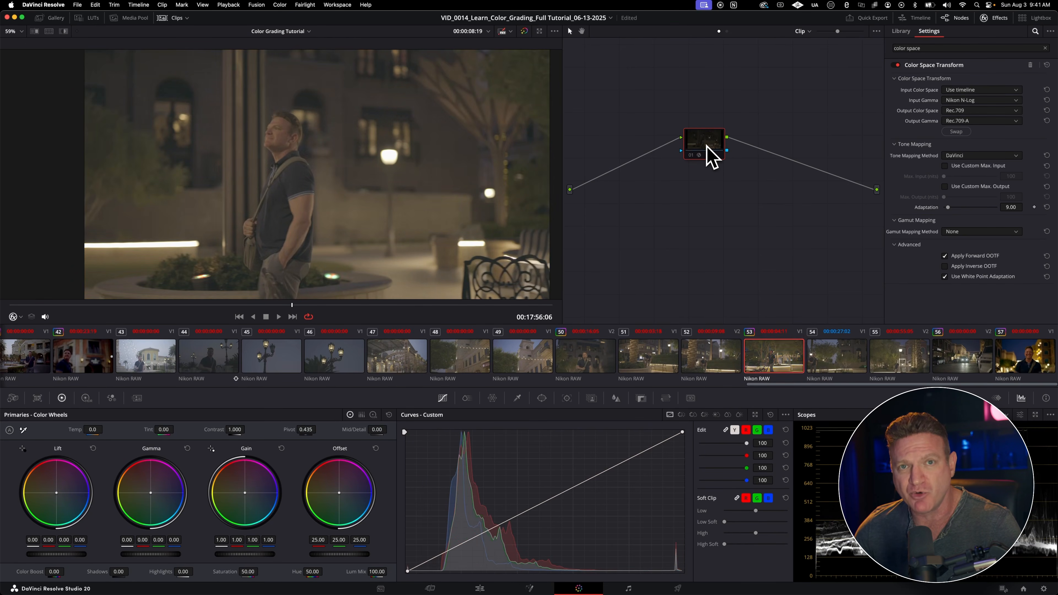
{"action": "key", "text": "super+d"}
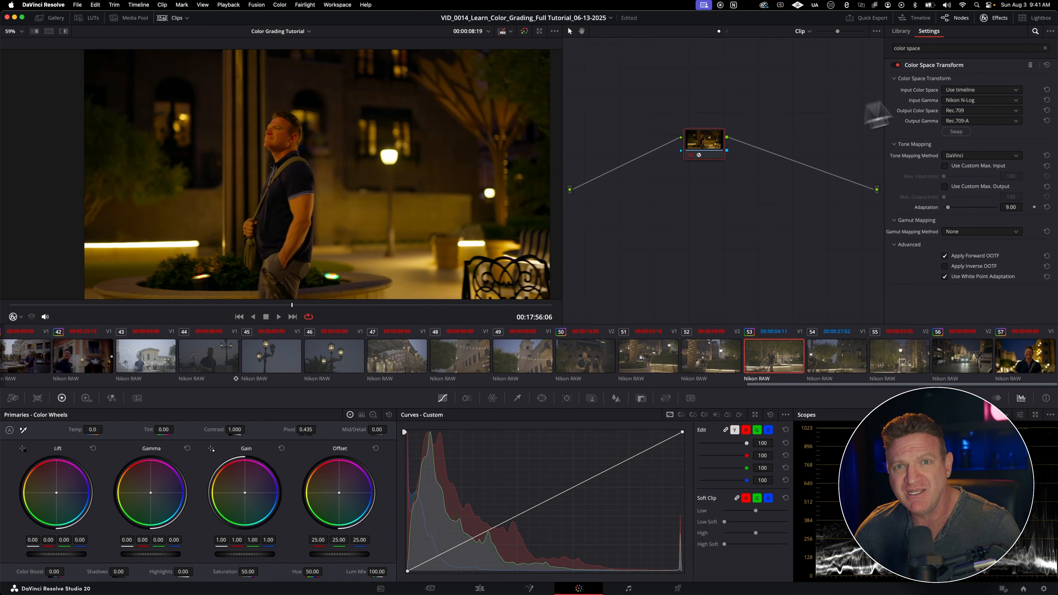
Step: Remove the Color Space Transform from clip 53's node 01 and clear the effects library search
{"action": "left_click", "coordinate": [1030, 64]}
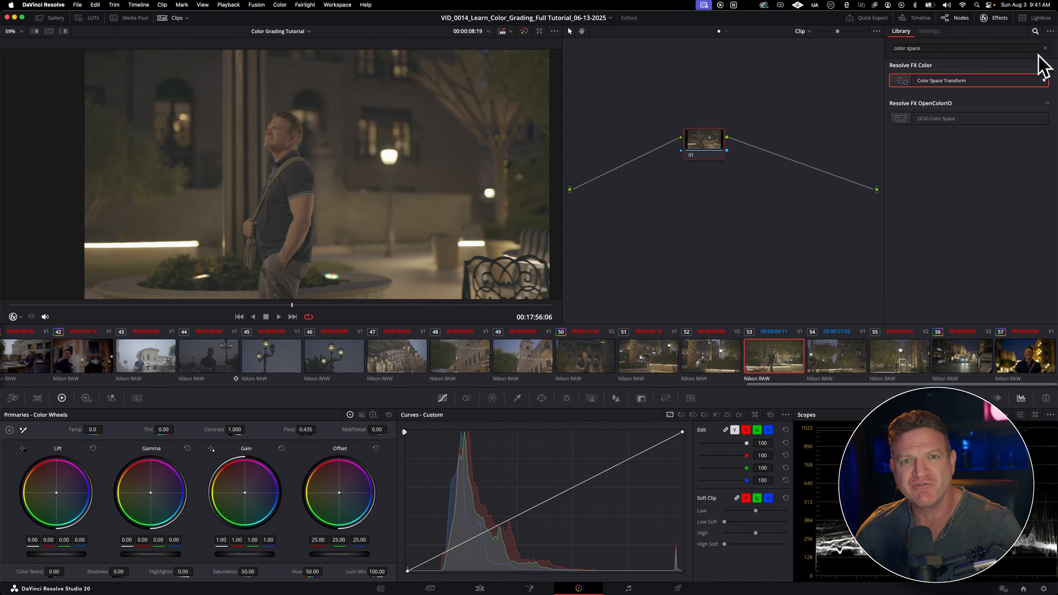
{"action": "left_click", "coordinate": [1046, 48]}
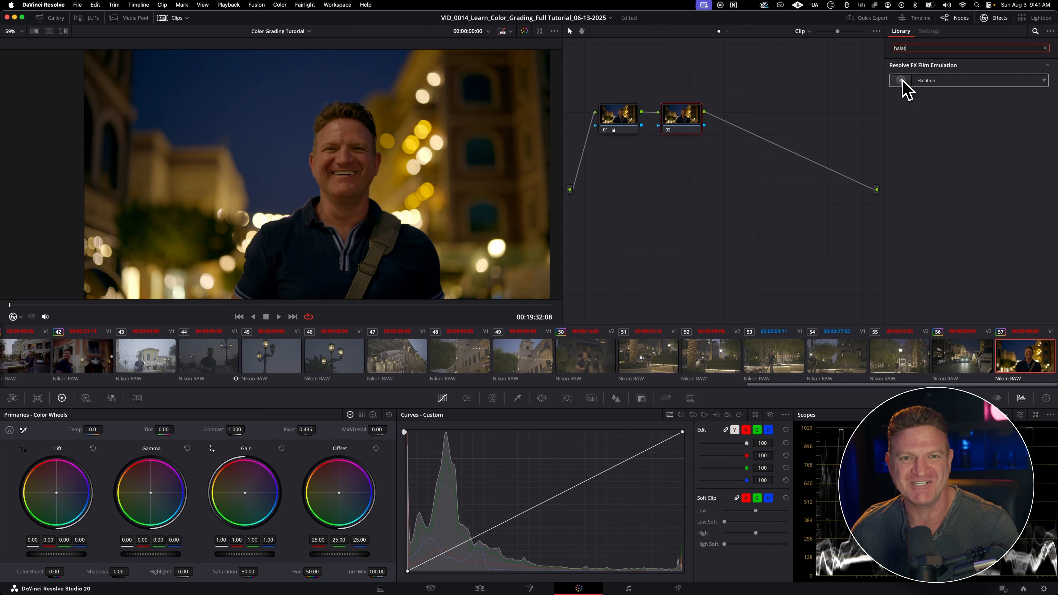
Step: Try the Halation effect on node 02 of clip 57, then remove it from the node
{"action": "left_click_drag", "start_coordinate": [904, 83], "coordinate": [686, 121]}
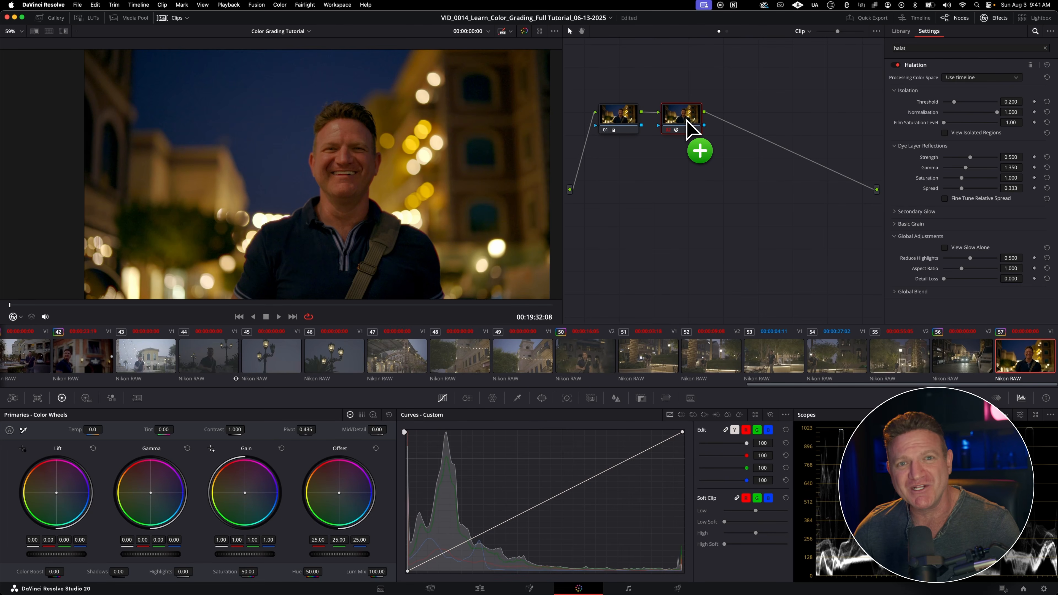
{"action": "left_click_drag", "start_coordinate": [438, 142], "coordinate": [840, 97]}
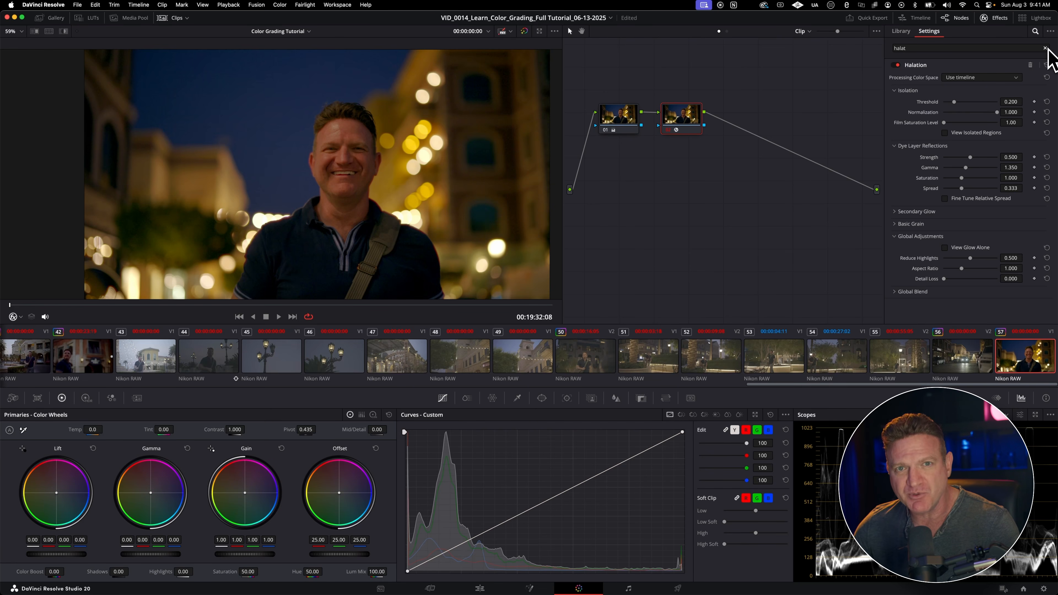
{"action": "left_click", "coordinate": [1031, 64]}
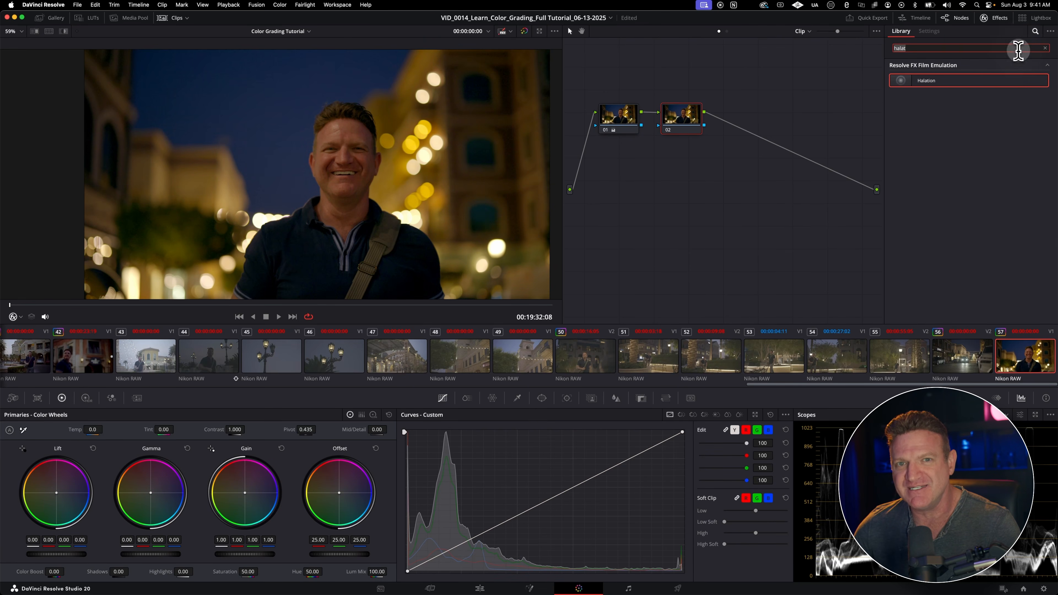
Step: Find Dehaze in the effects library and apply it to node 02 of clip 57
{"action": "key", "text": "BackSpace"}
{"action": "key", "text": "BackSpace"}
{"action": "key", "text": "BackSpace"}
{"action": "key", "text": "BackSpace"}
{"action": "key", "text": "BackSpace"}
{"action": "type", "text": "dehaze"}
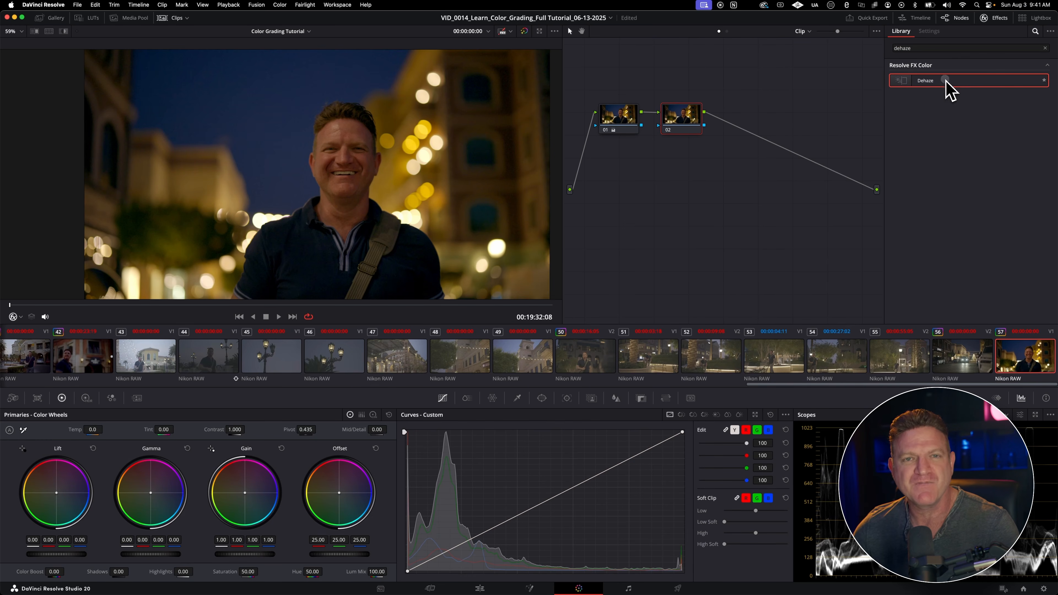
{"action": "left_click_drag", "start_coordinate": [949, 89], "coordinate": [692, 130]}
{"action": "left_click_drag", "start_coordinate": [691, 130], "coordinate": [685, 121]}
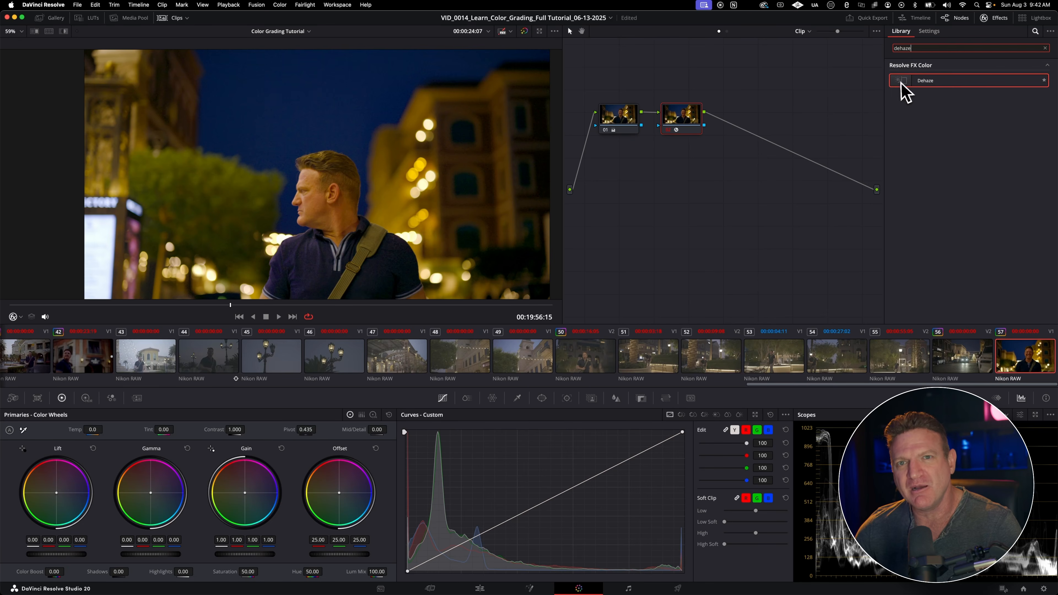
{"action": "left_click_drag", "start_coordinate": [901, 84], "coordinate": [677, 122]}
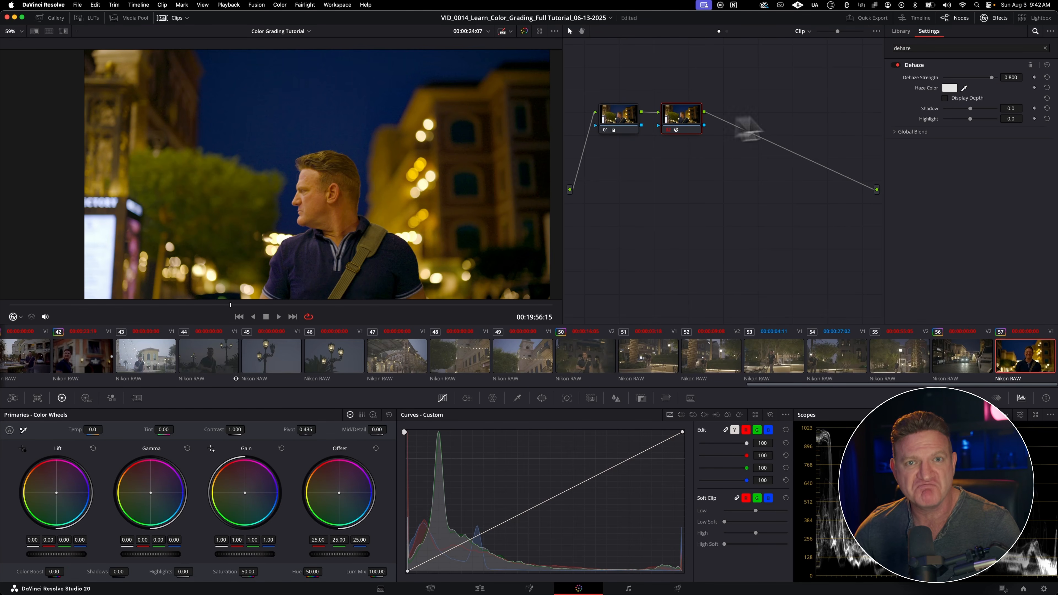
{"action": "left_click_drag", "start_coordinate": [998, 88], "coordinate": [961, 116]}
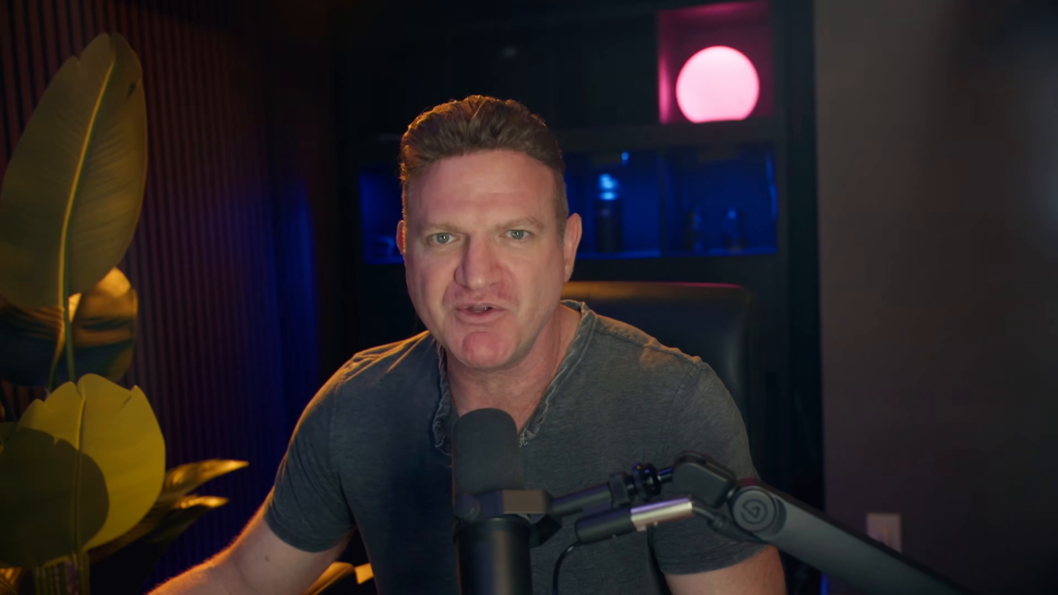
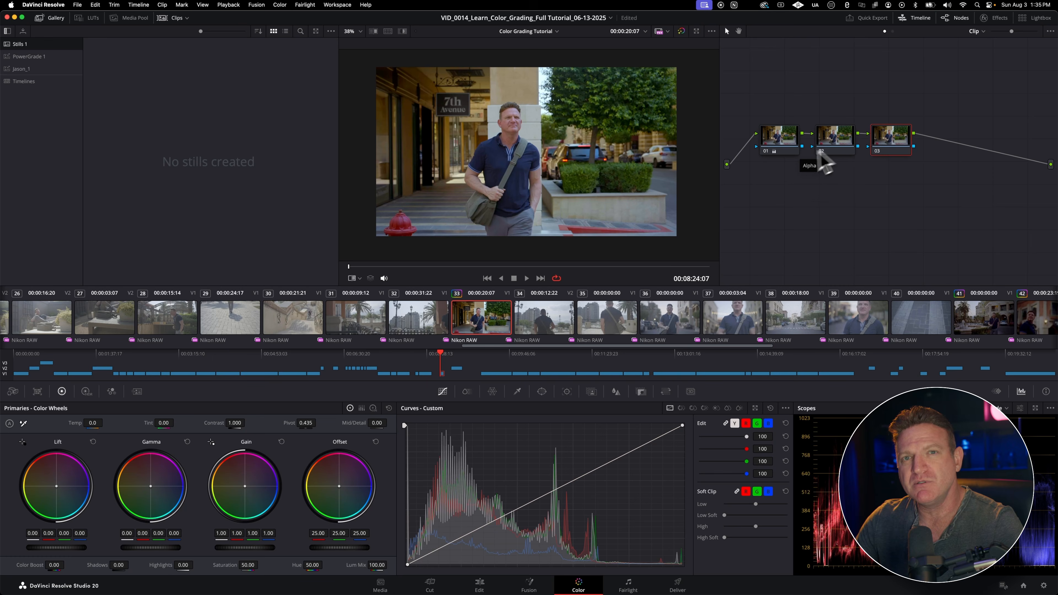
Step: Step through nodes 01, 02 and 03 of clip 33 to examine each node's grade
{"action": "left_click", "coordinate": [787, 155]}
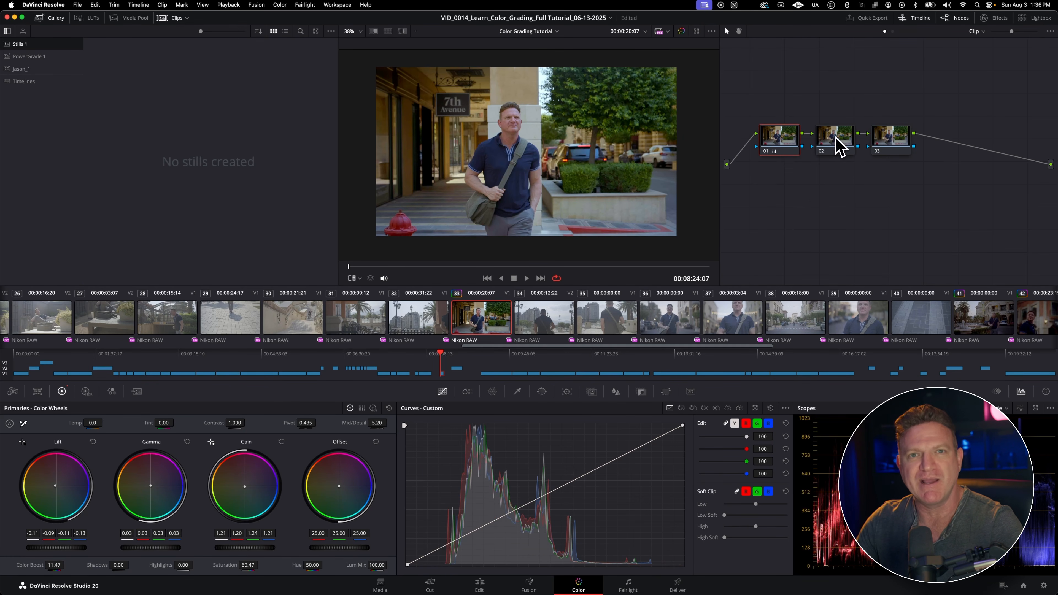
{"action": "left_click", "coordinate": [837, 148]}
{"action": "left_click", "coordinate": [900, 144]}
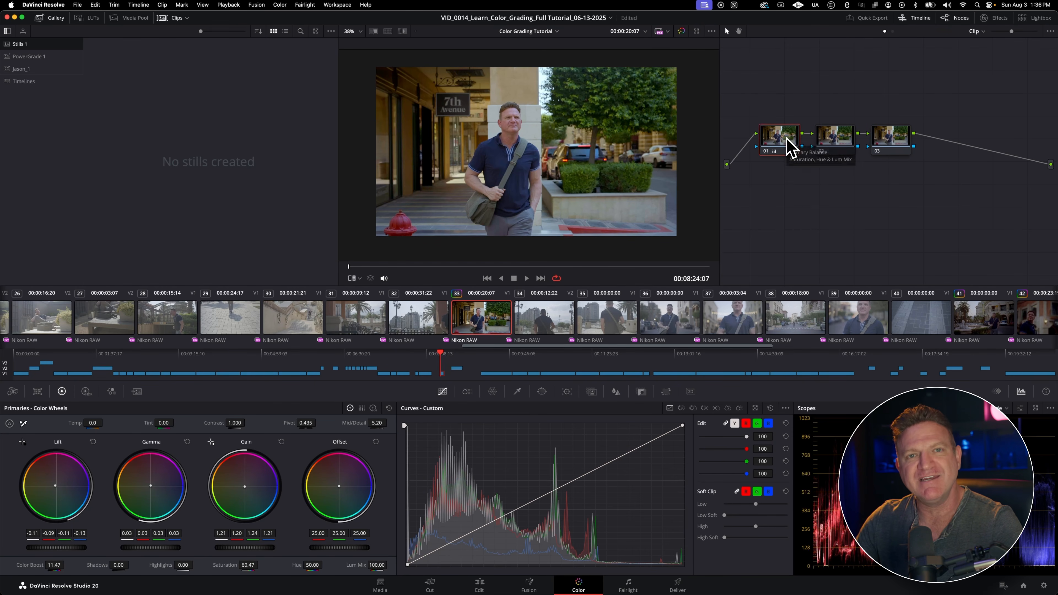
{"action": "left_click", "coordinate": [789, 148]}
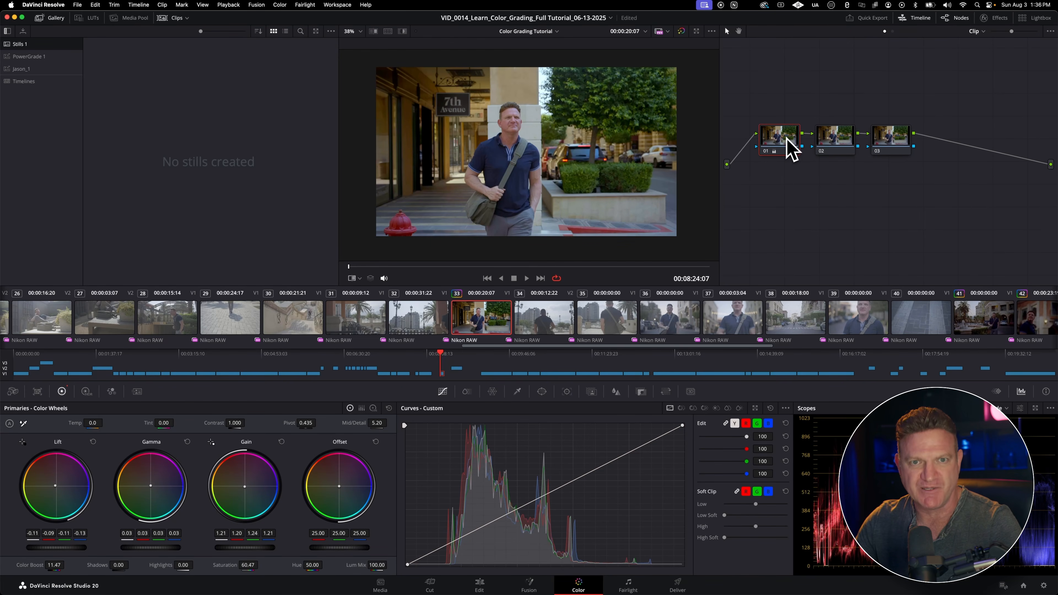
Step: Add three parallel nodes to node 02 and spread the last node and nodes 02 and 03 apart around the Parallel Mixer
{"action": "left_click", "coordinate": [840, 145]}
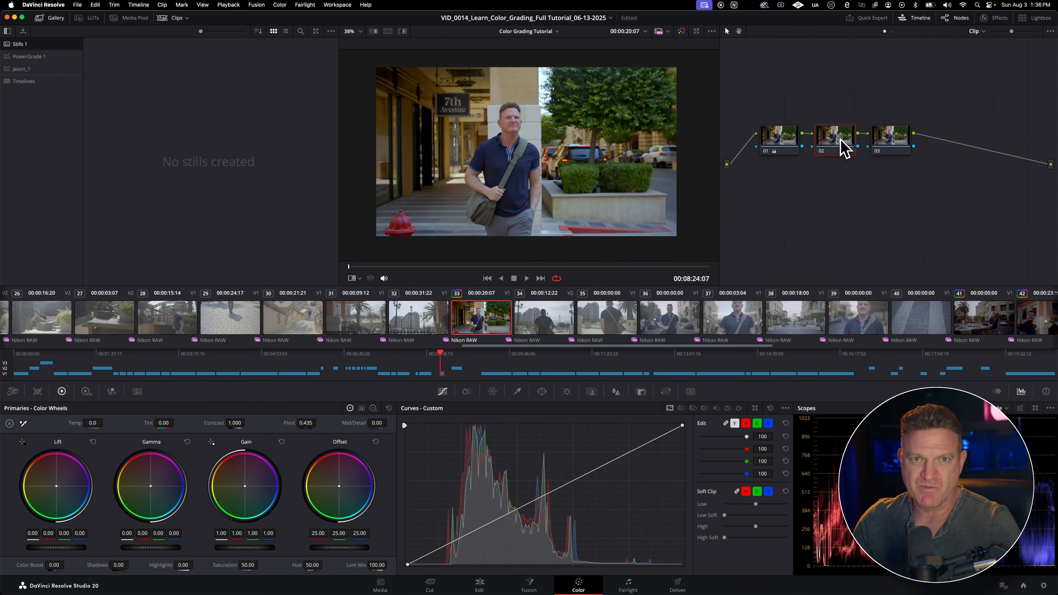
{"action": "key", "text": "alt+p"}
{"action": "key", "text": "alt+p"}
{"action": "key", "text": "alt+p"}
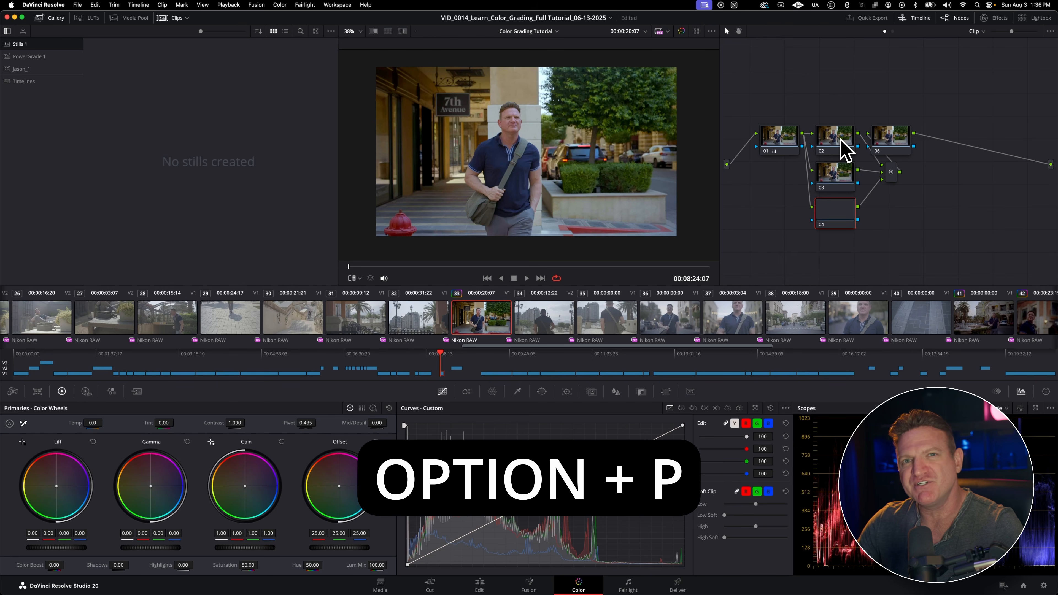
{"action": "left_click_drag", "start_coordinate": [890, 141], "coordinate": [960, 167]}
{"action": "left_click_drag", "start_coordinate": [856, 143], "coordinate": [859, 103]}
{"action": "left_click_drag", "start_coordinate": [848, 175], "coordinate": [847, 138]}
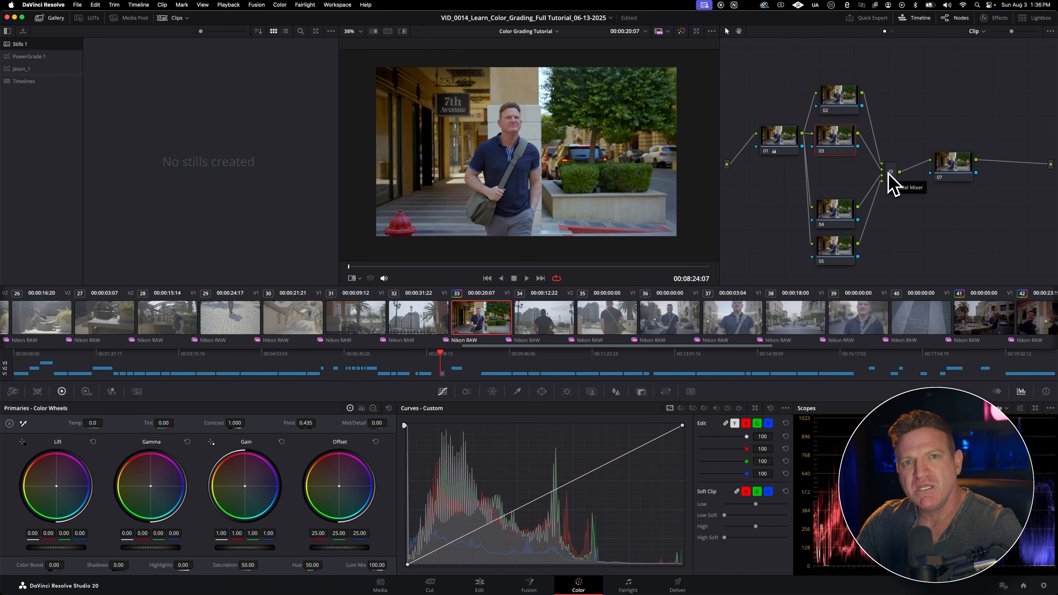
Step: Align node 03 under node 02 and go through parallel nodes 02 to 05 to examine how each feeds the mixer
{"action": "left_click", "coordinate": [838, 96]}
{"action": "left_click_drag", "start_coordinate": [838, 136], "coordinate": [842, 144]}
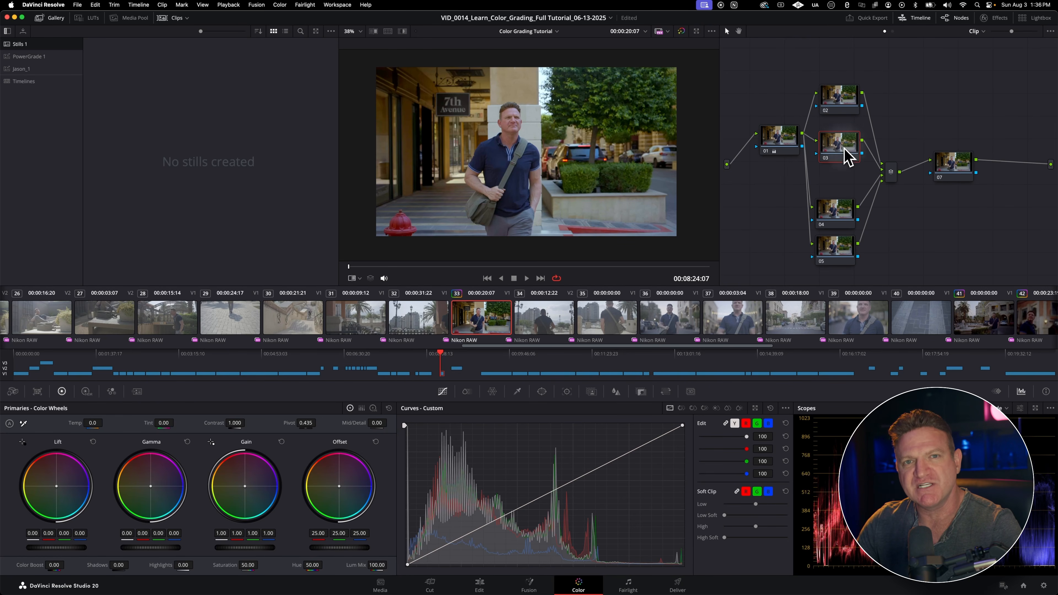
{"action": "left_click", "coordinate": [838, 103]}
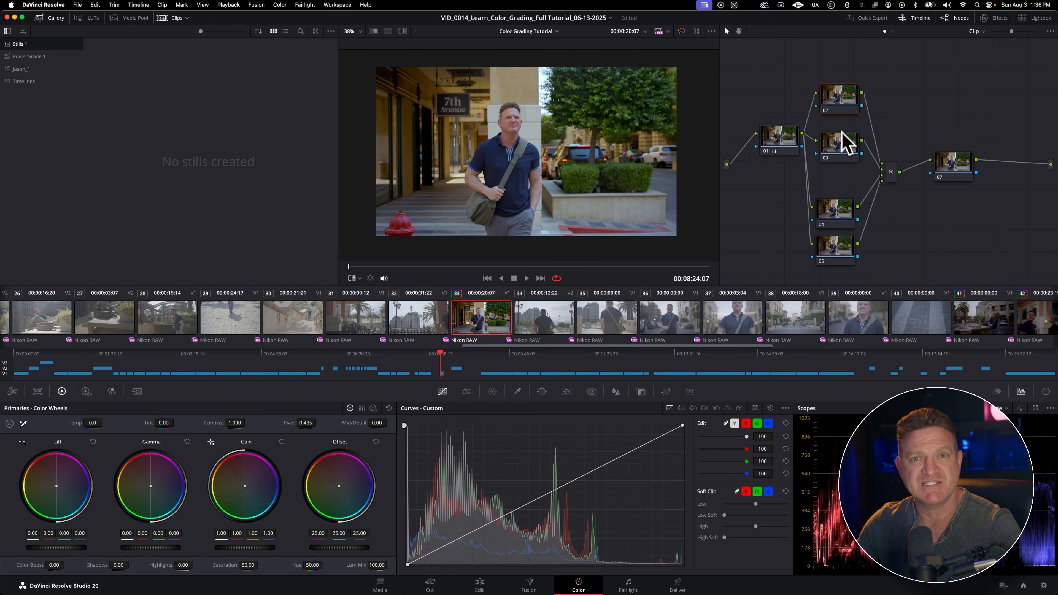
{"action": "left_click", "coordinate": [842, 153]}
{"action": "left_click", "coordinate": [840, 216]}
{"action": "left_click", "coordinate": [842, 255]}
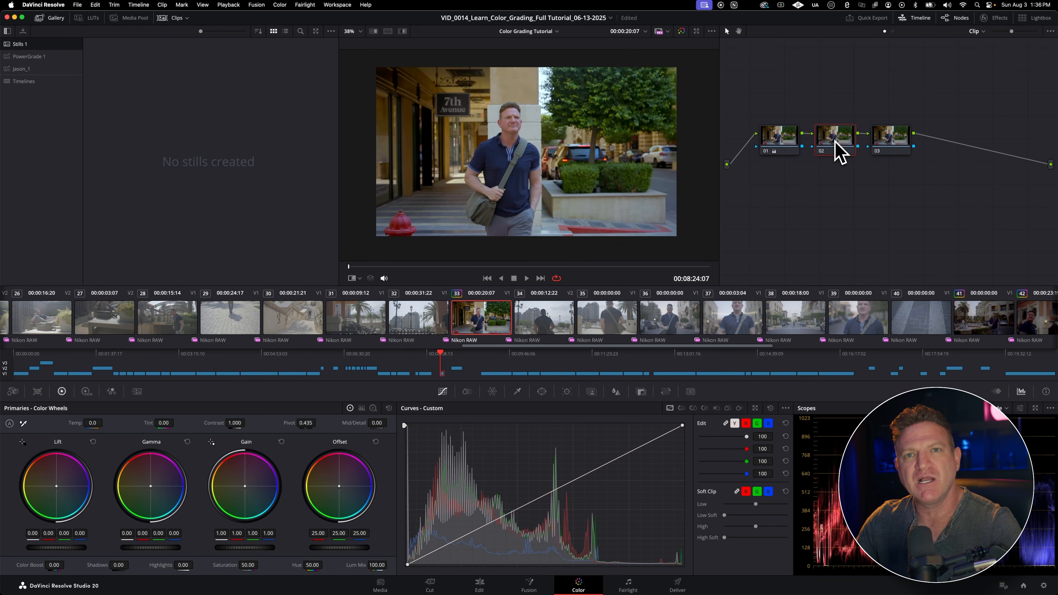
Step: Add two layer nodes to node 02, move the last node past the Layer Mixer and spread nodes 02 and 03 apart
{"action": "key", "text": "alt+l"}
{"action": "key", "text": "alt+l"}
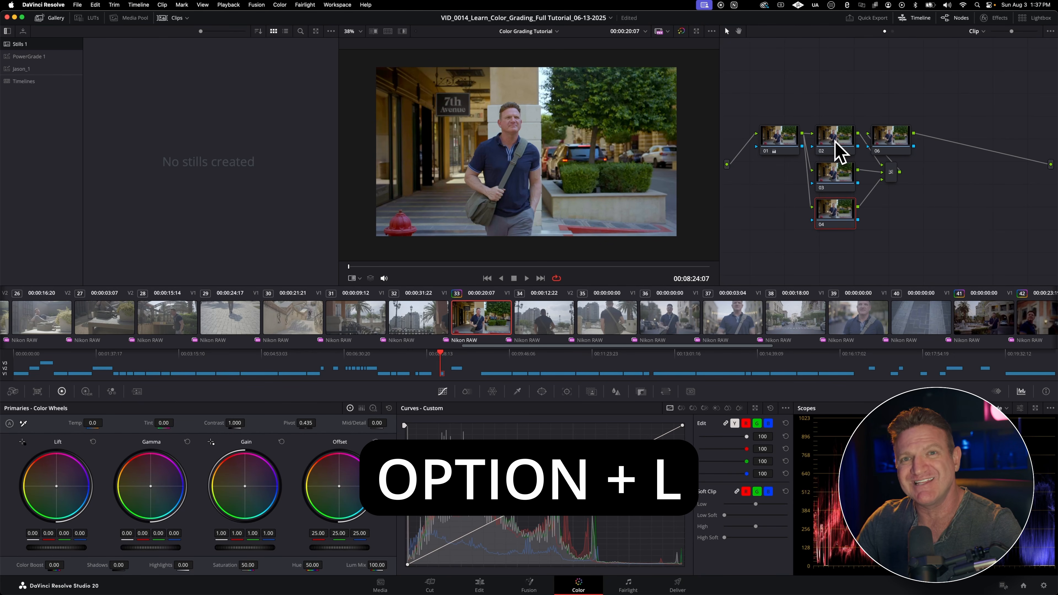
{"action": "left_click_drag", "start_coordinate": [885, 140], "coordinate": [947, 167]}
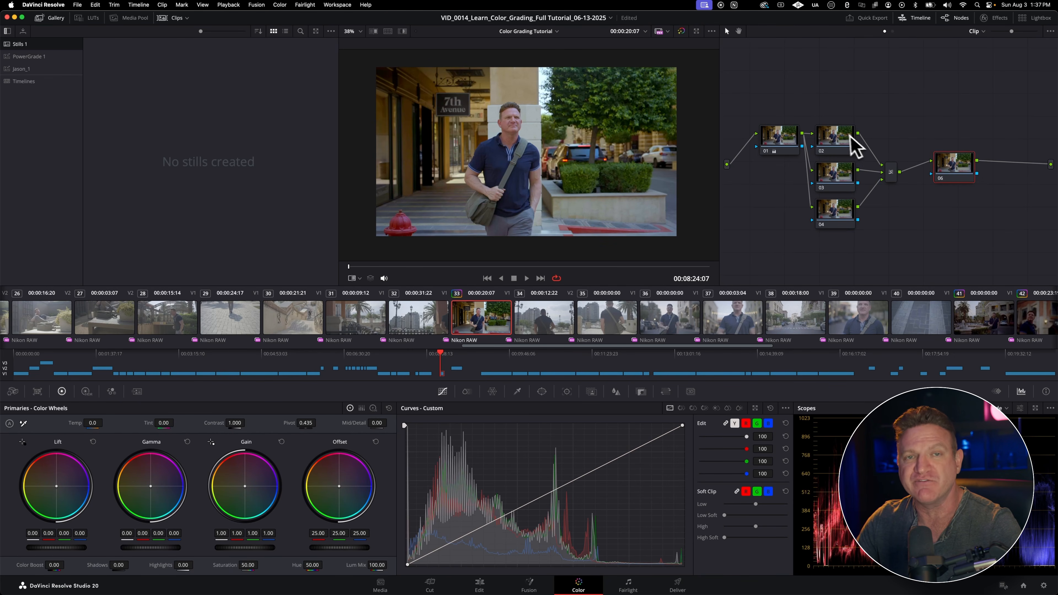
{"action": "left_click_drag", "start_coordinate": [849, 135], "coordinate": [841, 111]}
{"action": "left_click_drag", "start_coordinate": [839, 183], "coordinate": [837, 171]}
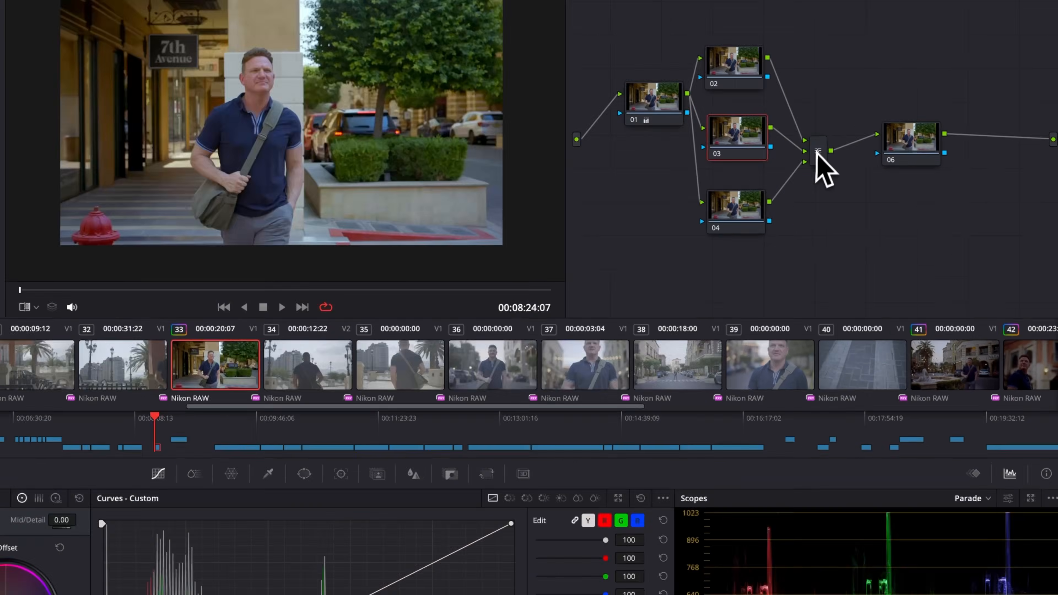
Step: Examine the Layer Mixer's composite modes, then line the mixer up with the last node
{"action": "right_click", "coordinate": [891, 172]}
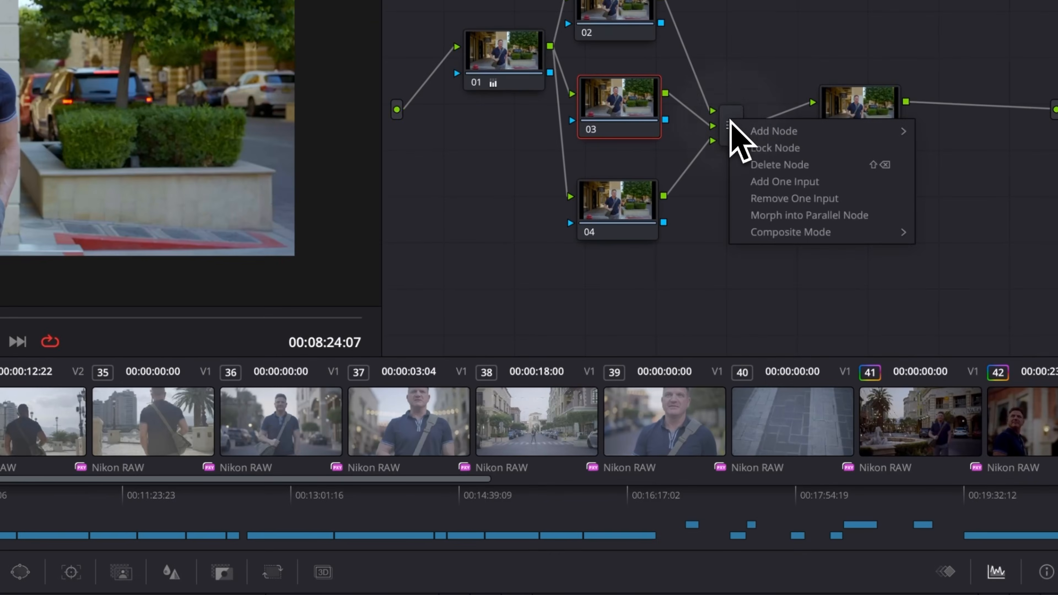
{"action": "mouse_move", "coordinate": [774, 231]}
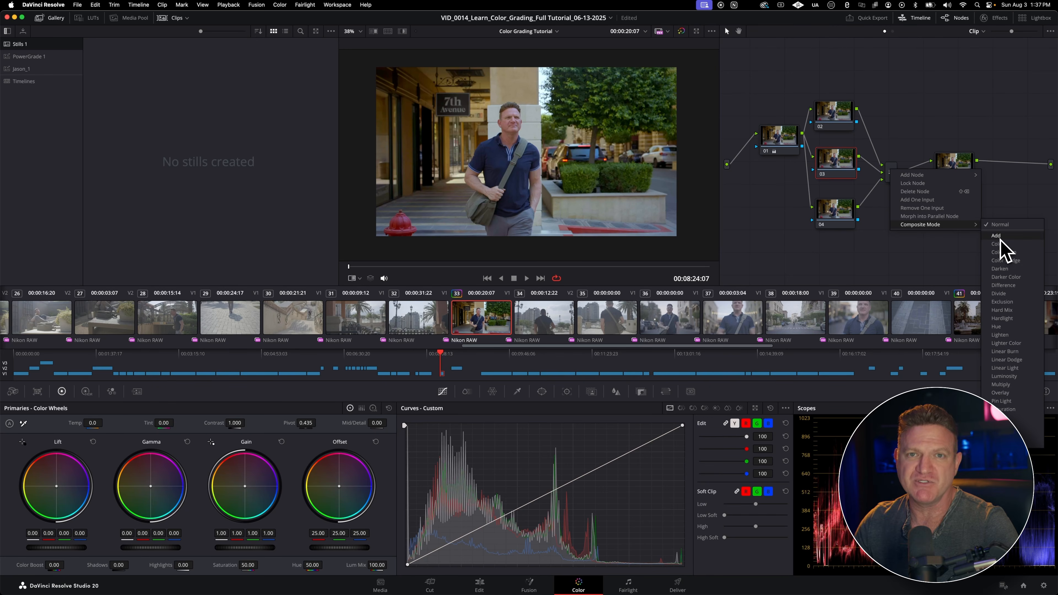
{"action": "left_click", "coordinate": [926, 239]}
{"action": "mouse_move", "coordinate": [893, 172]}
{"action": "left_mouse_down"}
{"action": "mouse_move", "coordinate": [905, 177]}
{"action": "mouse_move", "coordinate": [897, 166]}
{"action": "left_mouse_up"}
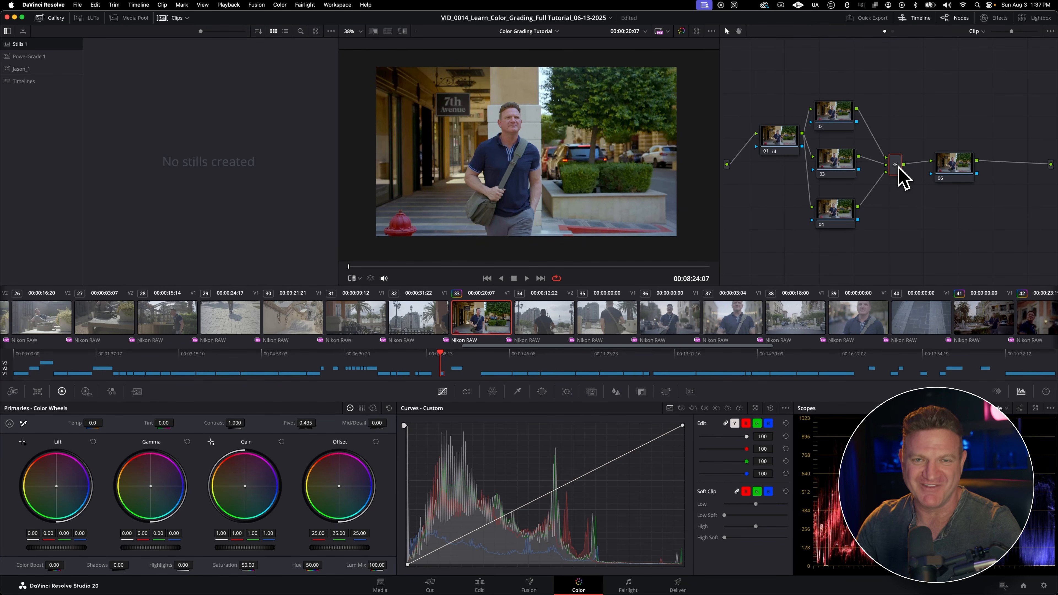
Step: Add an unconnected Key Mixer below the Layer Mixer and move nodes 04 and 03 down to make room for its links
{"action": "left_click", "coordinate": [901, 236]}
{"action": "right_click", "coordinate": [900, 235]}
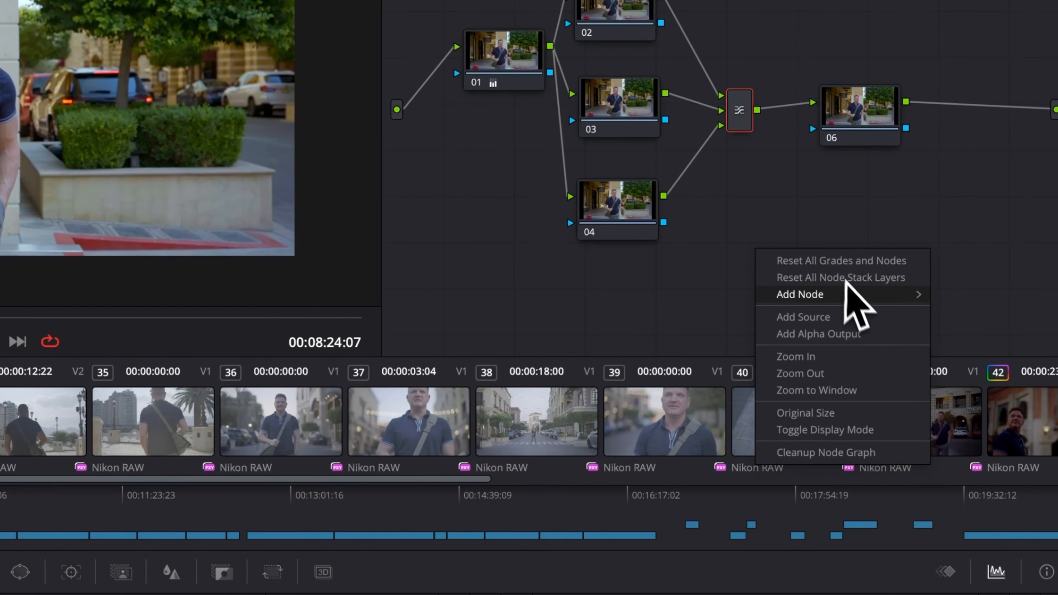
{"action": "mouse_move", "coordinate": [949, 252]}
{"action": "left_click", "coordinate": [990, 342]}
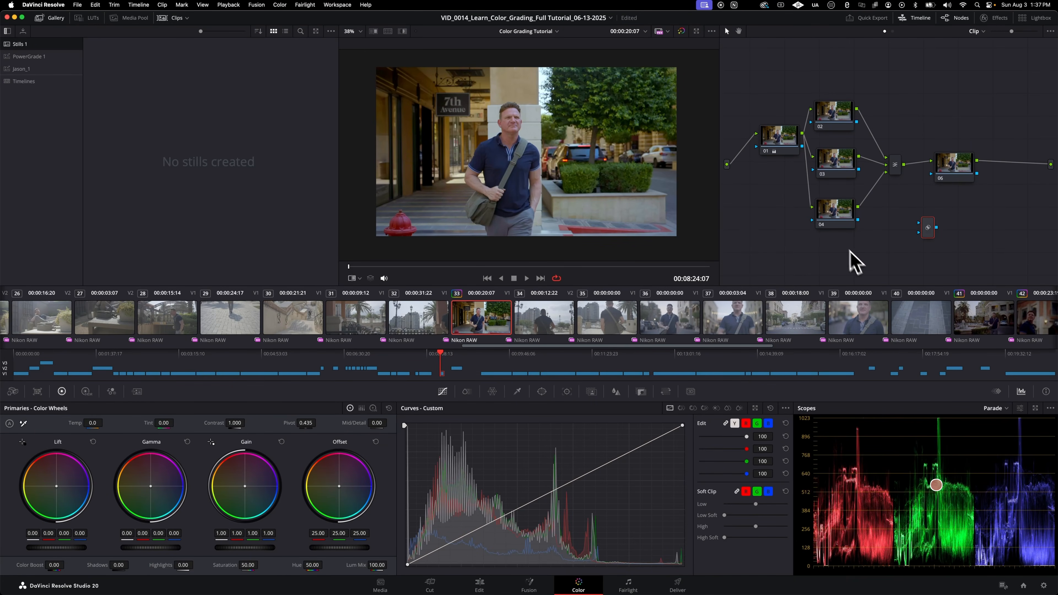
{"action": "left_click_drag", "start_coordinate": [838, 225], "coordinate": [816, 250]}
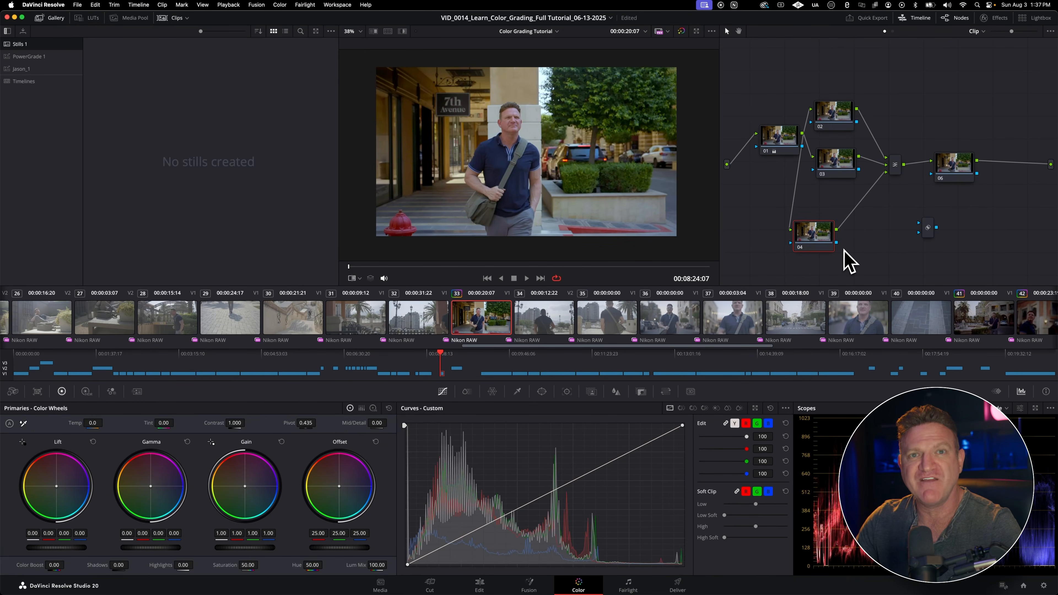
{"action": "left_click_drag", "start_coordinate": [838, 174], "coordinate": [831, 183]}
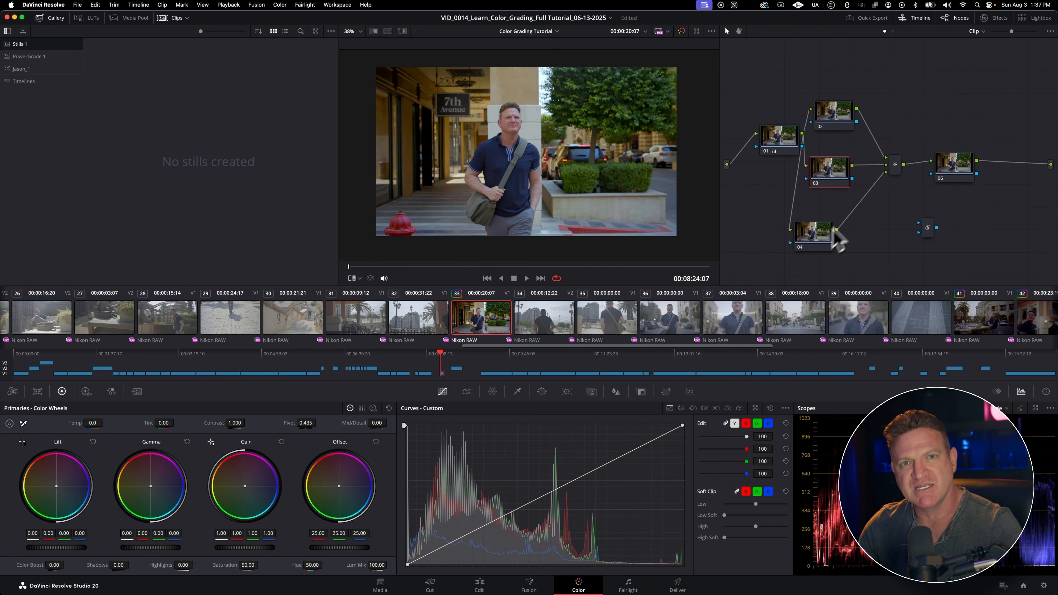
Step: Feed the key outputs of nodes 03 and 04 into the Key Mixer and try rerouting its output in place of the Layer Mixer's link
{"action": "left_click_drag", "start_coordinate": [852, 179], "coordinate": [921, 225]}
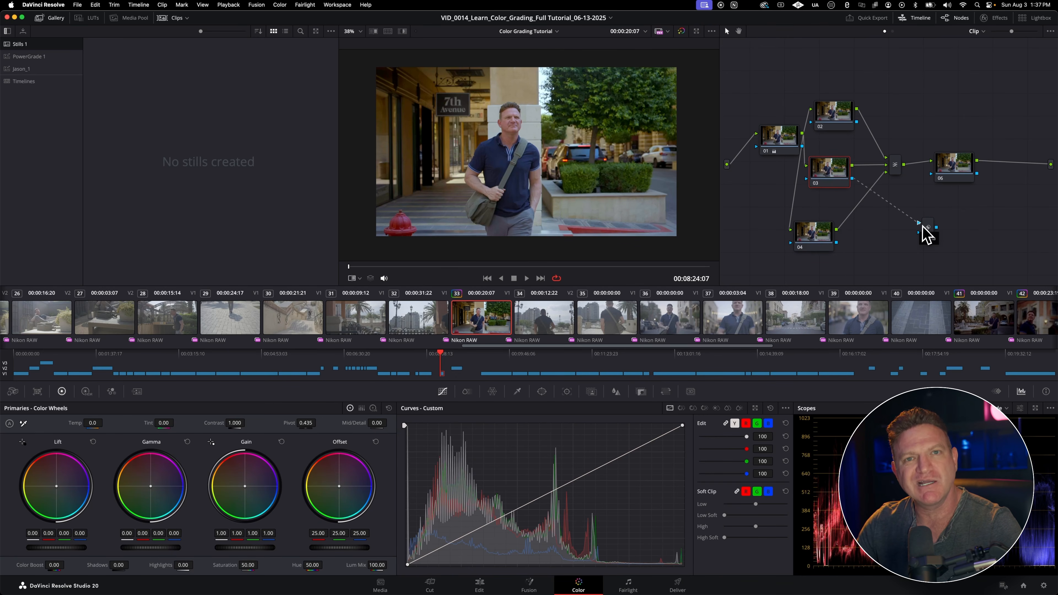
{"action": "left_click_drag", "start_coordinate": [836, 242], "coordinate": [931, 233]}
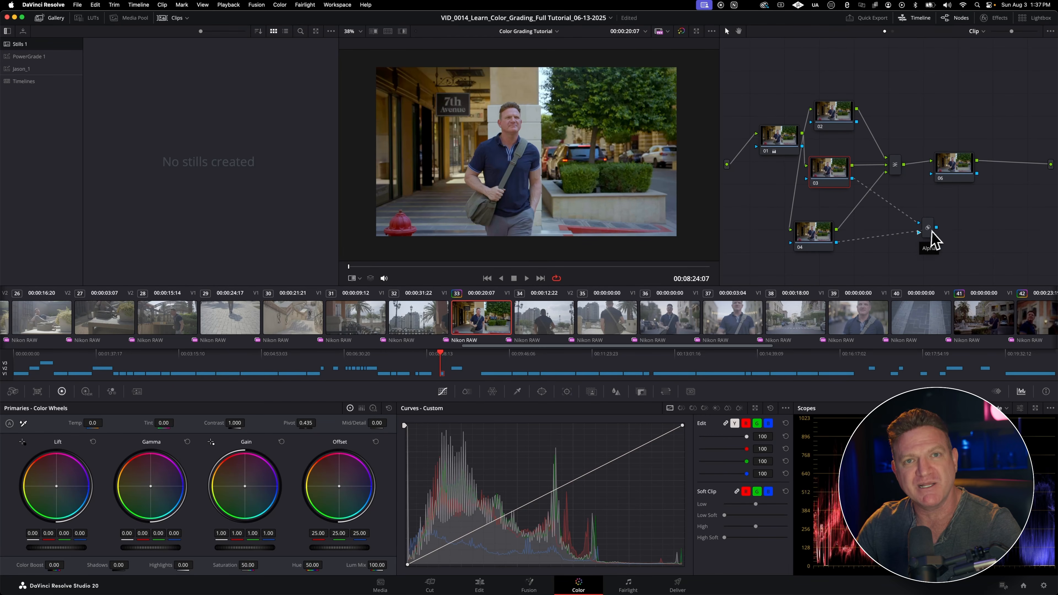
{"action": "left_click", "coordinate": [923, 162]}
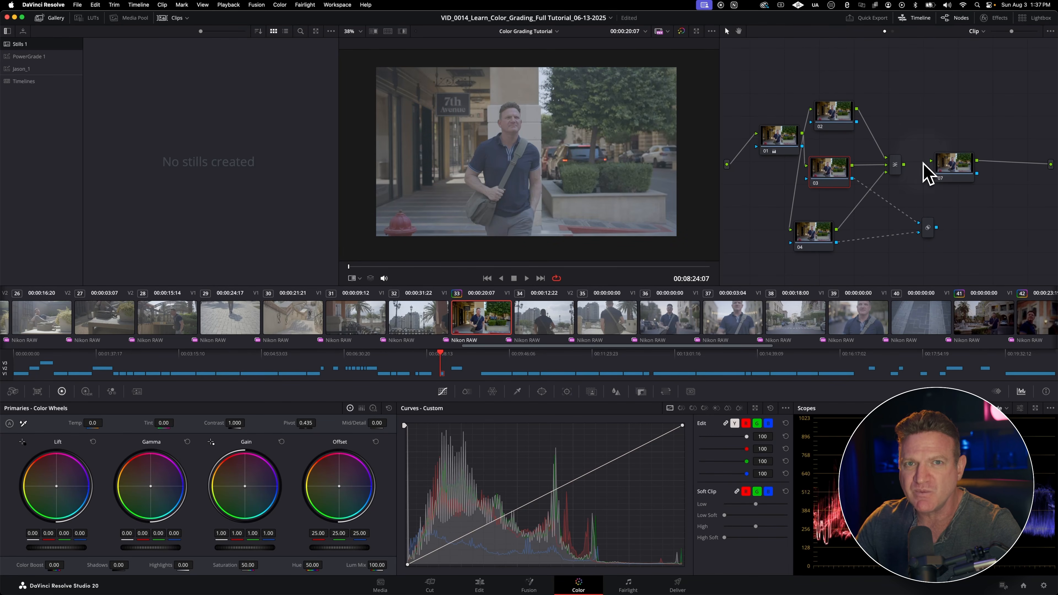
{"action": "left_click_drag", "start_coordinate": [936, 227], "coordinate": [979, 201]}
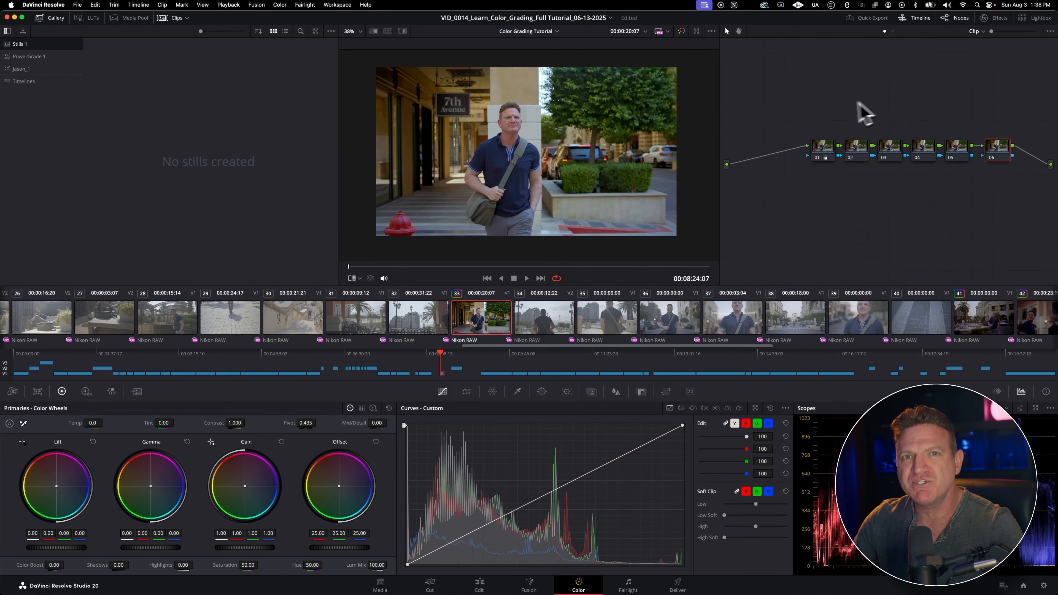
Step: Toggle node 04 of the six-node serial chain off and on to compare the image, leaving it enabled
{"action": "left_click_drag", "start_coordinate": [829, 103], "coordinate": [951, 161]}
{"action": "left_click", "coordinate": [870, 155]}
{"action": "key", "text": "super+d"}
{"action": "key", "text": "super+d"}
{"action": "key", "text": "super+d"}
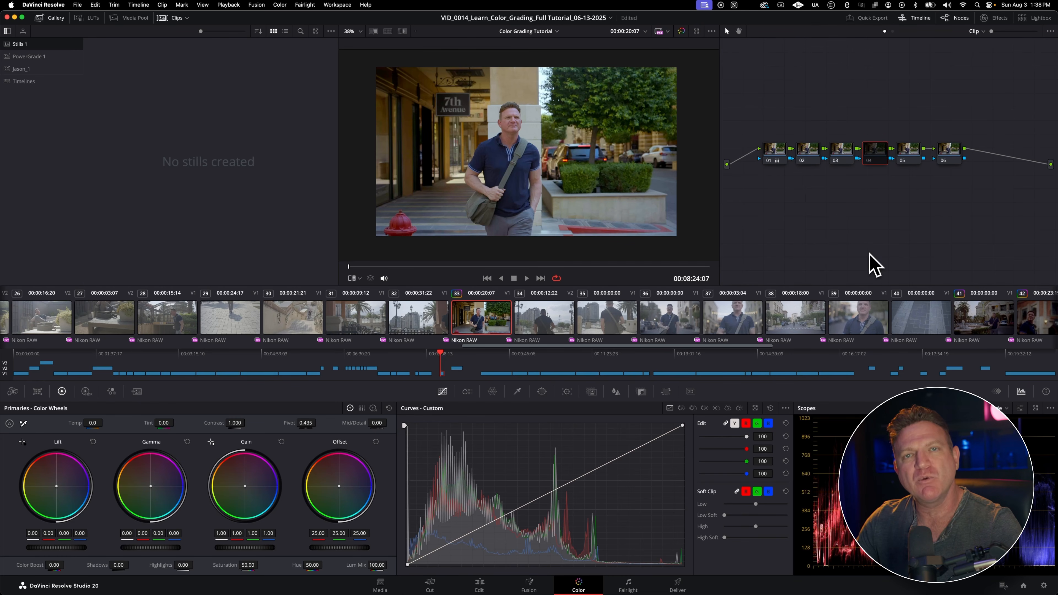
{"action": "left_click", "coordinate": [817, 157]}
{"action": "left_click", "coordinate": [881, 160]}
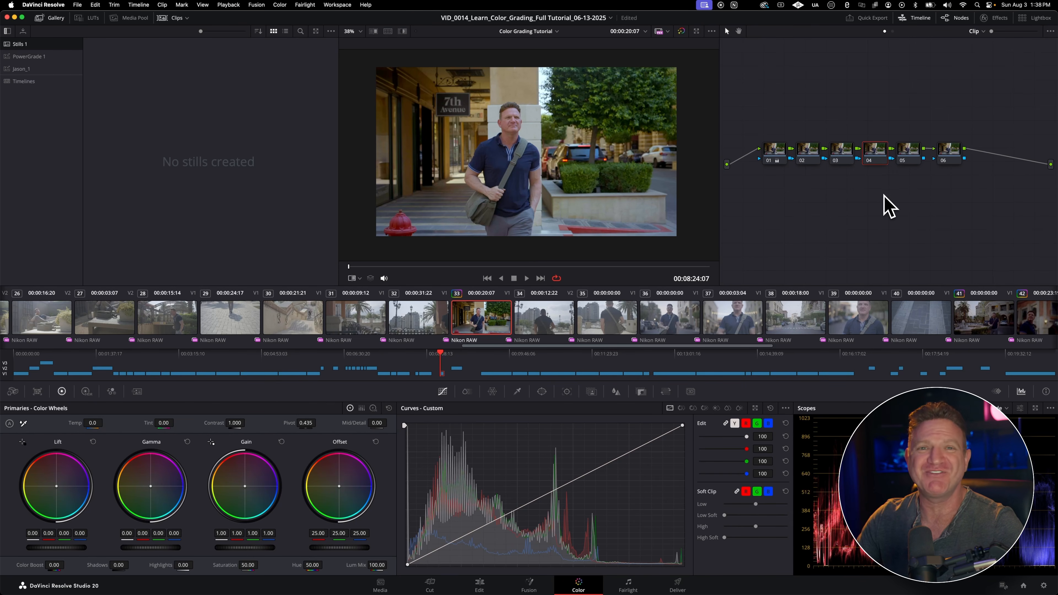
Step: Label node 04 as SKIN
{"action": "right_click", "coordinate": [877, 158]}
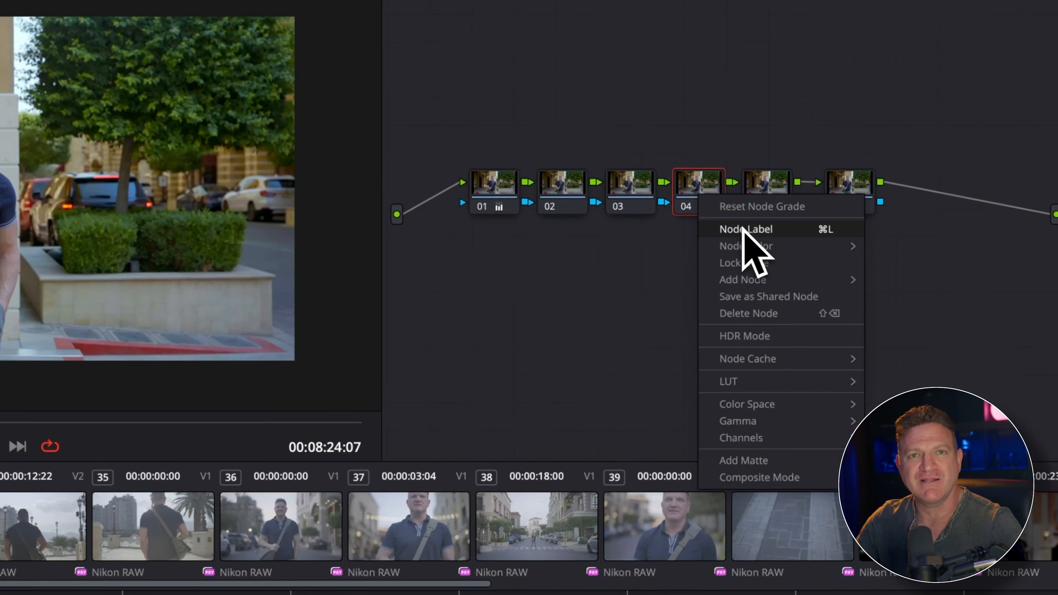
{"action": "left_click", "coordinate": [898, 171]}
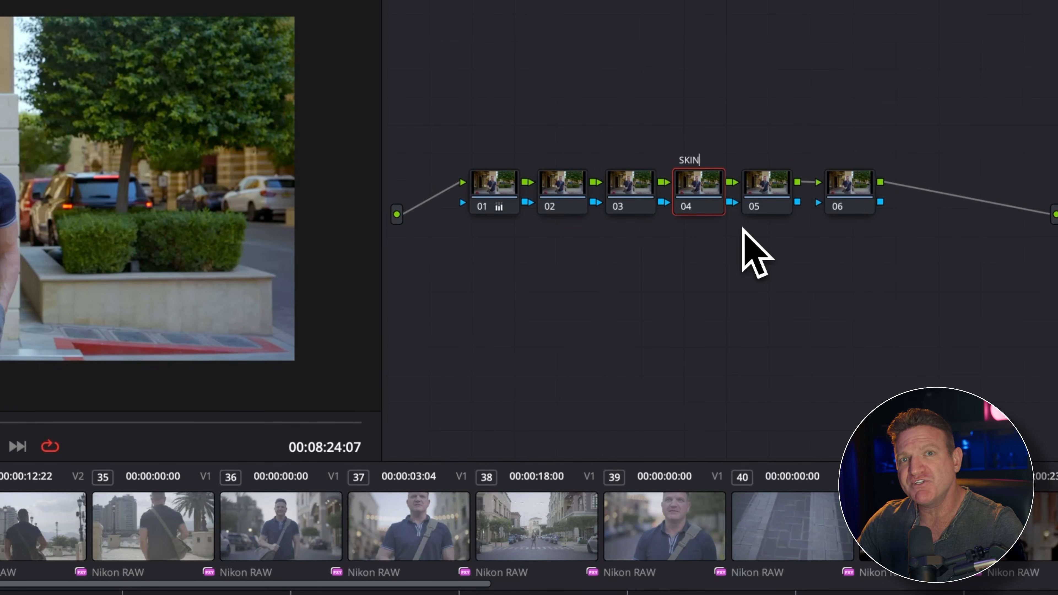
{"action": "key", "text": "Return"}
Step: Open the node color choices for node 05
{"action": "right_click", "coordinate": [774, 188]}
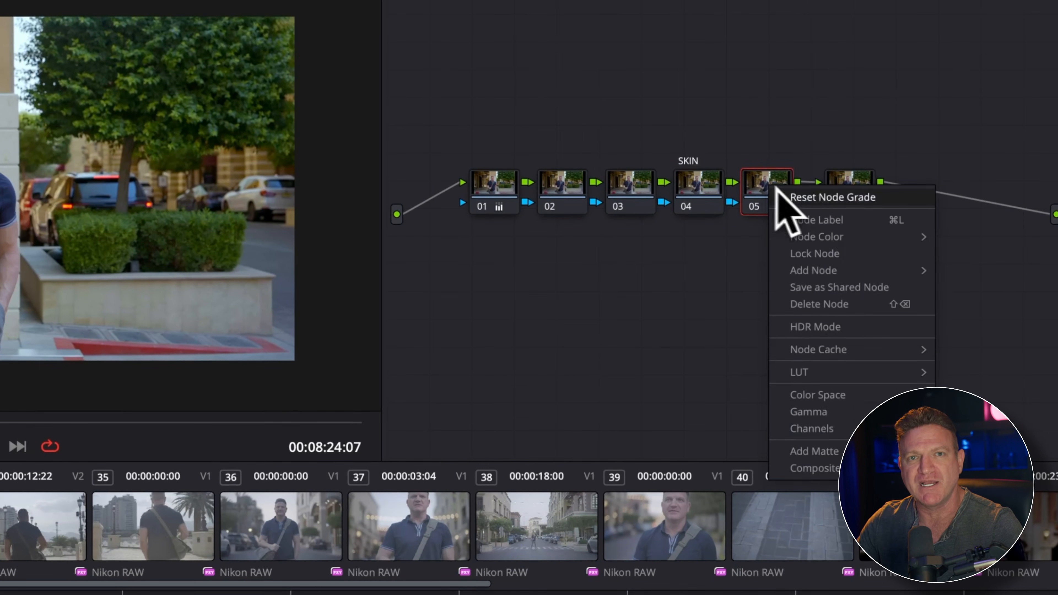
{"action": "mouse_move", "coordinate": [785, 238]}
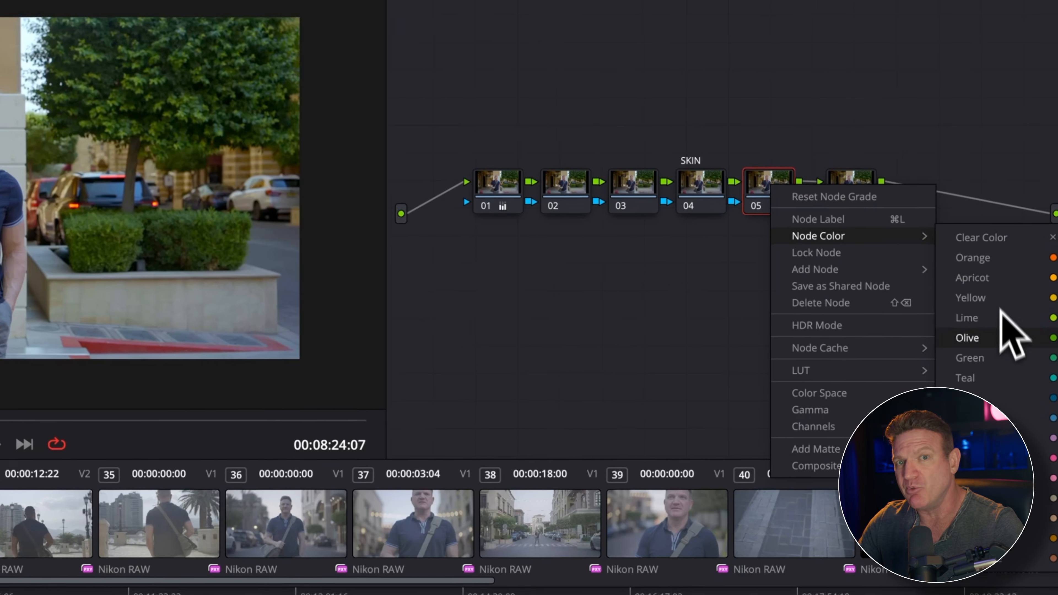